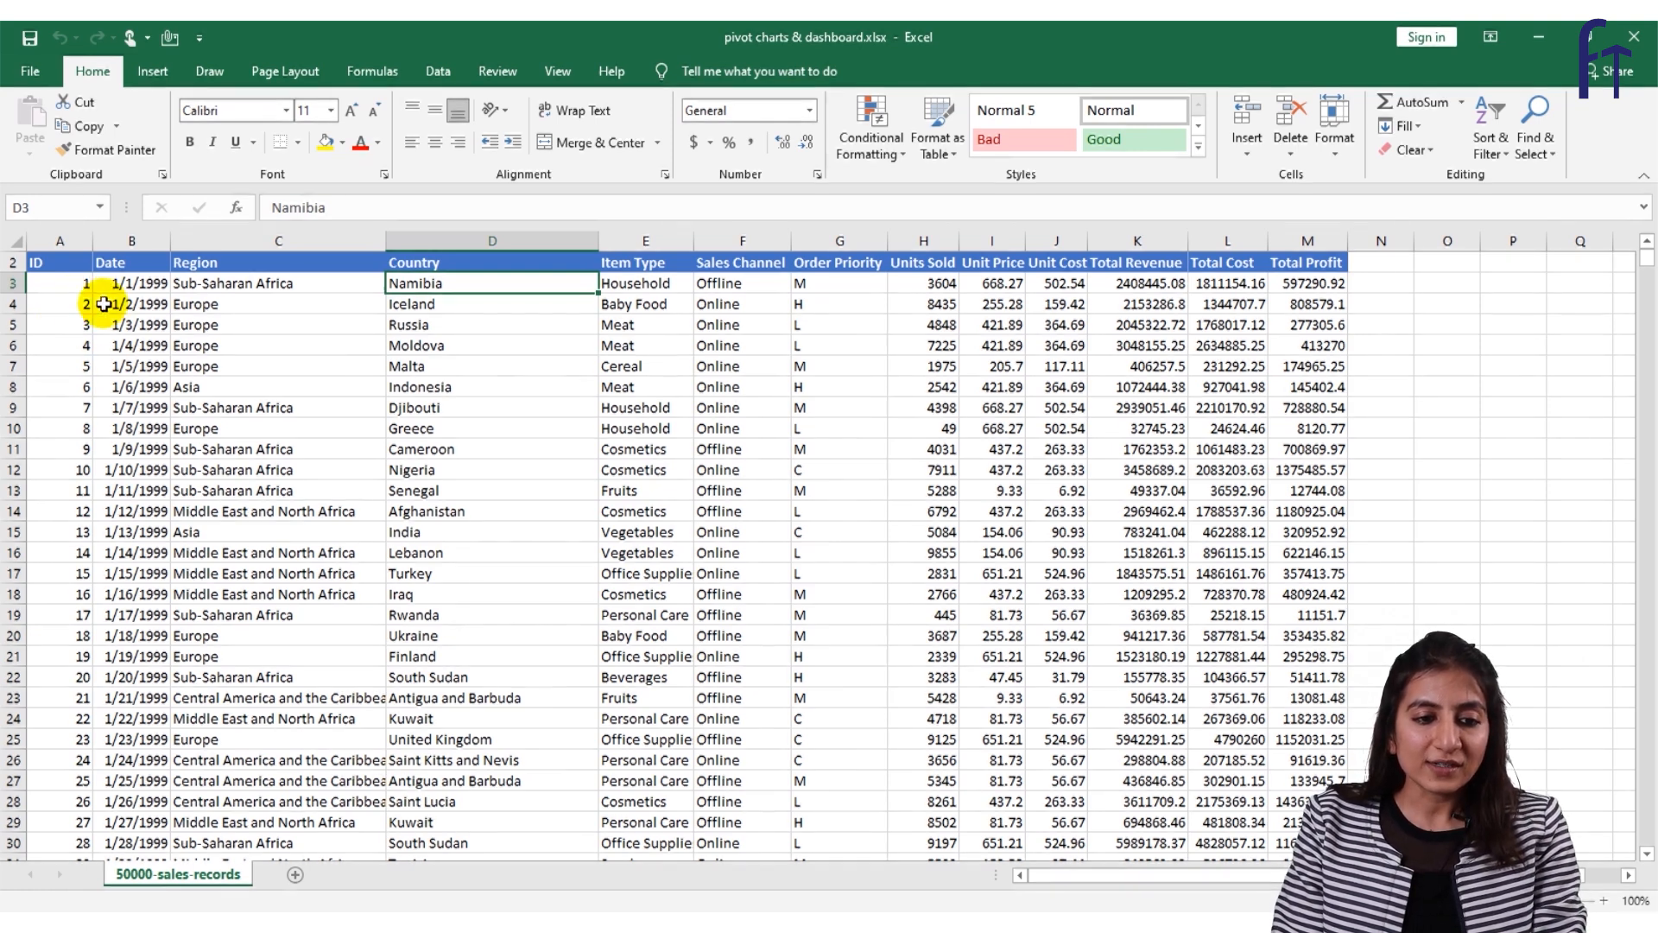
Examine the ID, Date, Region and Country headers of the sales data and page through its records.
left_click(102, 310)
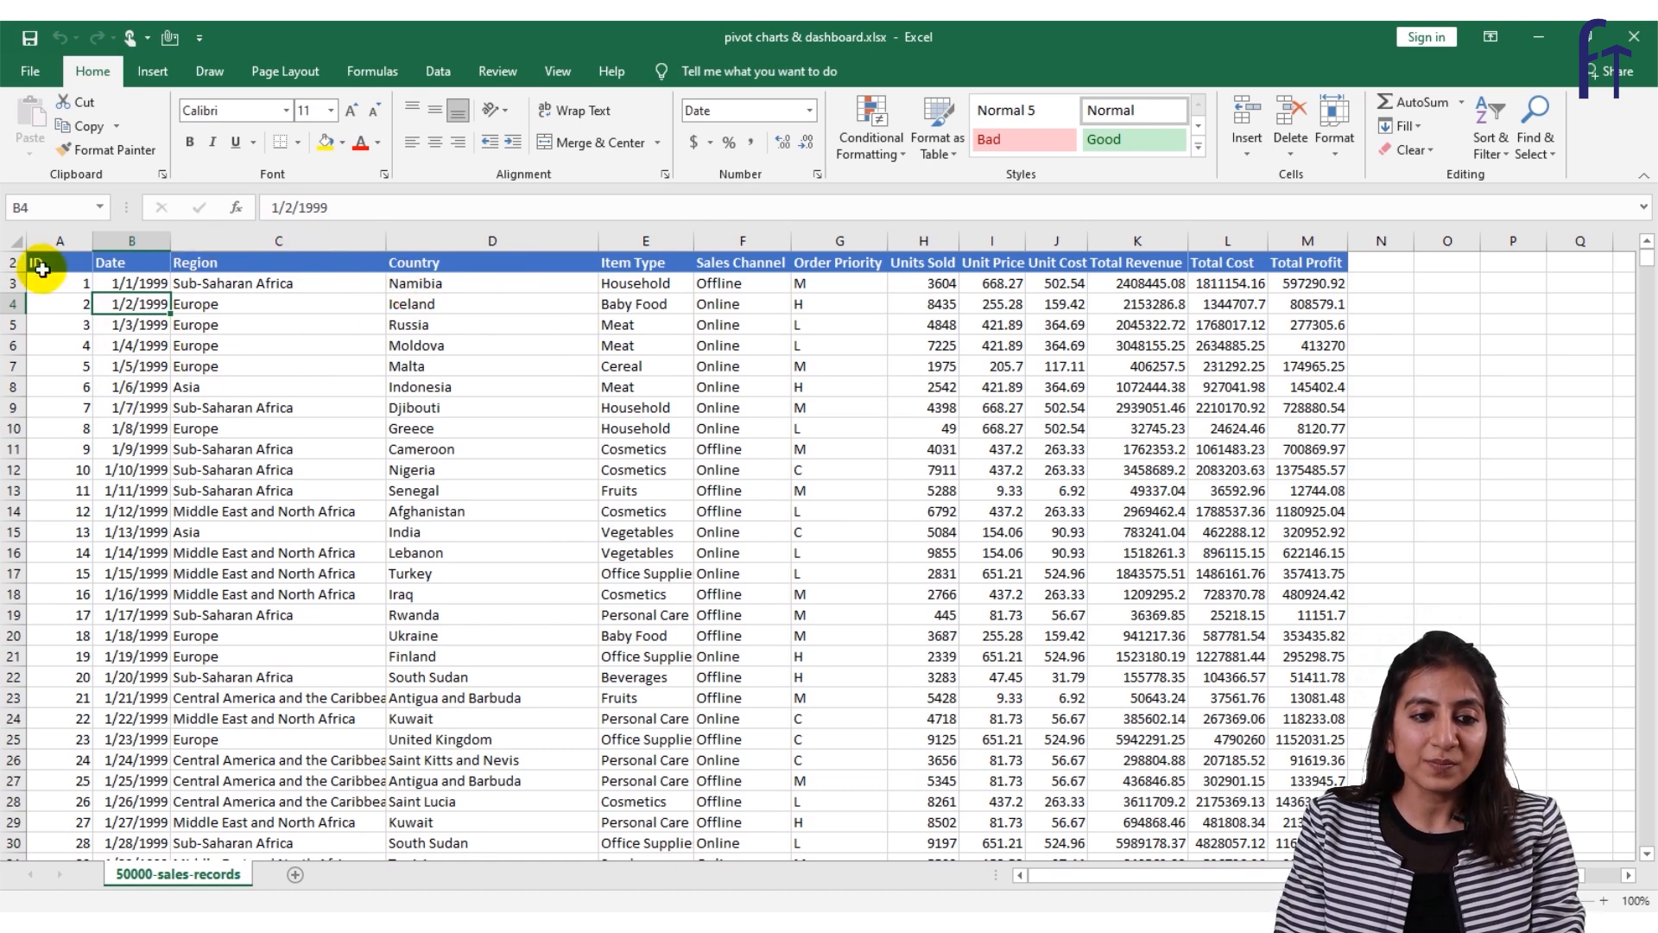
left_click_drag(53, 262, 135, 263)
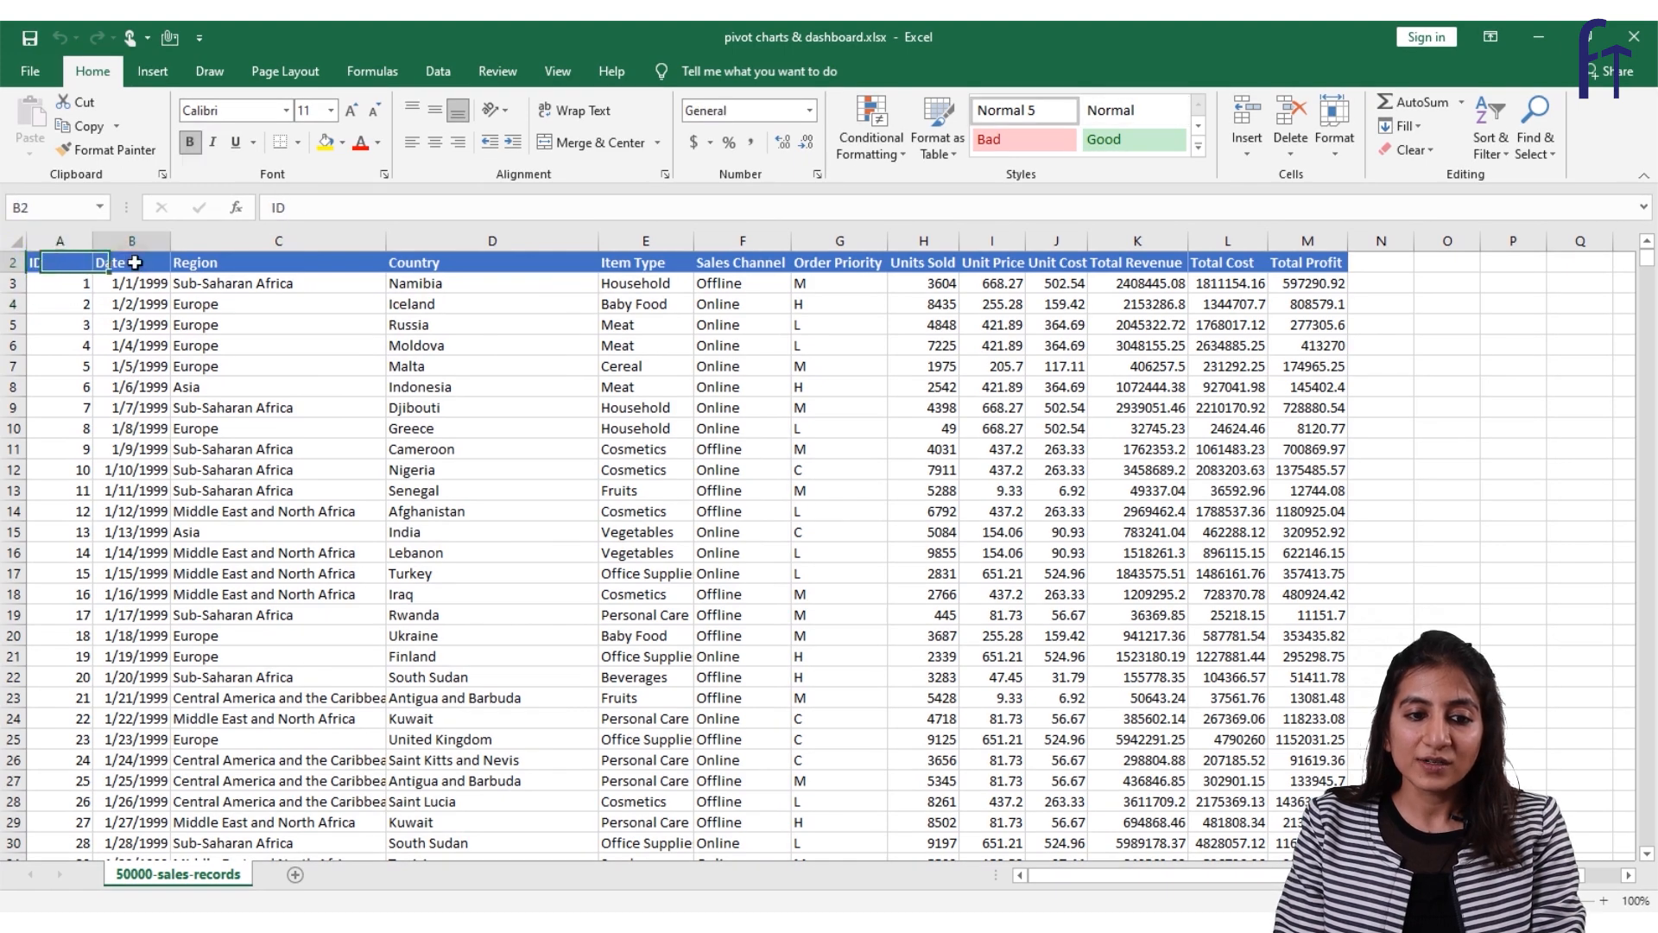
left_click(280, 262)
left_click(511, 264)
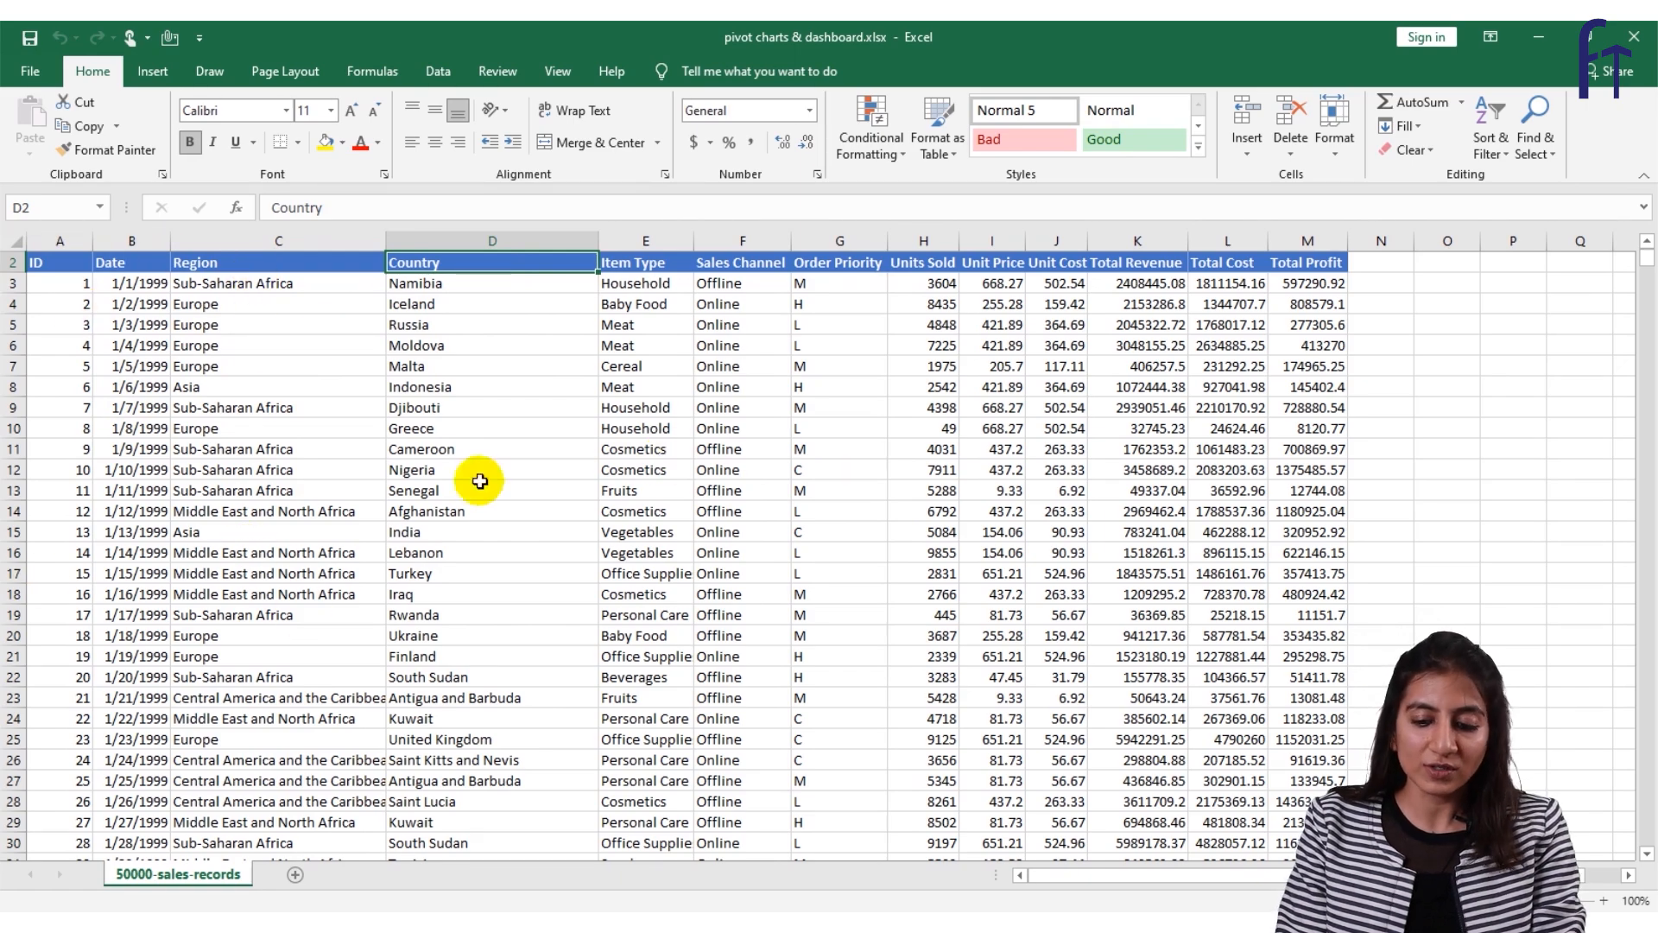
key("Page_Down")
key("Page_Down")
key("Page_Down")
key("Page_Down")
key("Page_Down")
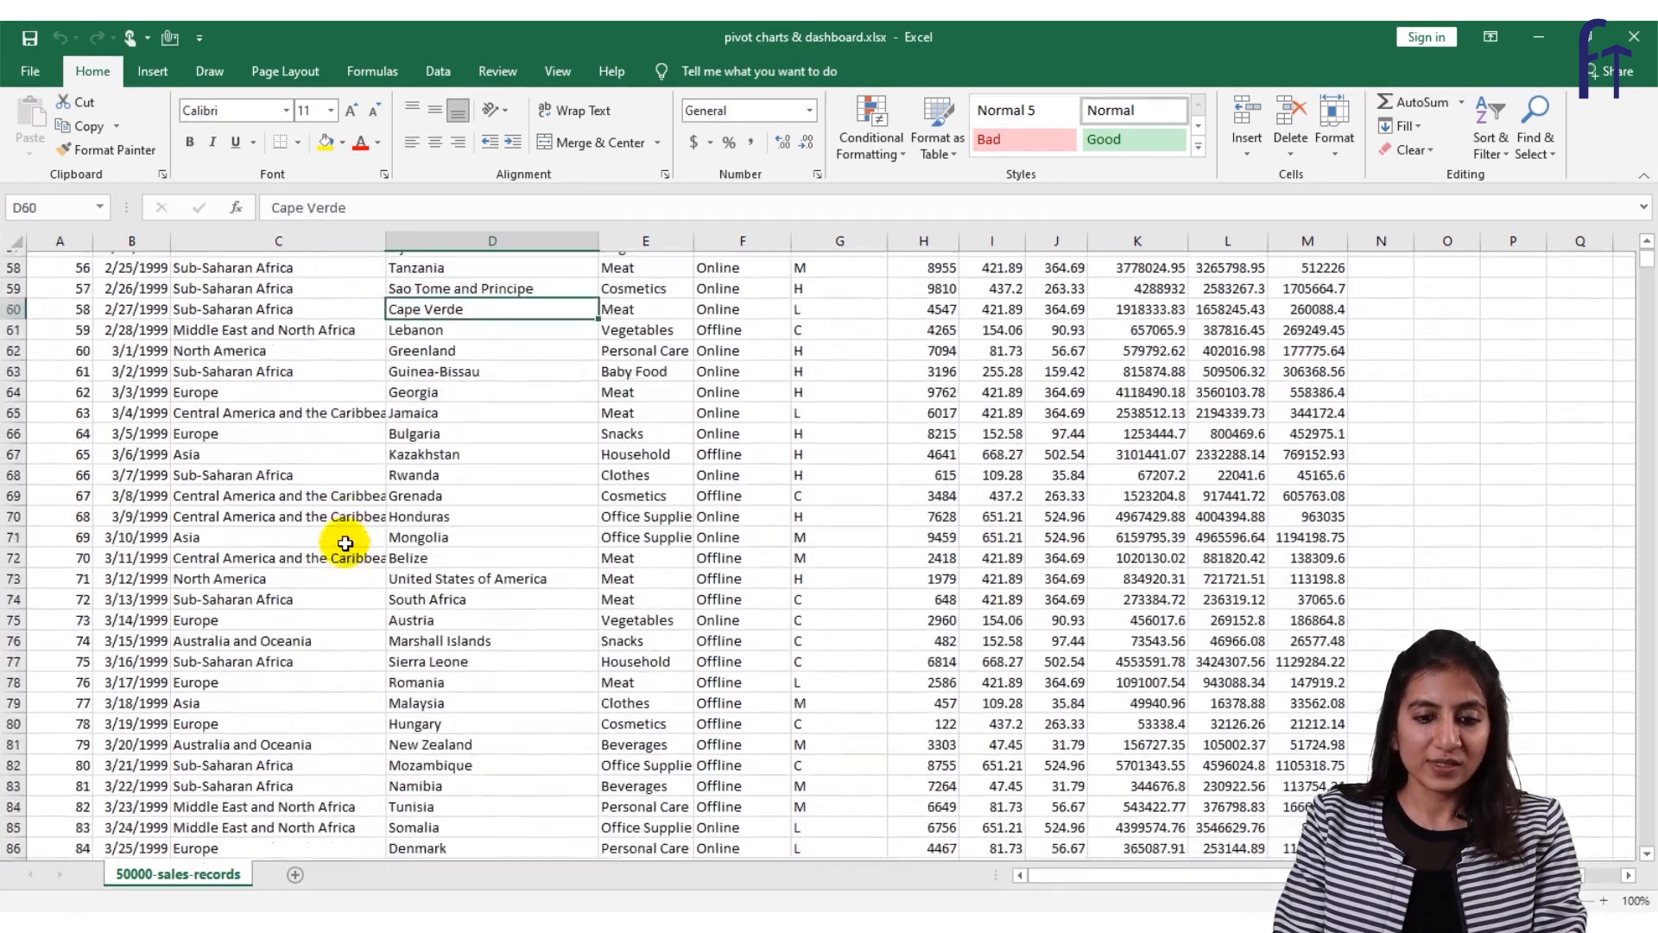
key("Page_Down")
key("Page_Down")
key("Page_Down")
key("Page_Down")
key("Page_Up")
key("Page_Up")
key("Page_Up")
key("Page_Up")
key("Page_Up")
key("Page_Up")
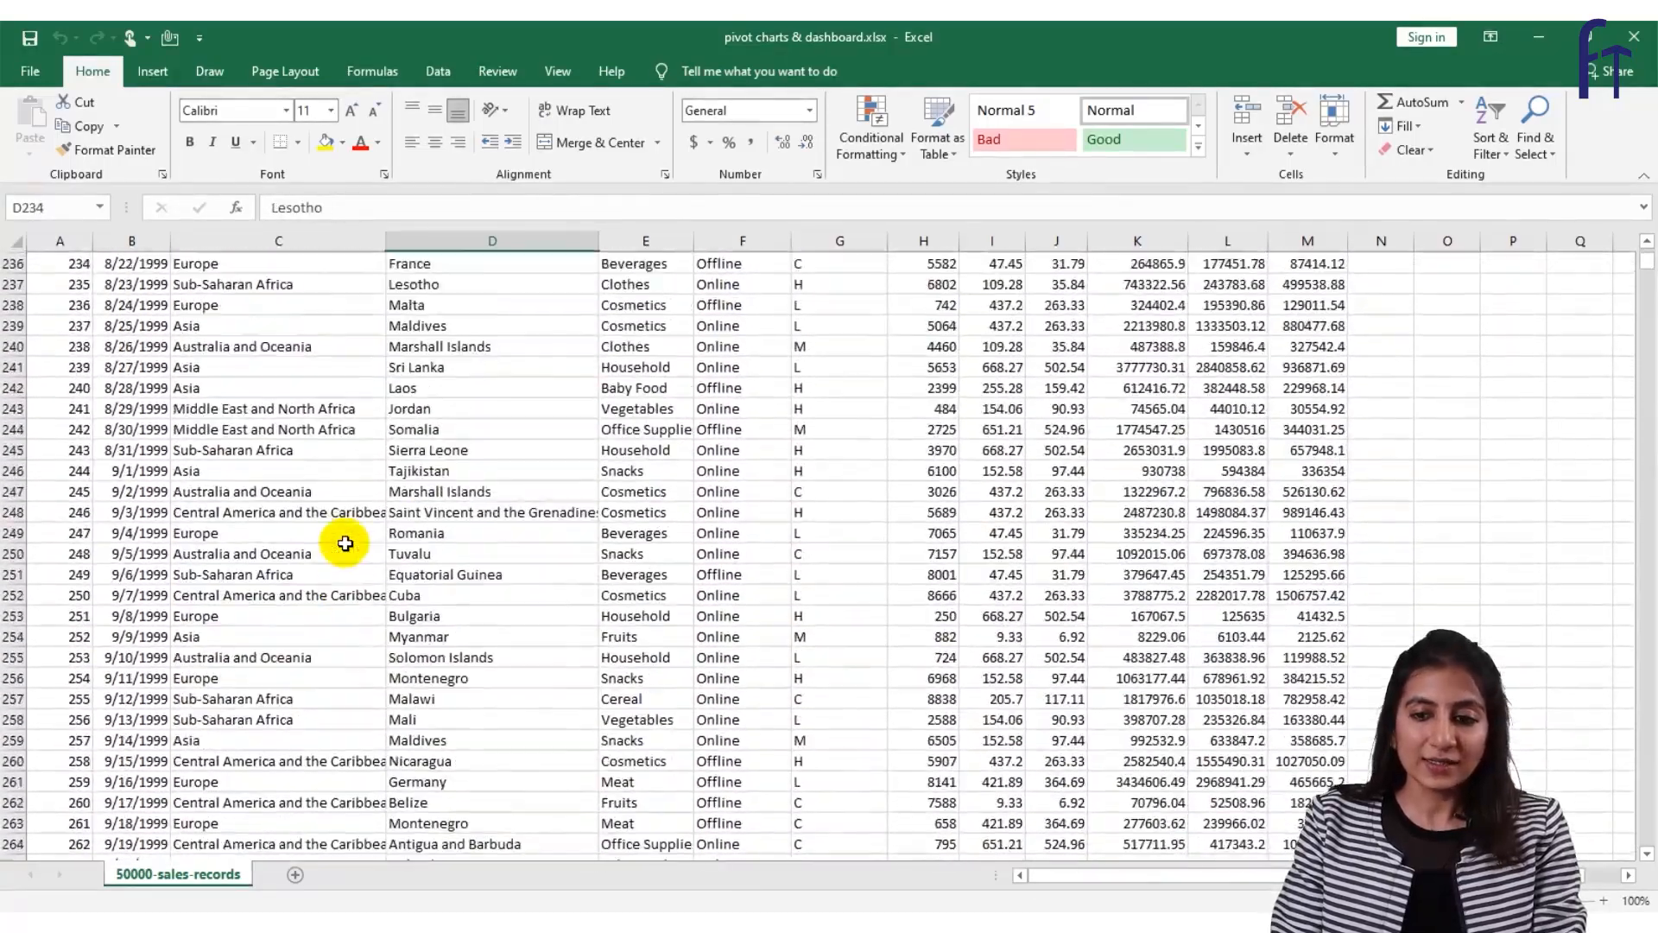
key("ctrl+Up")
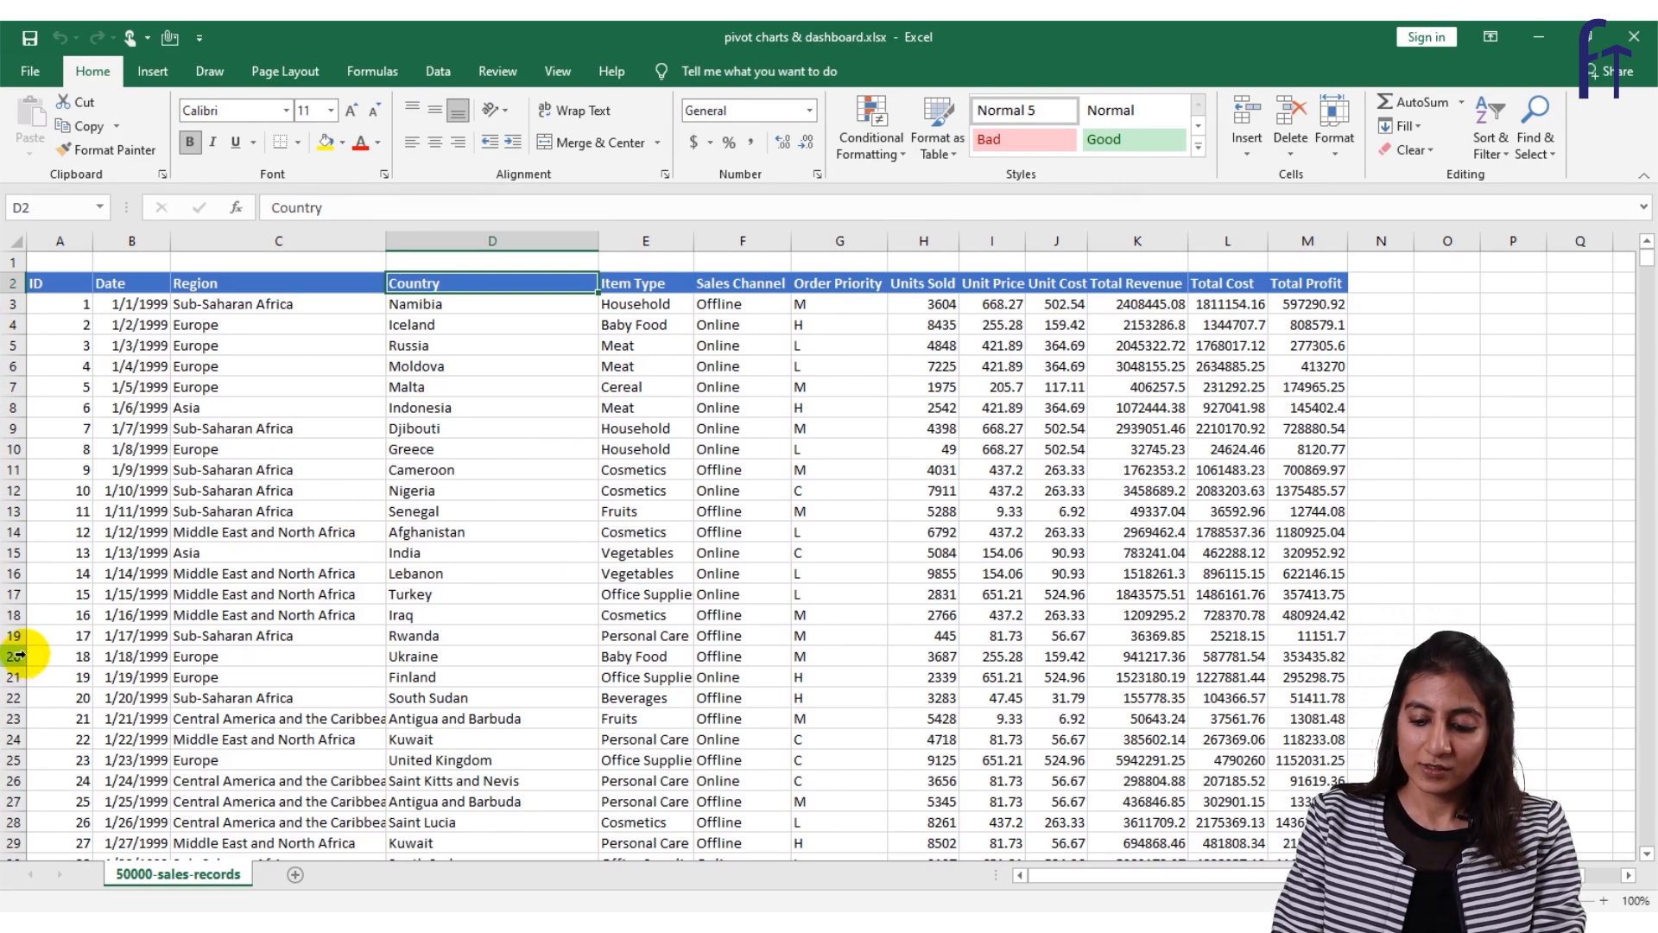
Check how far the sales data extends by jumping to its last record and returning to the header row.
key("Down")
key("Down")
key("Down")
key("Down")
key("Down")
key("Down")
key("Down")
key("Down")
key("Down")
key("Down")
key("Down")
key("Down")
key("Down")
key("Down")
key("Down")
key("Down")
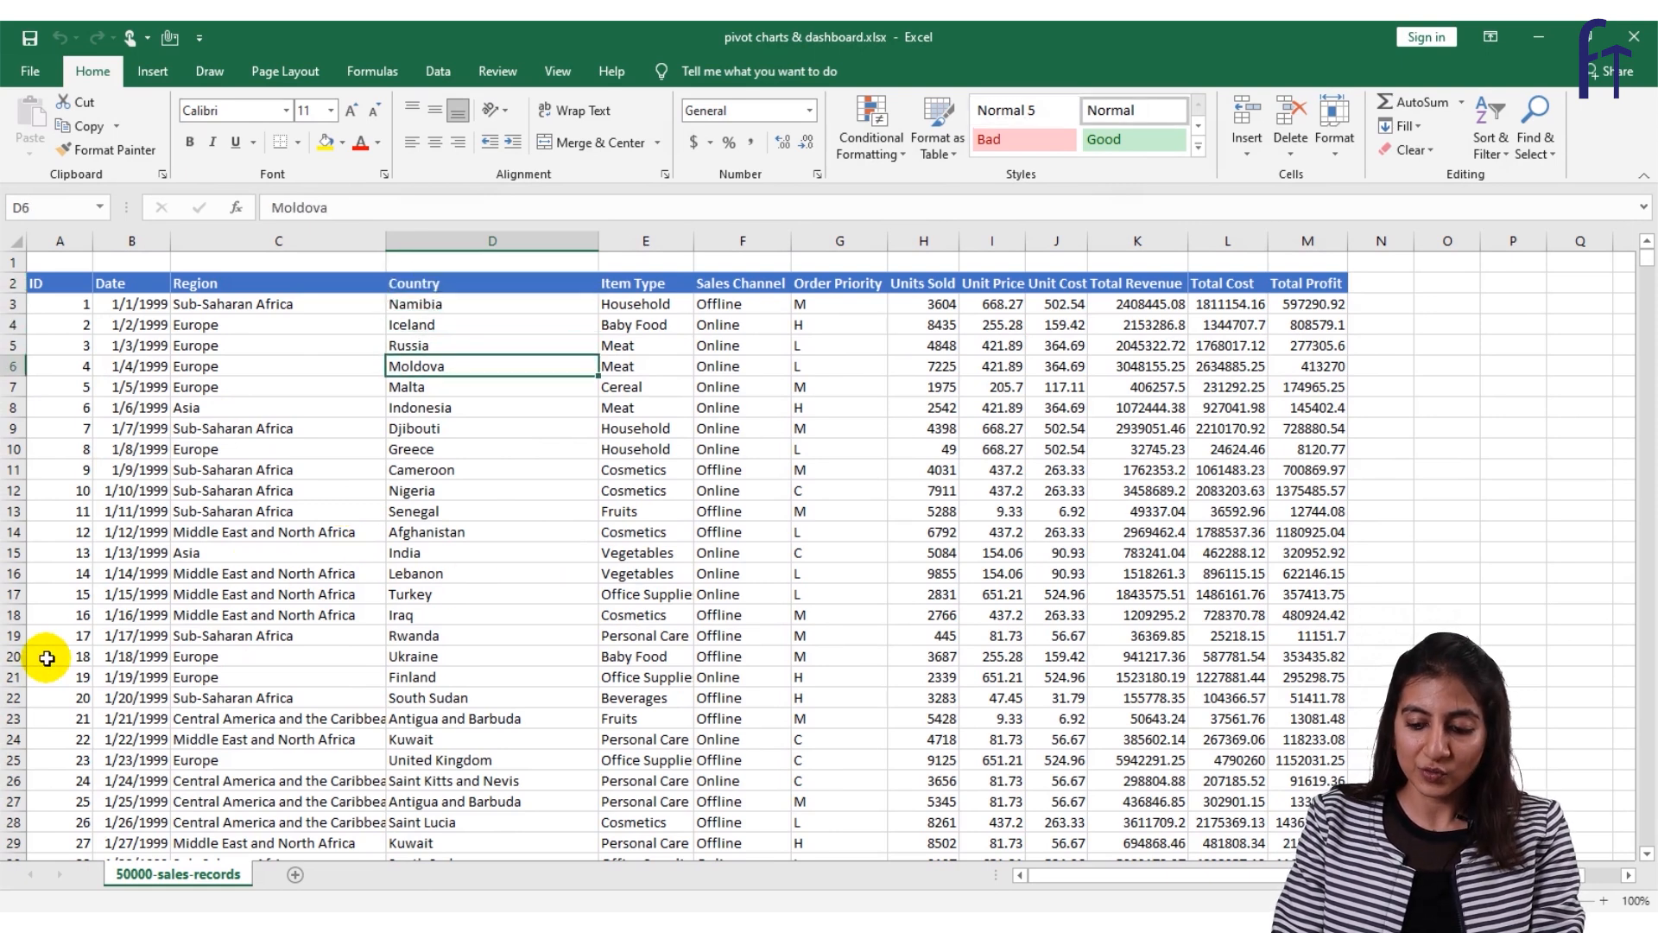
key("ctrl+Down")
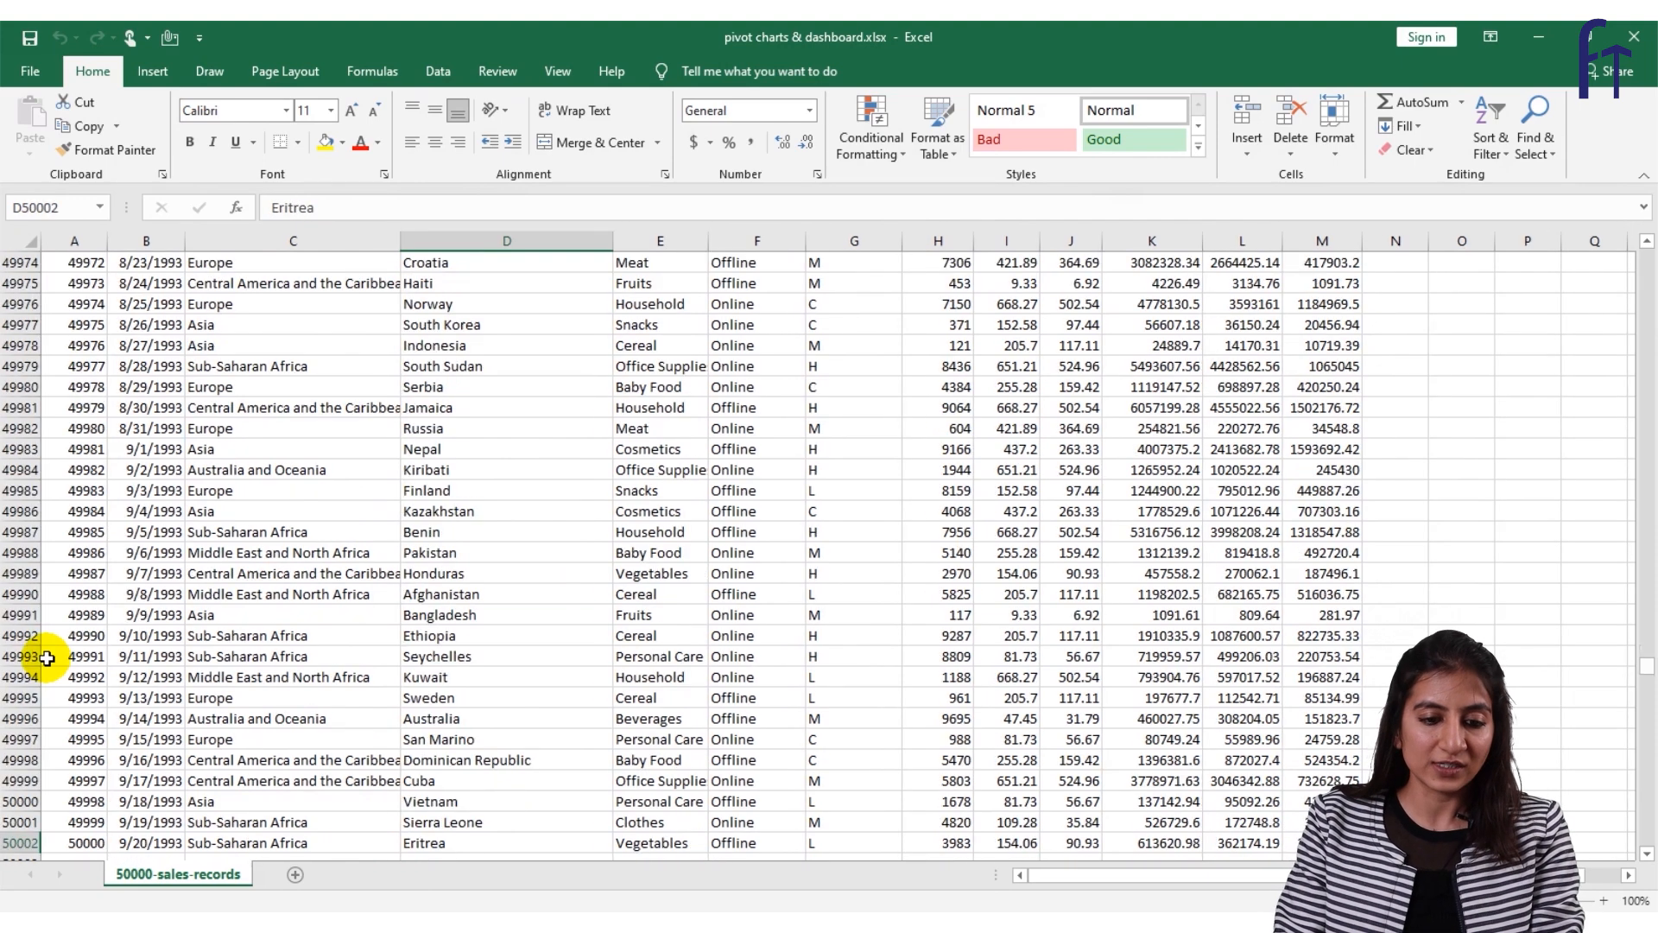
key("ctrl+Up")
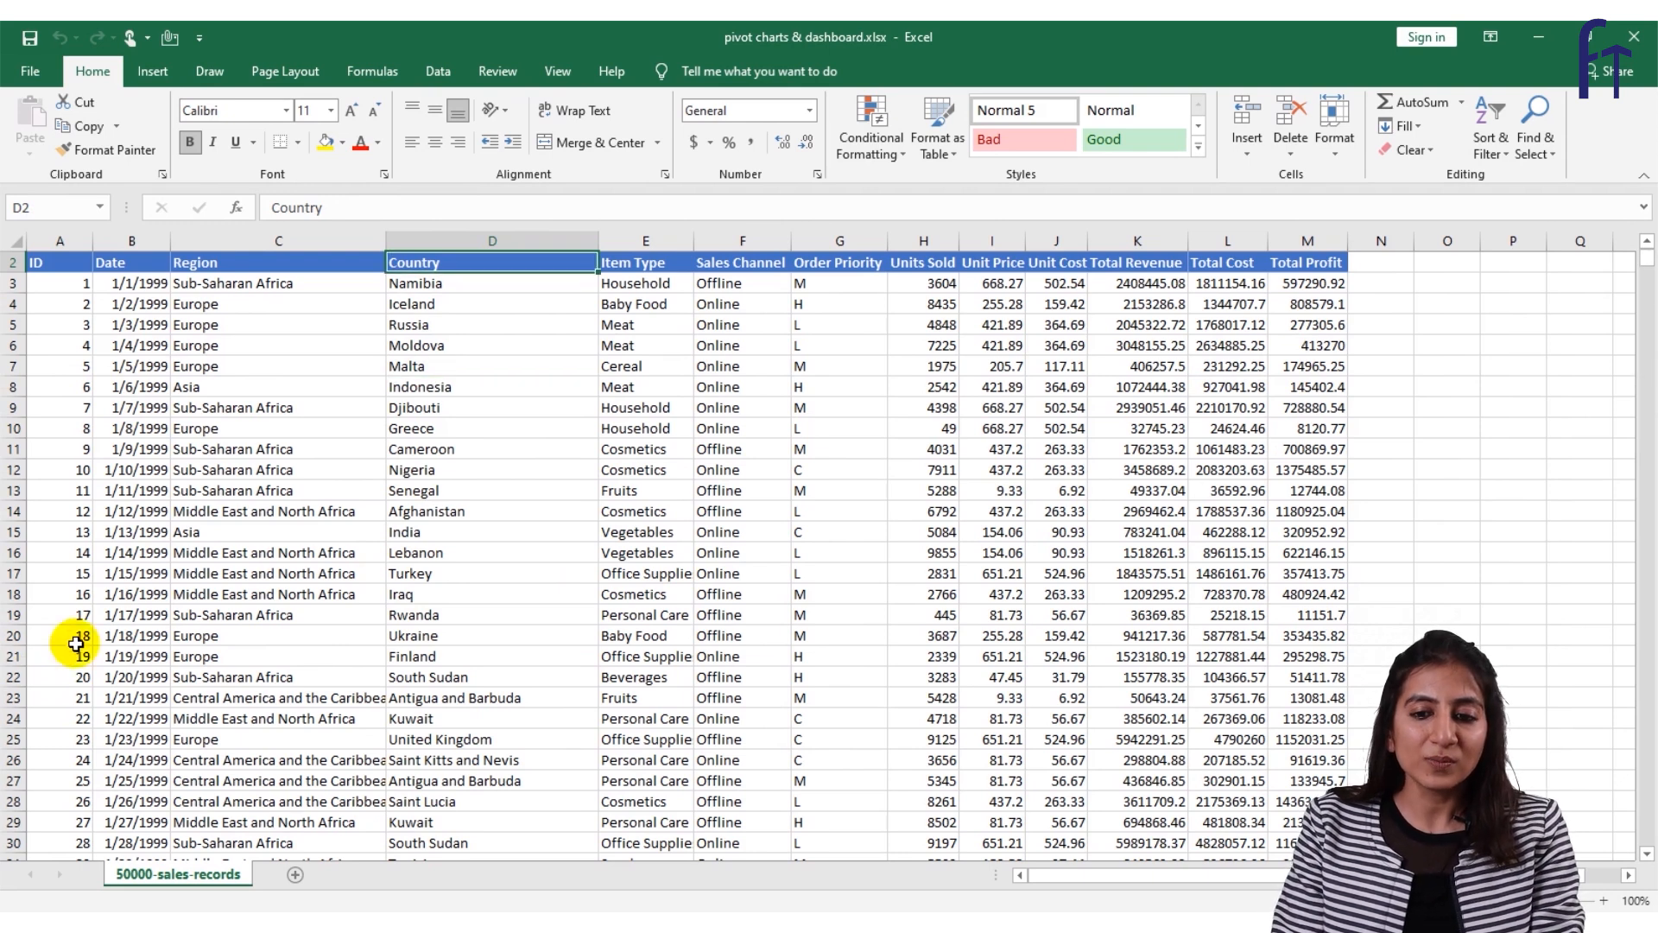
Insert a PivotTable on a new worksheet, using the sales data range $A$2:$M$50002 as its source.
left_click(397, 492)
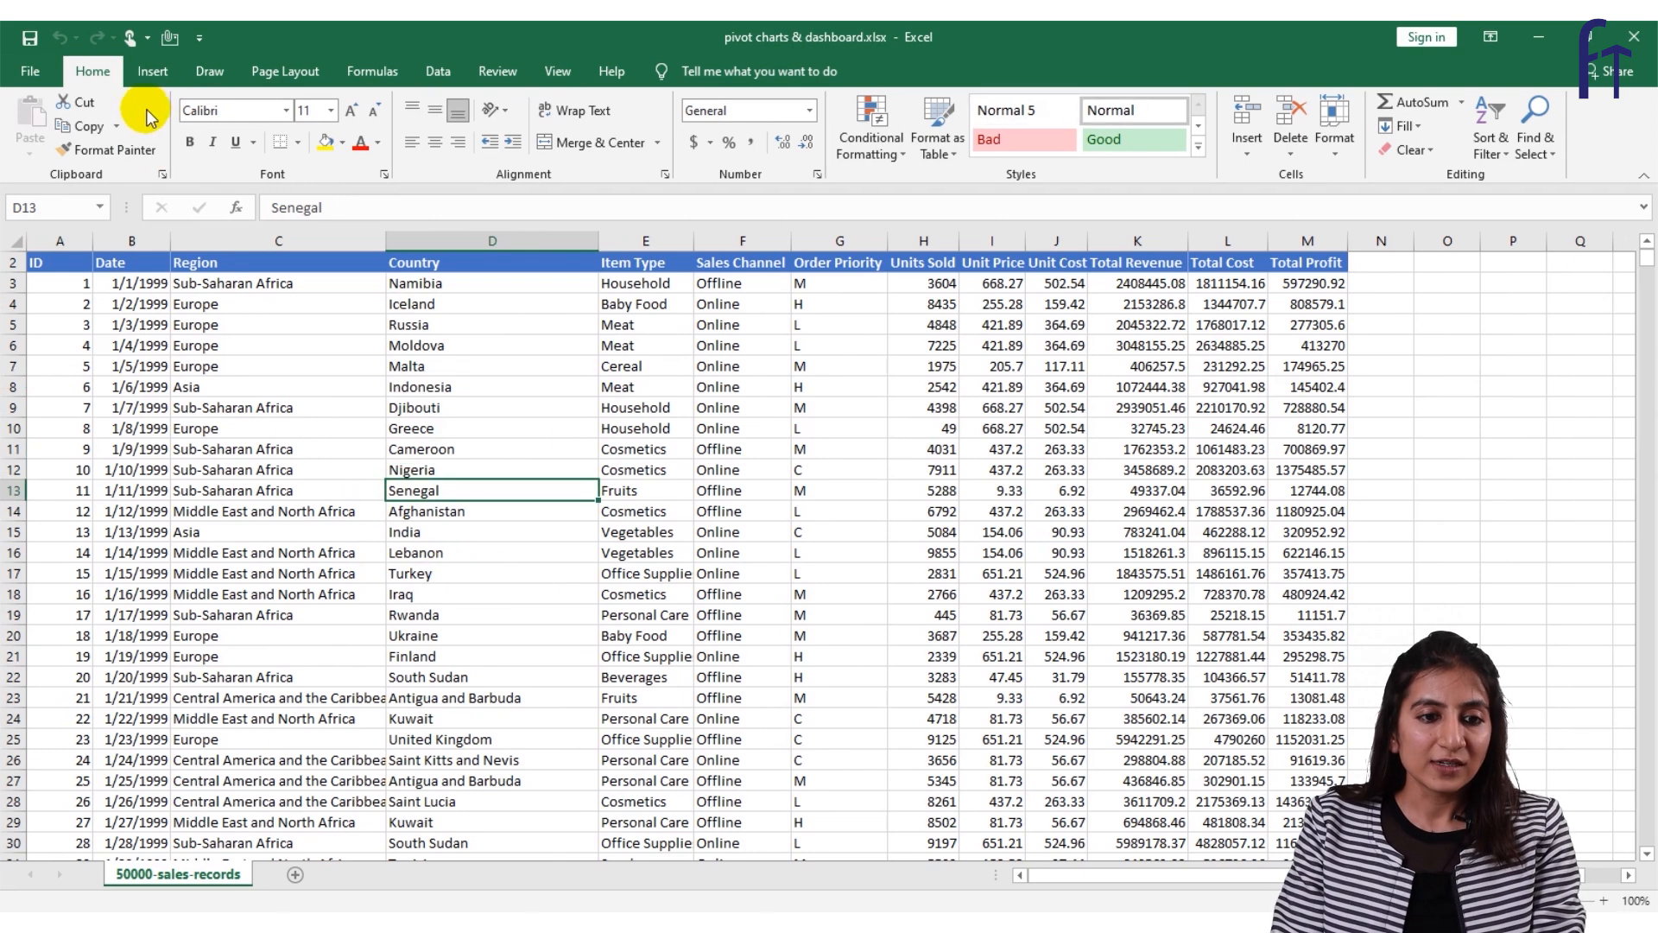
left_click(152, 72)
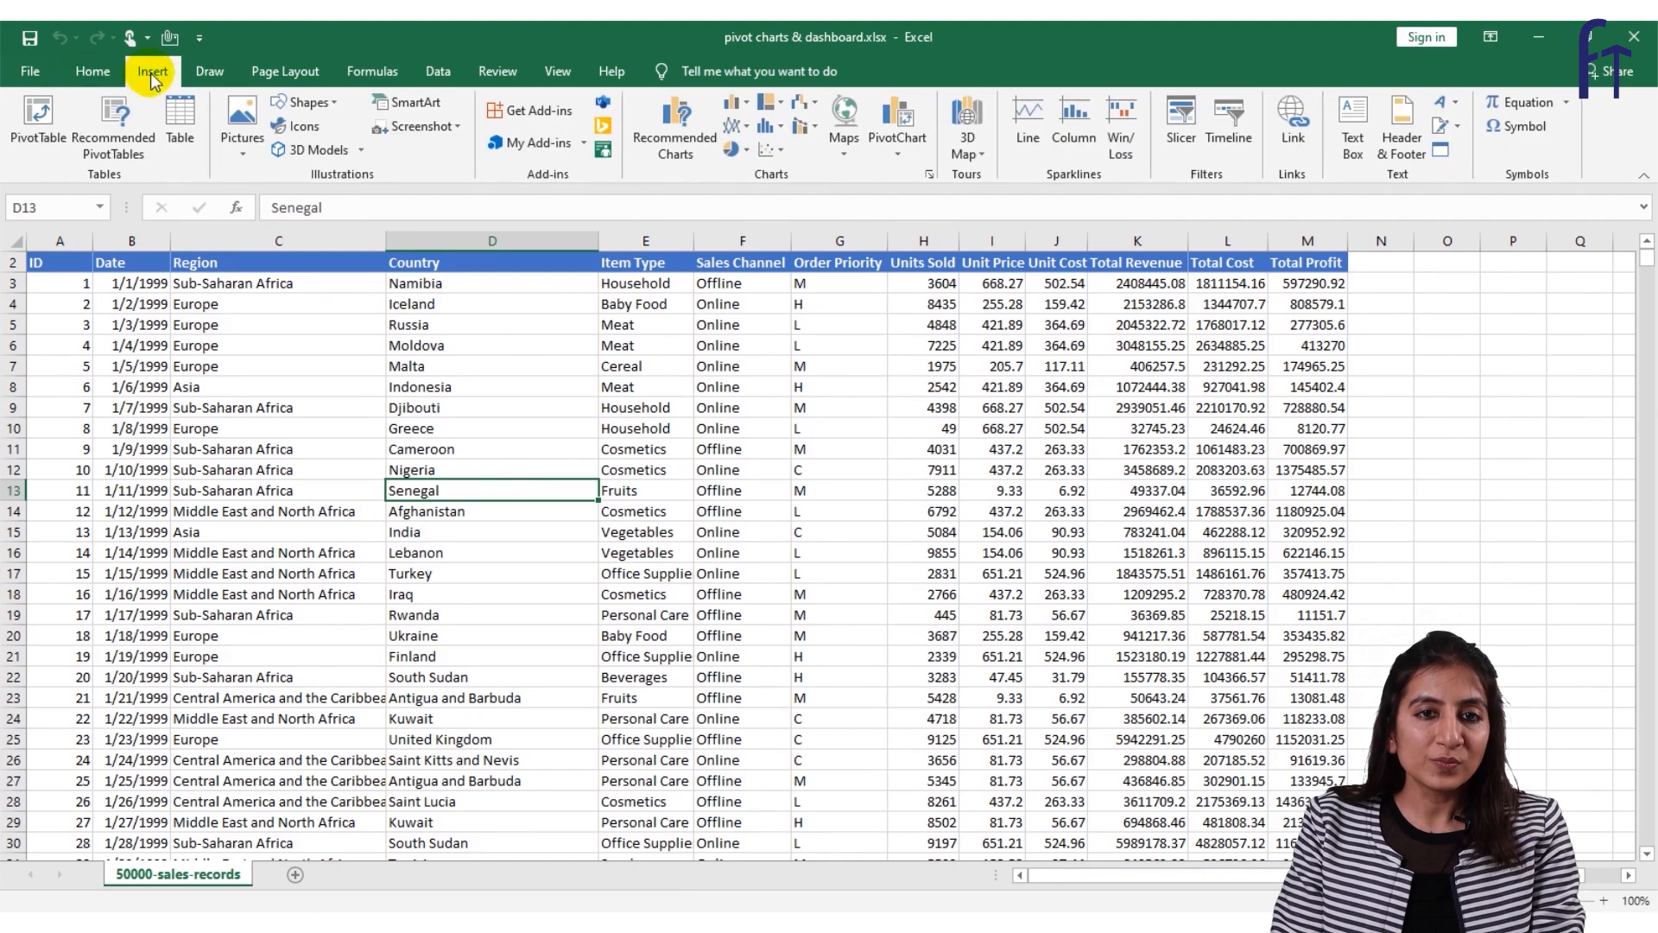
left_click(52, 145)
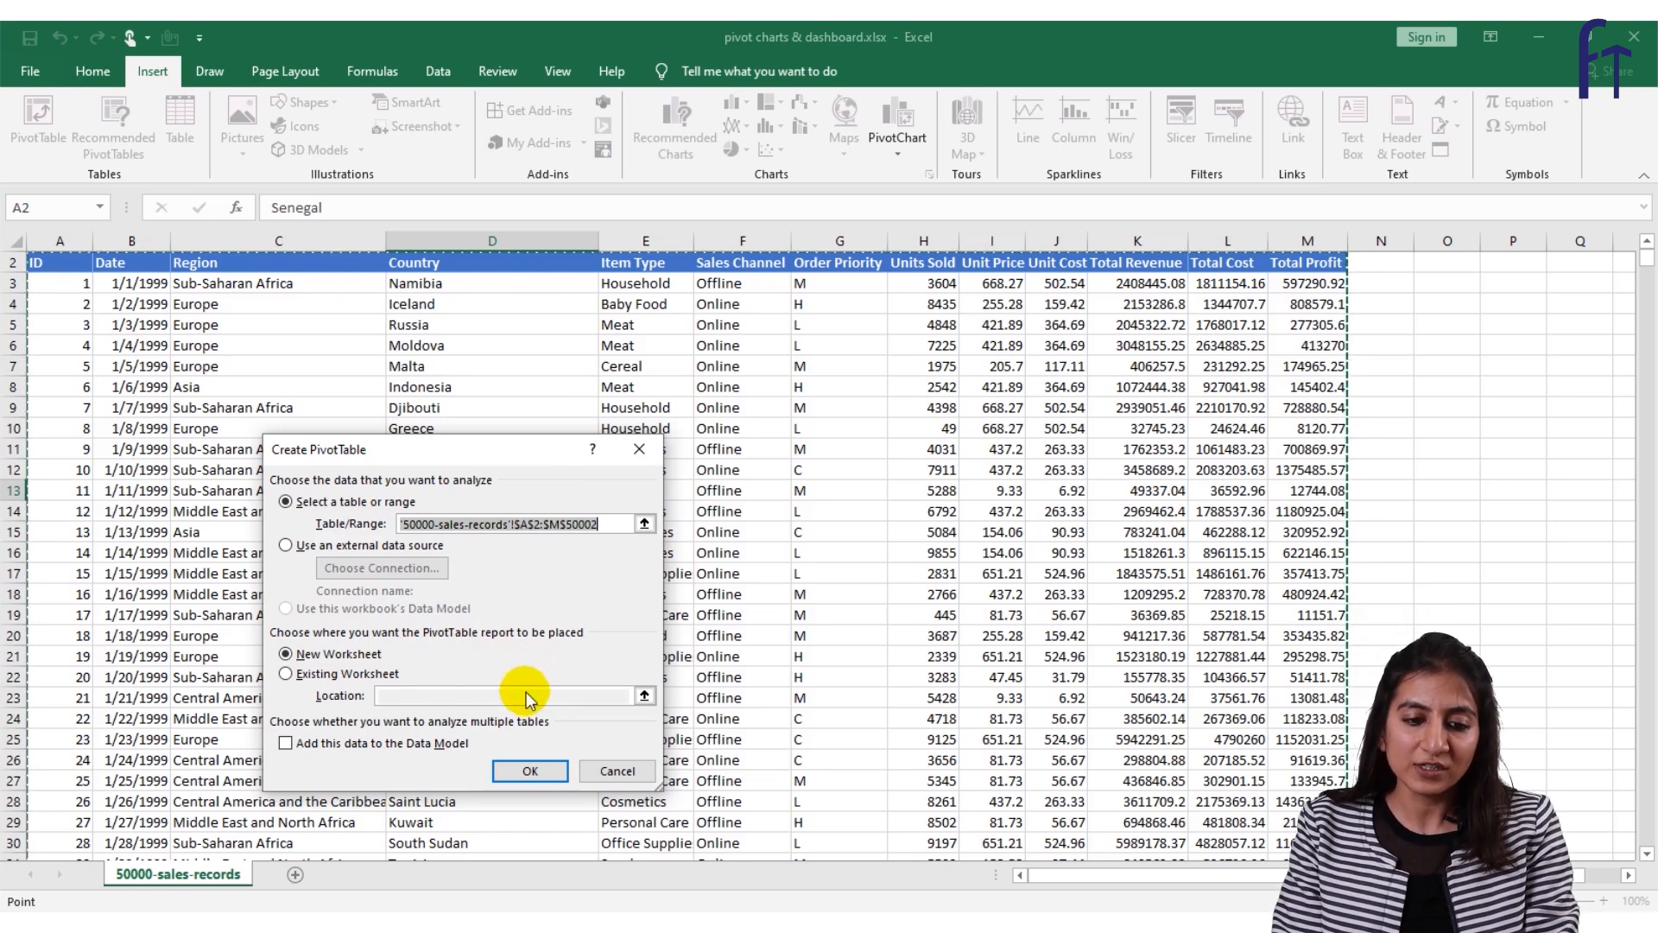
left_click(290, 676)
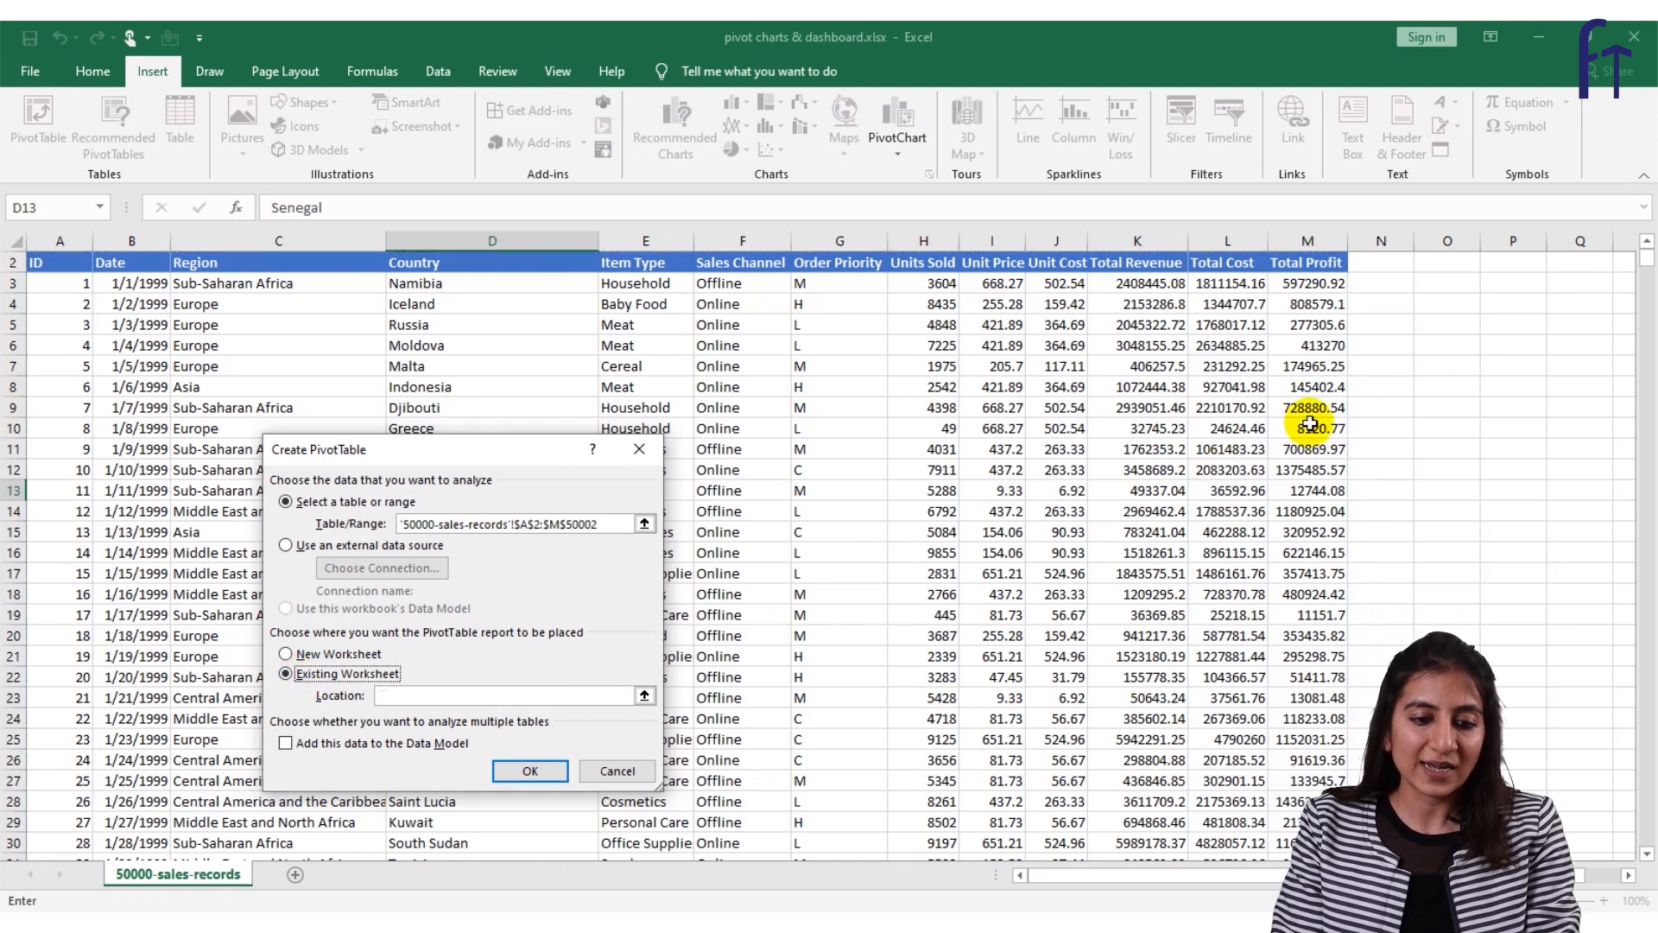
left_click(309, 654)
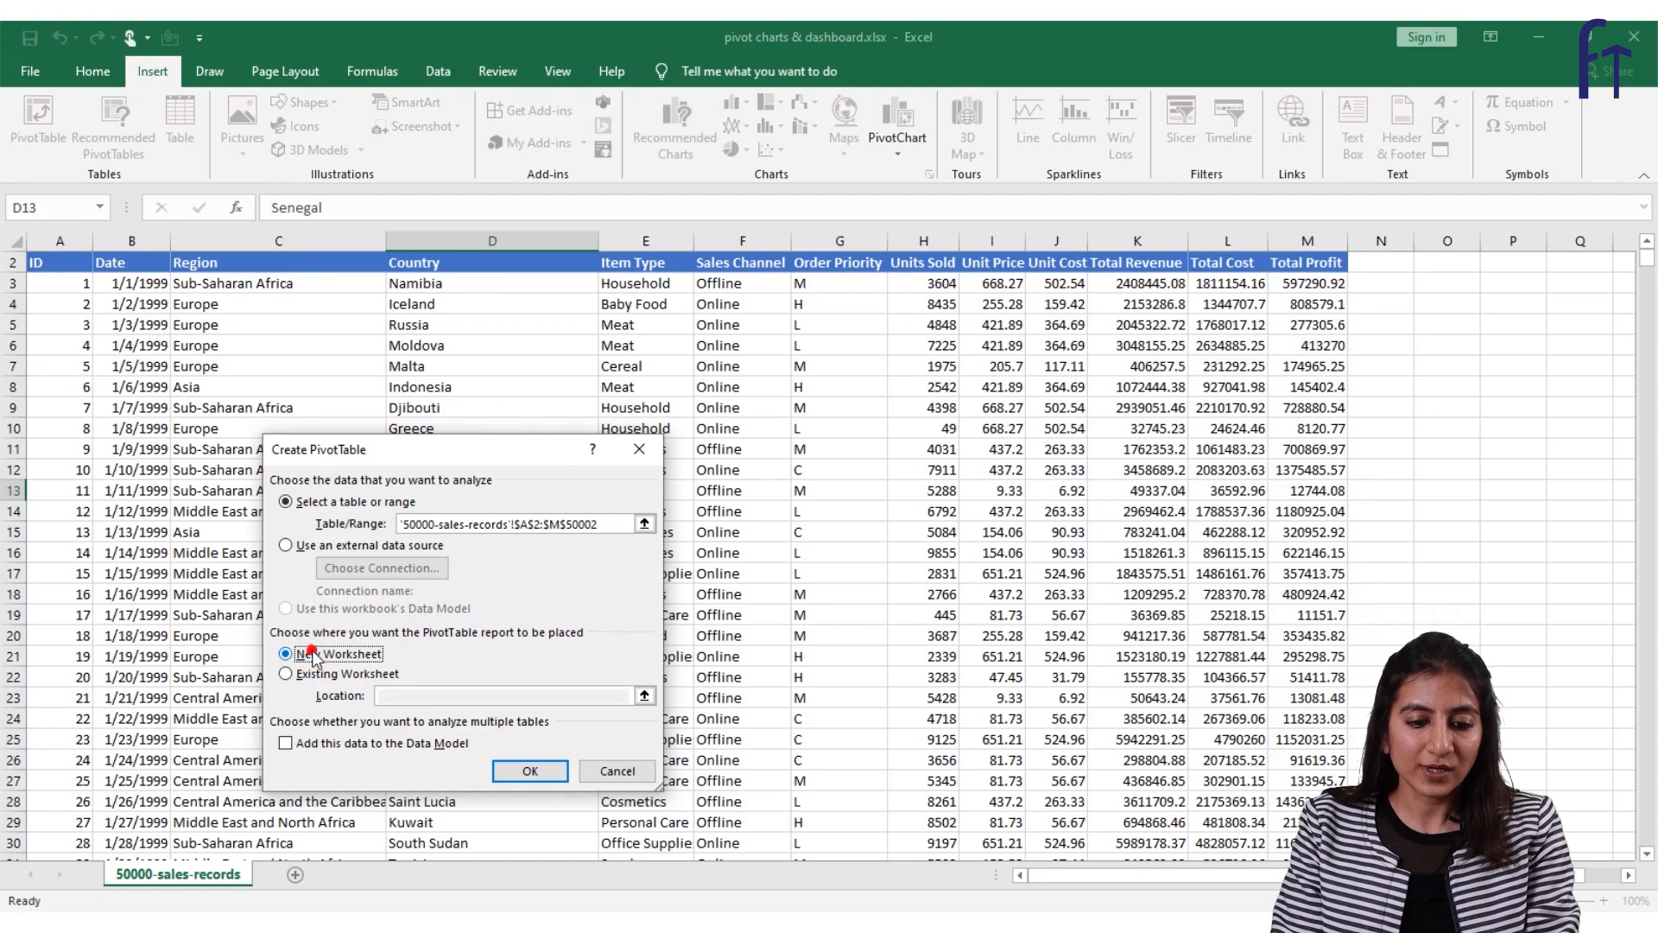
left_click(553, 771)
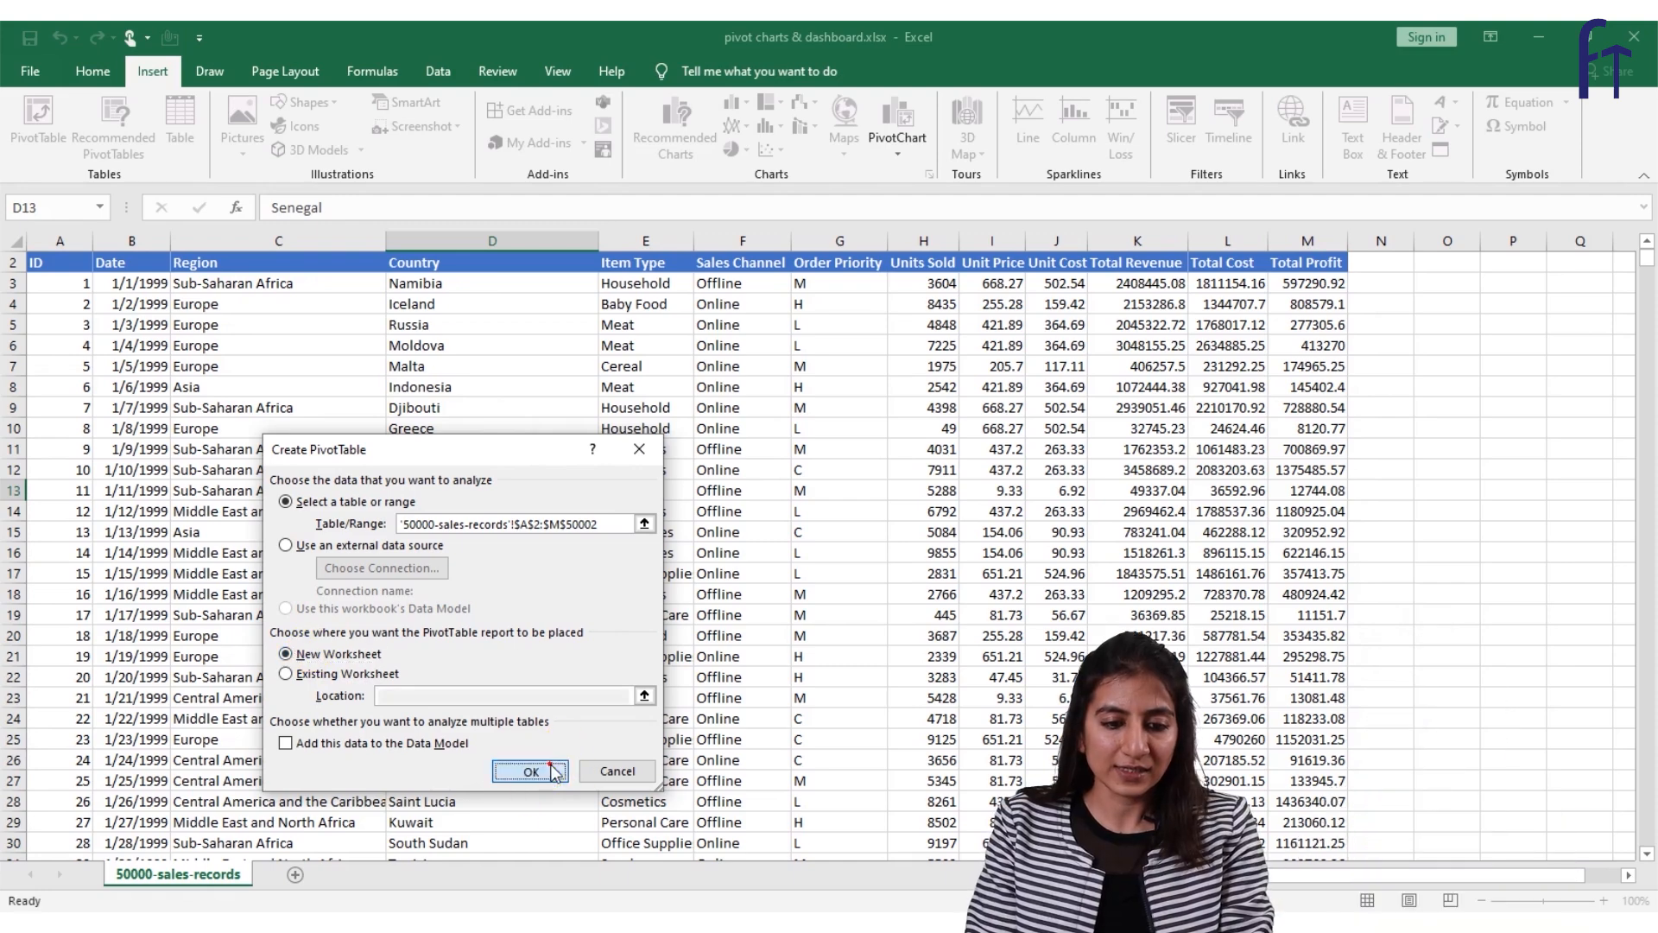
left_click(550, 765)
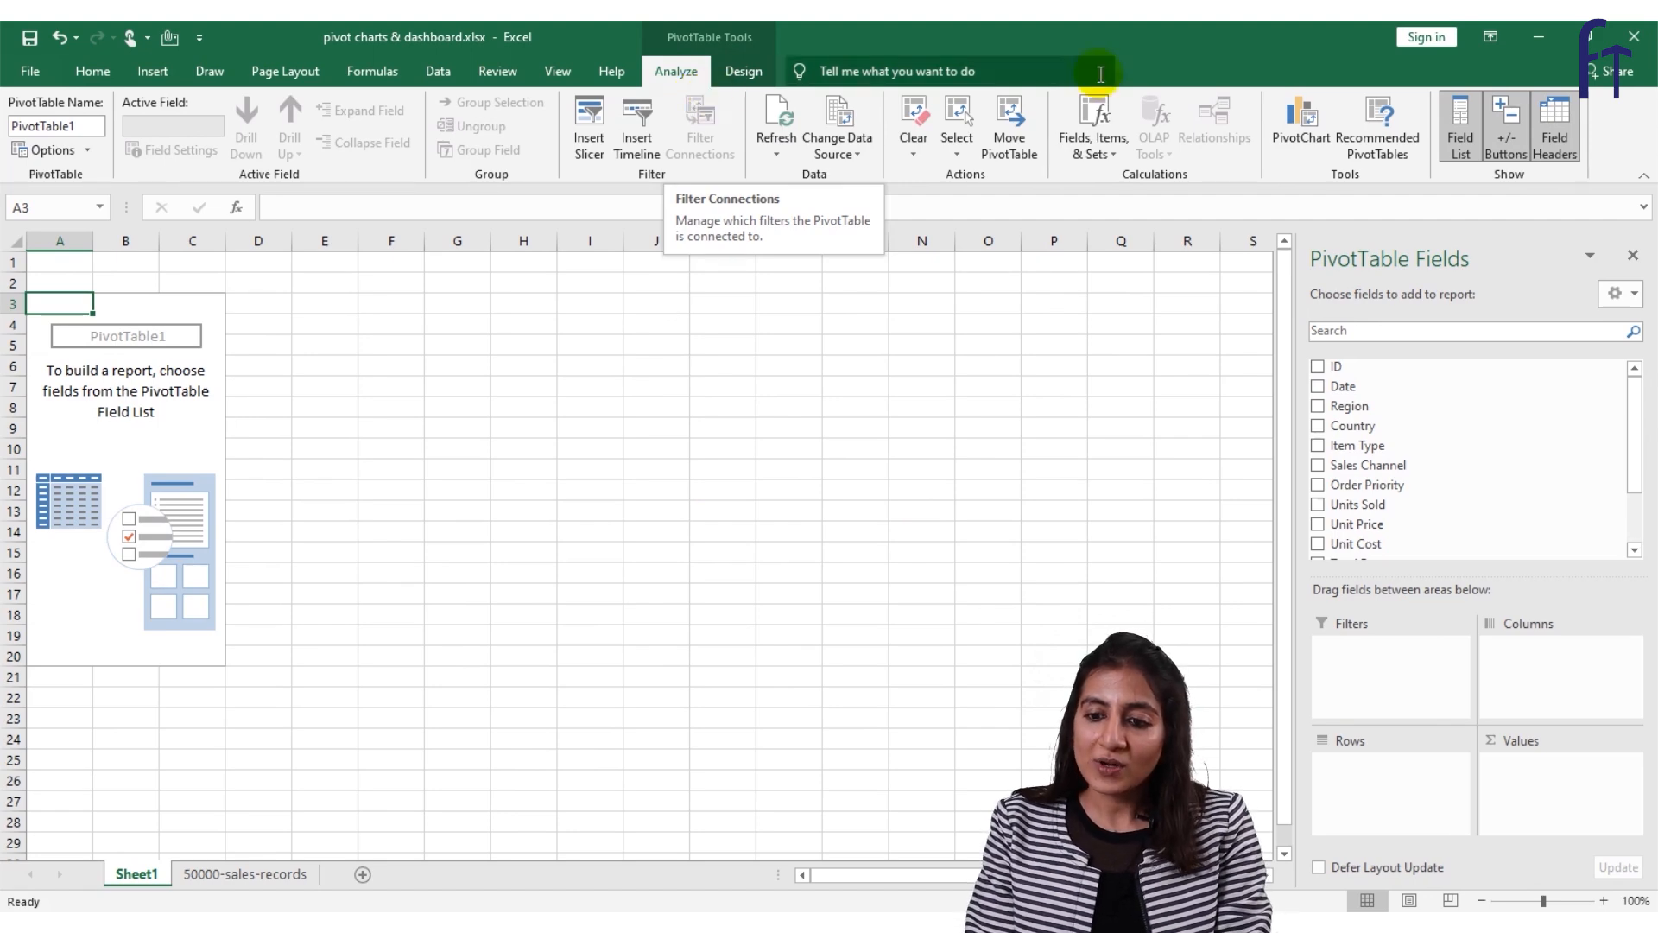
Build the PivotTable with Item Type as rows and Total Profit as values.
left_click_drag(1374, 449, 1407, 760)
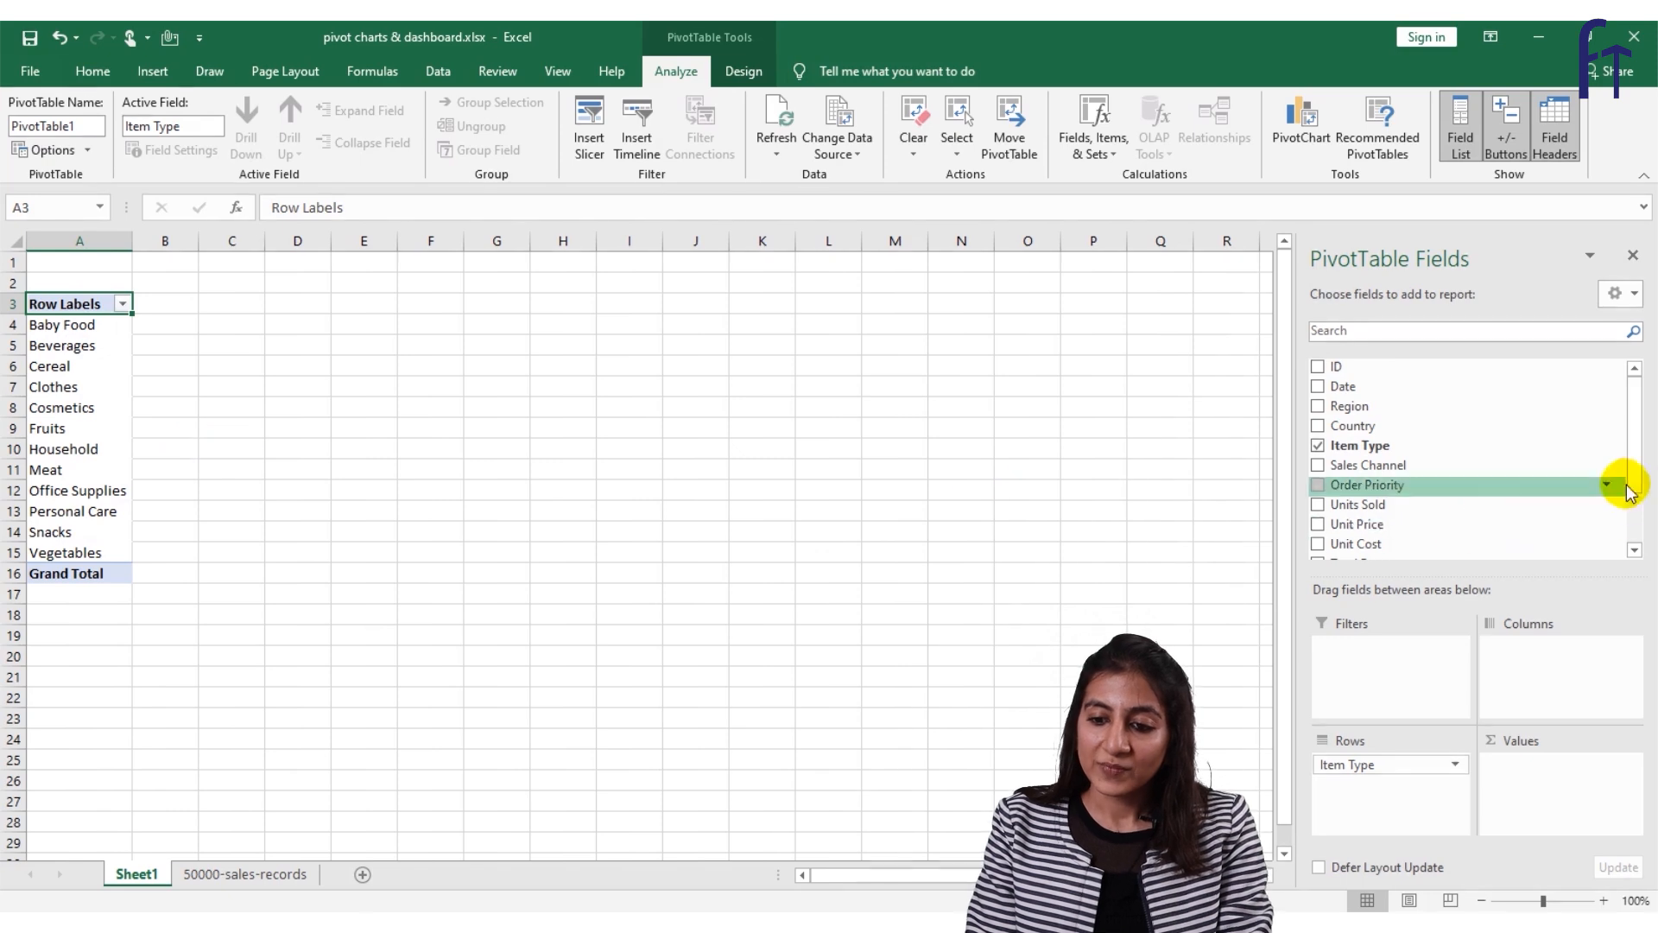
left_click(1634, 524)
left_click_drag(1343, 521, 1537, 769)
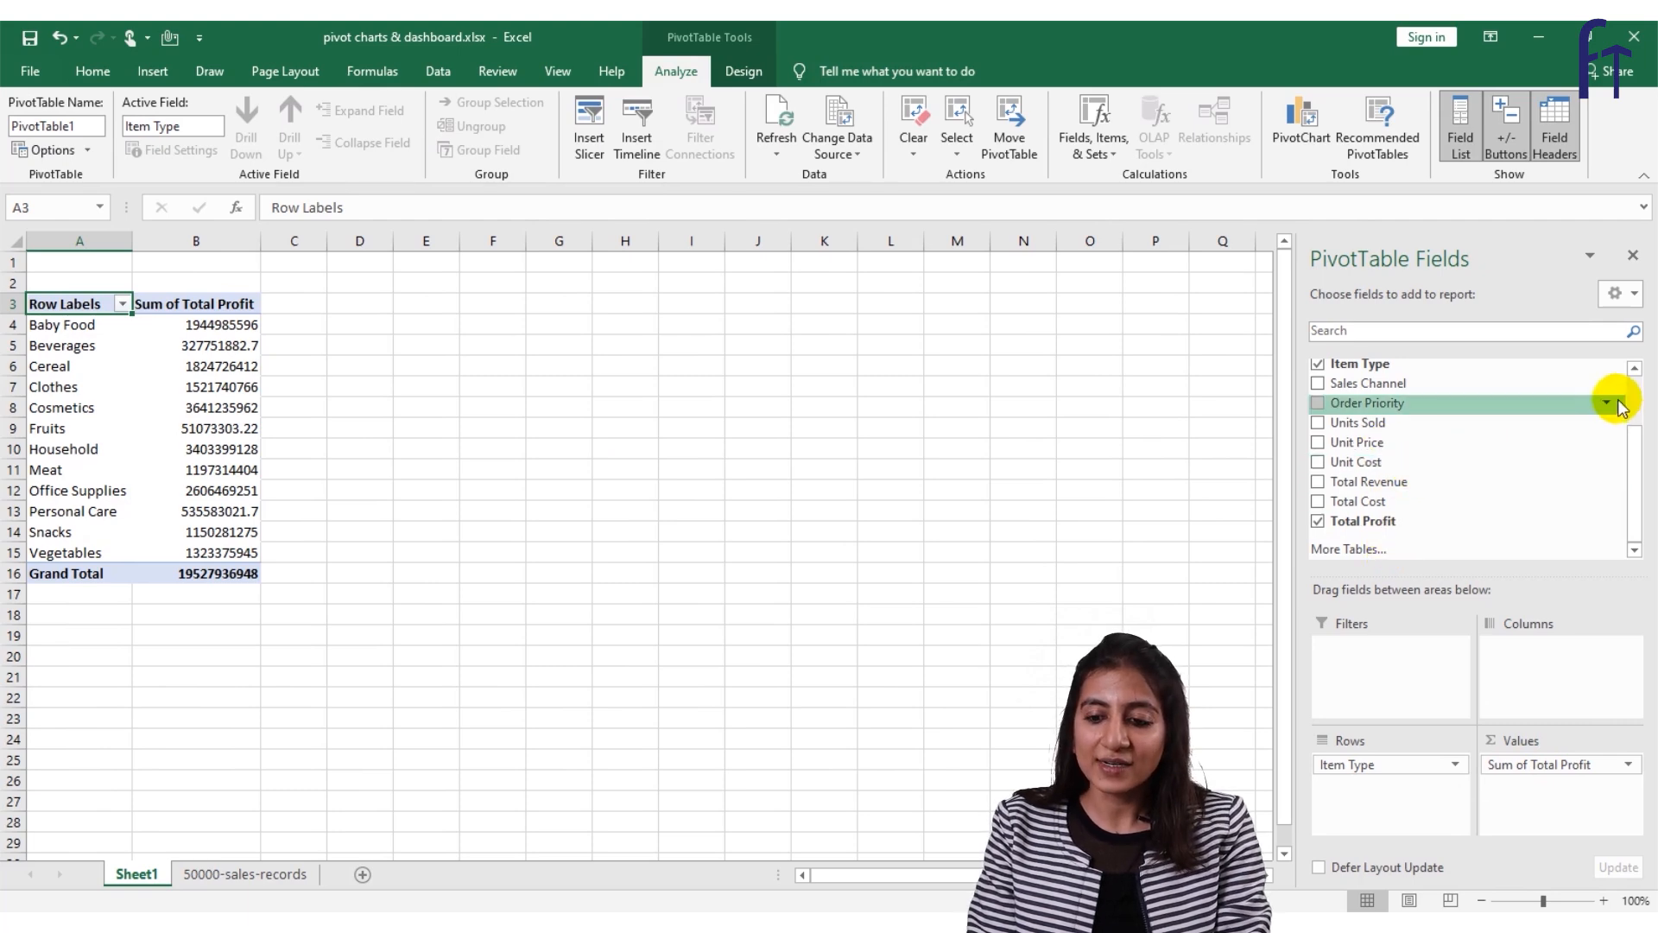
Summarize the Total Profit value field by Average instead of Sum.
left_click(1523, 766)
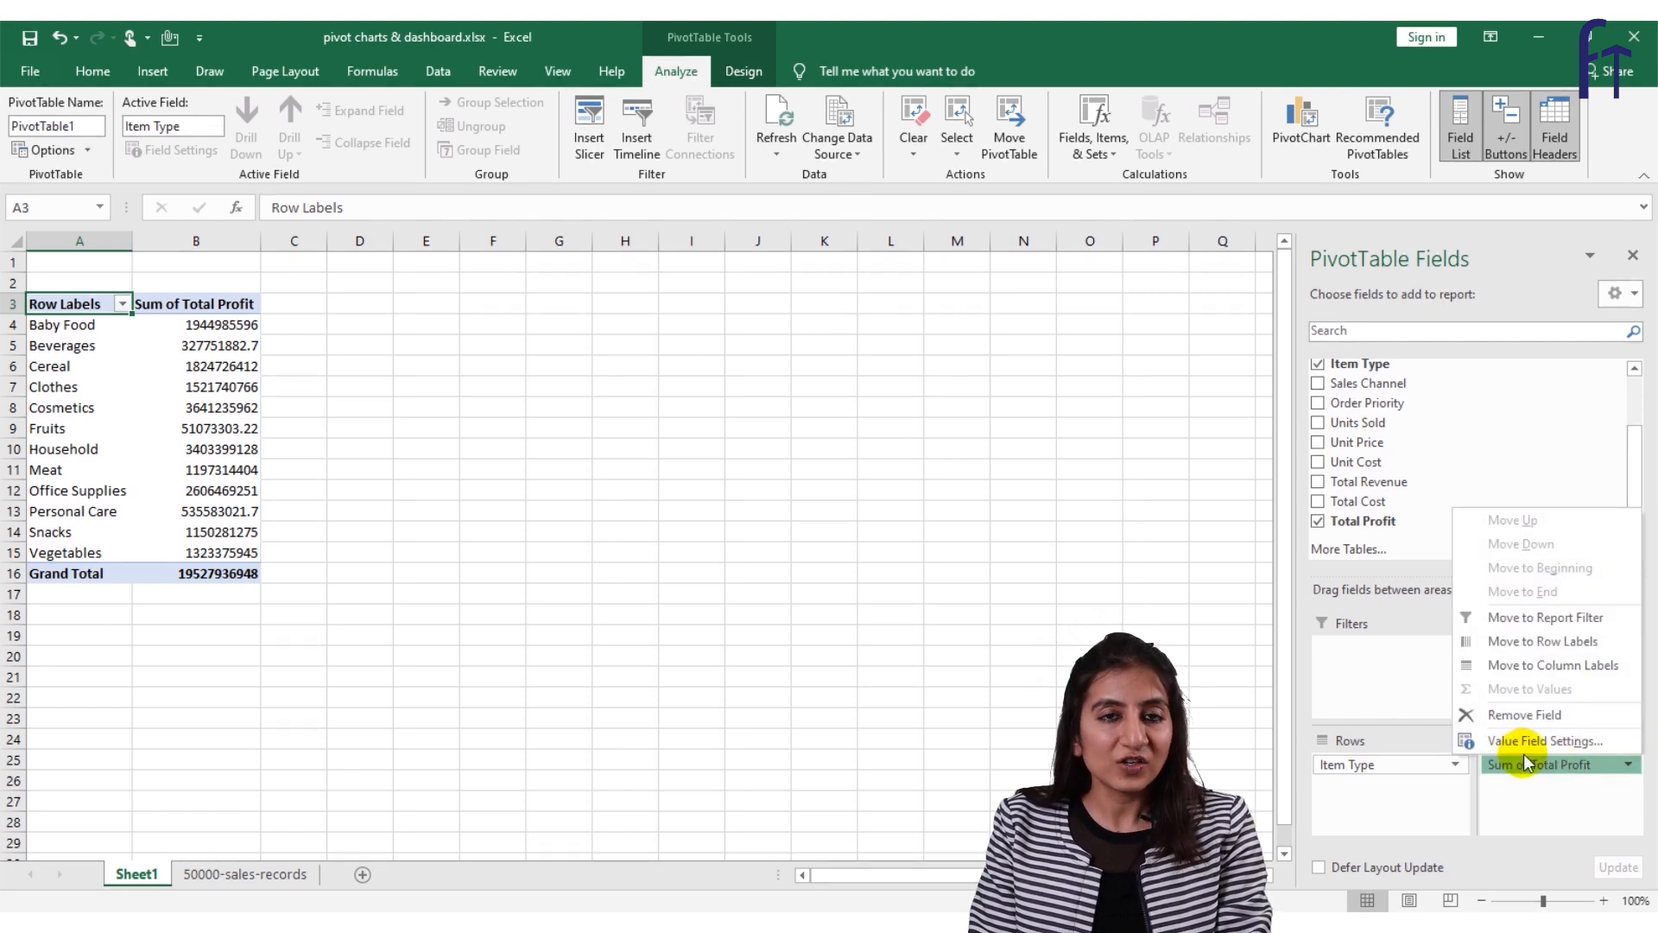
left_click(1510, 740)
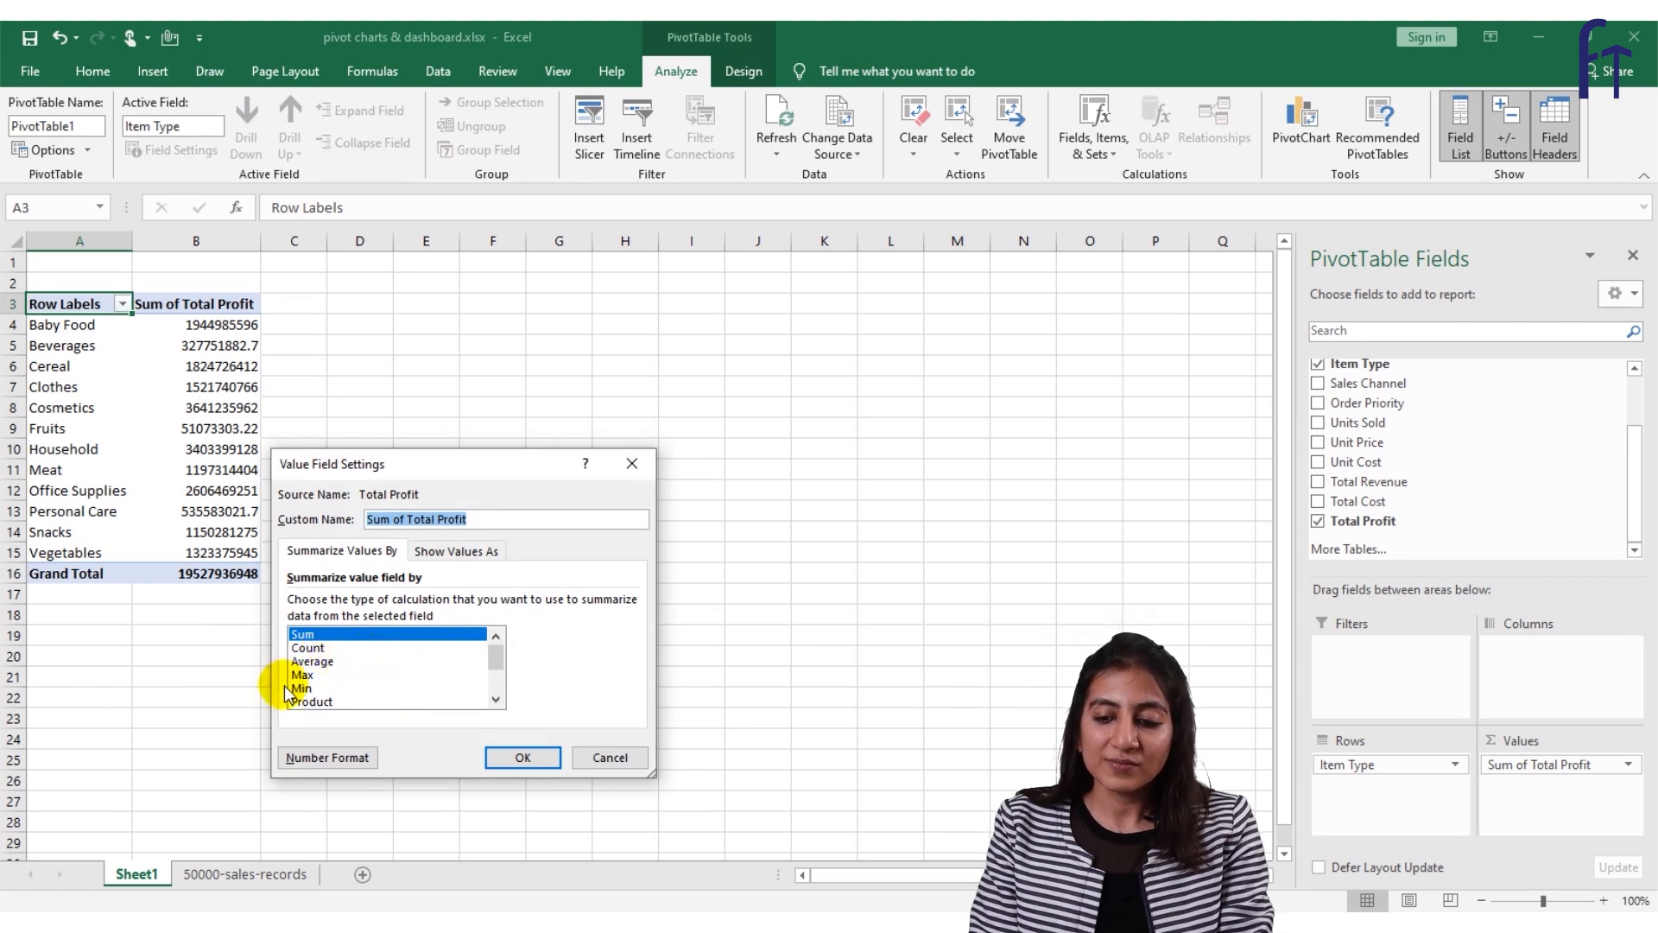
left_click(312, 661)
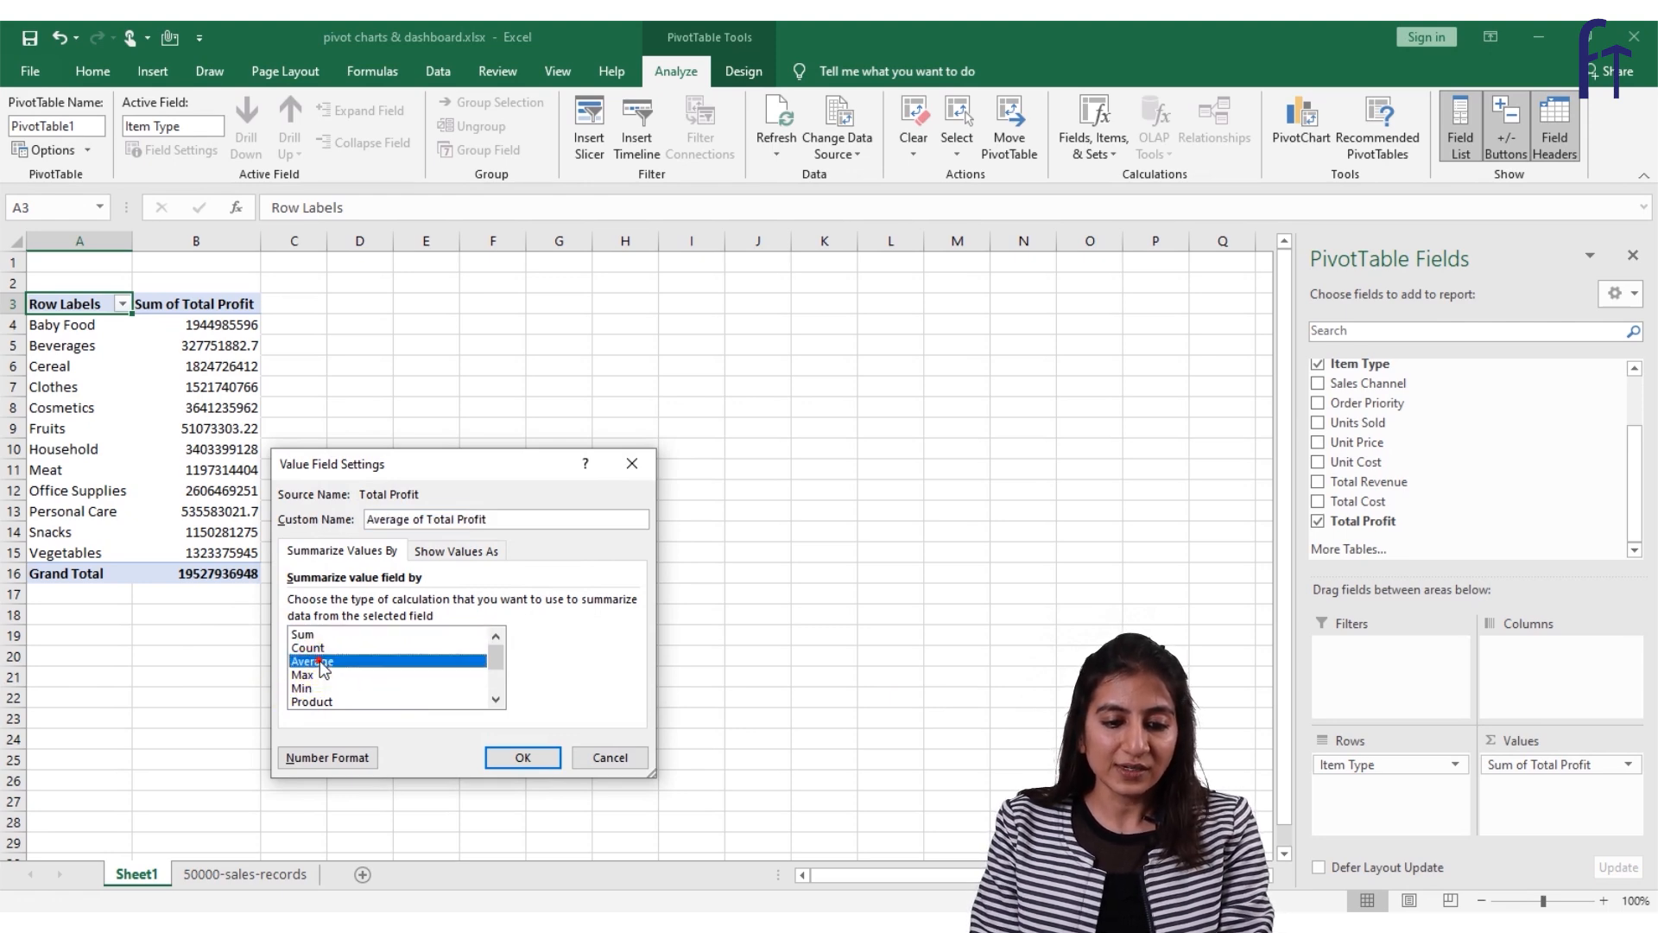
left_click(524, 759)
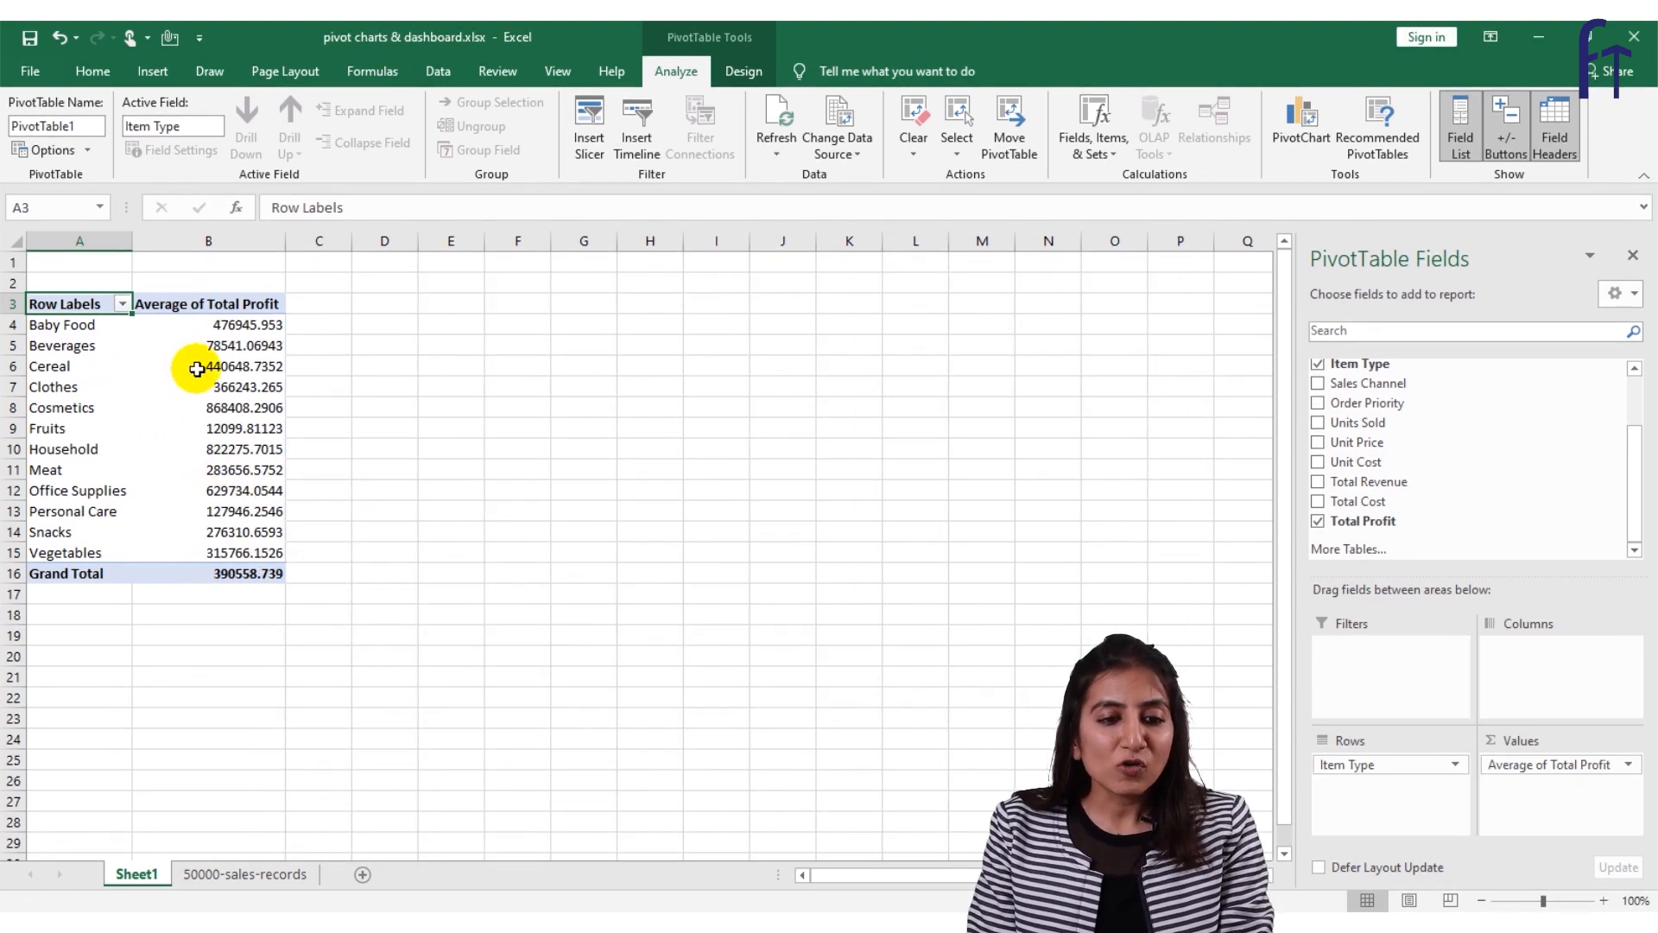
Format the average profit values as Number with a 1000 separator and 0 decimal places.
right_click(248, 362)
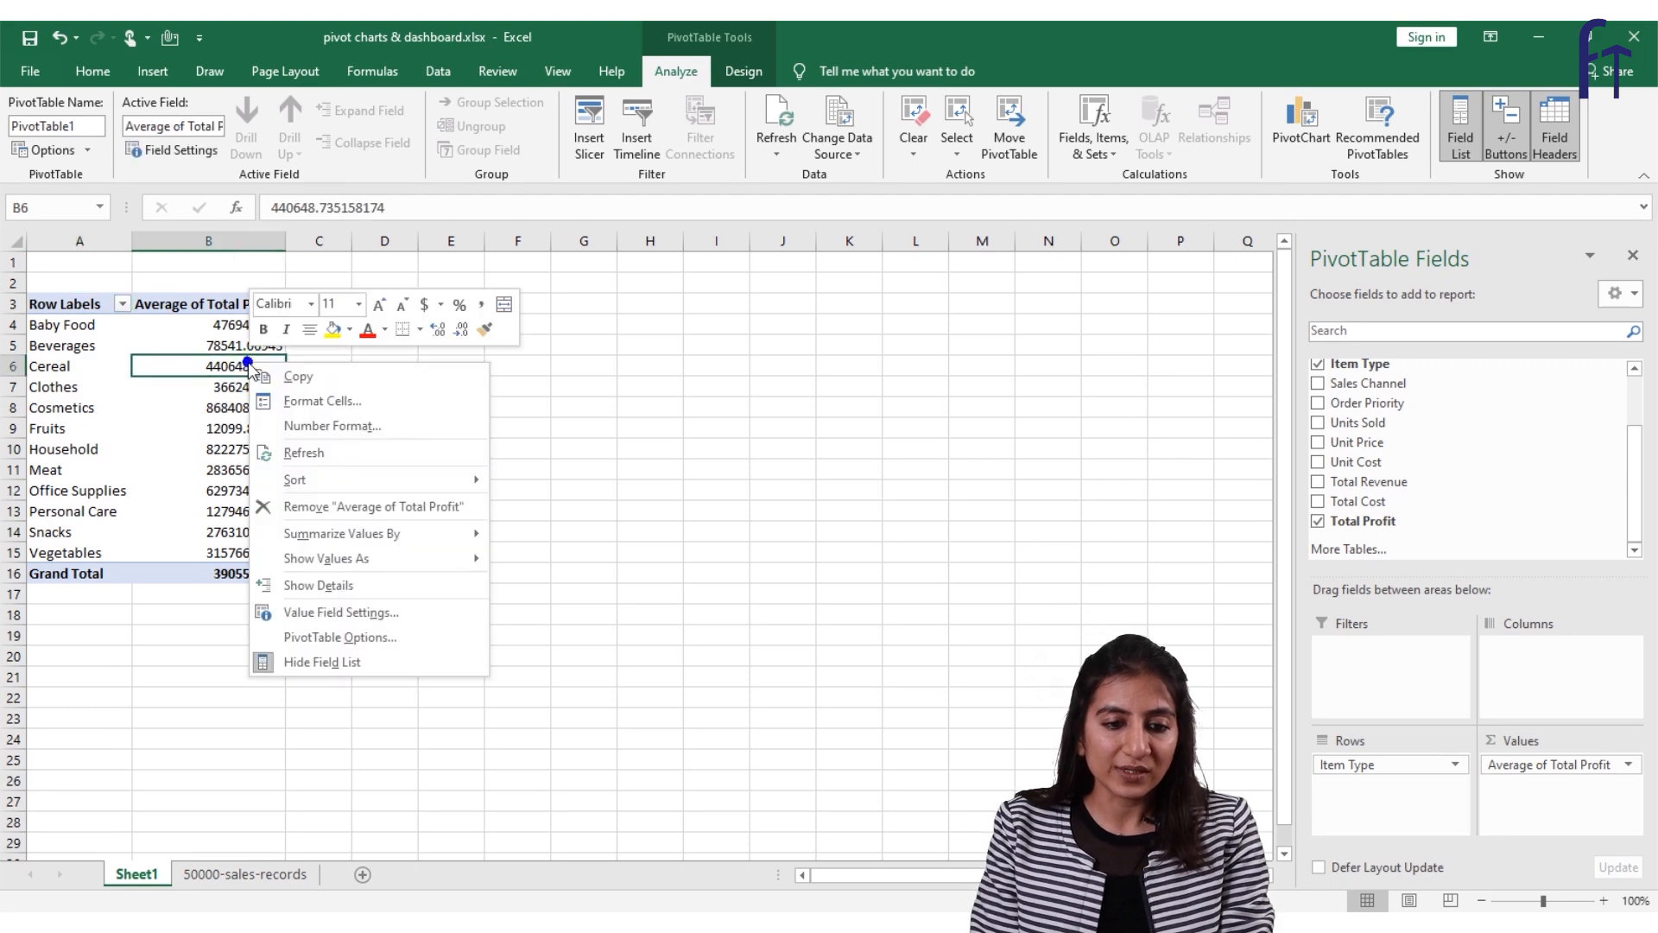
left_click(377, 429)
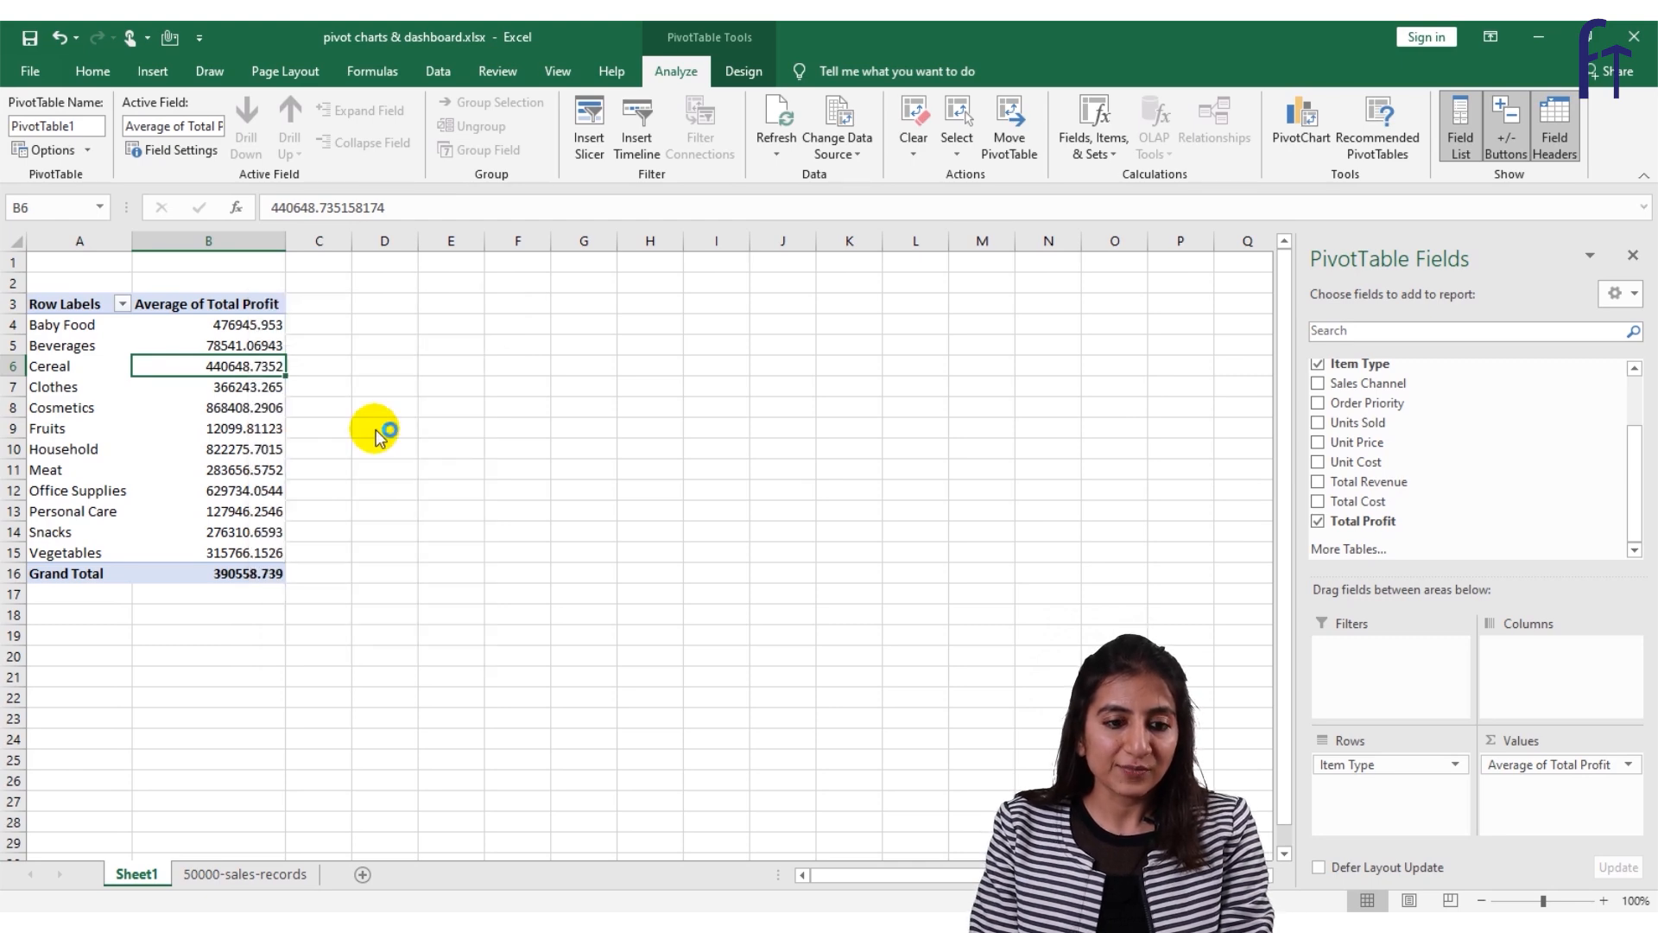
left_click(172, 274)
left_click(261, 330)
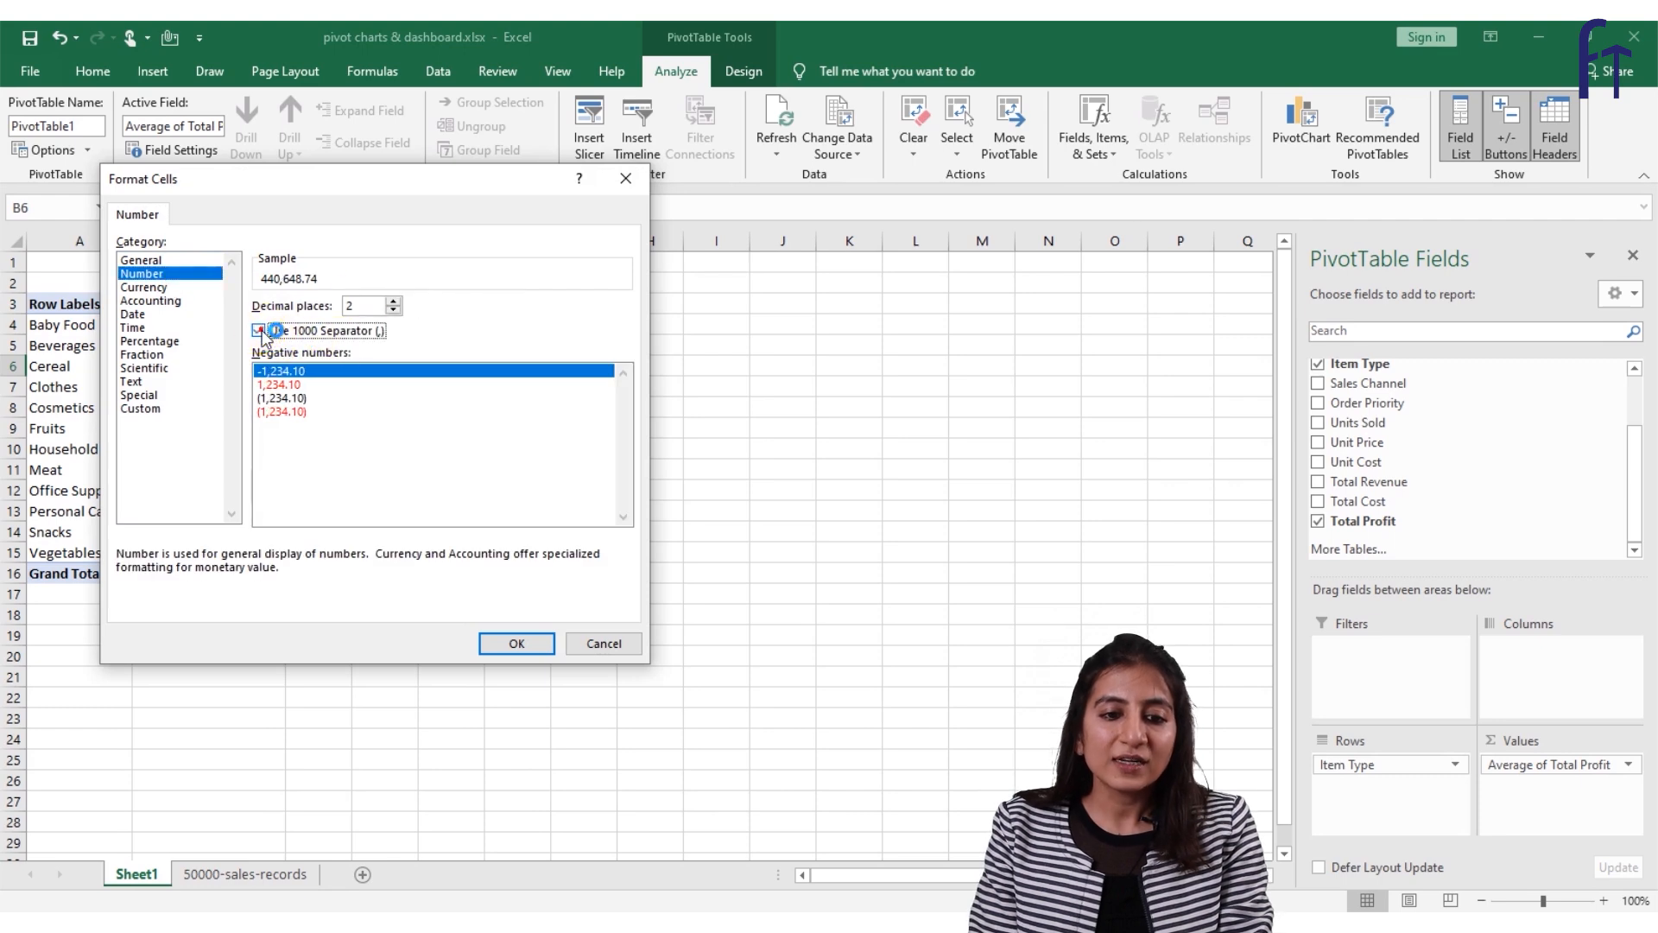
left_click(395, 312)
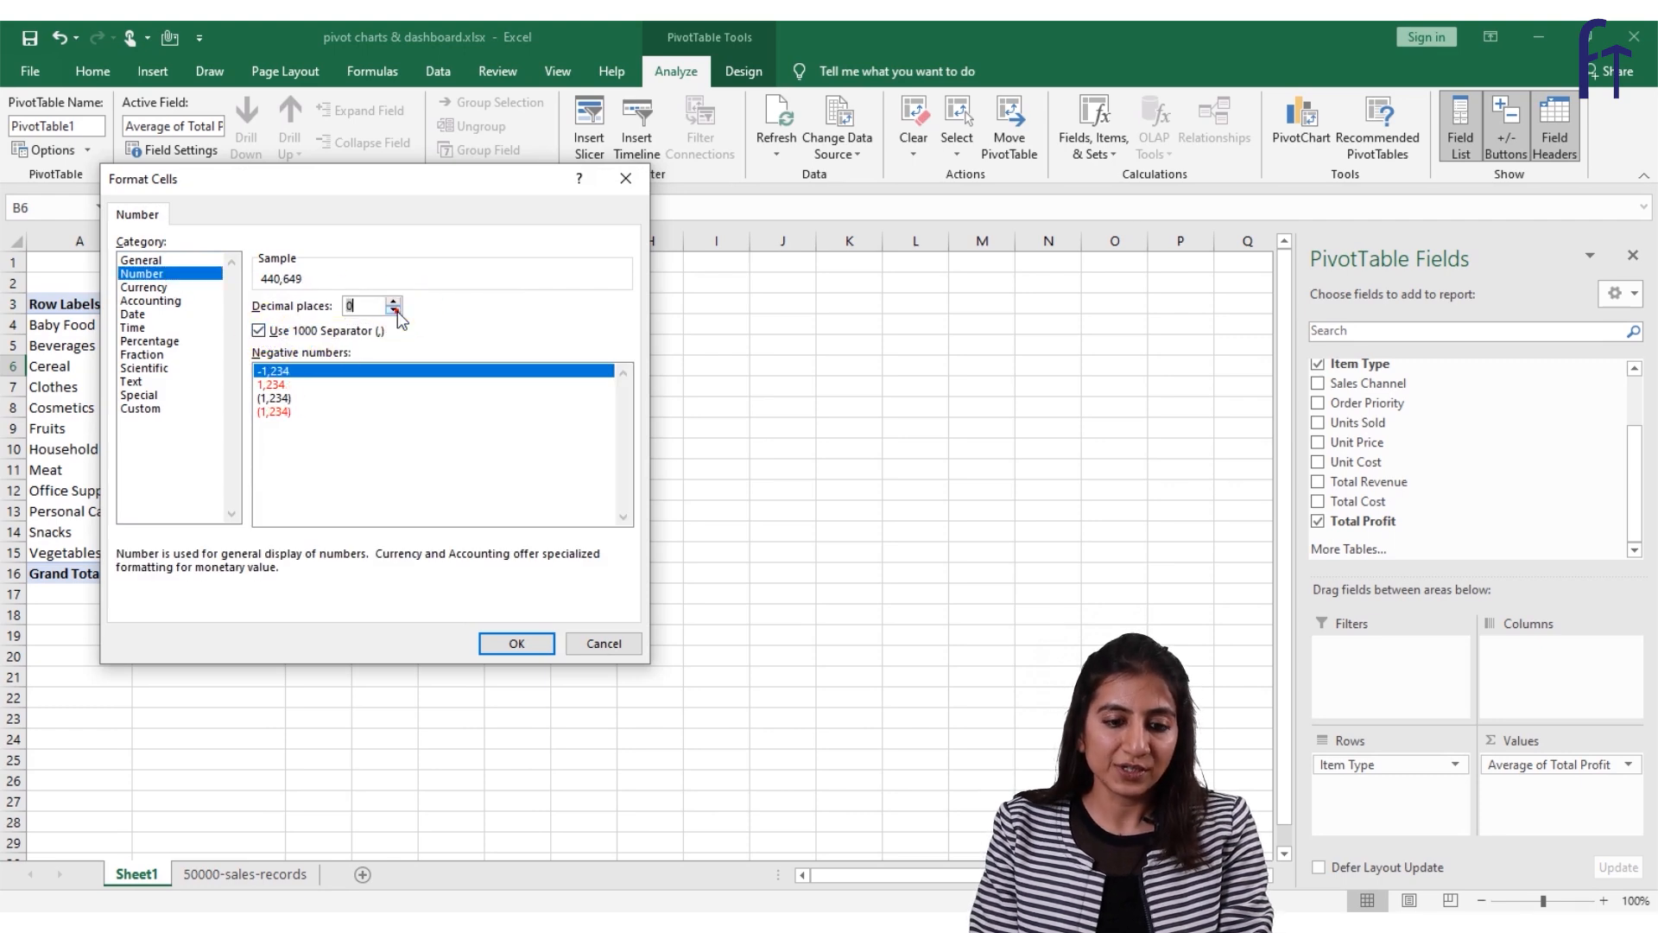
left_click(517, 642)
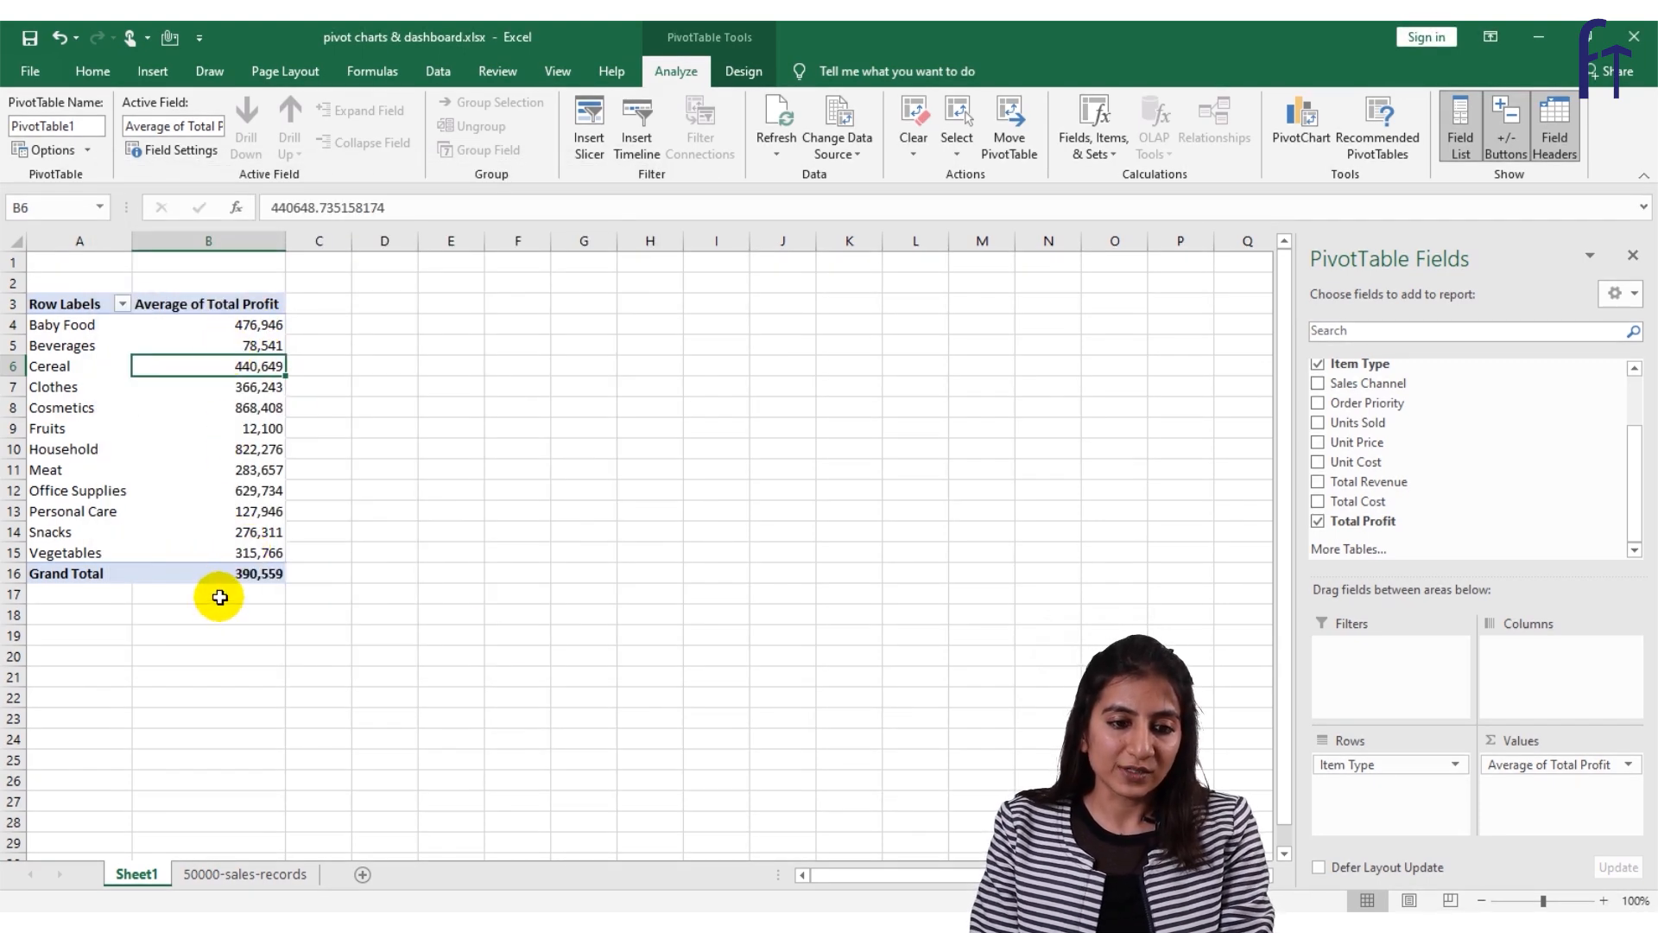
Sort the item types by average total profit from largest to smallest.
right_click(248, 345)
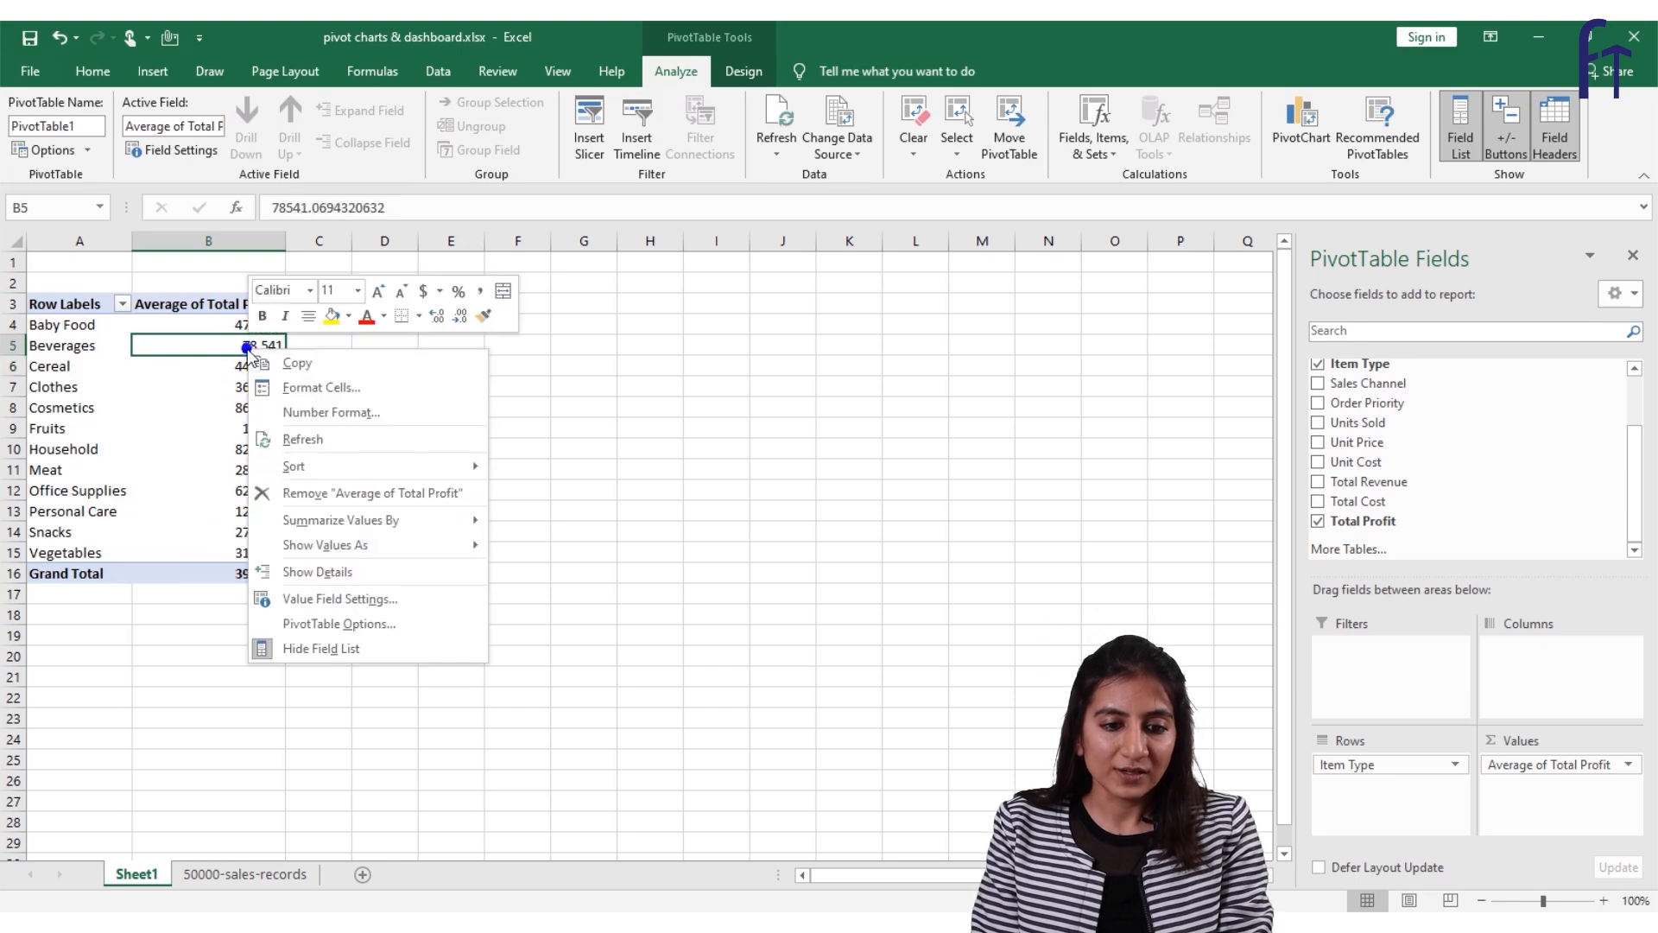
mouse_move(385, 466)
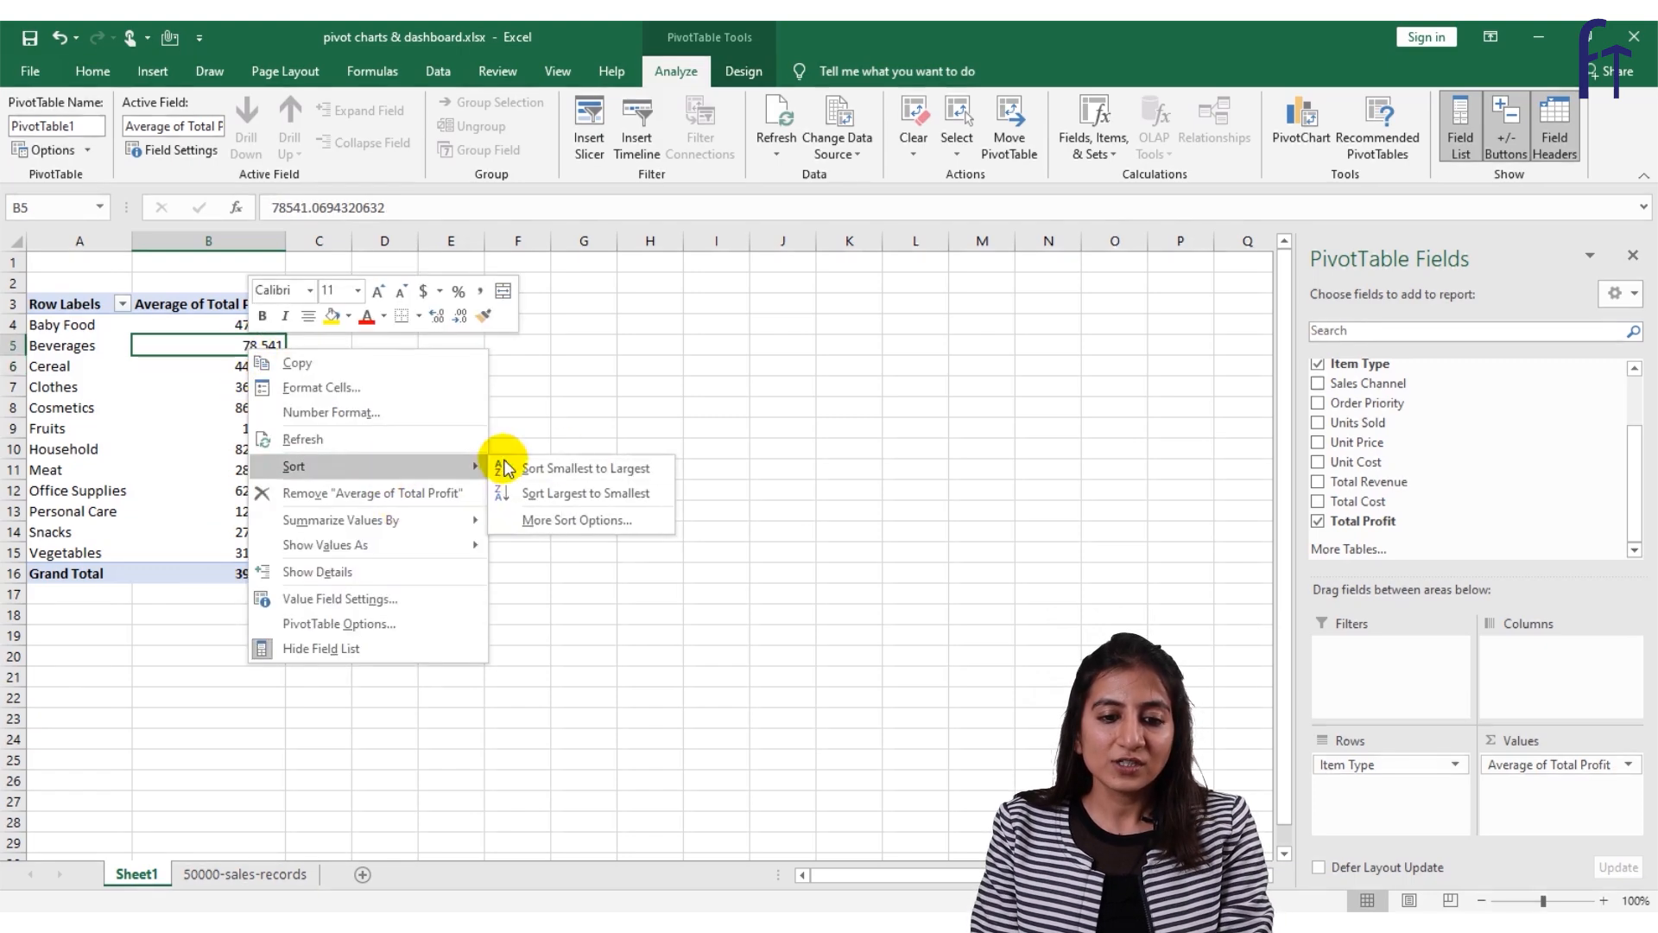
left_click(574, 492)
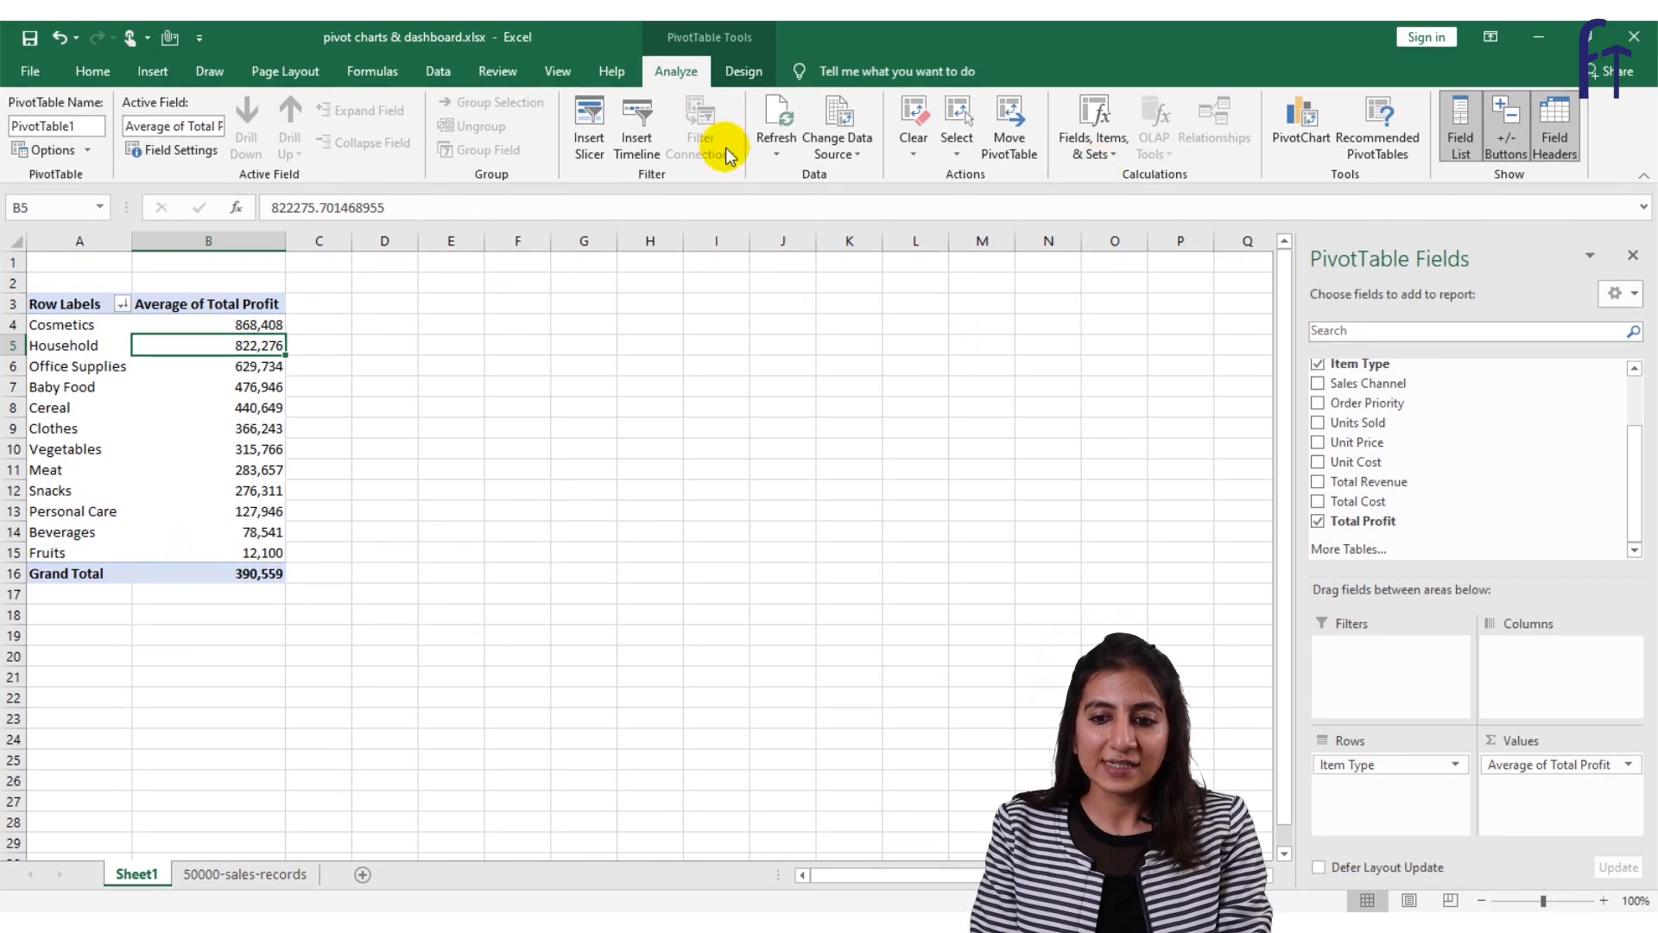
Hide the PivotTable field list and display it again.
left_click(1454, 153)
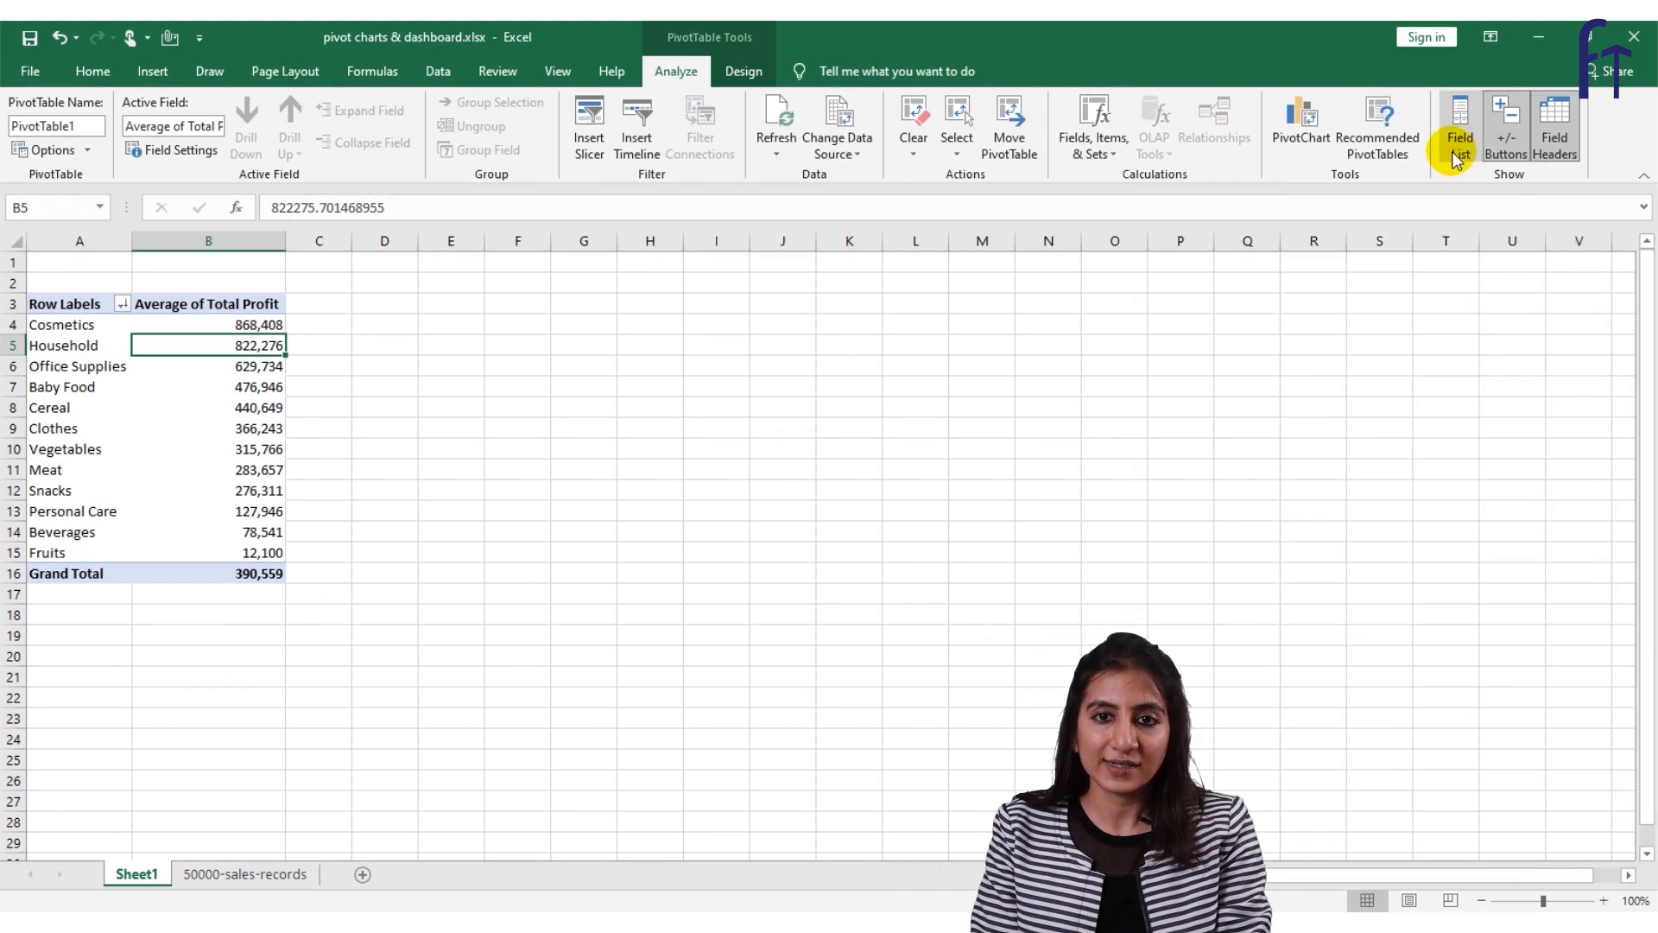
left_click(1457, 160)
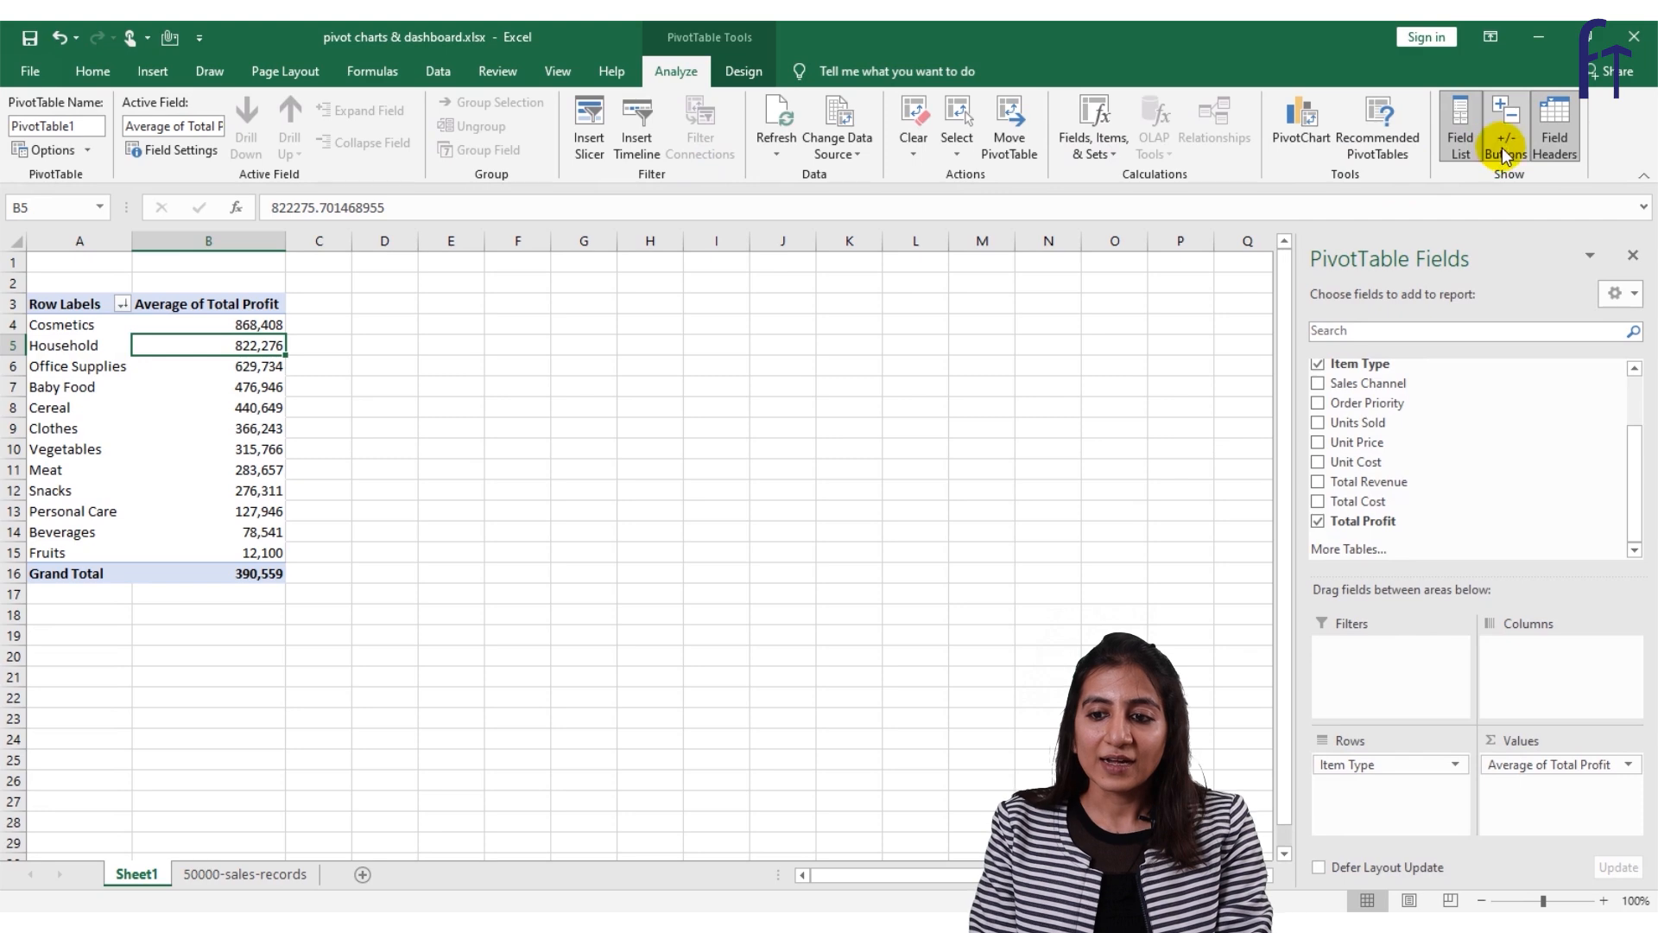
left_click(1575, 138)
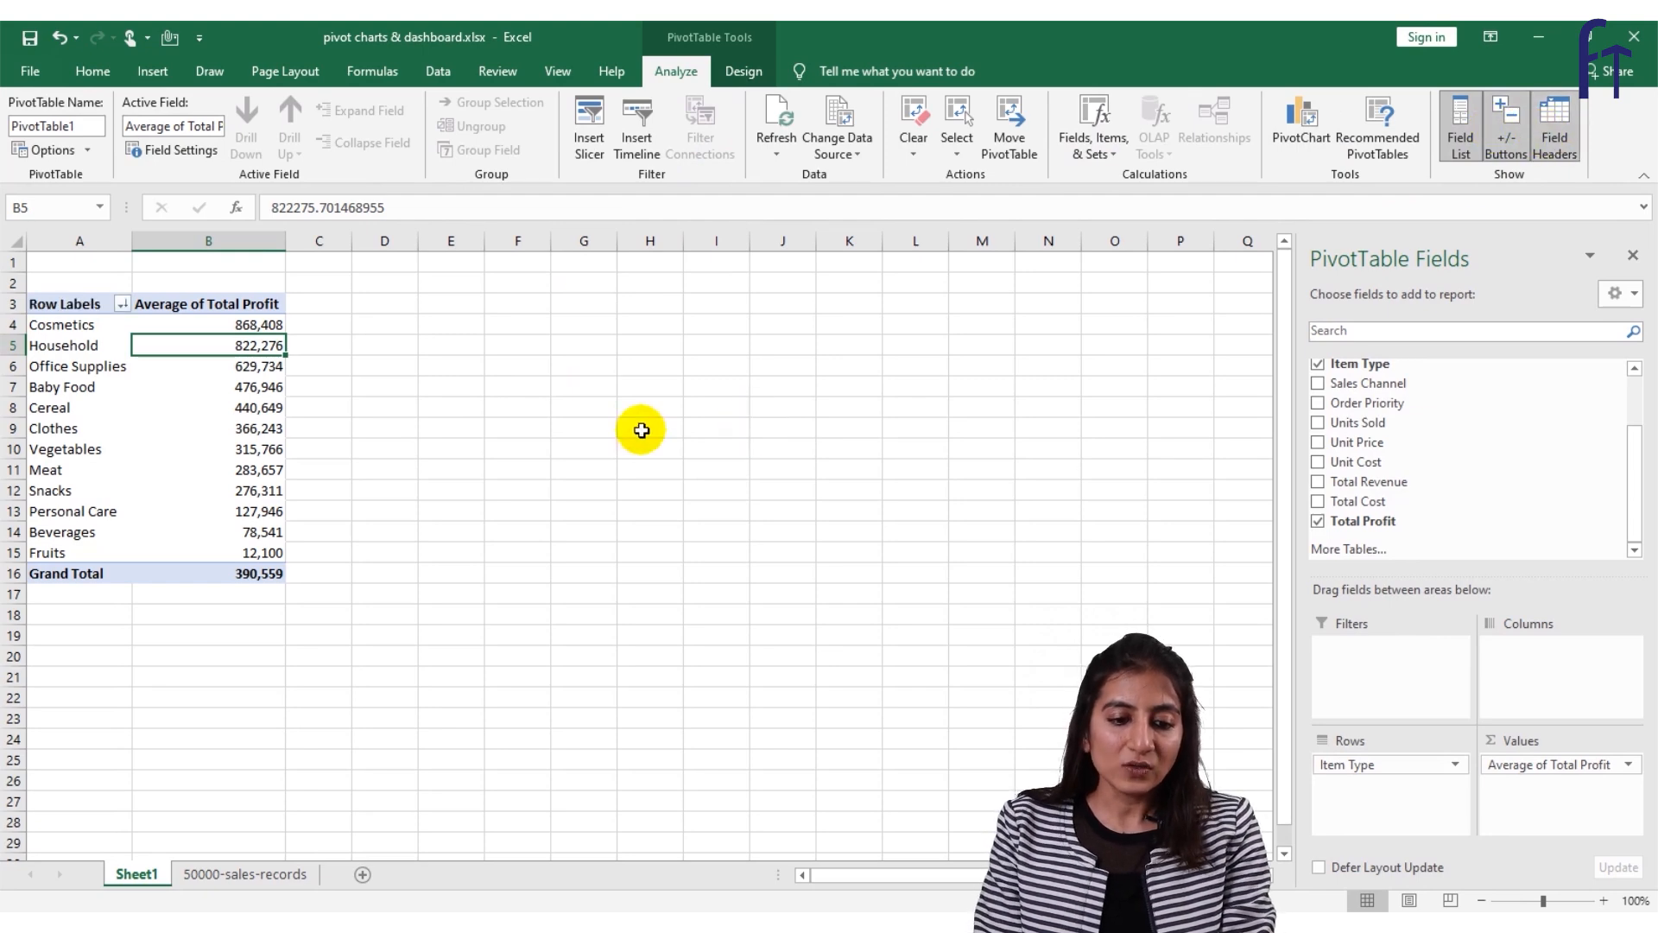
Create a second PivotTable from the 50000-sales-records data on a new worksheet.
left_click(237, 872)
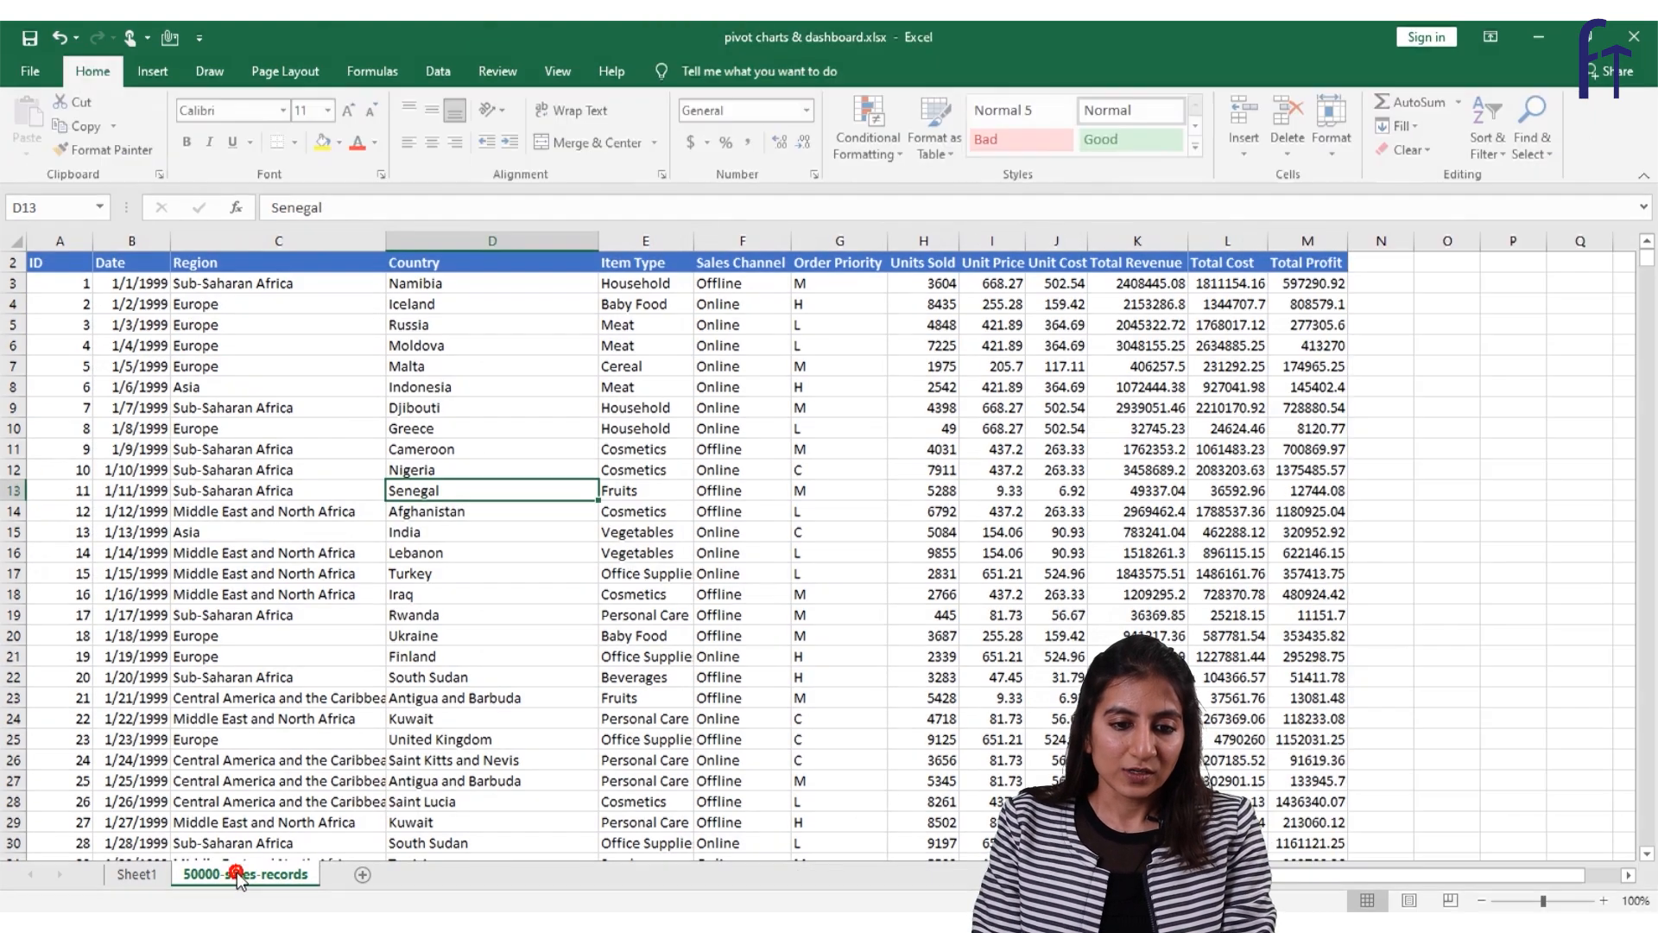
left_click(300, 390)
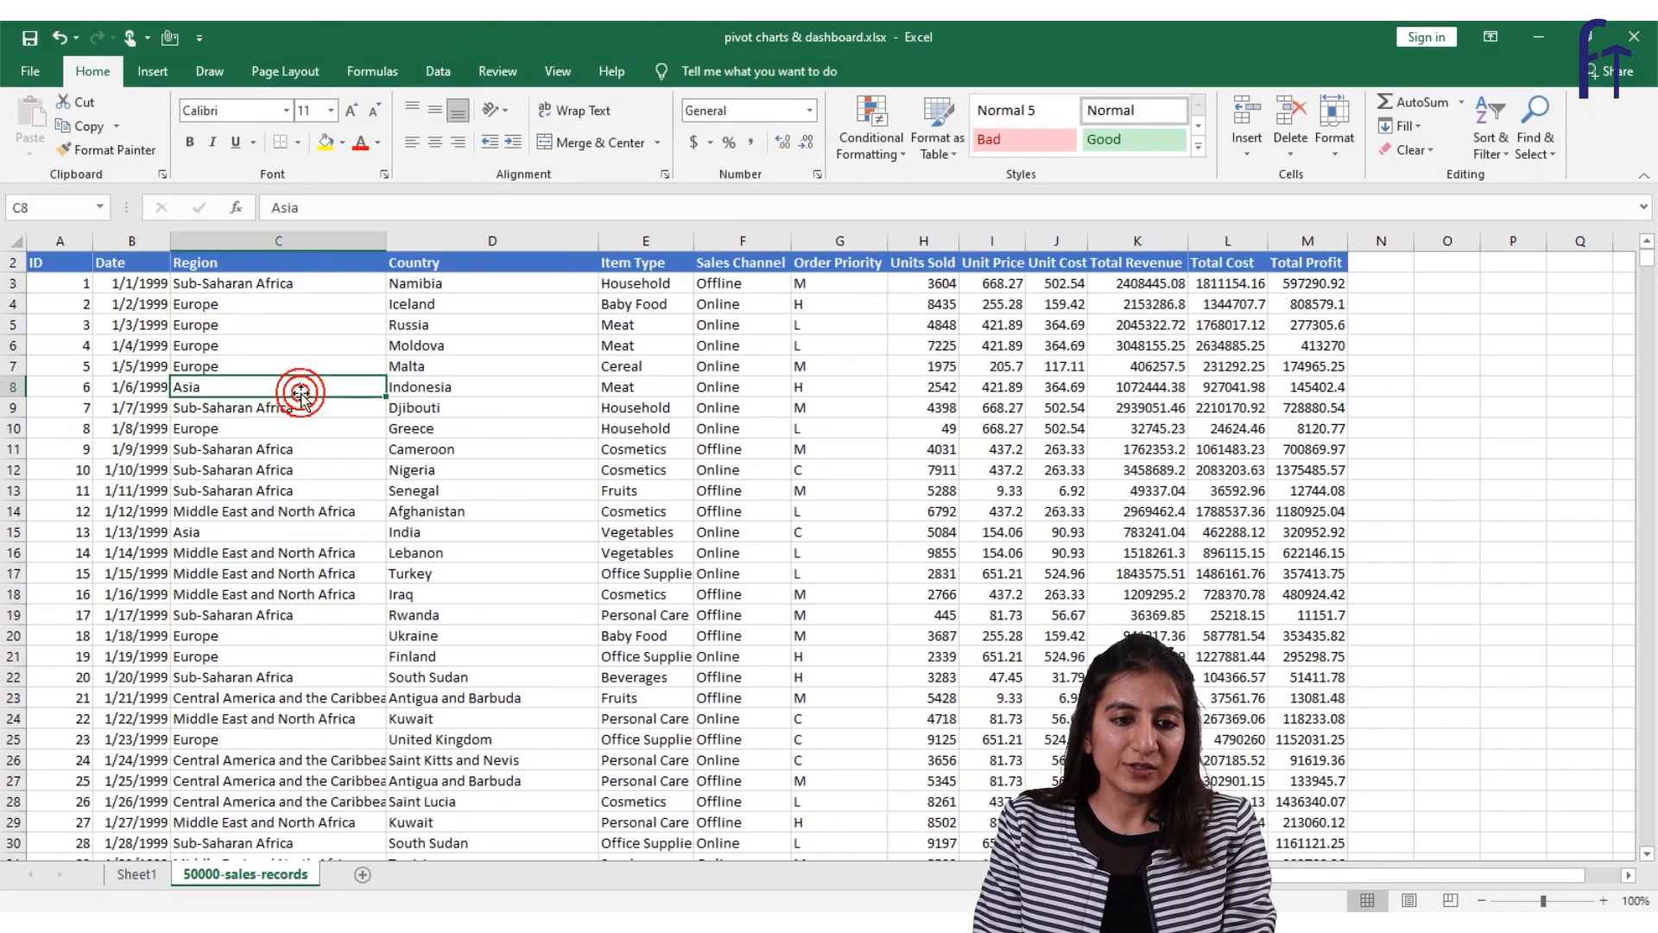
left_click(153, 70)
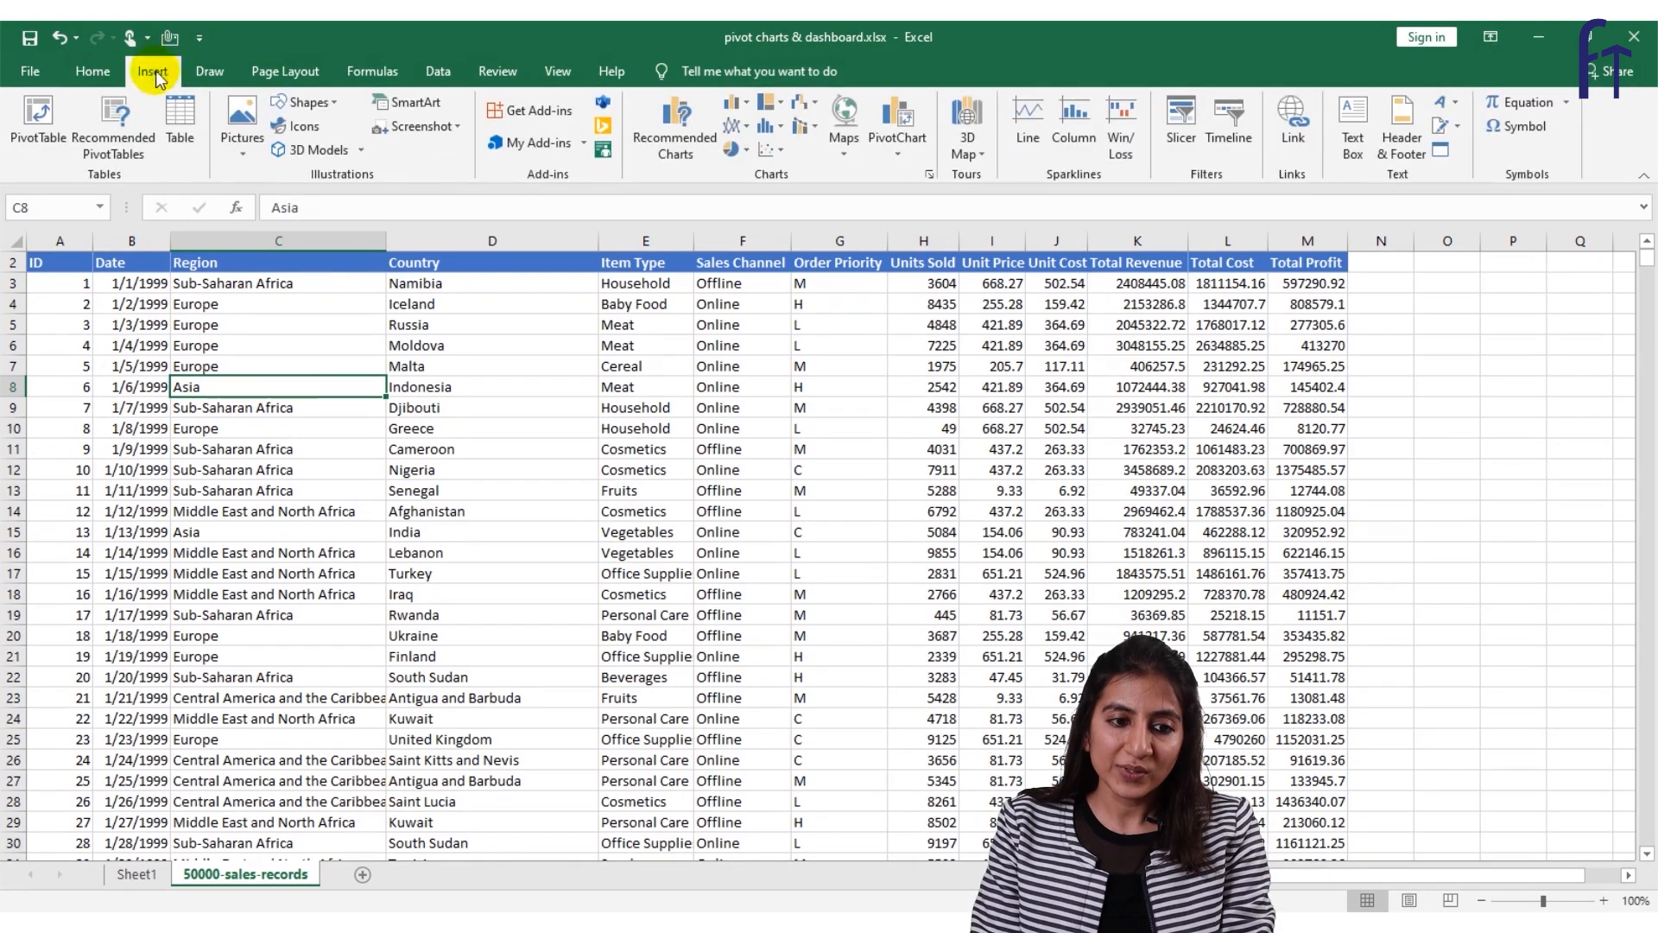
left_click(30, 132)
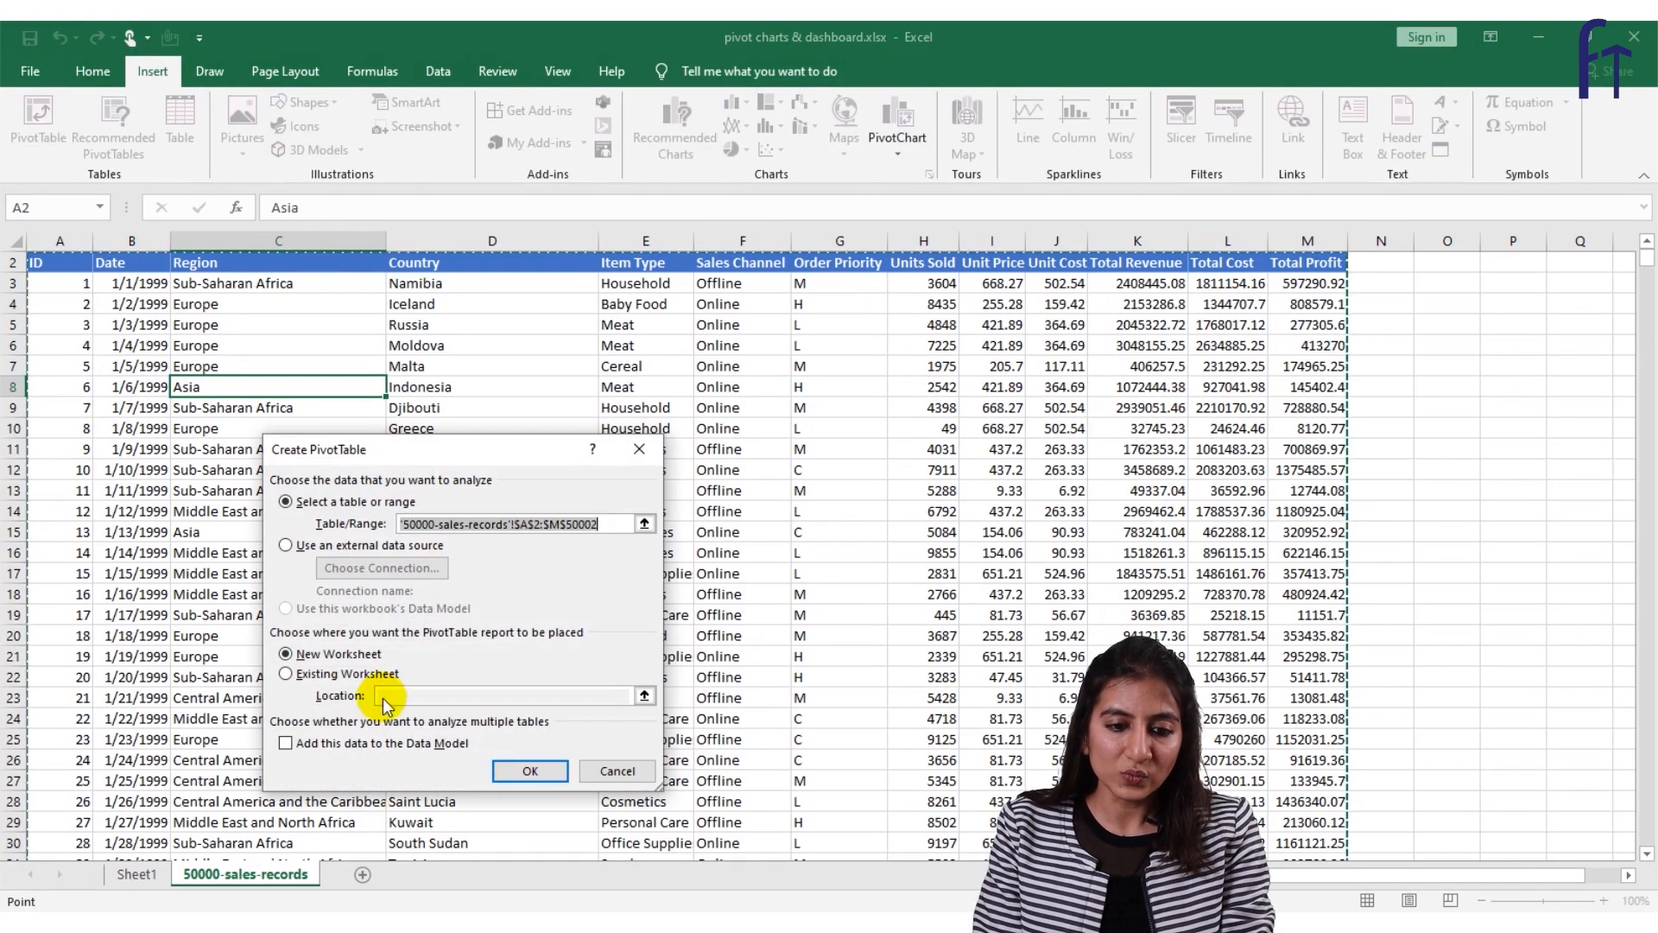
left_click(527, 771)
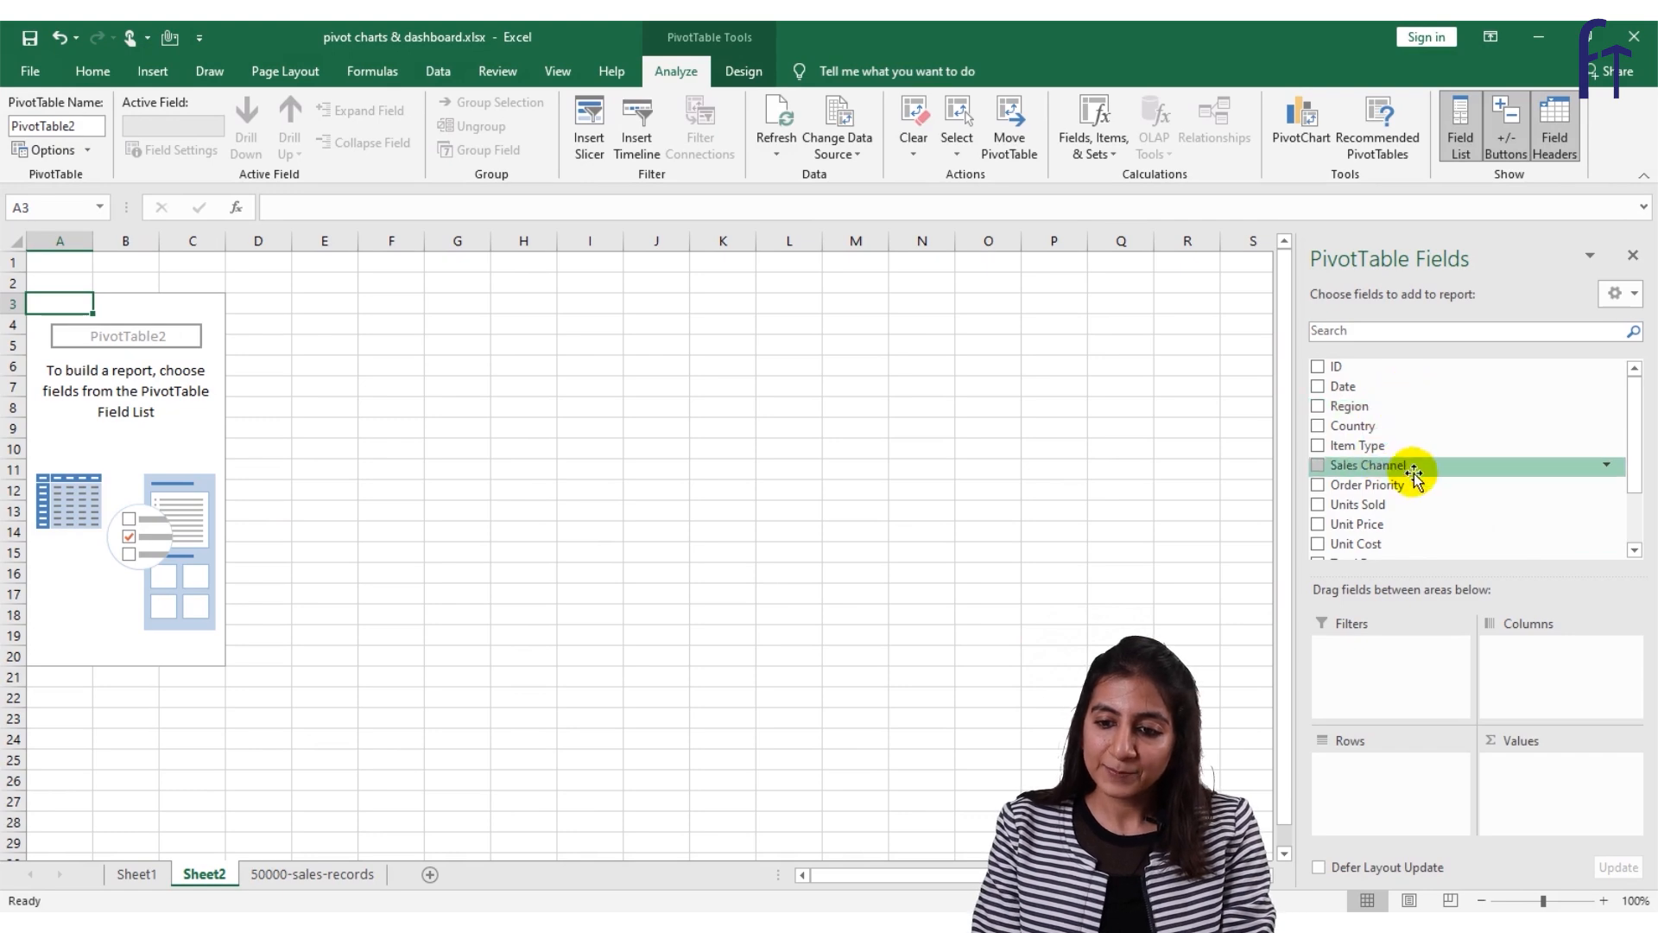
Lay out the PivotTable with Region as rows, Order Priority as columns and Total Profit as values.
left_click_drag(1397, 488, 1554, 691)
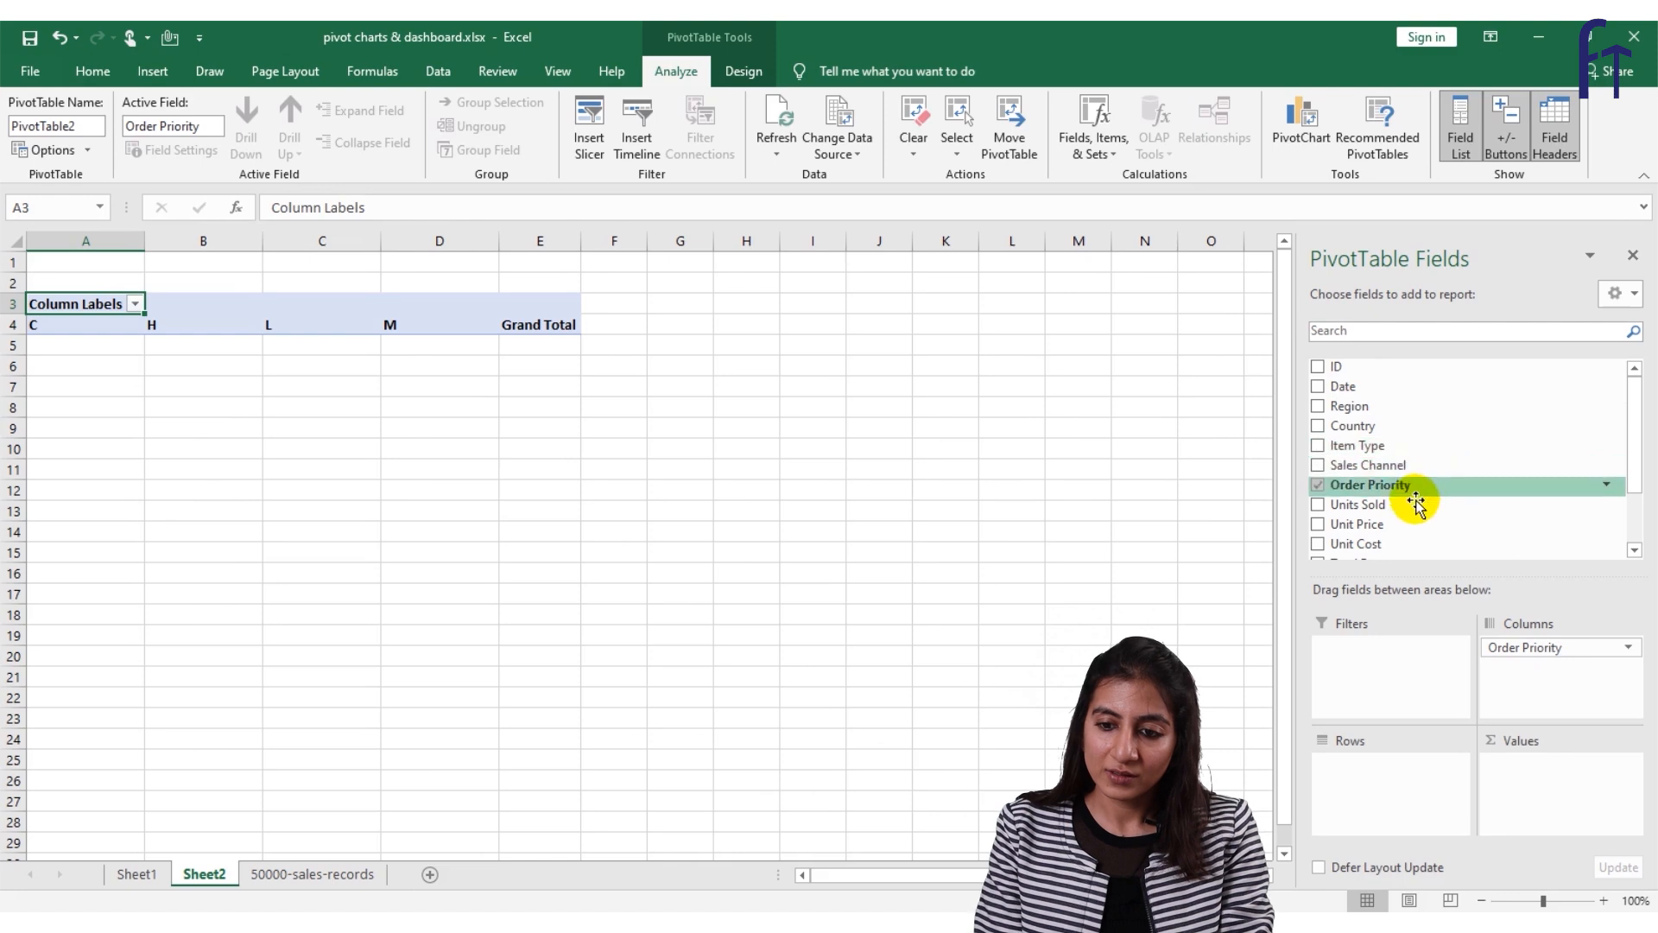
left_click_drag(1396, 406, 1339, 762)
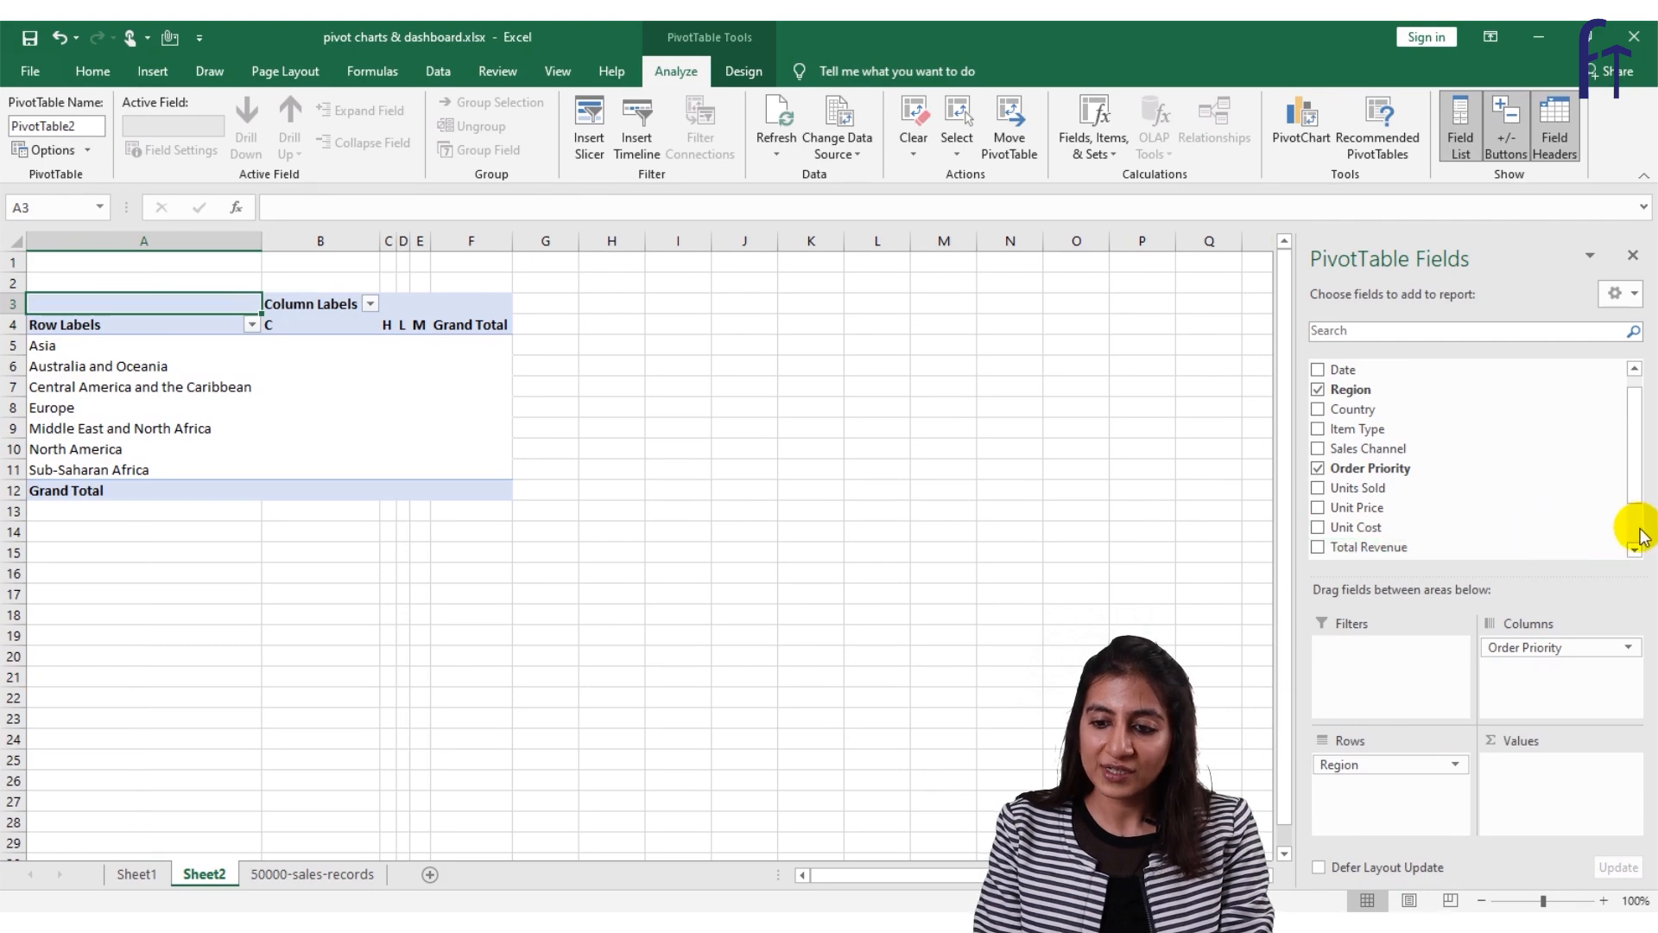
scroll(1640, 536, "down", 2)
left_click_drag(1390, 580, 1530, 799)
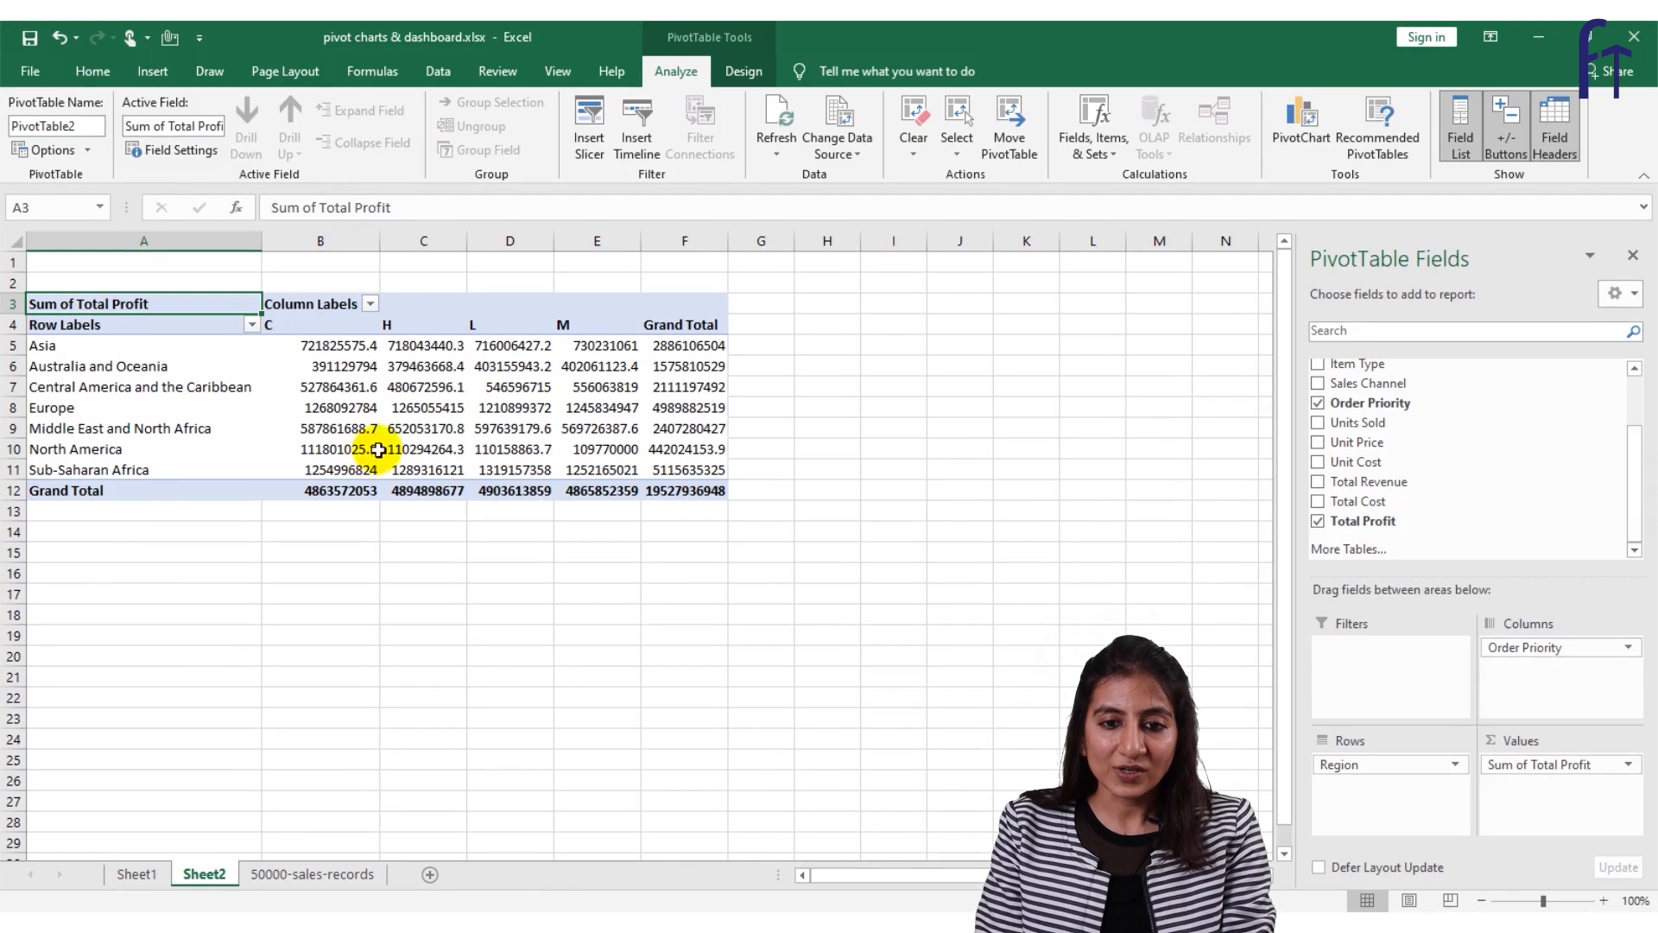
Change the report layout of the region profit PivotTable to Tabular Form.
left_click(739, 74)
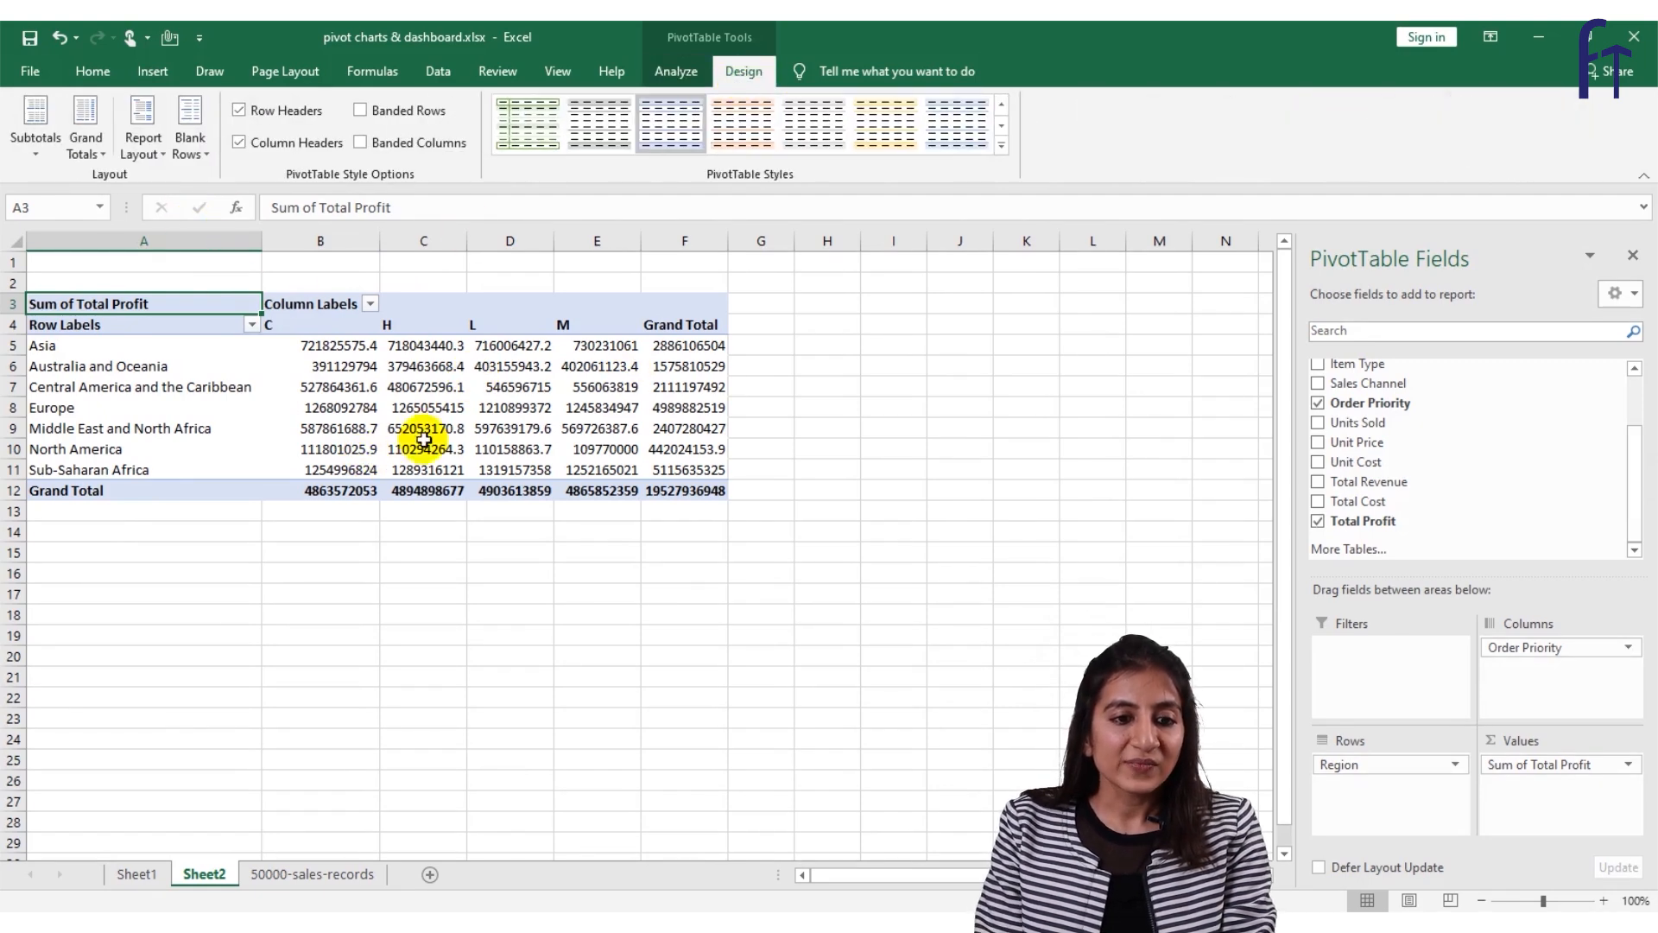
left_click(164, 159)
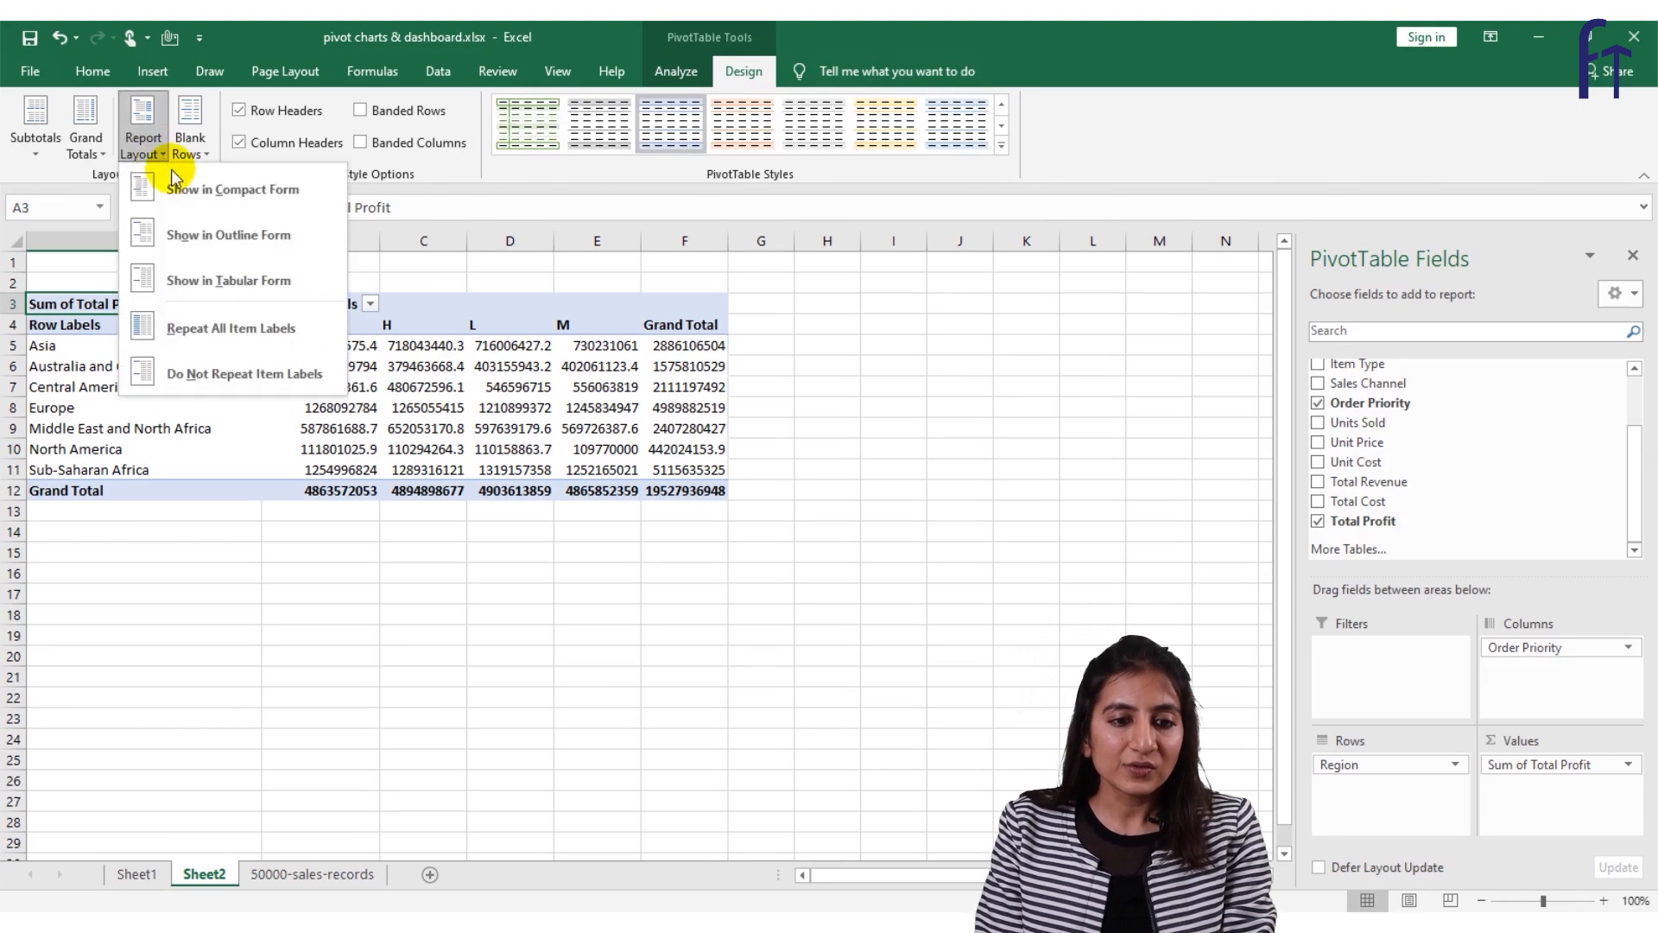
left_click(232, 280)
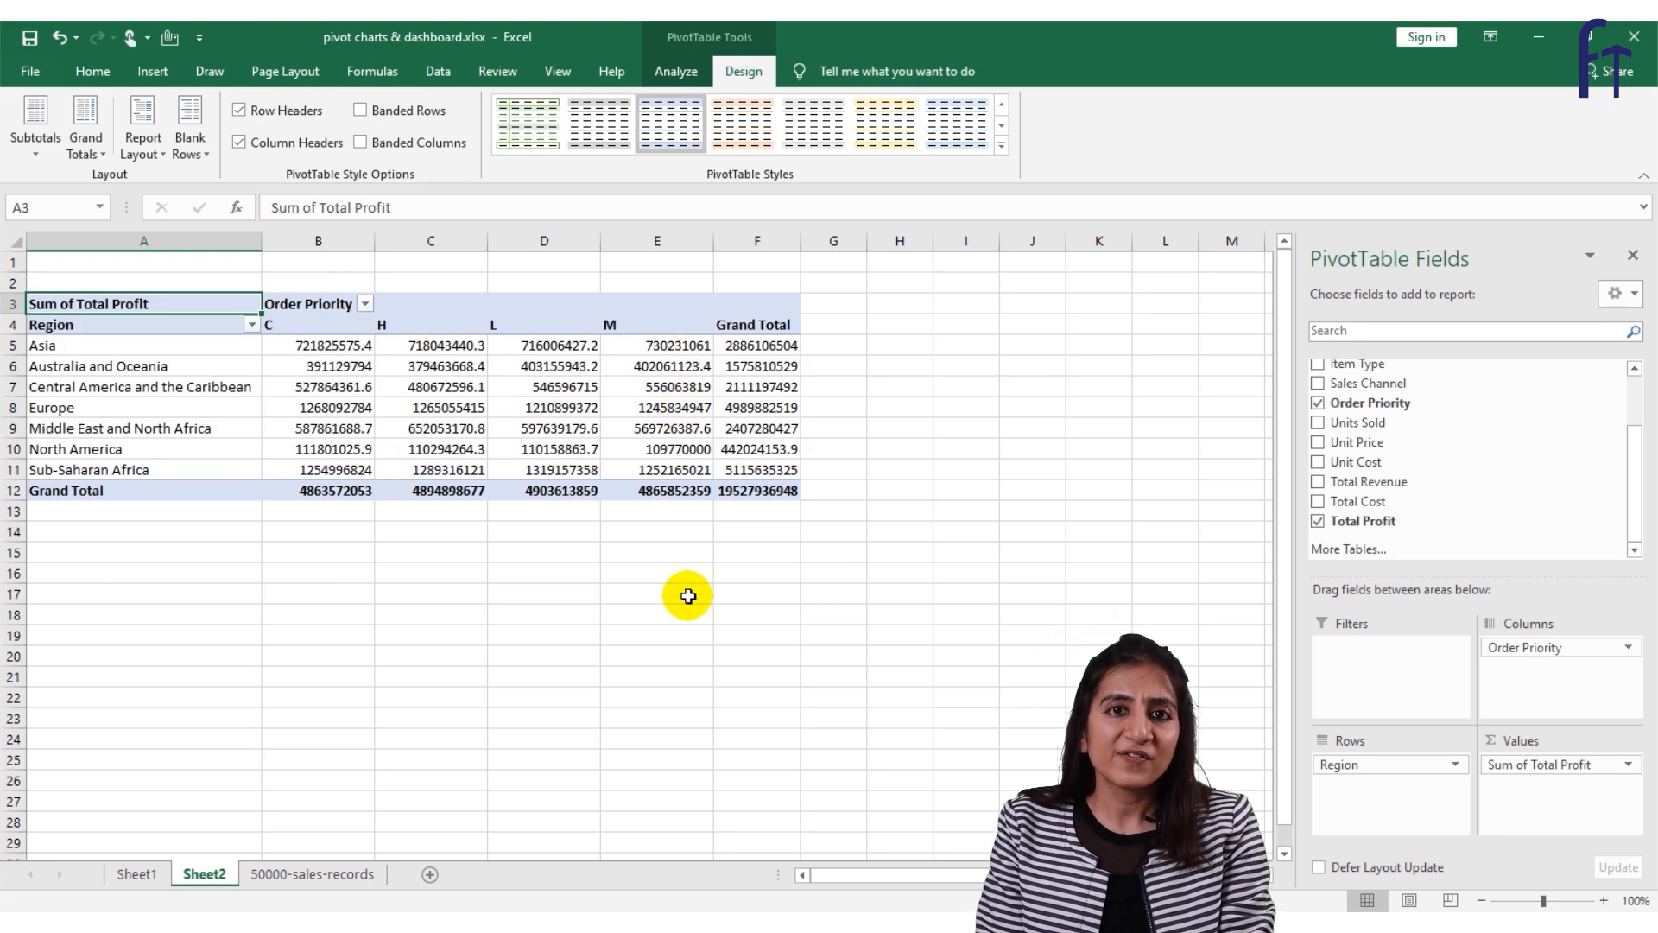
Turn off the PivotTable's grand totals for rows and columns, and switch them back on for columns only.
left_click(85, 144)
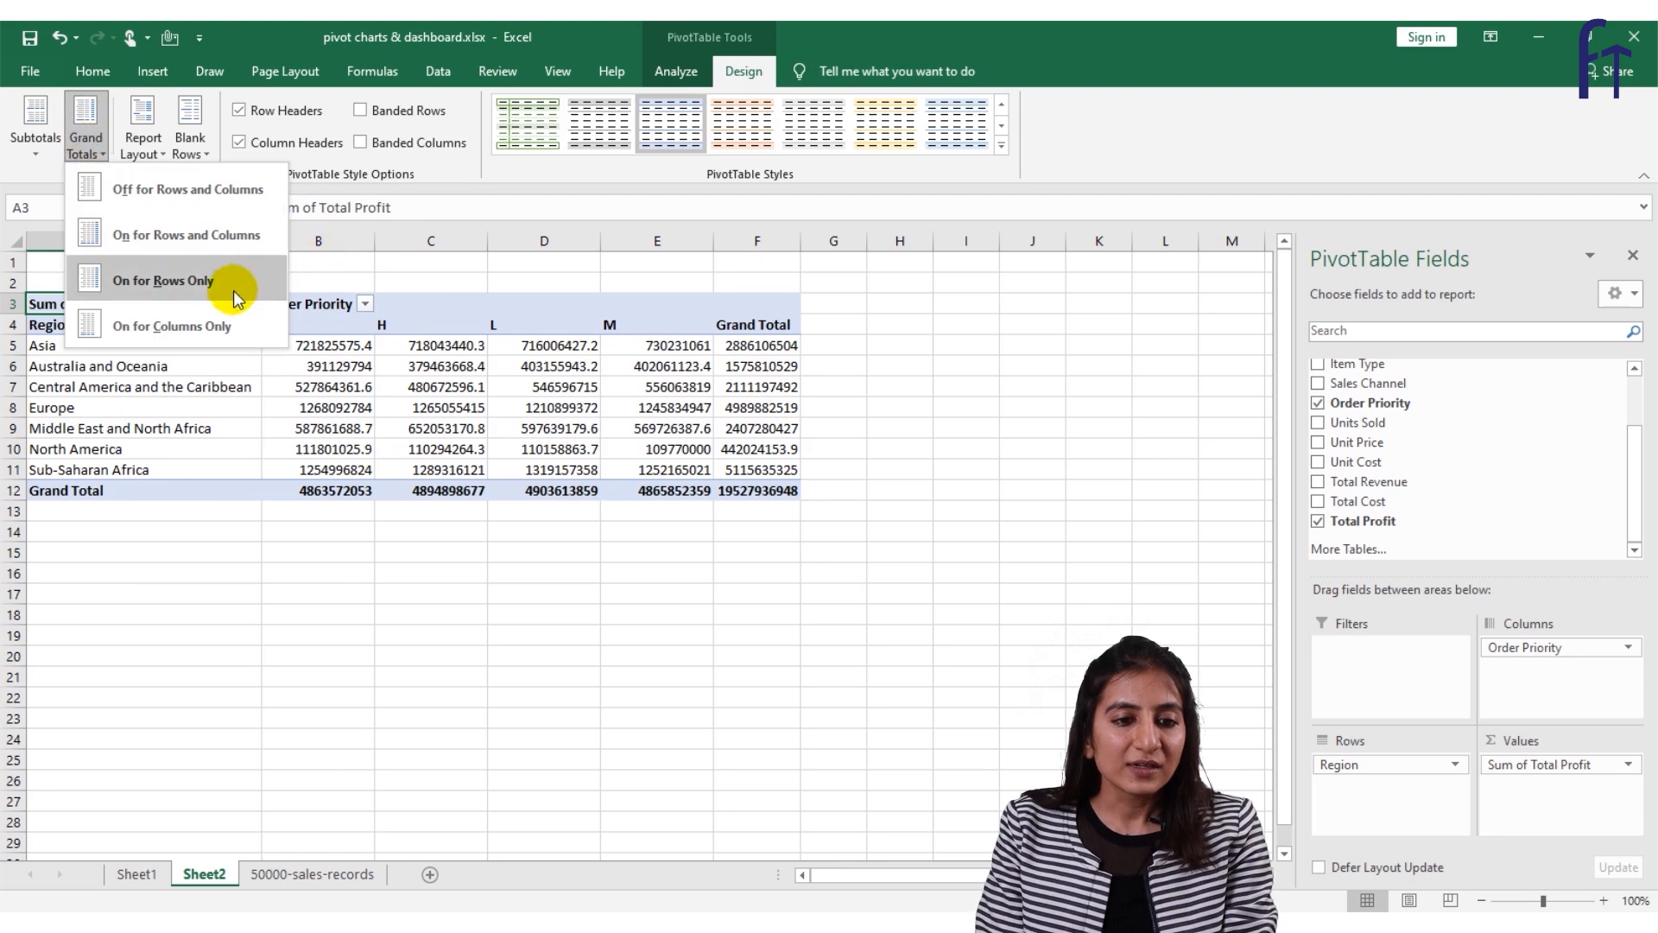
left_click(239, 191)
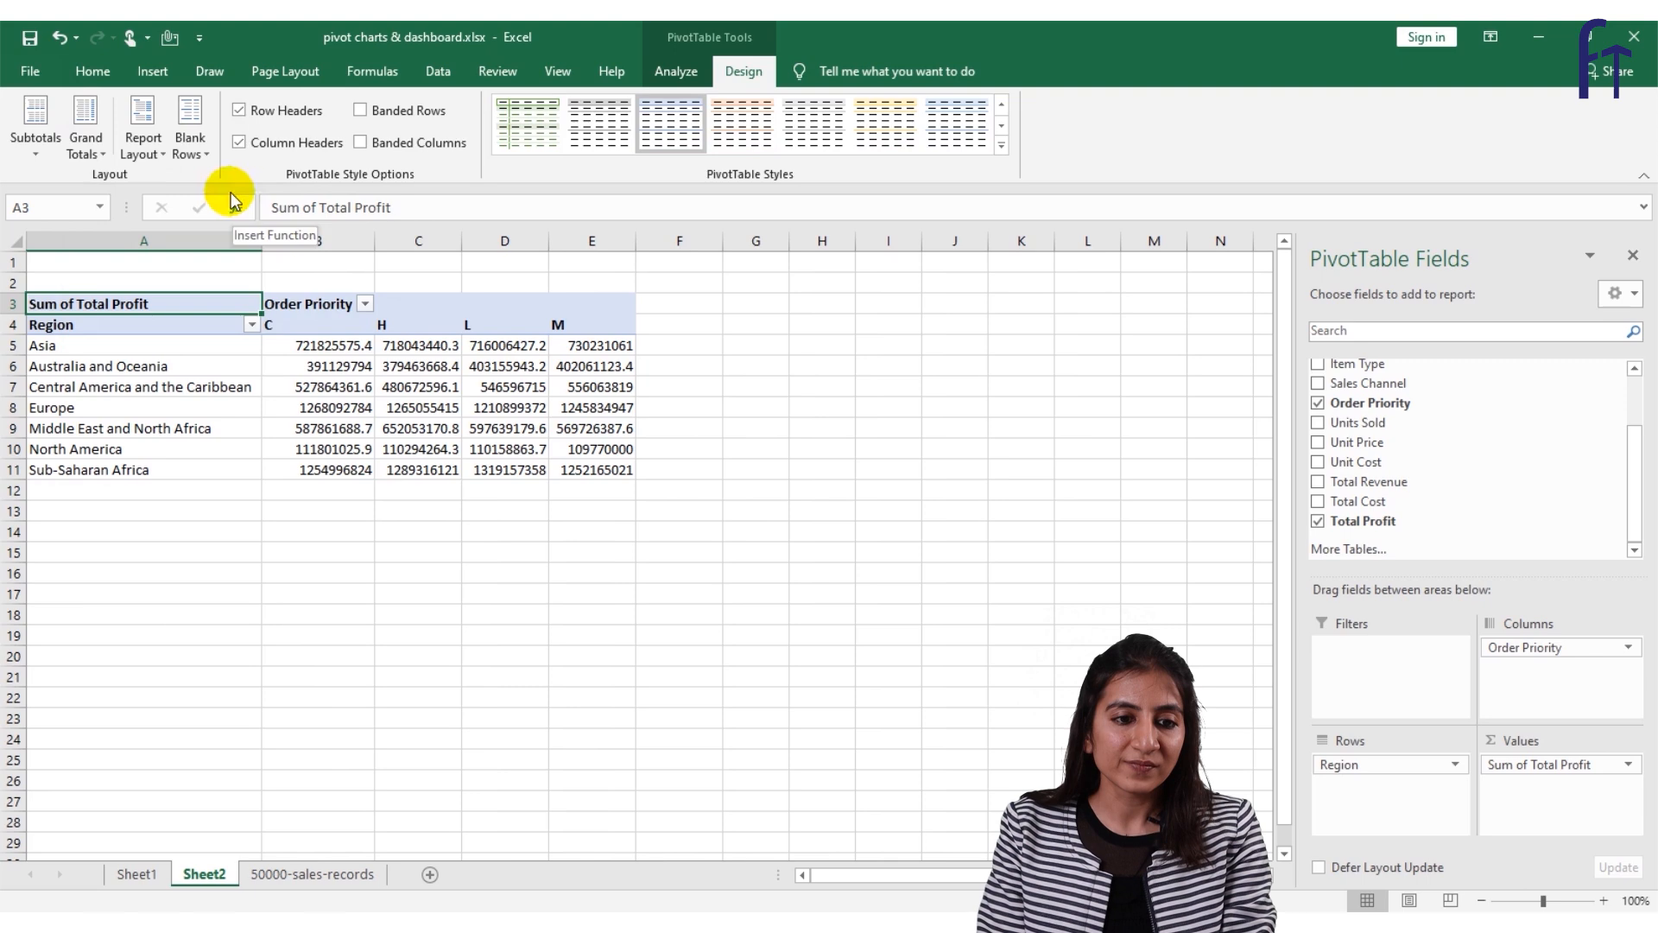
left_click(160, 141)
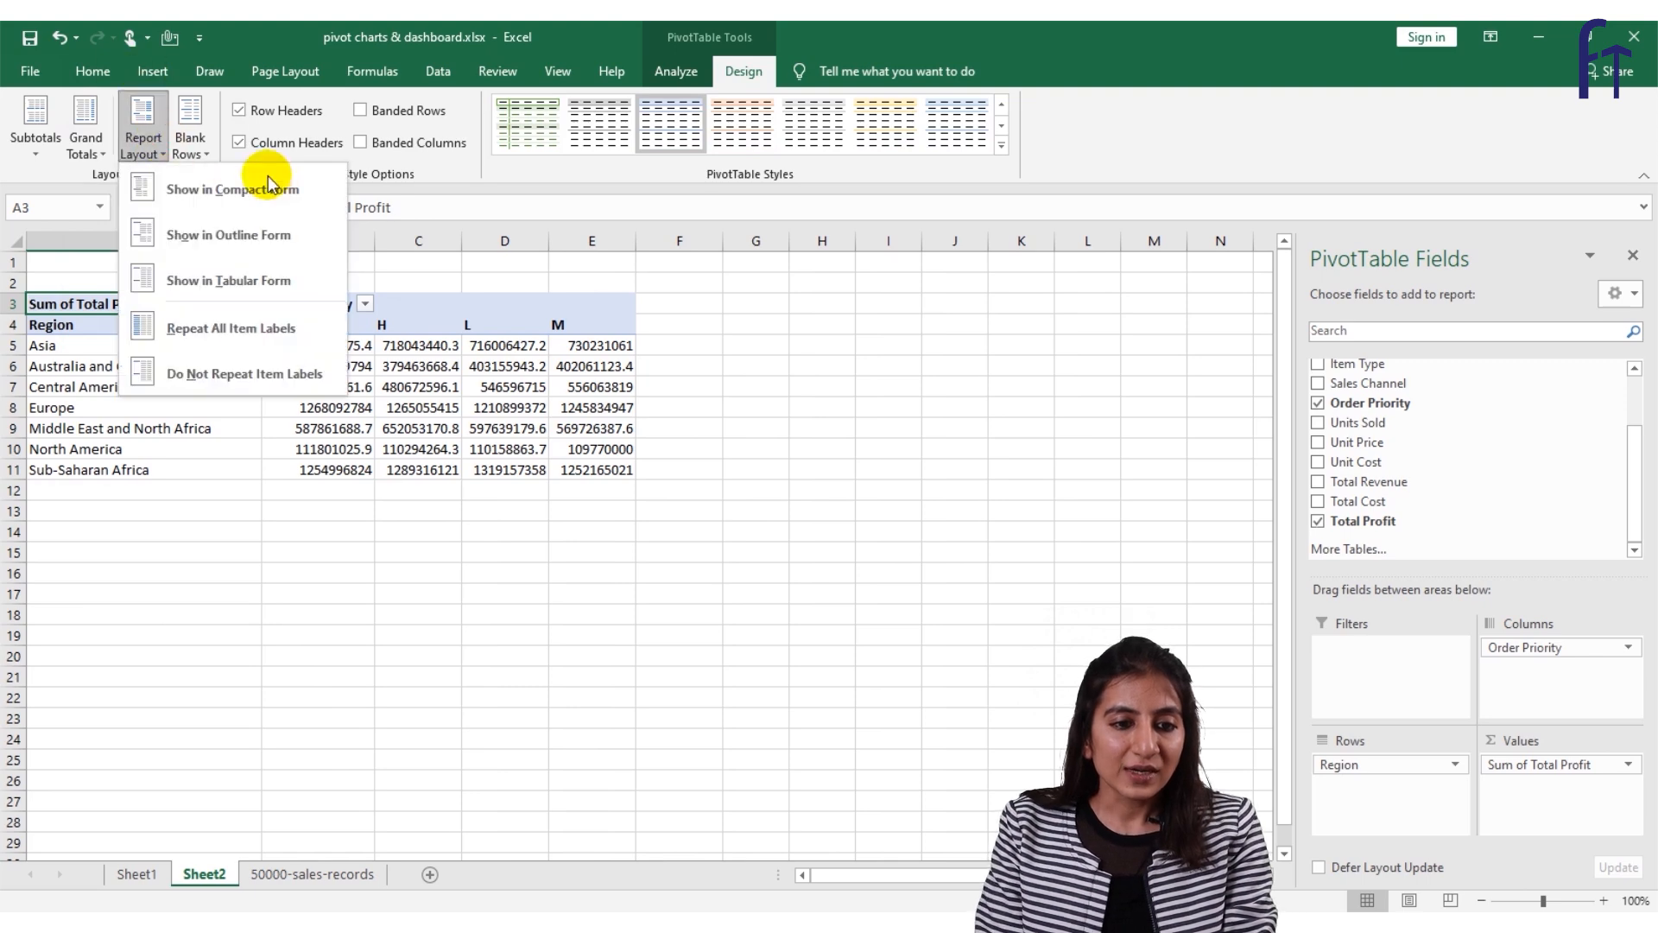
left_click(86, 141)
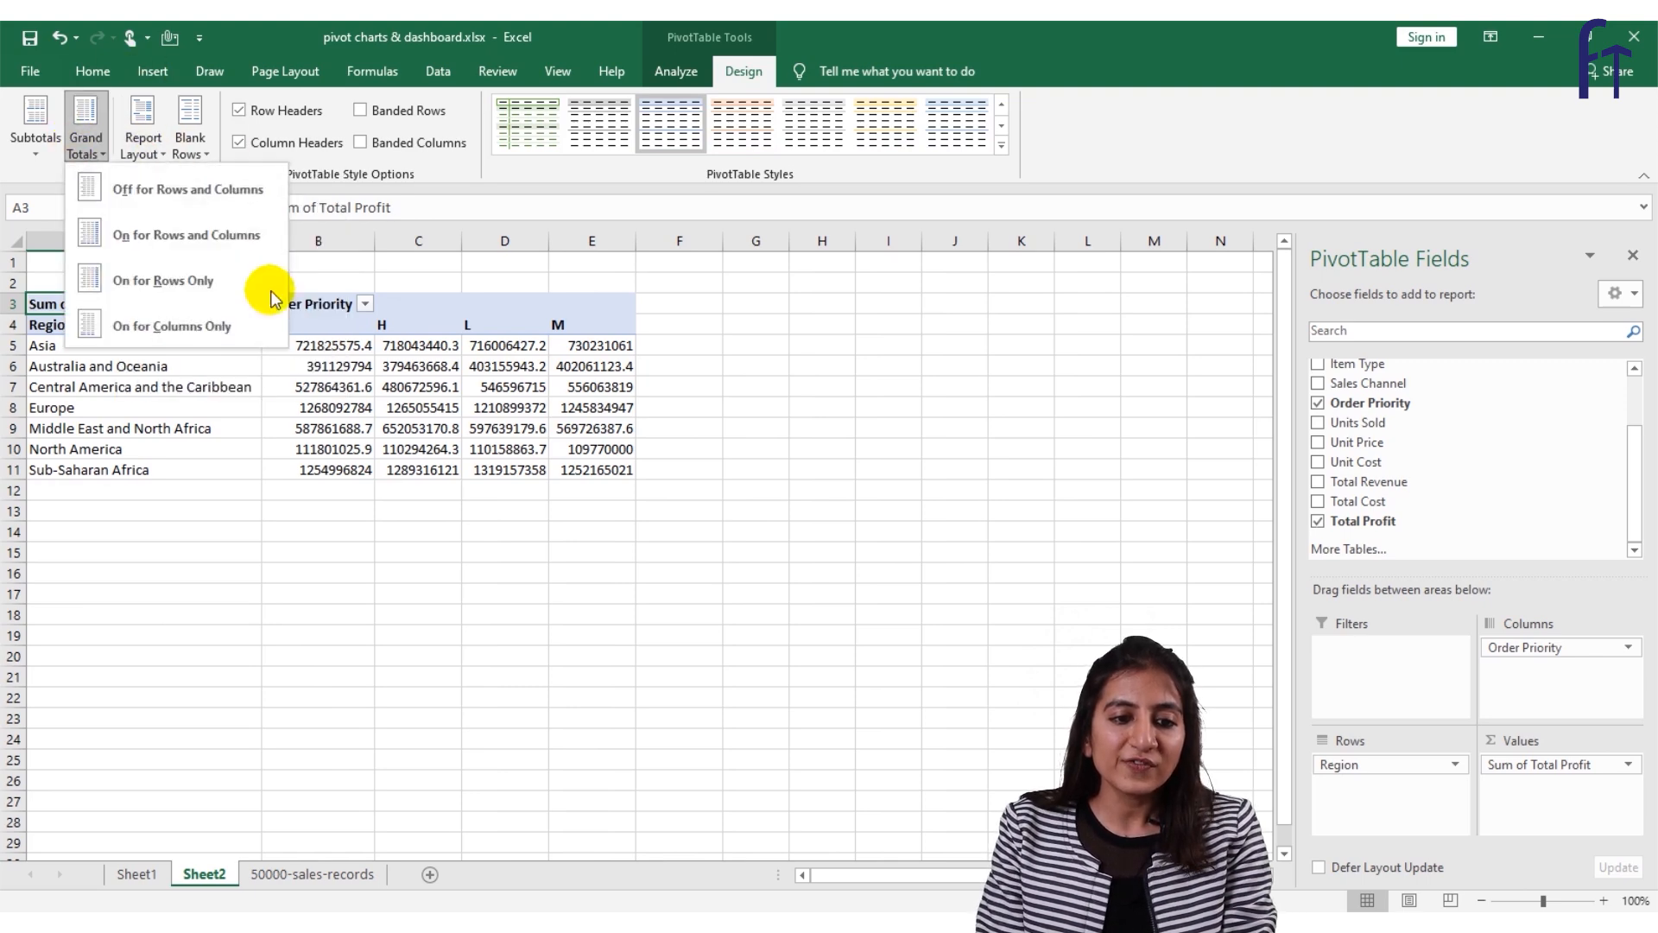
left_click(240, 328)
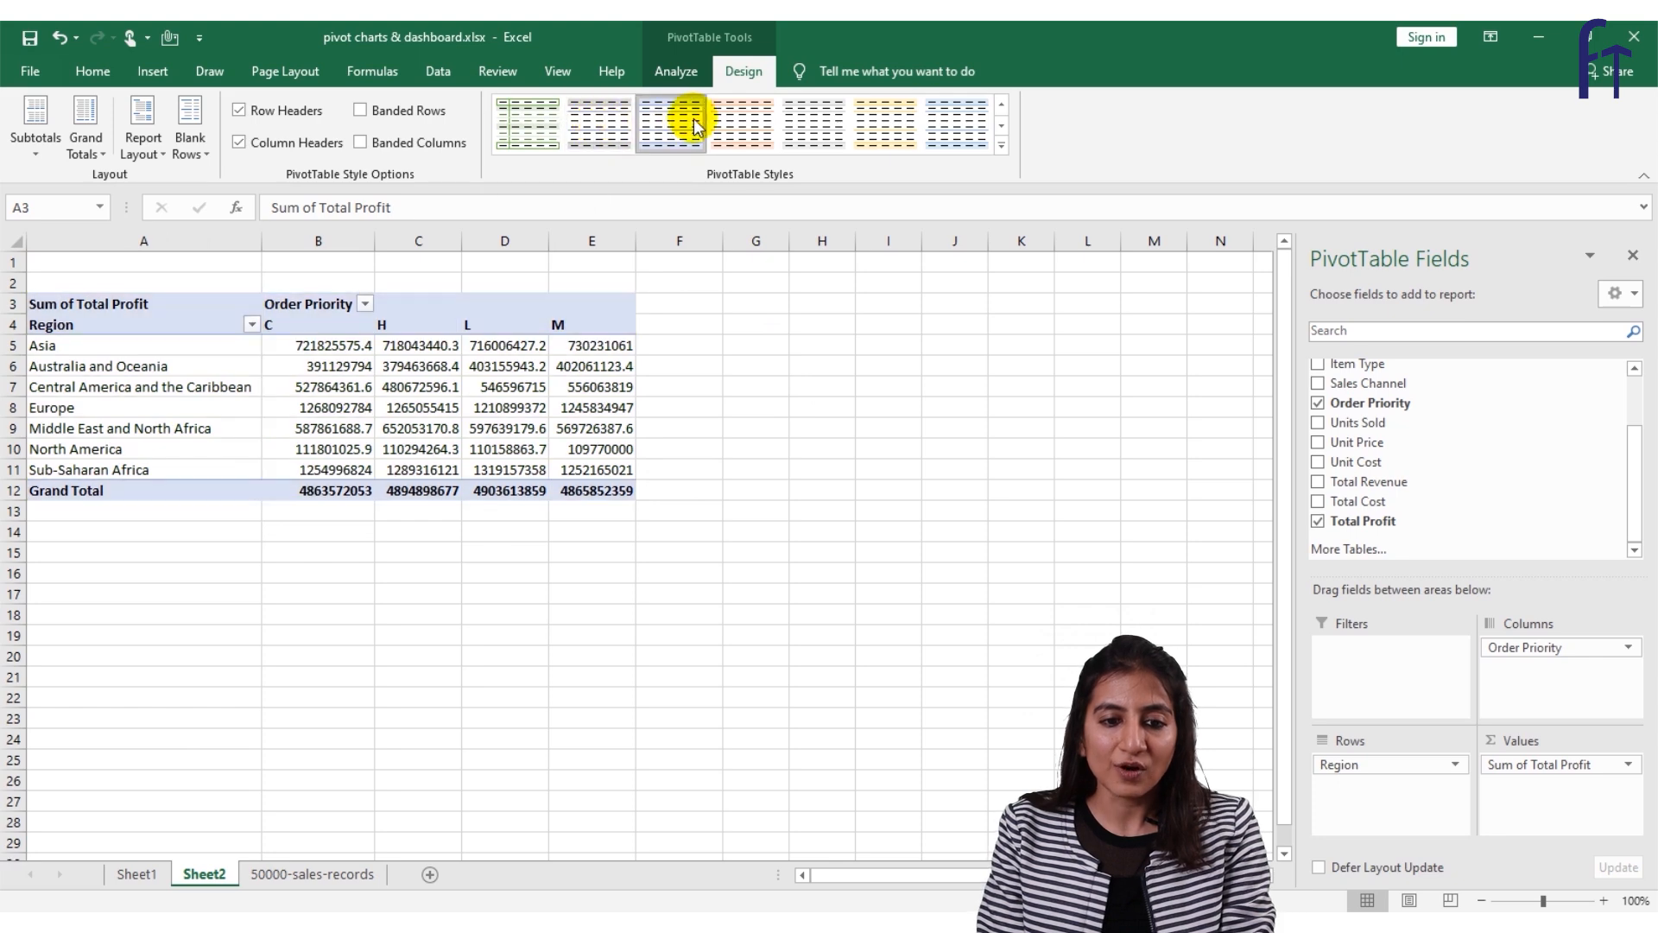
Try the light orange PivotTable style and apply the light yellow one to the region profit table.
left_click(760, 117)
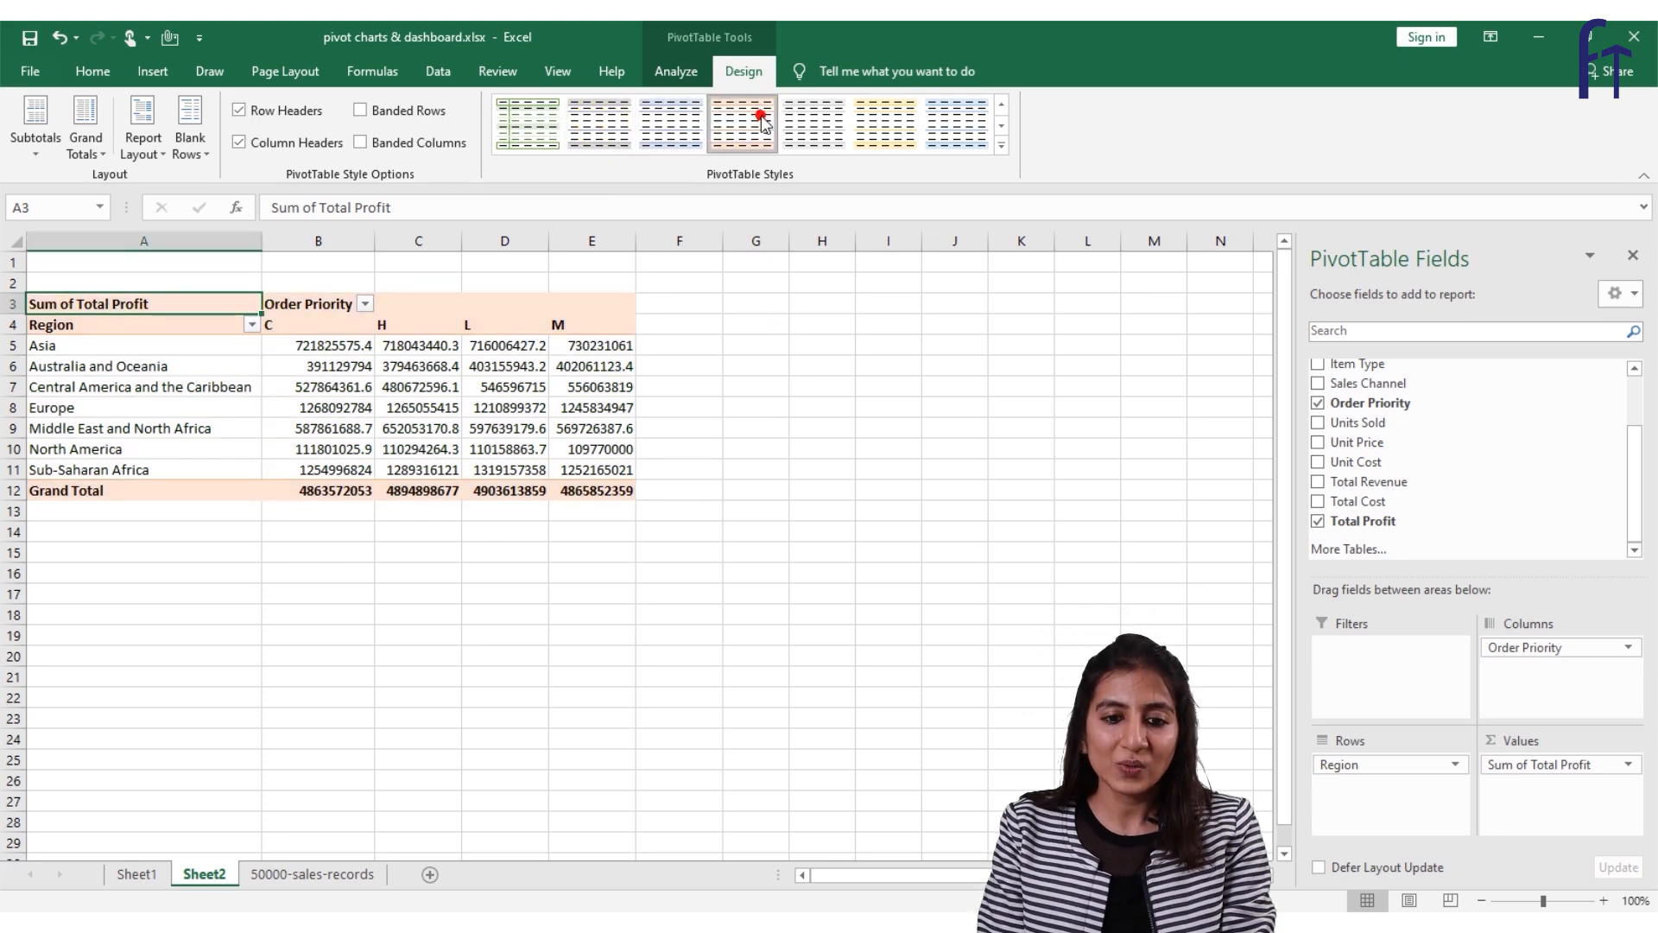
left_click(881, 121)
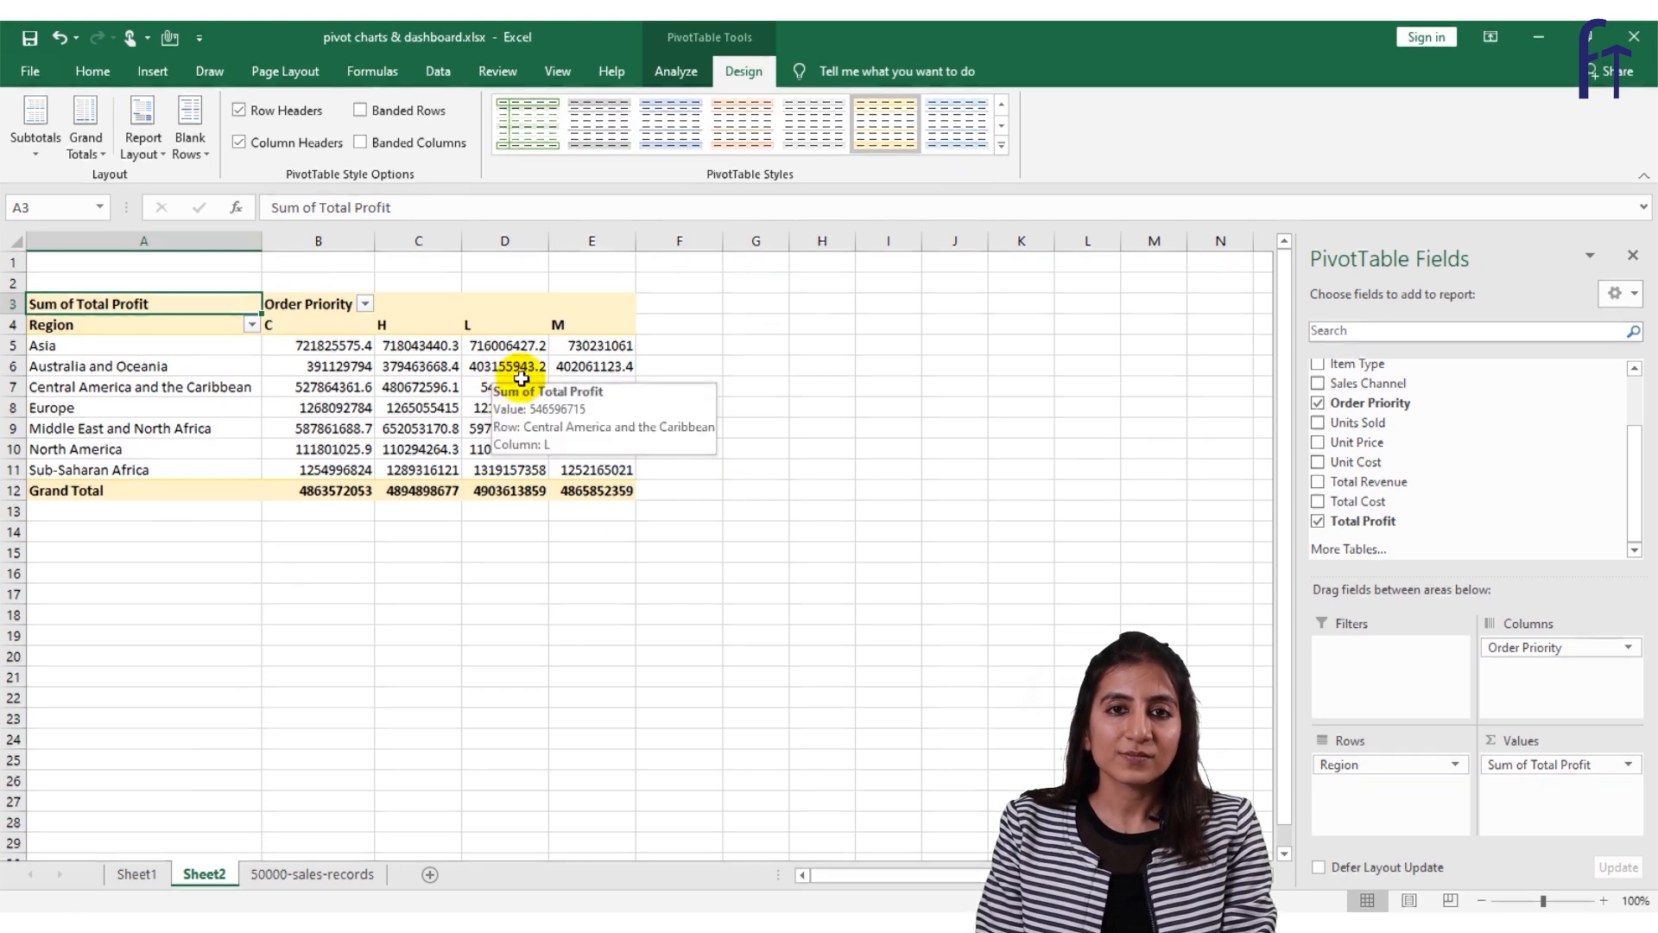
Create a third PivotTable from the 50000-sales-records data on a new worksheet.
left_click(311, 874)
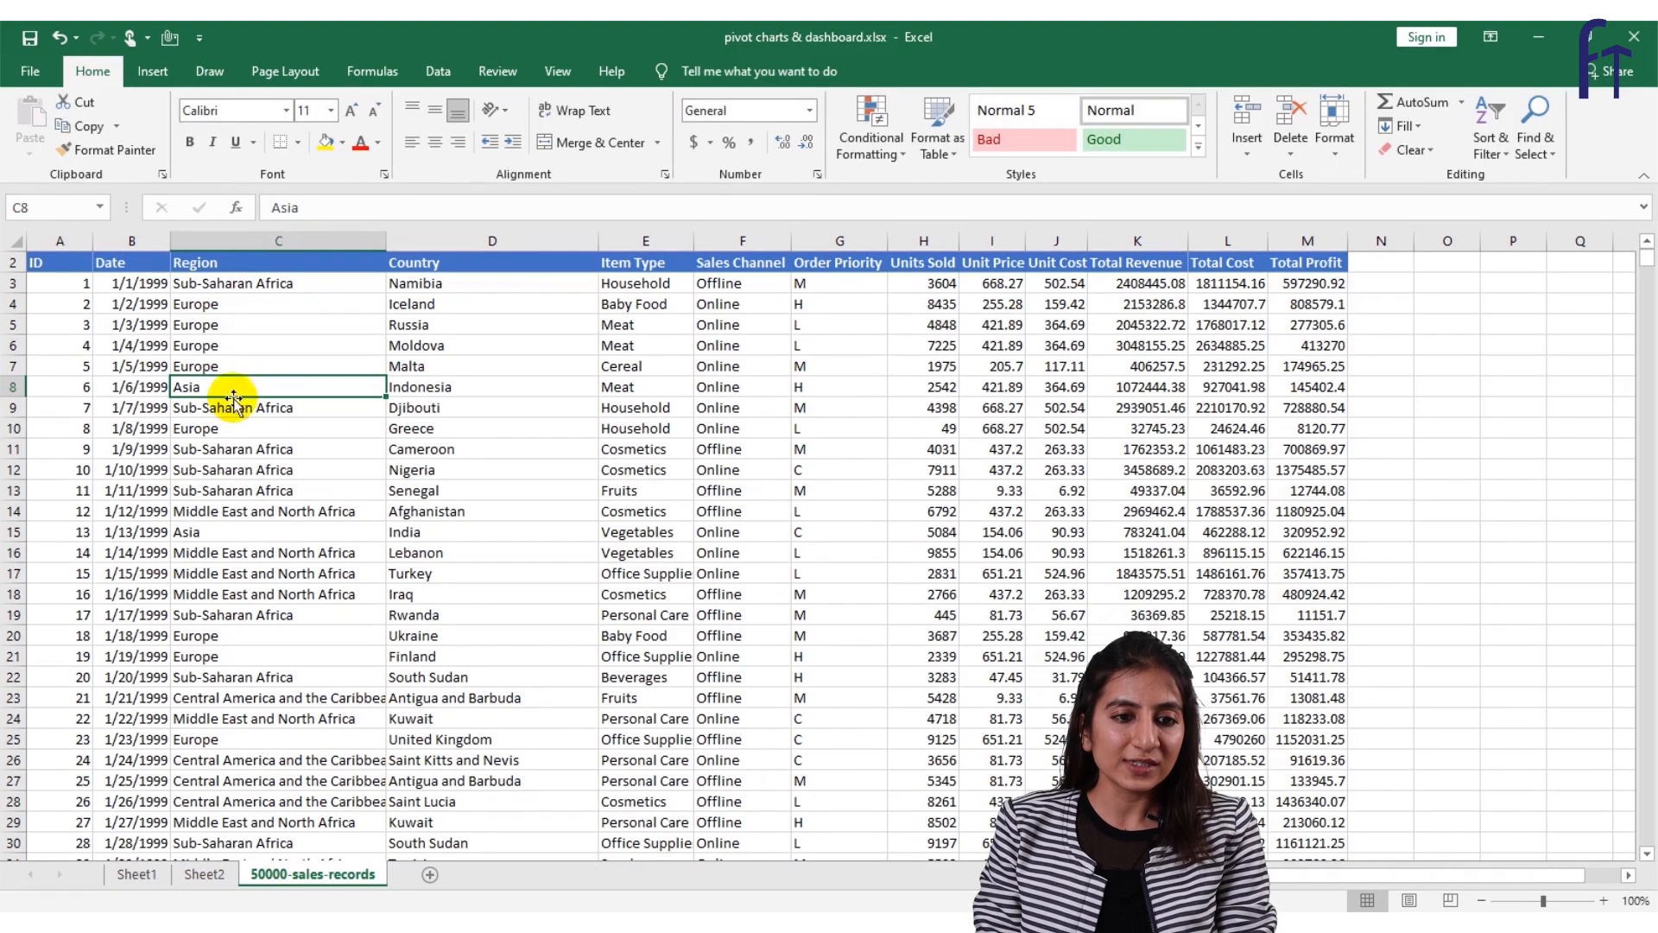
left_click(151, 72)
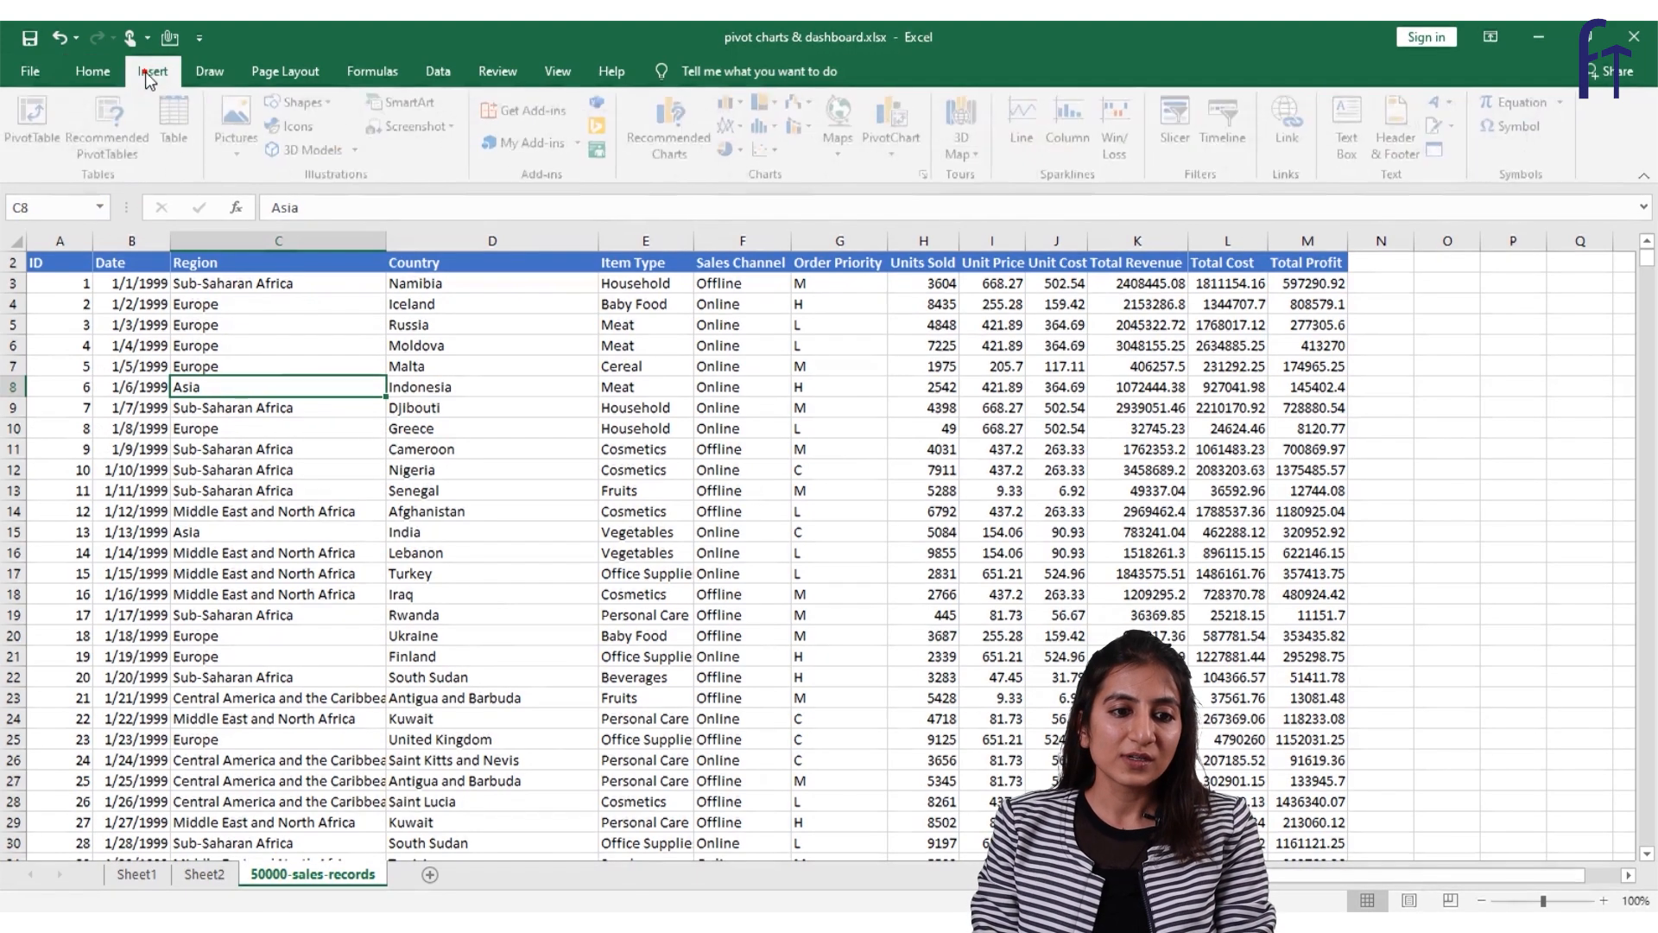
left_click(43, 142)
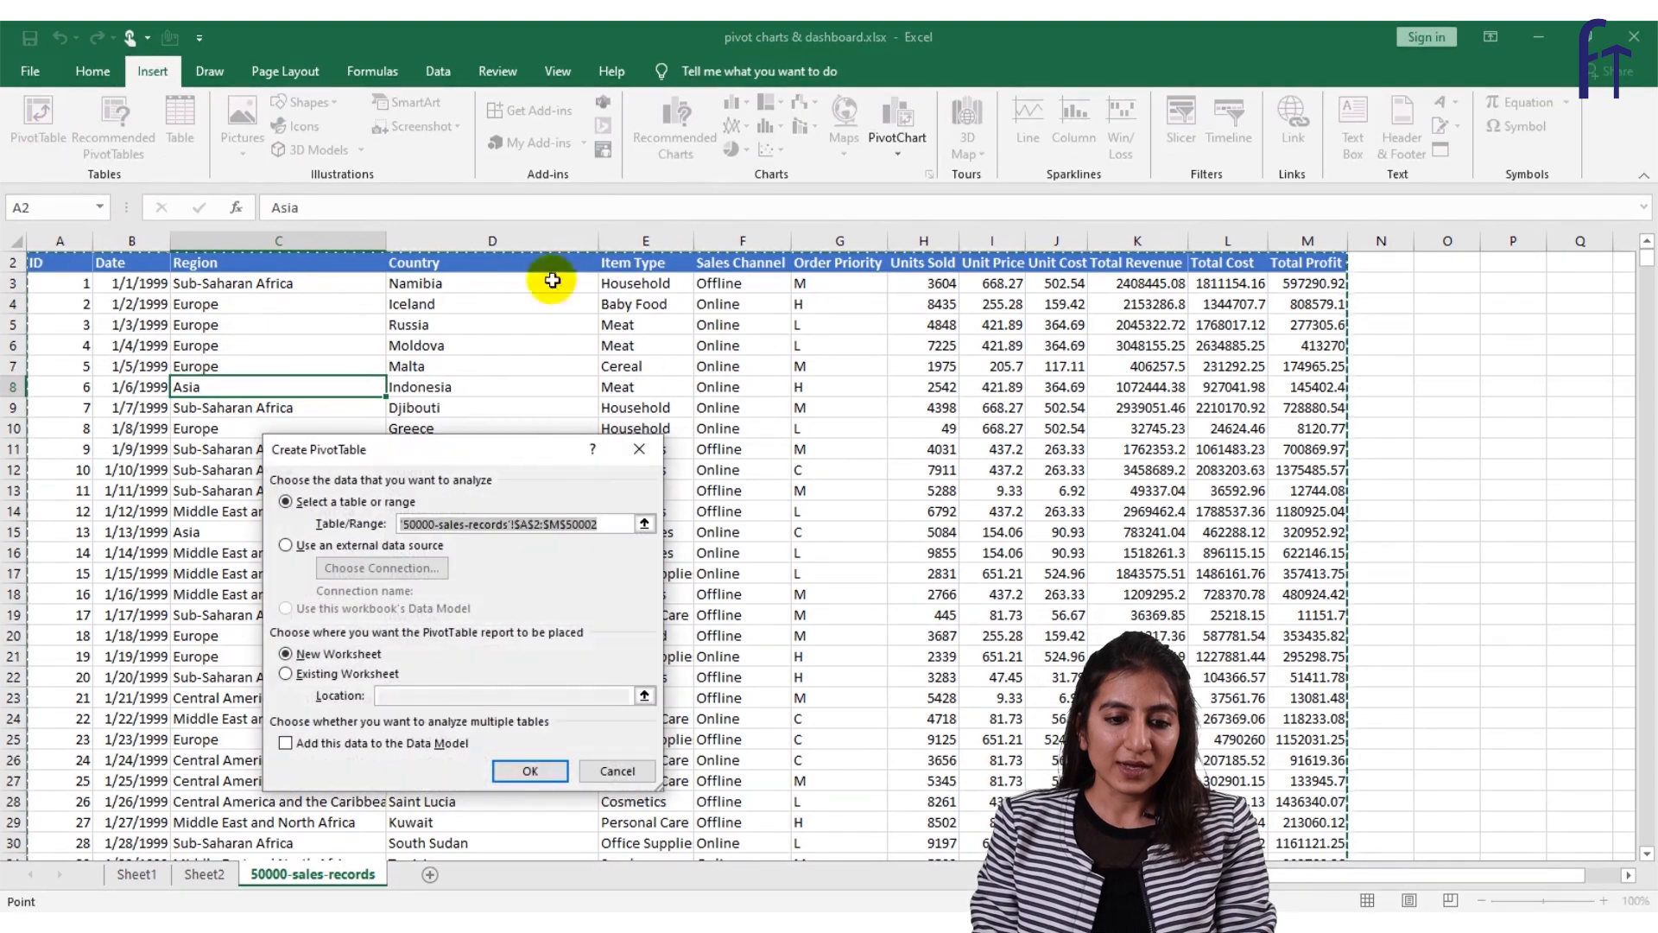
left_click(529, 771)
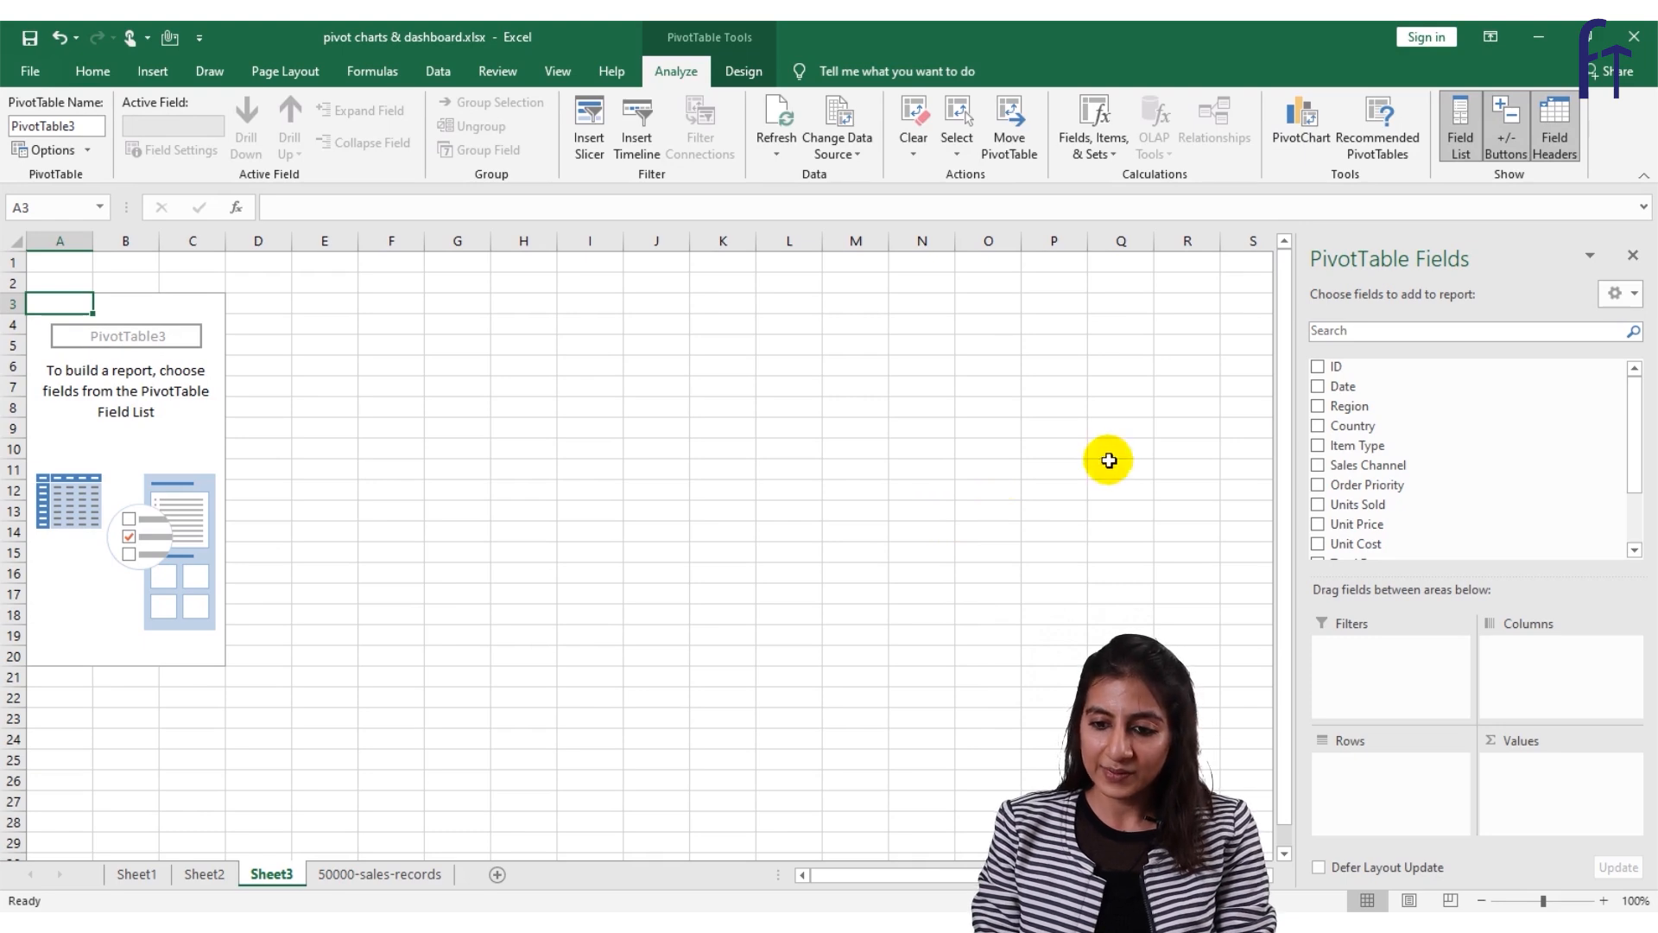
Add Item Type as rows and Units Sold as values to the new PivotTable.
left_click_drag(1418, 449, 1382, 782)
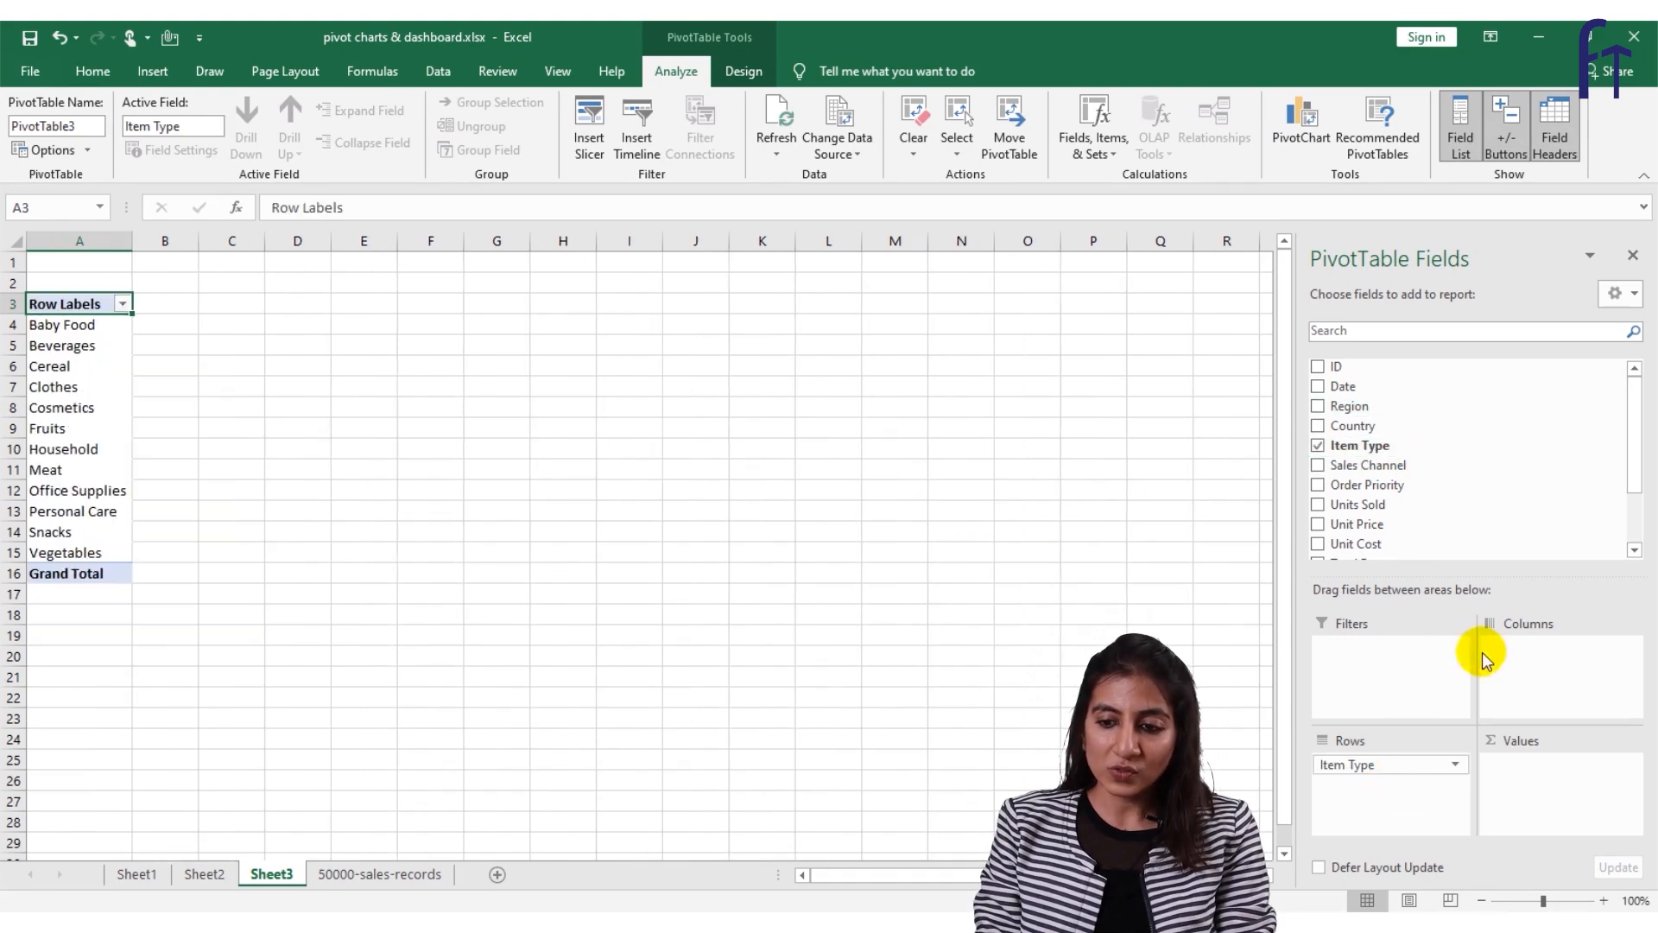
left_click(1635, 545)
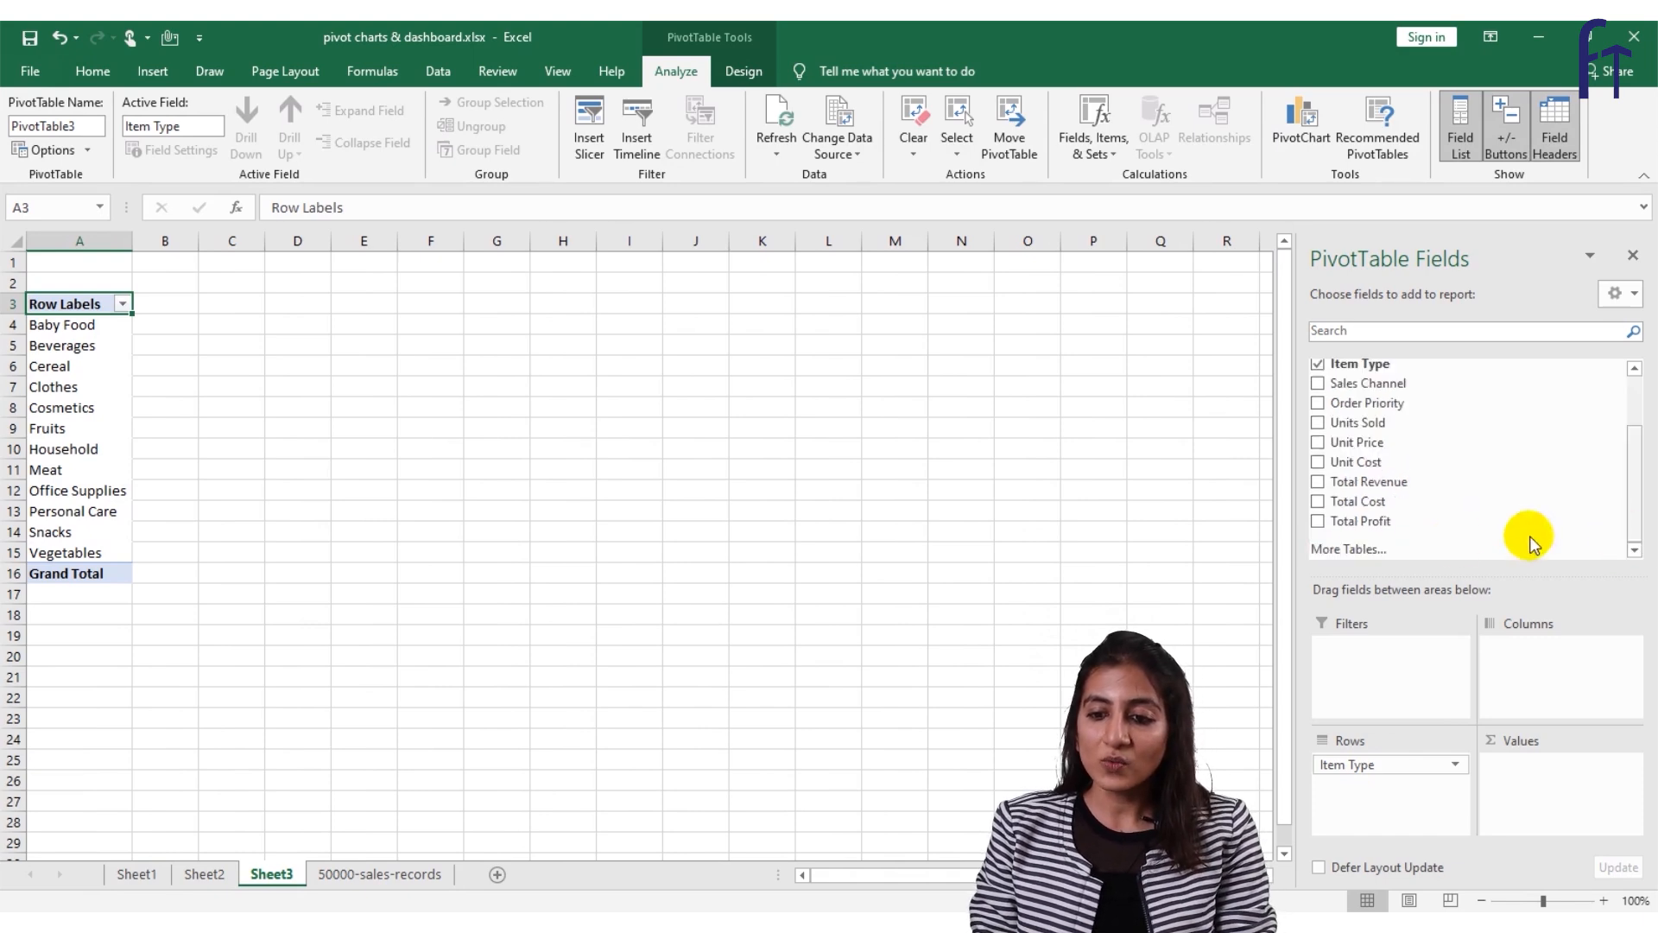
left_click_drag(1405, 425, 1546, 793)
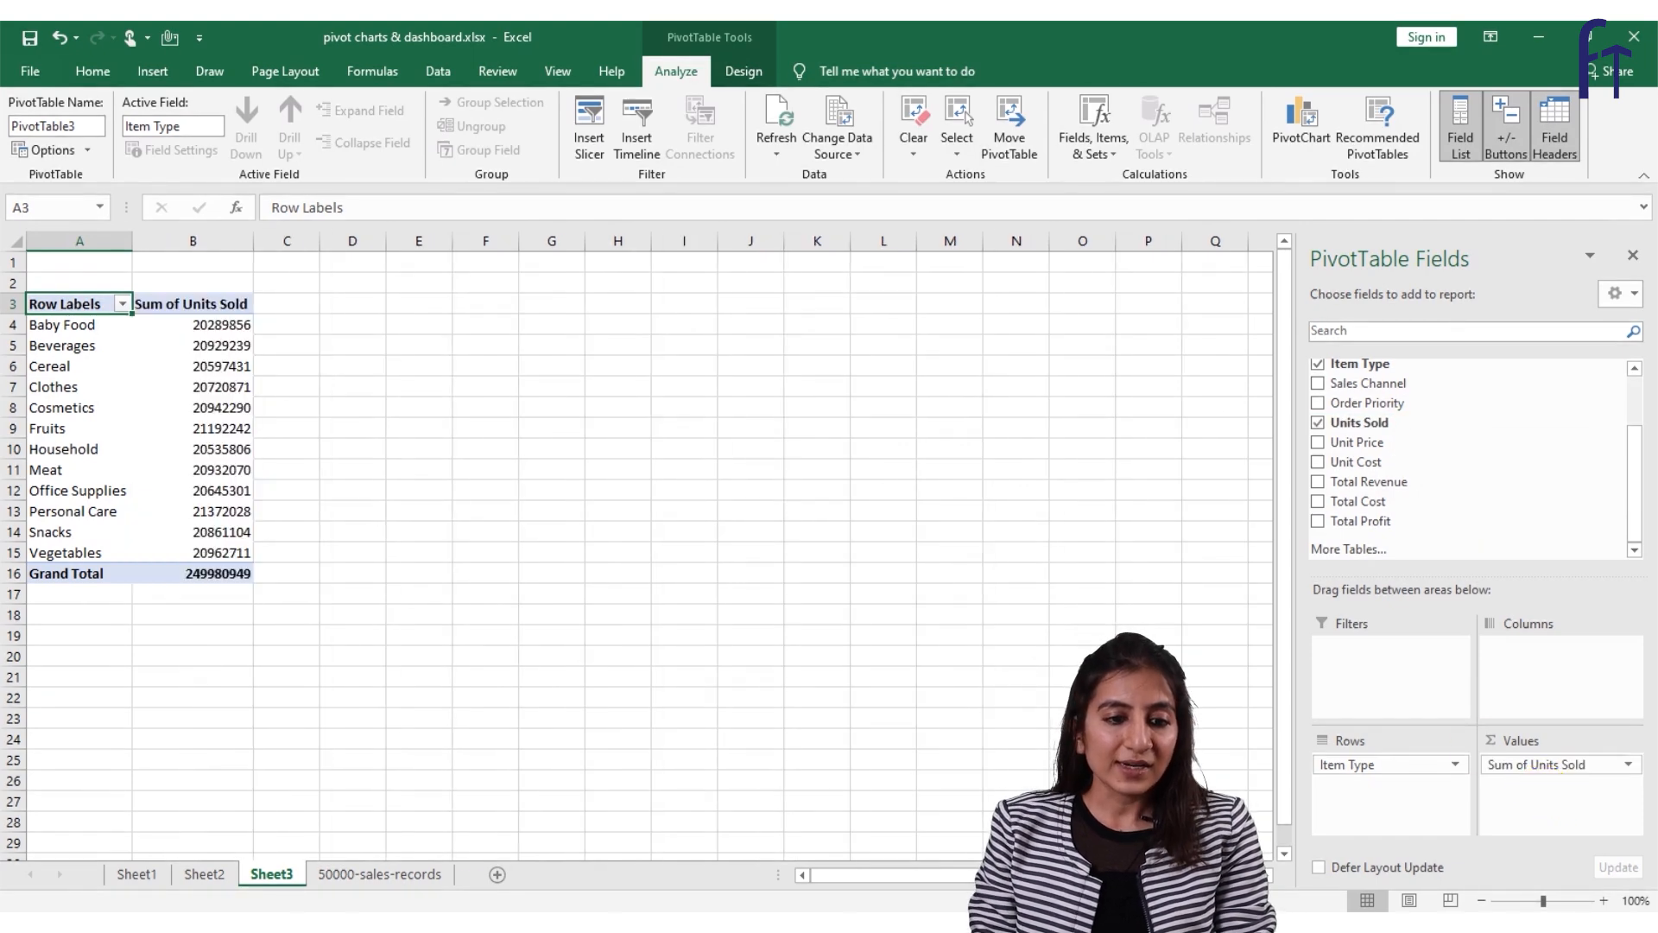
Summarize the Units Sold value field by Max instead of Sum.
left_click(226, 358)
right_click(227, 357)
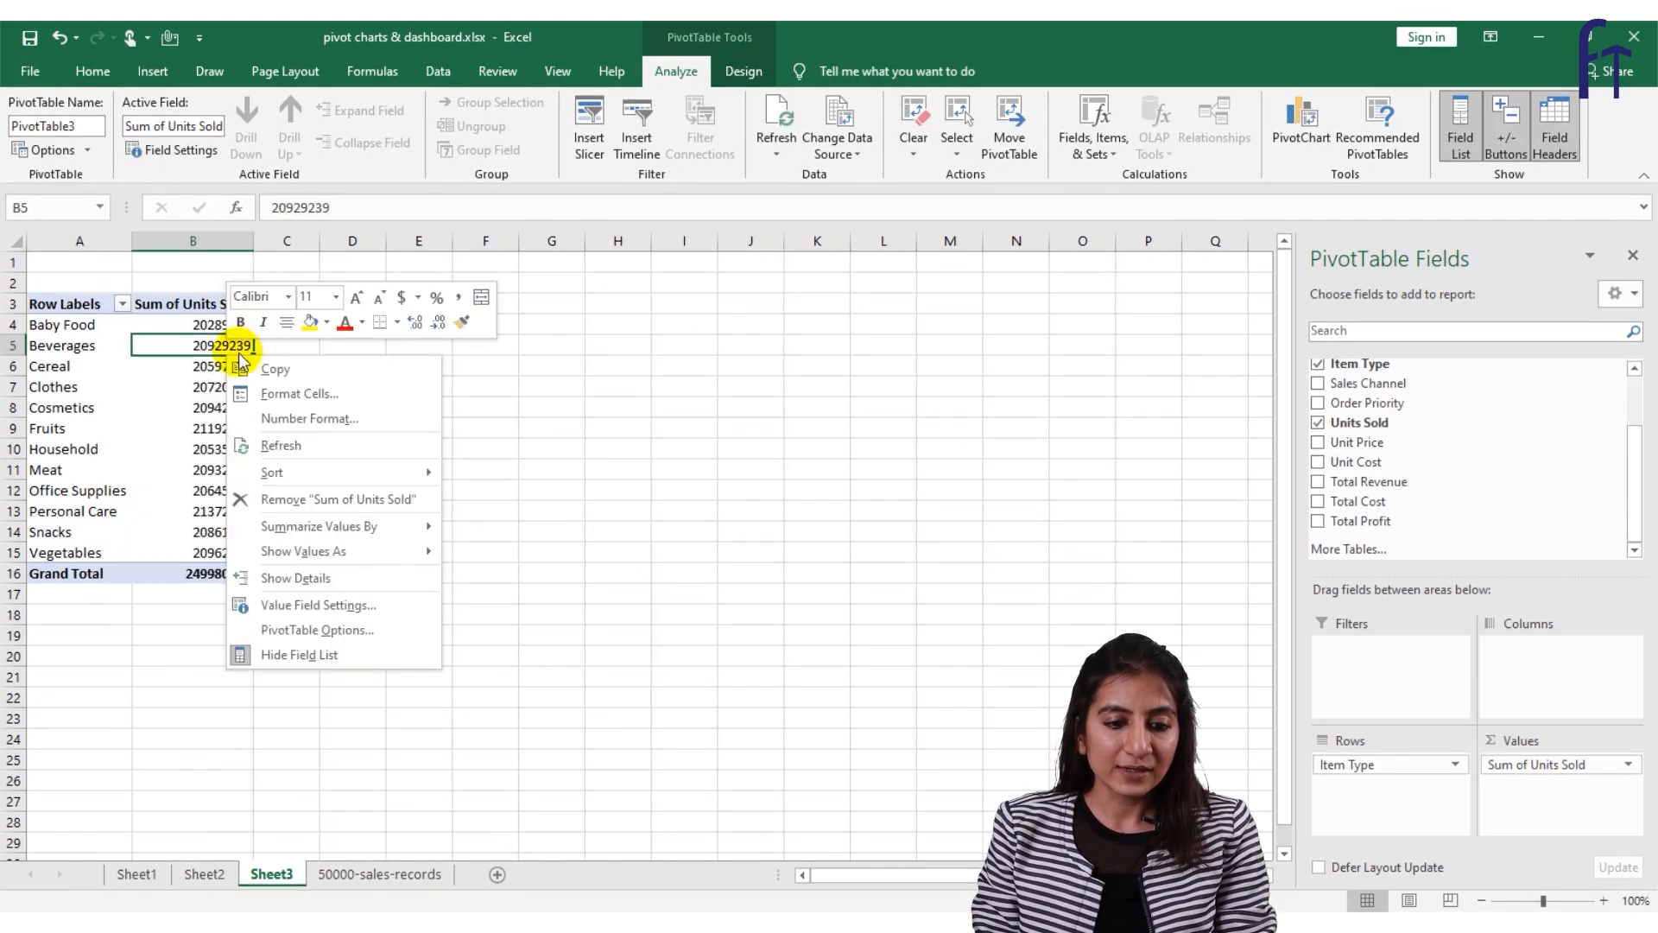
left_click(352, 607)
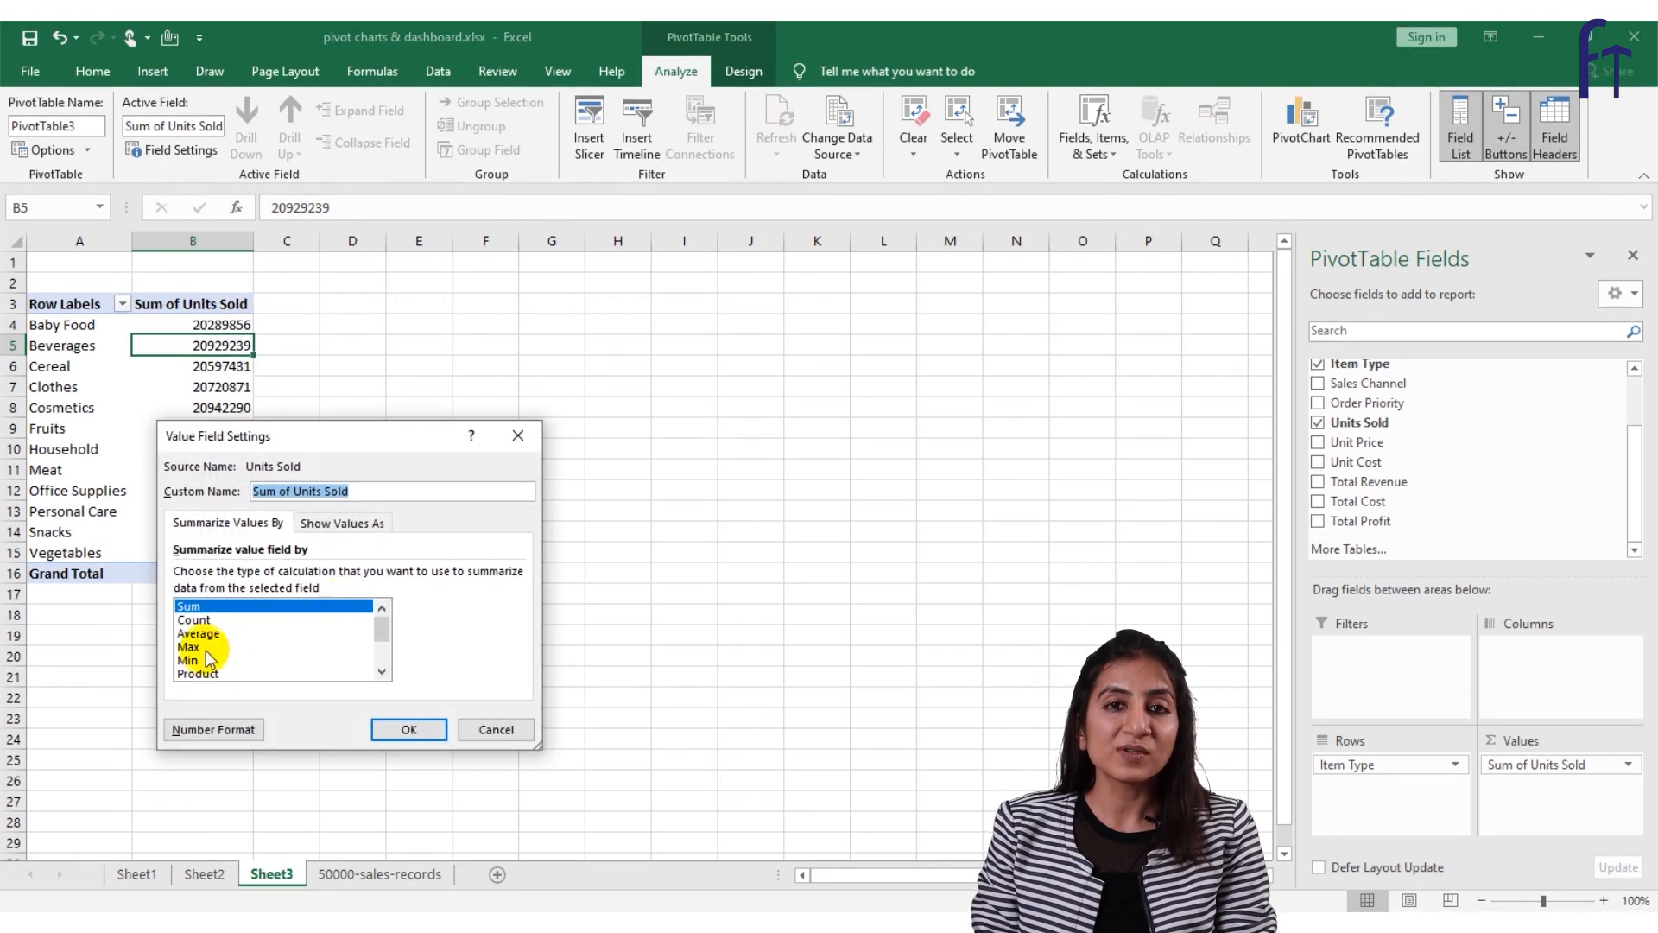
left_click(208, 647)
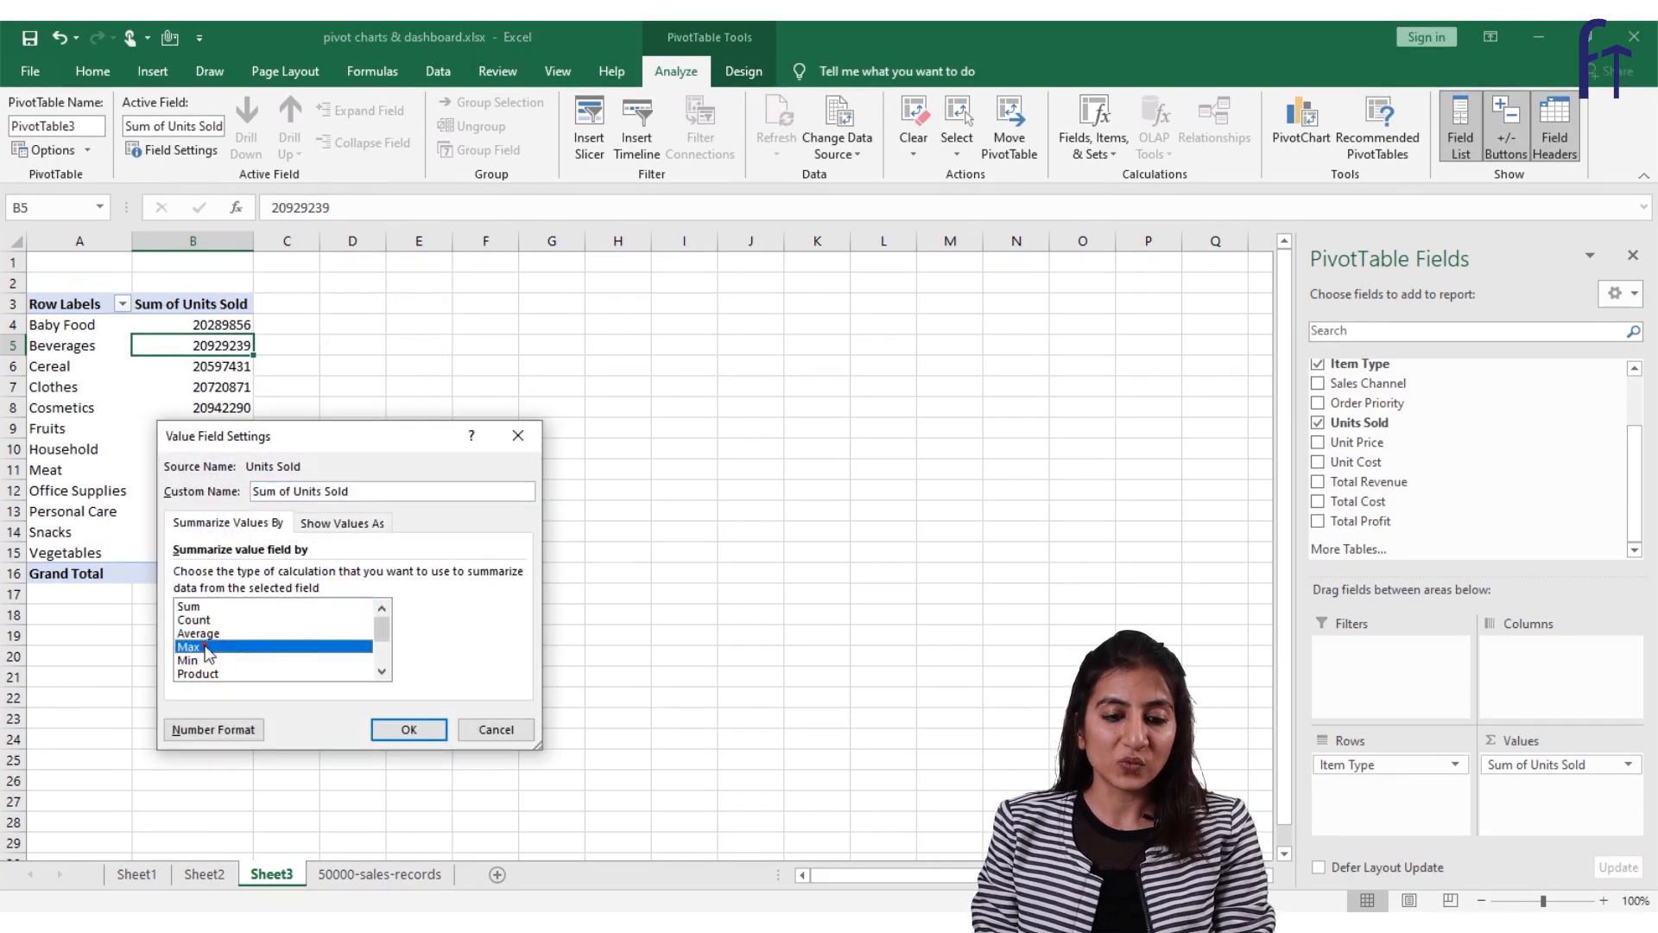
left_click(408, 729)
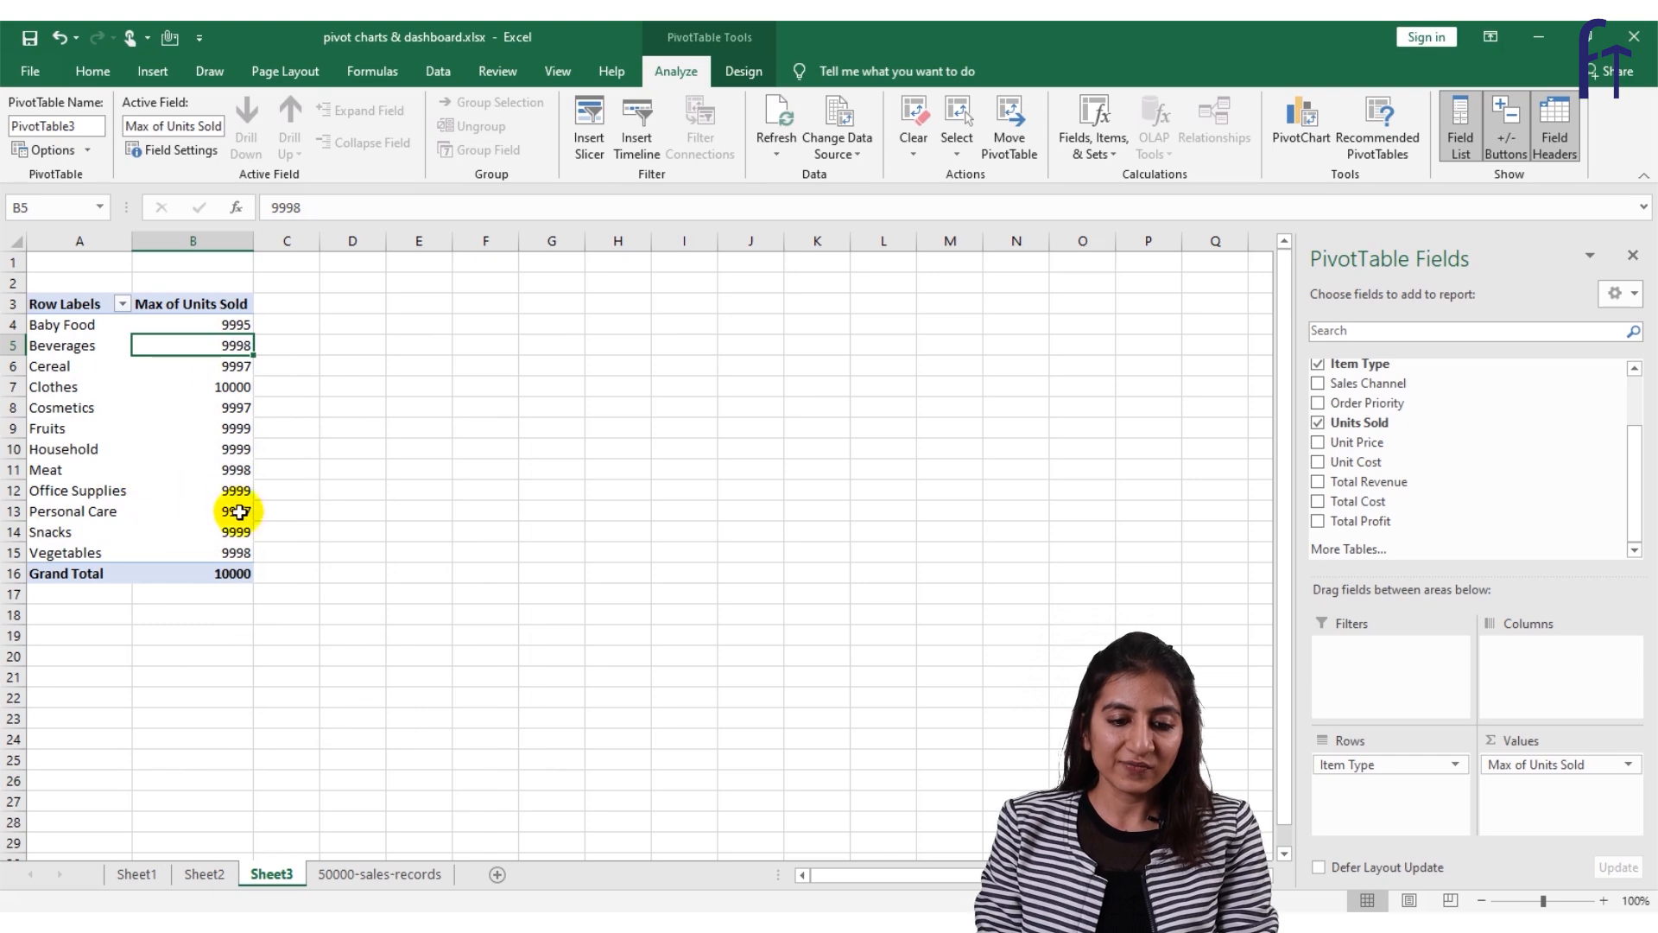
Create a fourth PivotTable from the 50000-sales-records data on a new worksheet.
left_click(411, 874)
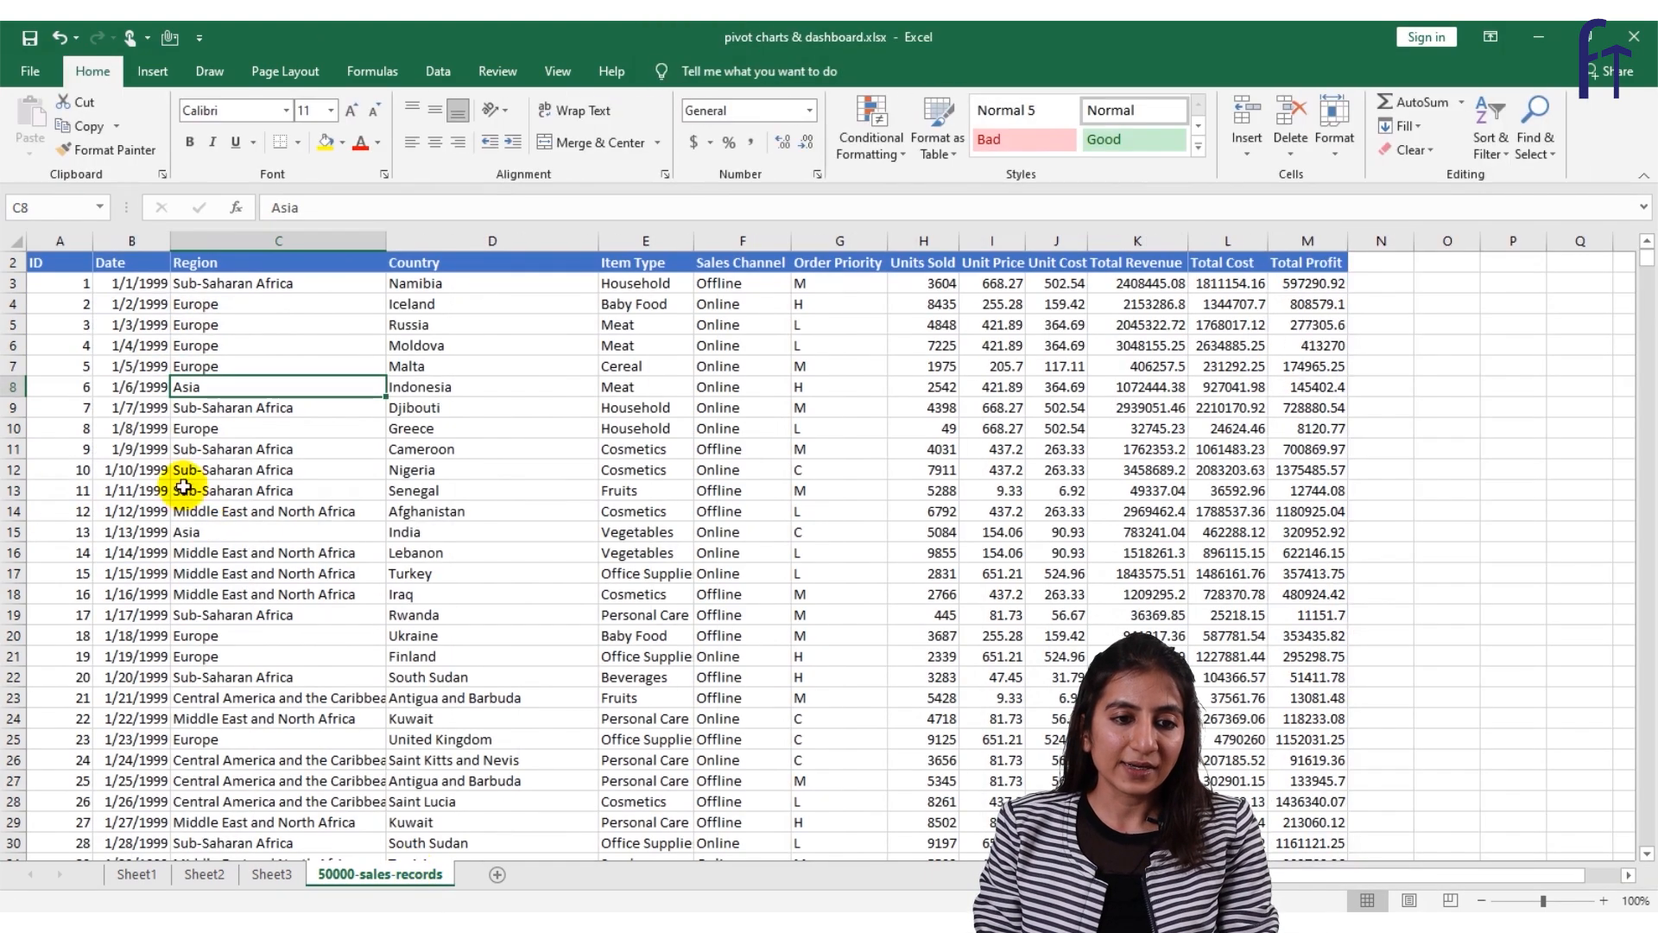
left_click(152, 71)
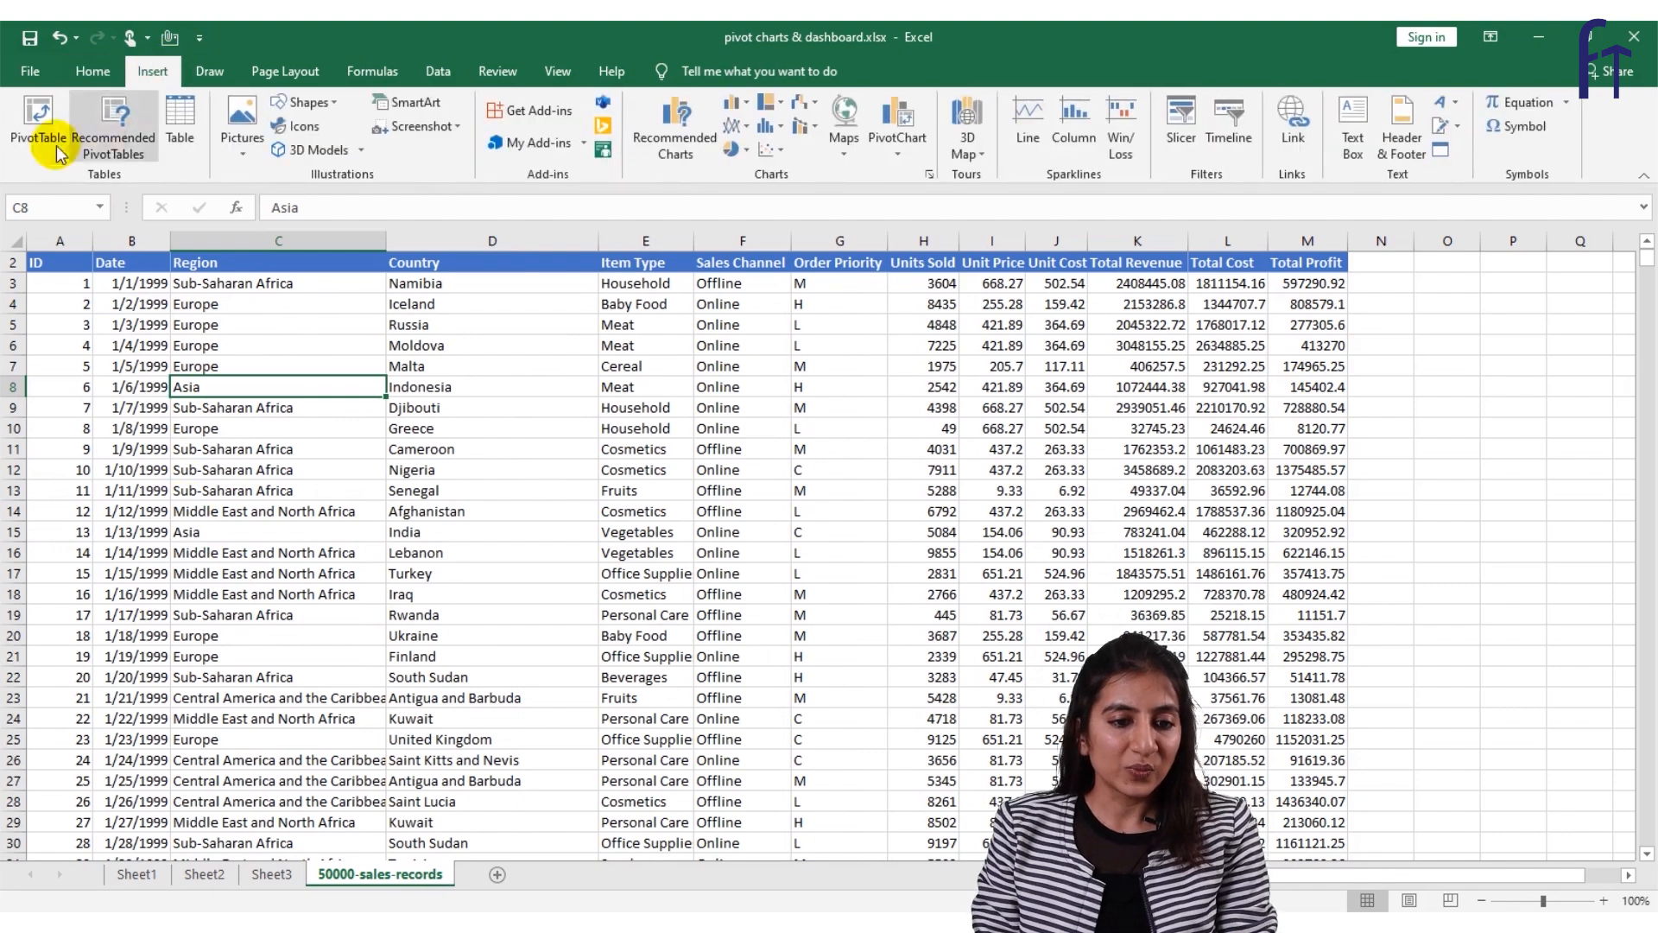
left_click(20, 136)
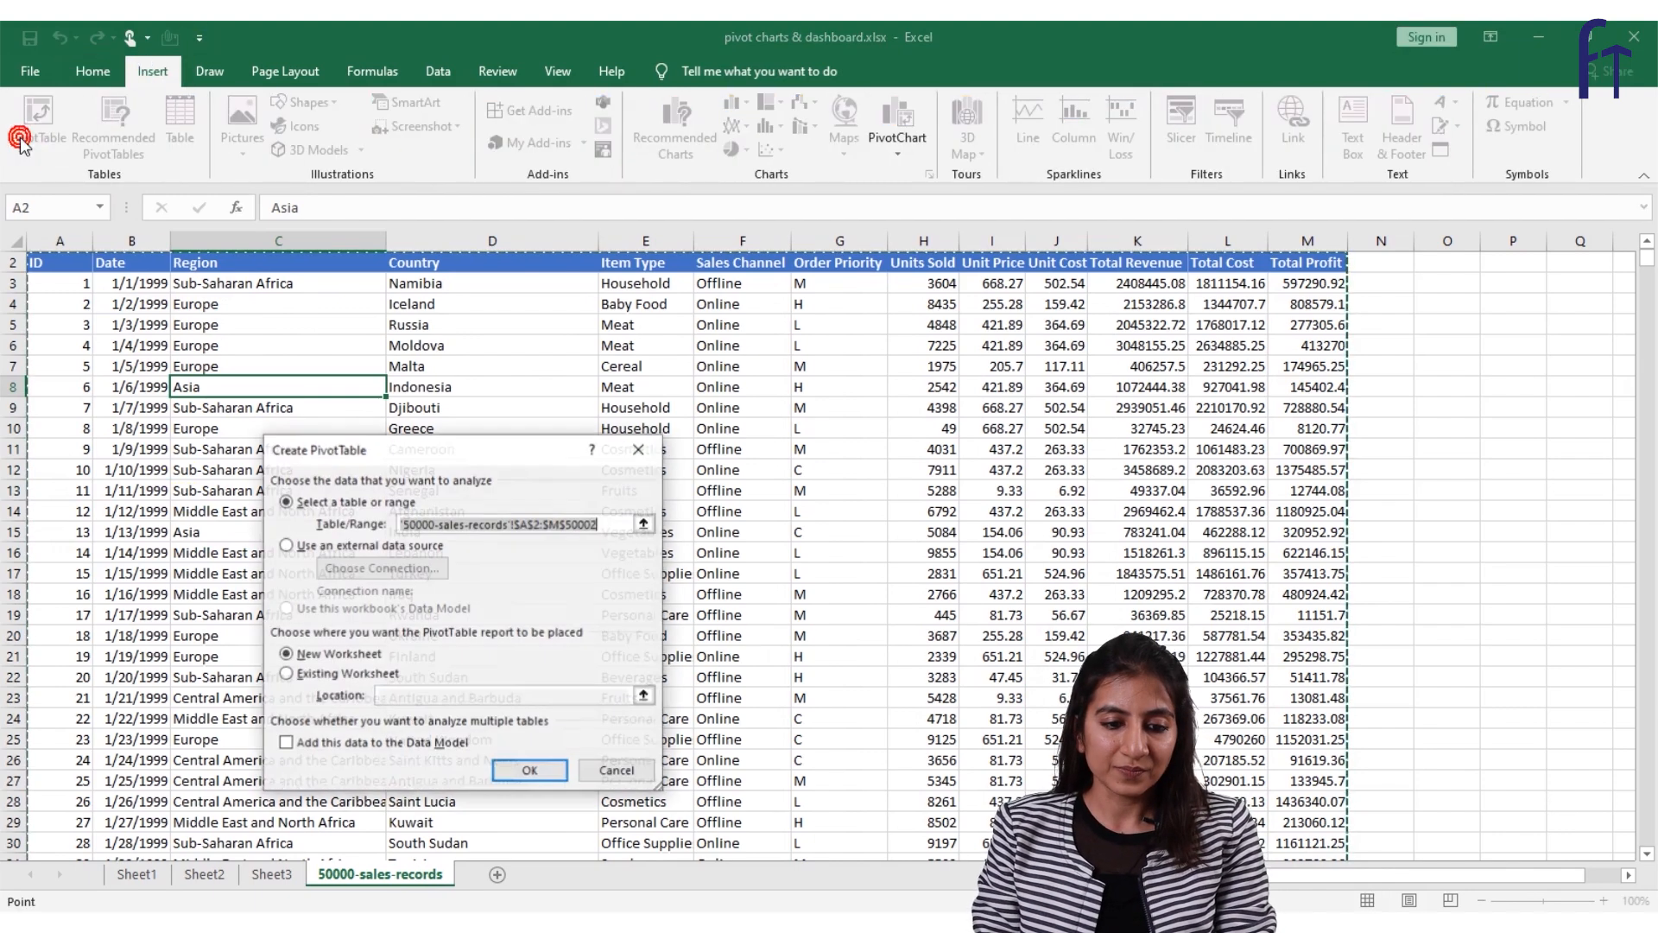
left_click(515, 781)
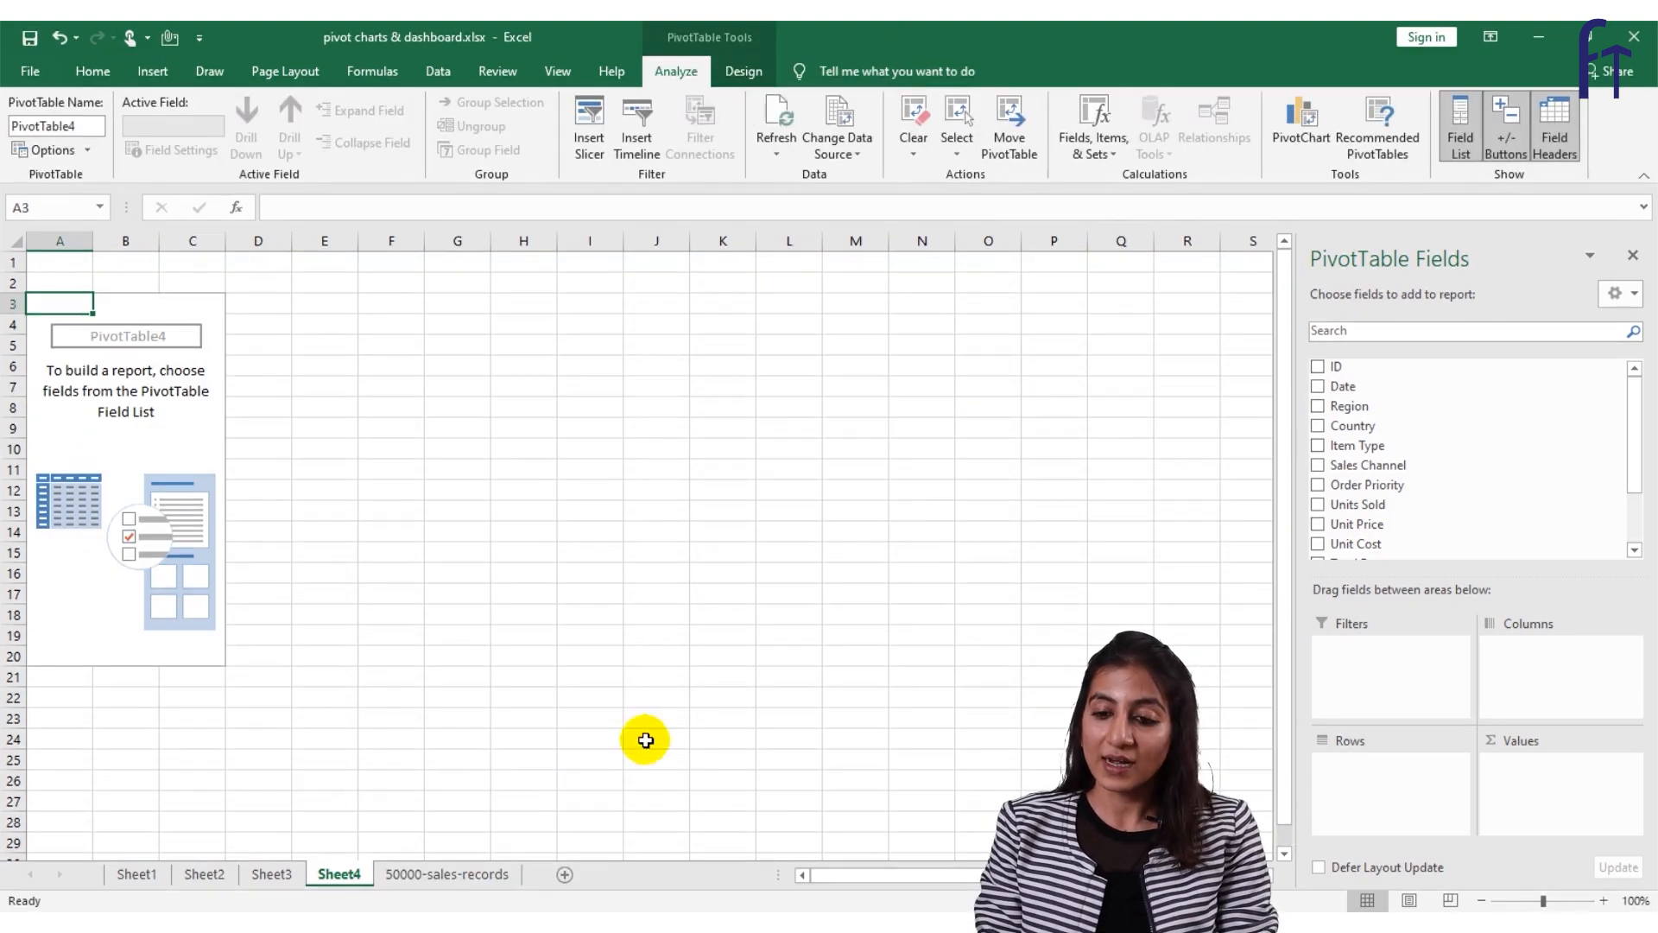
Add Item Type as rows and Country as a counted value to the new PivotTable.
left_click_drag(1388, 446, 1426, 793)
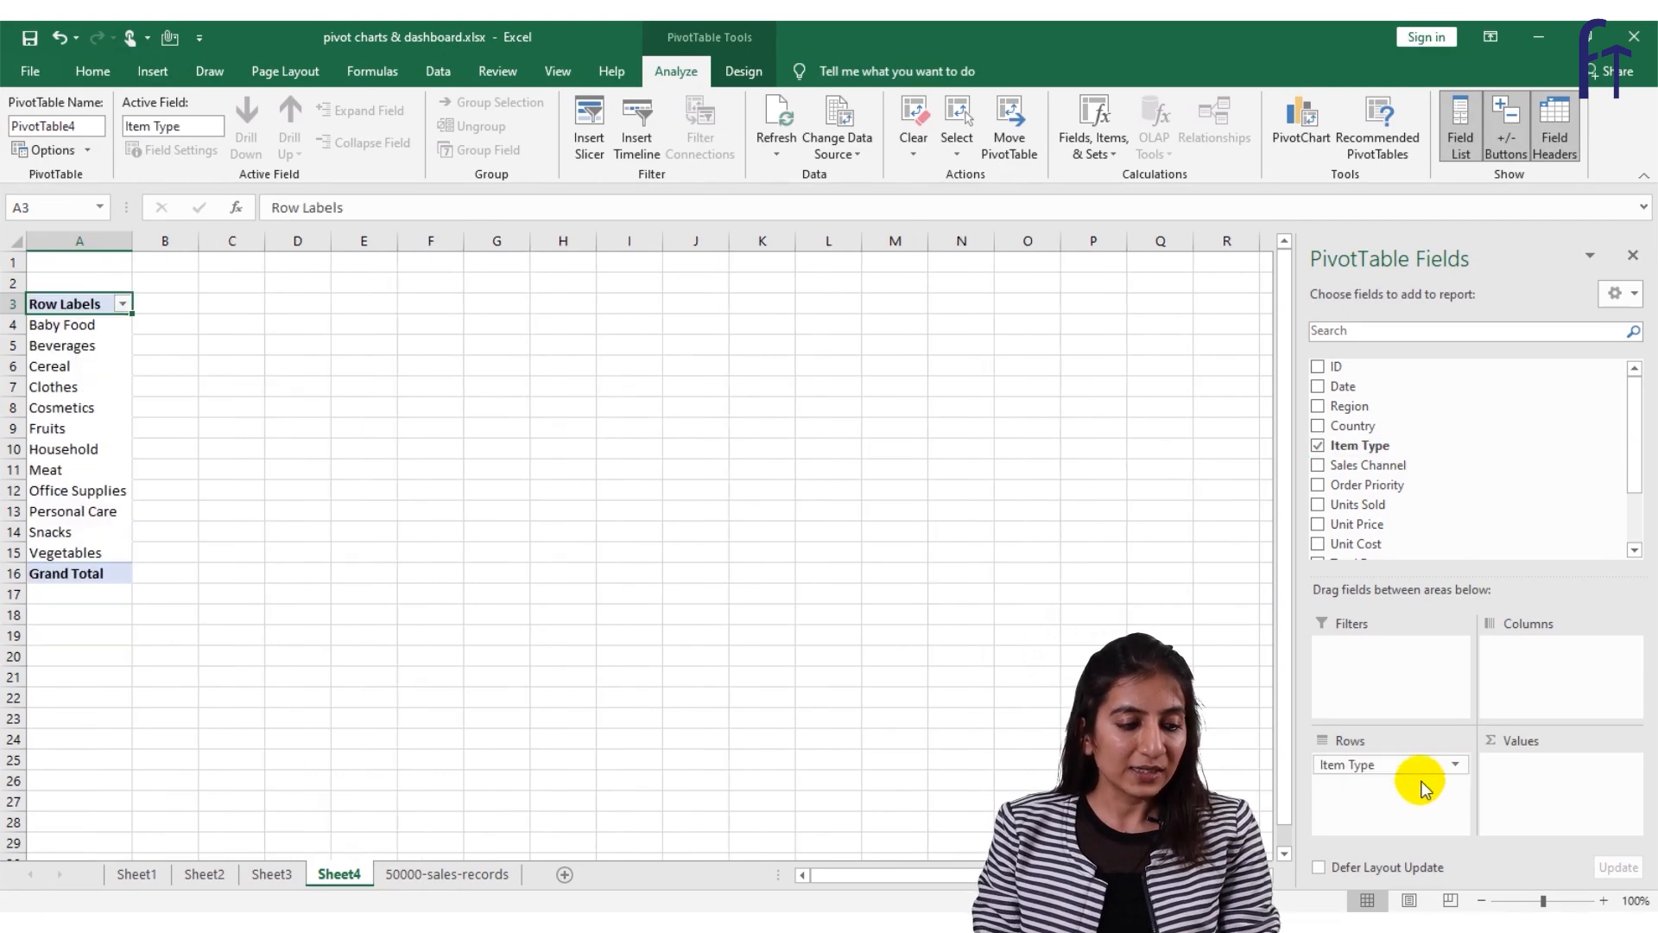
left_click_drag(1431, 425, 1554, 810)
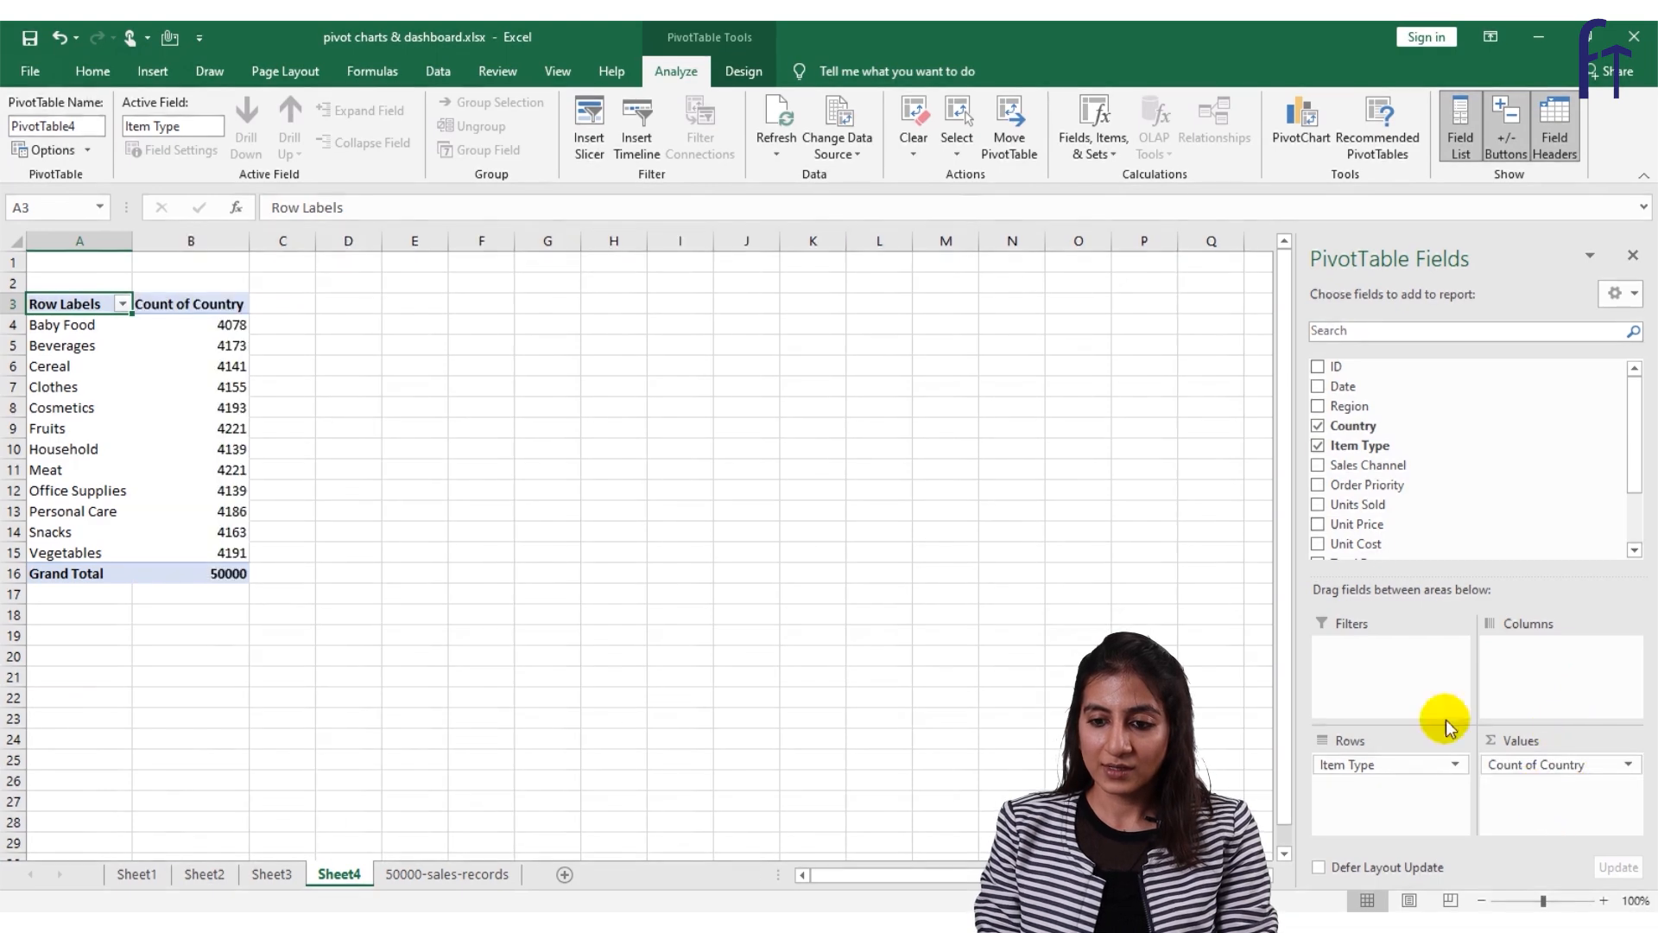
Add Region as a second counted value beside Country in the fourth PivotTable.
left_click_drag(1351, 412, 1528, 802)
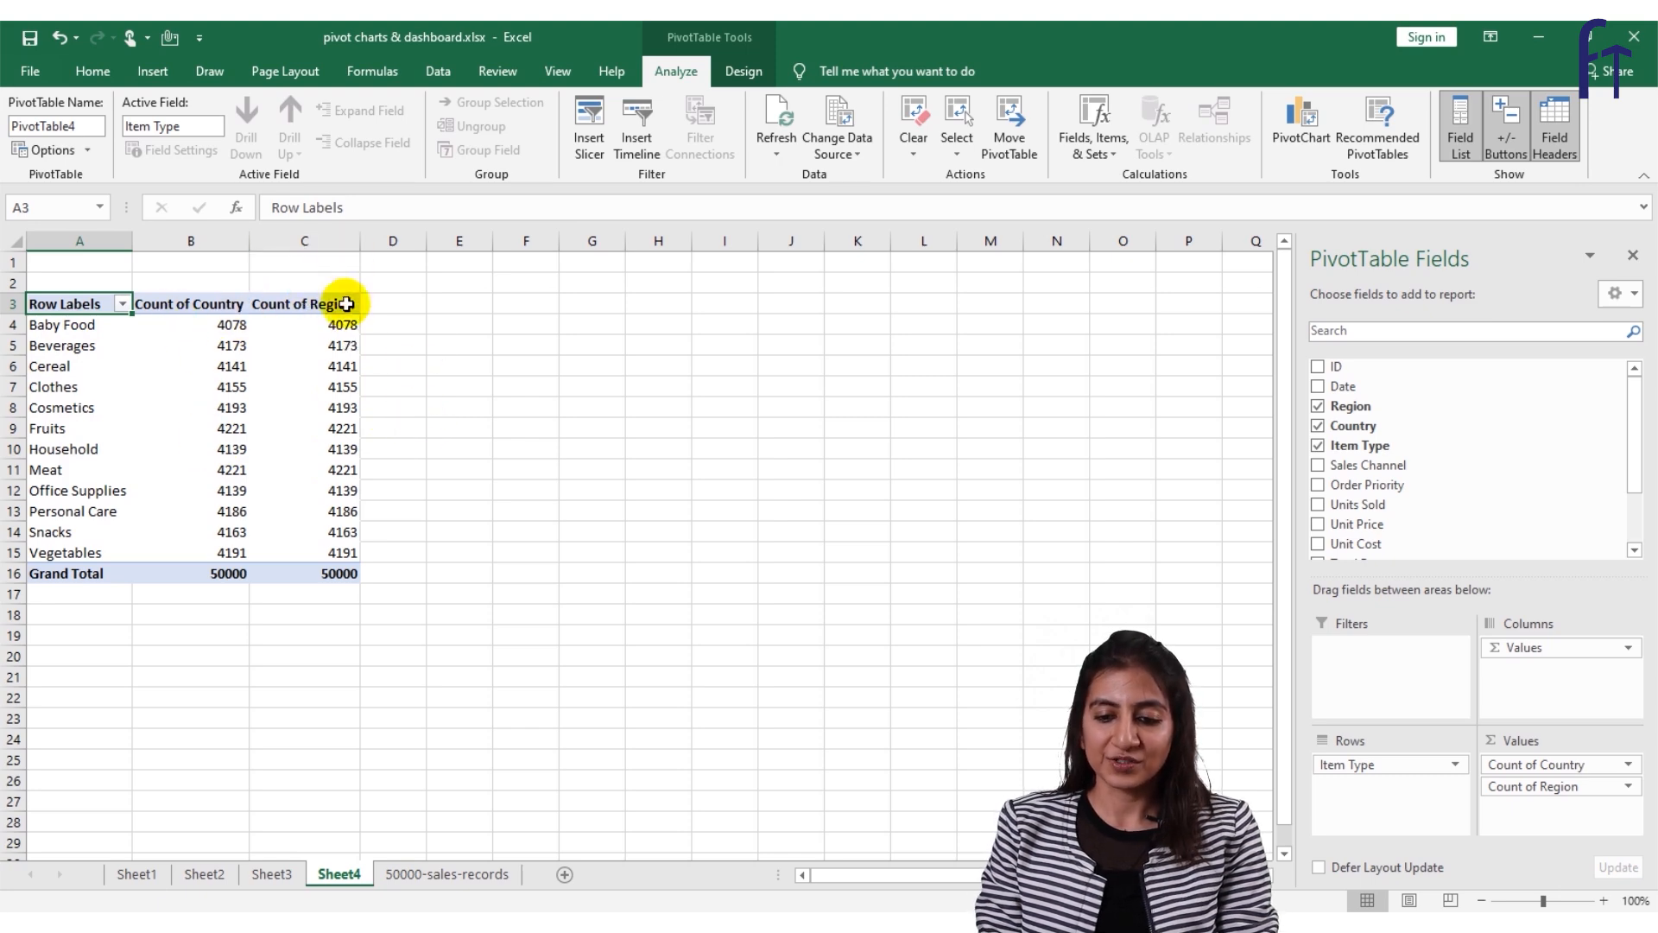
Create a fifth PivotTable from the 50000-sales-records data on a new worksheet.
left_click(442, 874)
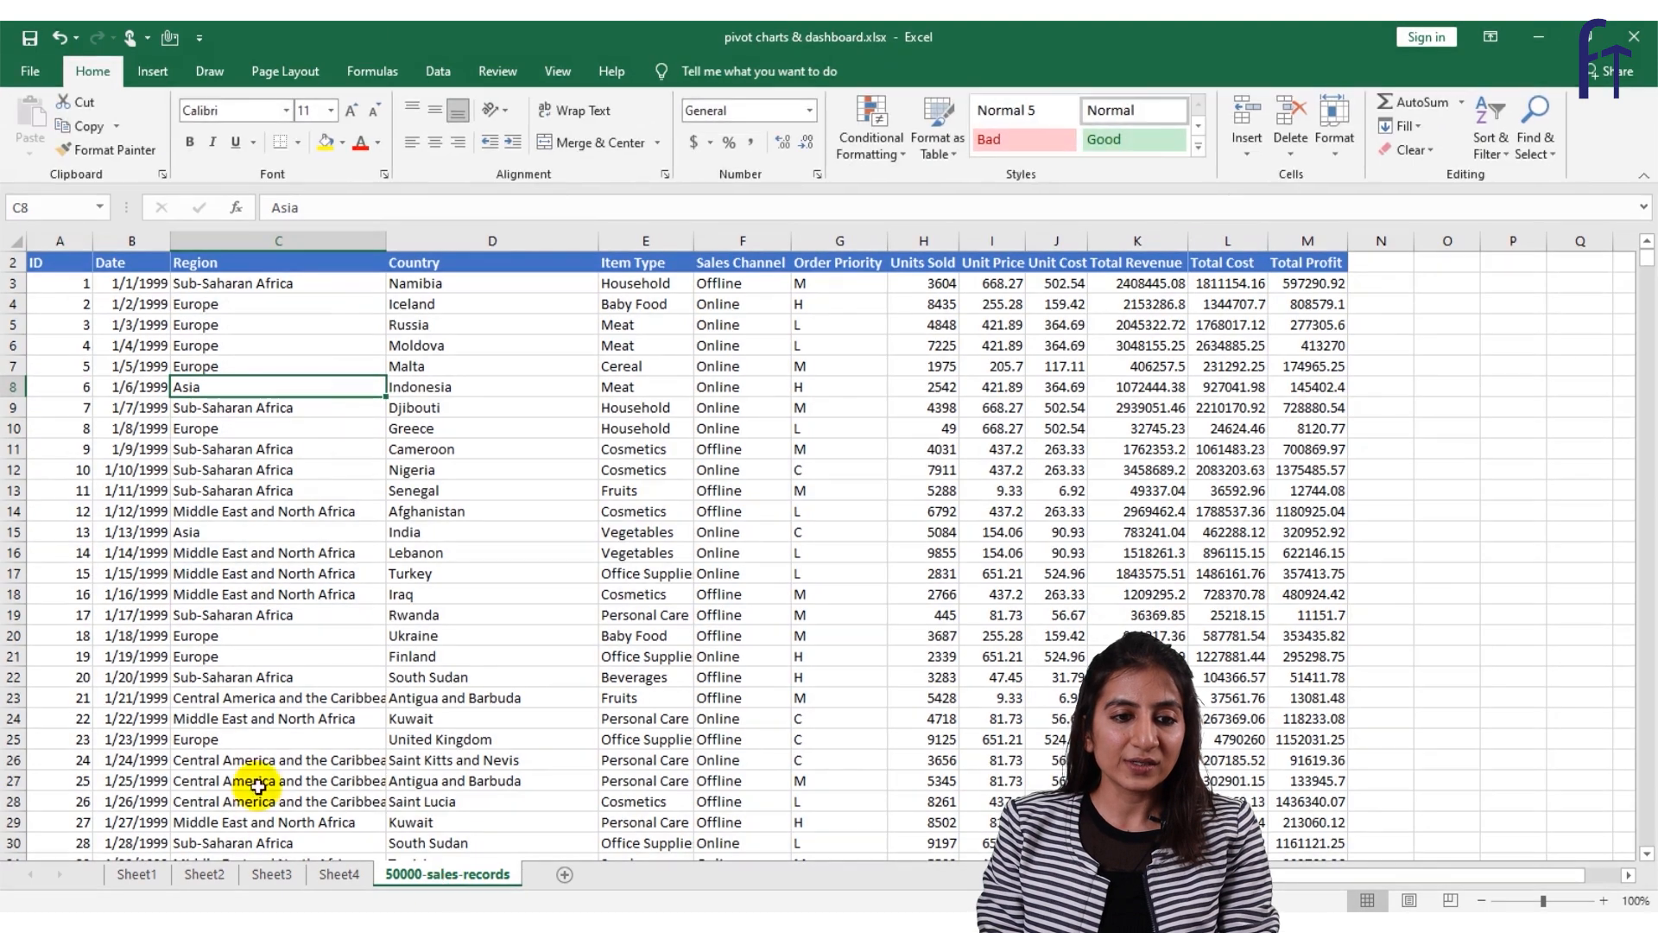
left_click(153, 71)
left_click(36, 121)
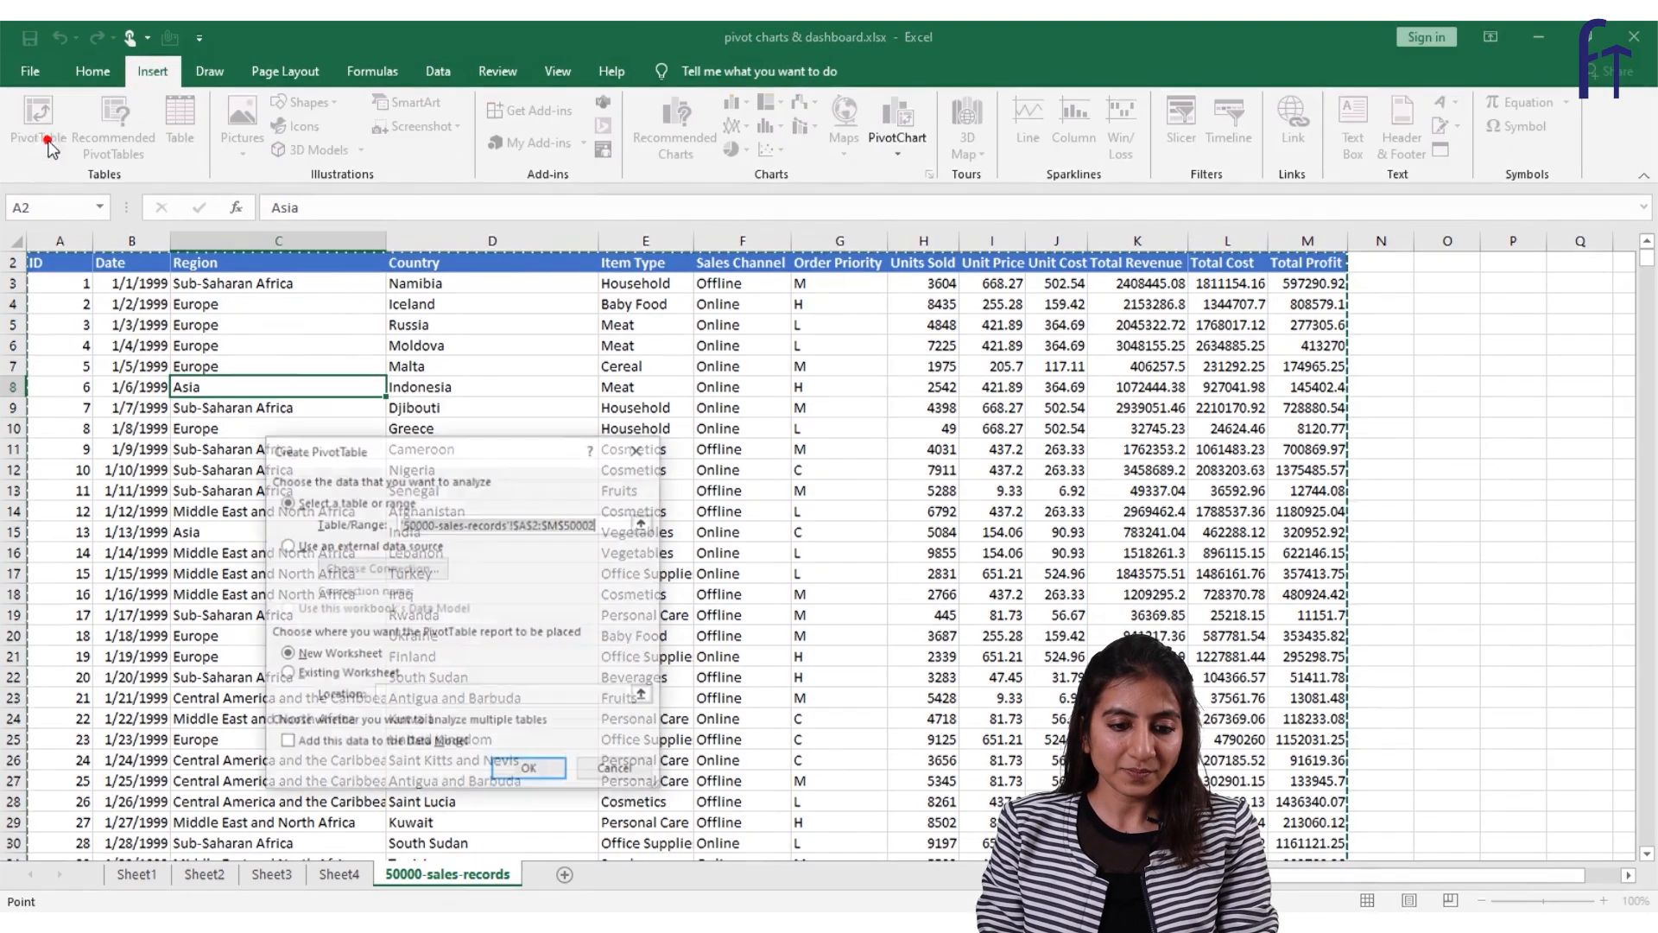
left_click(529, 768)
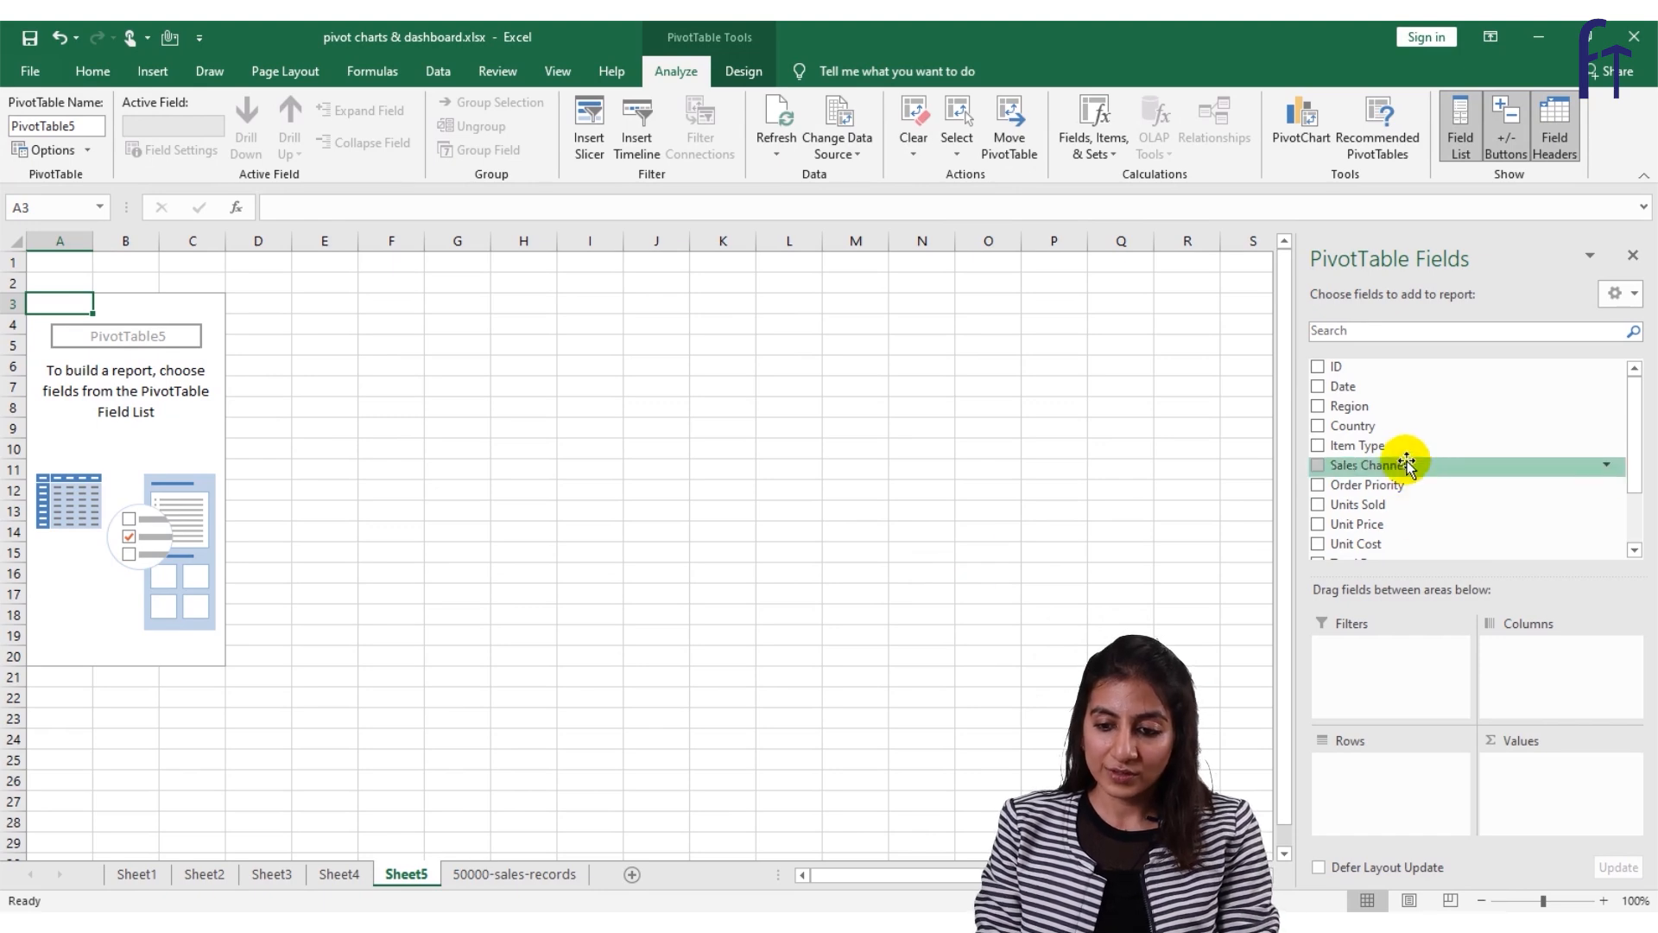
Add Item Type as rows and Unit Cost and Unit Price as values to the new PivotTable.
left_click_drag(1399, 446, 1375, 775)
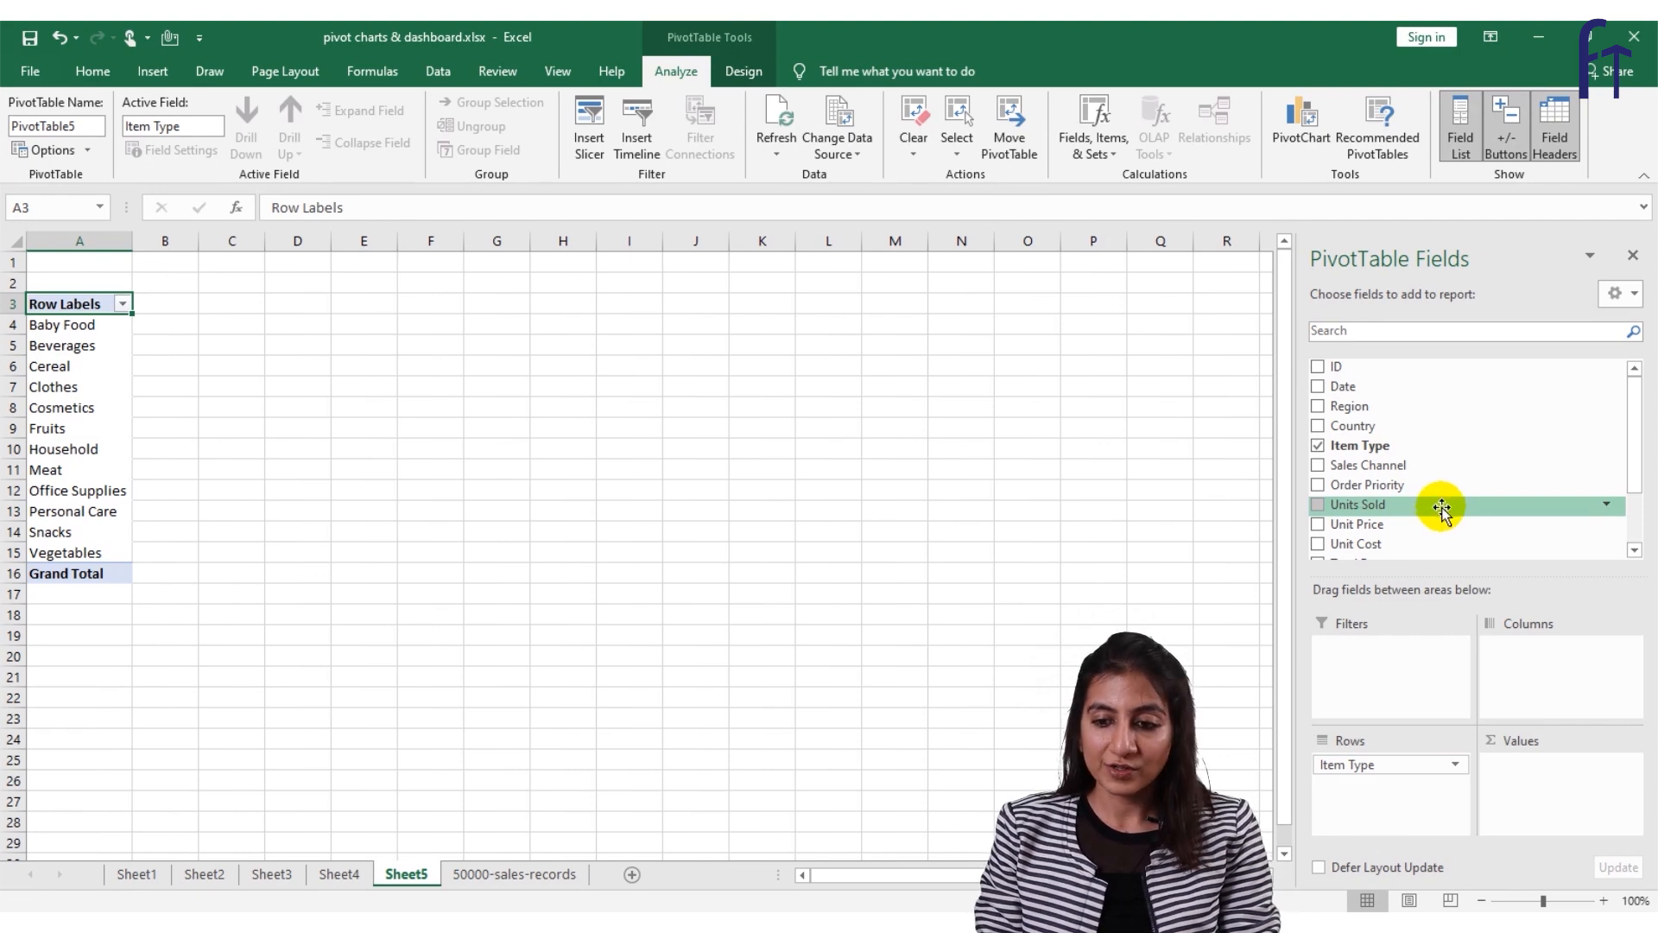
left_click_drag(1421, 541, 1543, 760)
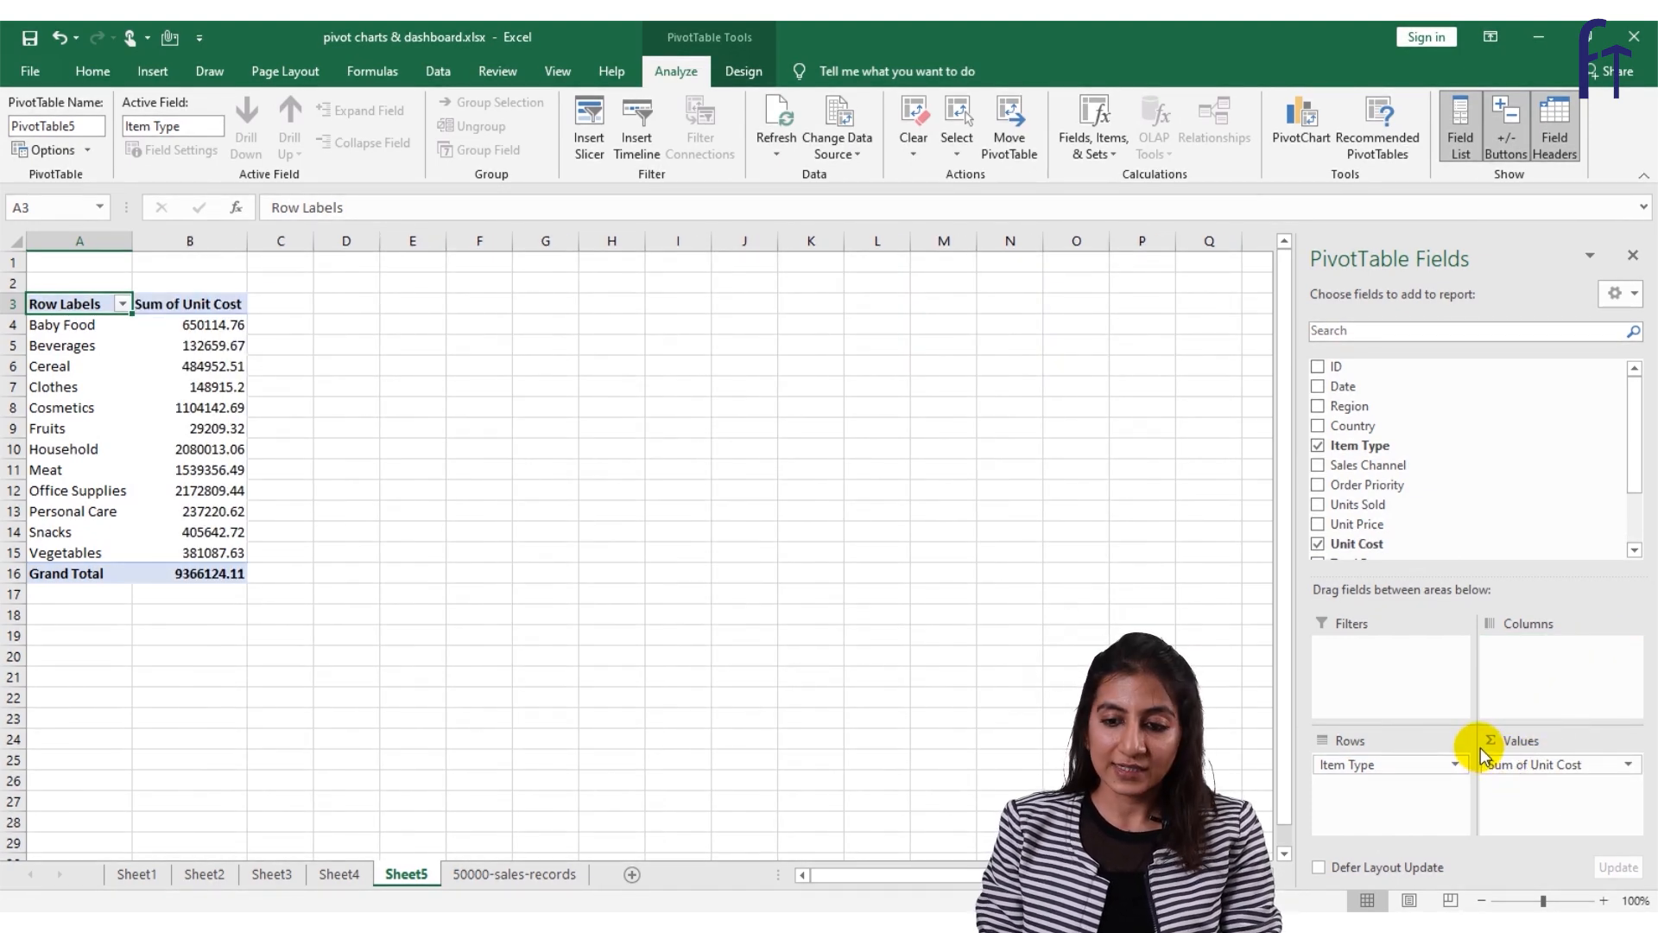
left_click_drag(1517, 528, 1548, 786)
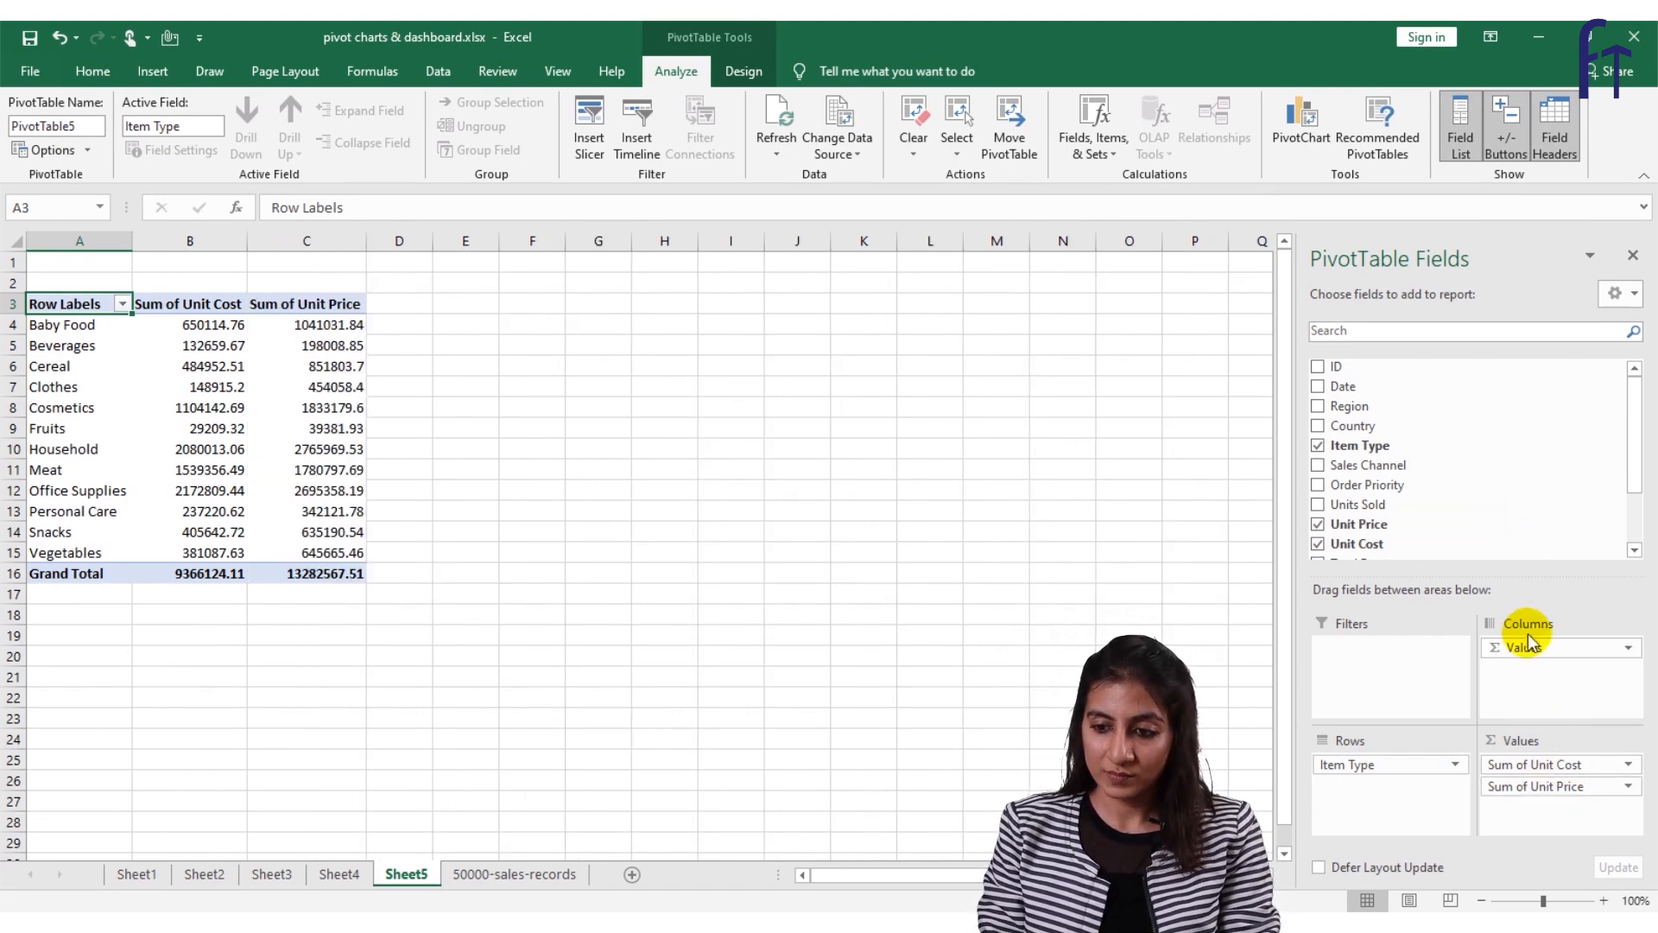
Add Total Revenue, Total Cost and Total Profit as further values to the PivotTable.
left_click(1631, 553)
left_click(1631, 552)
left_click(1632, 553)
left_click(1631, 553)
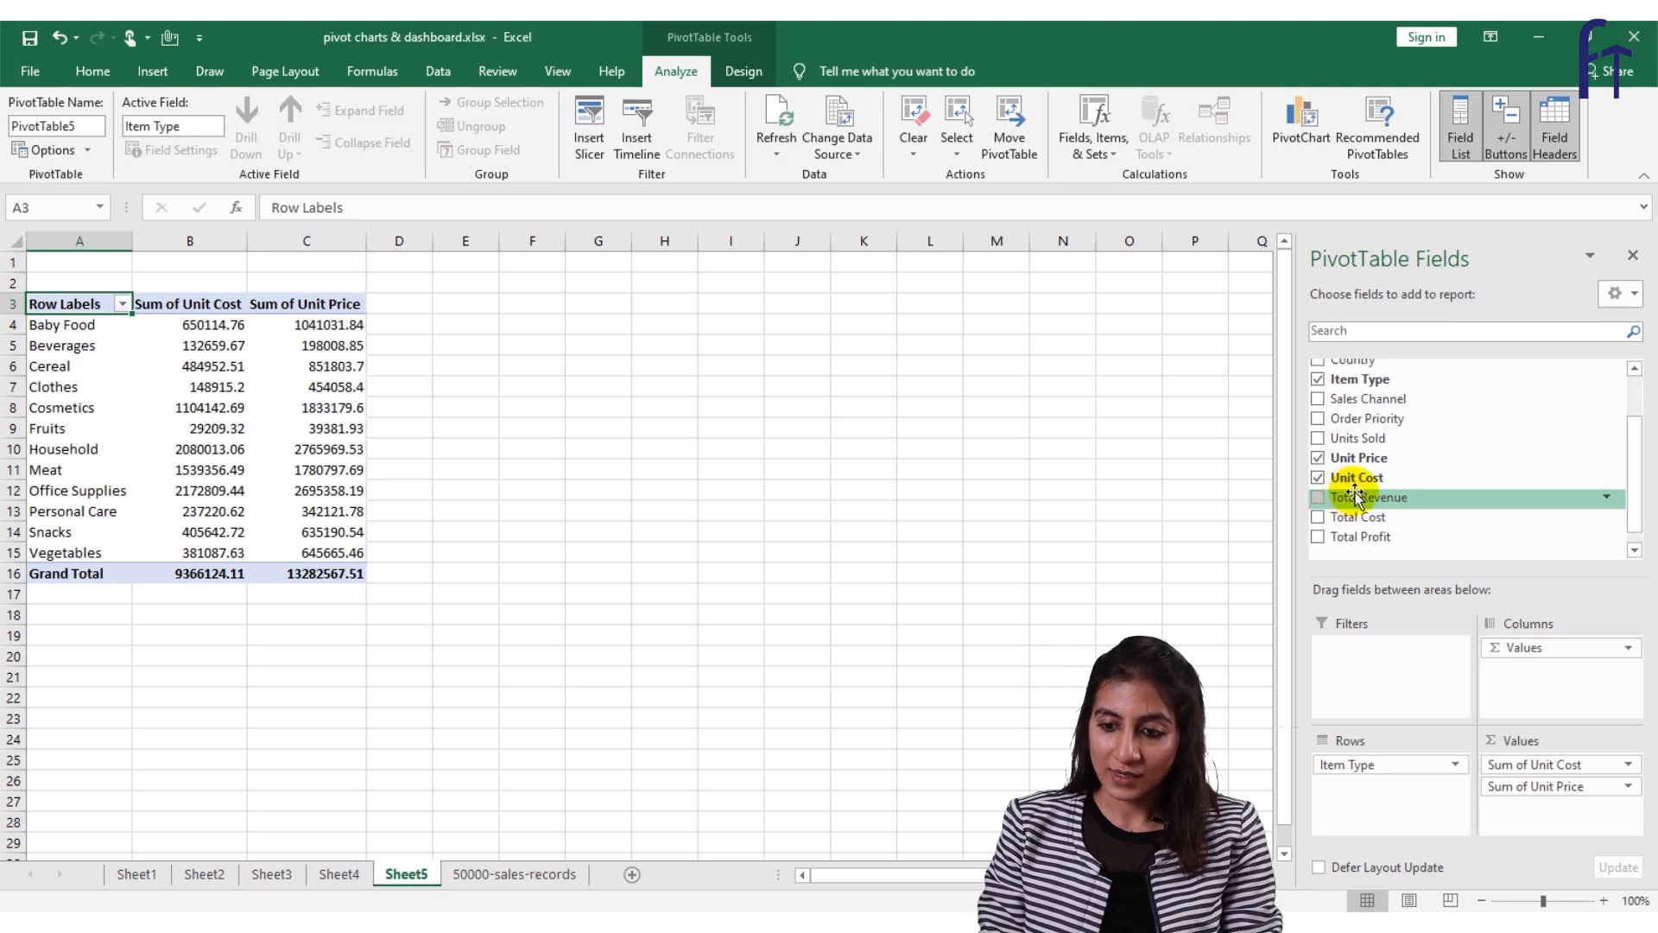
left_click_drag(1360, 498, 1554, 818)
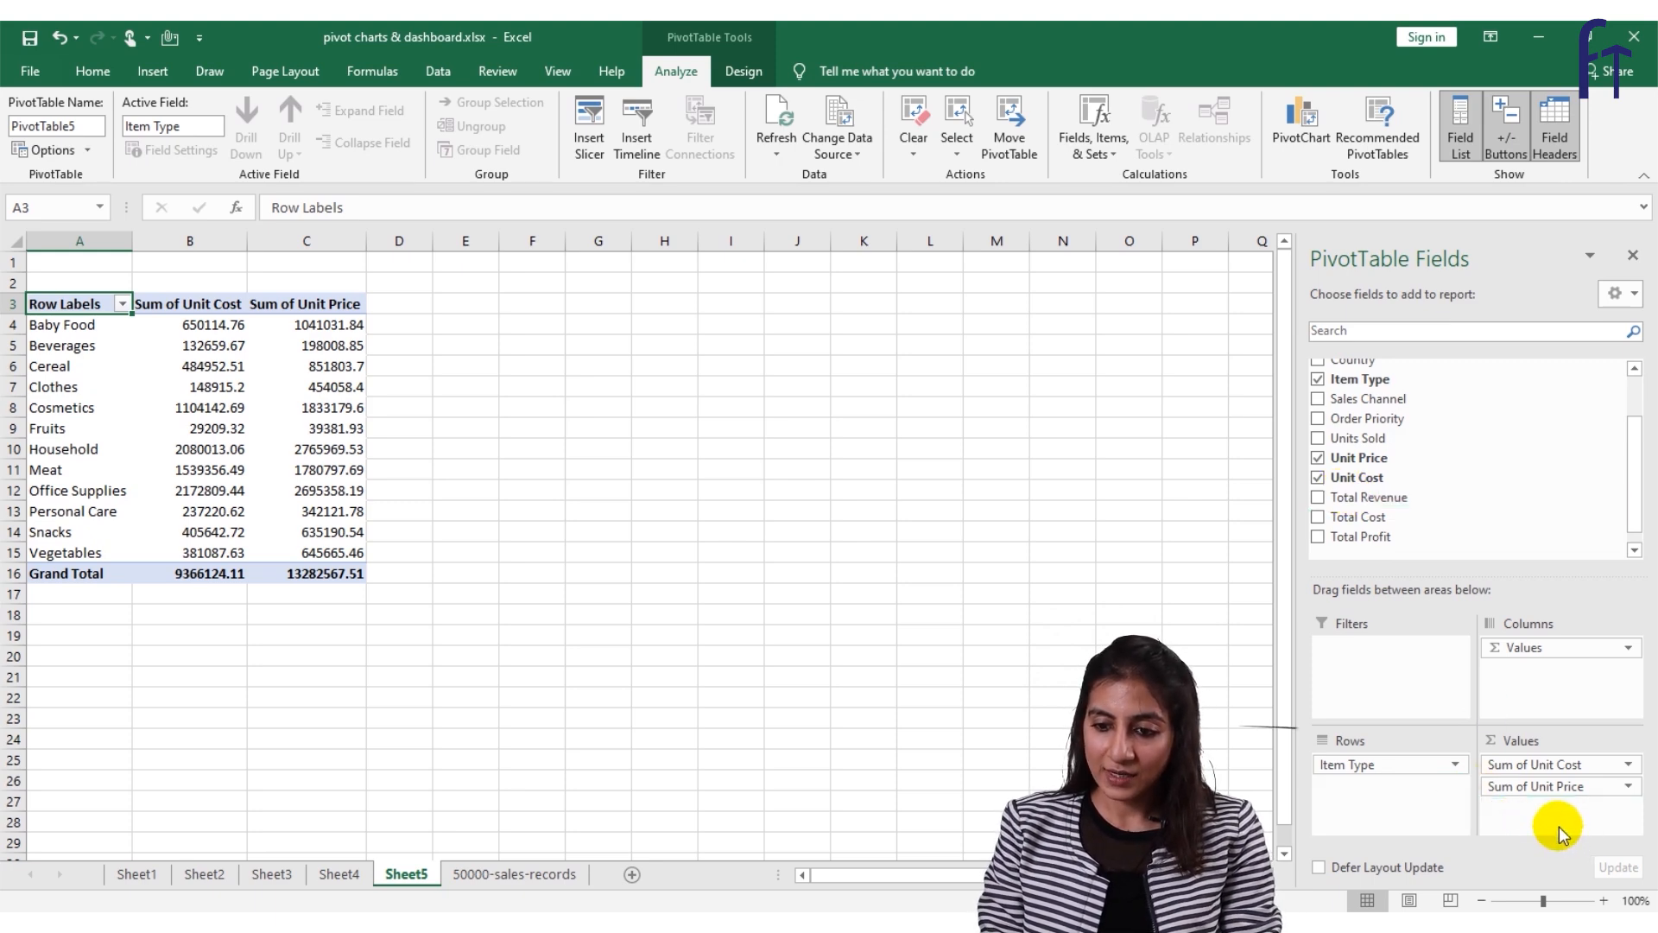
left_click_drag(1354, 523, 1528, 822)
left_click_drag(1351, 537, 1520, 871)
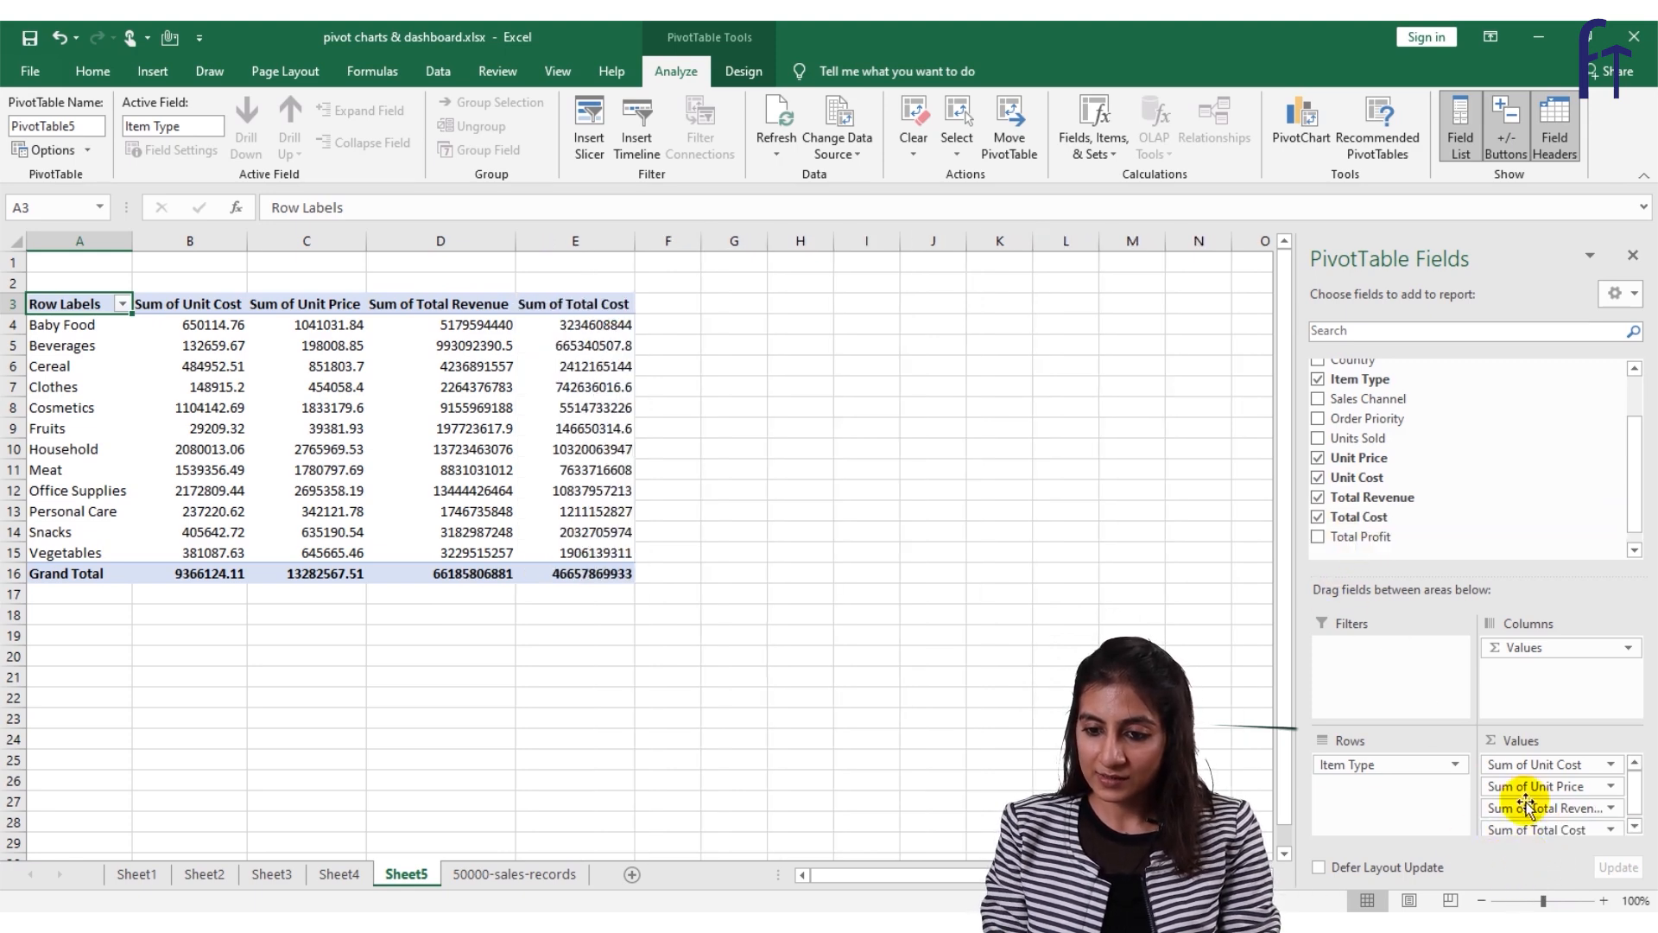
left_click(1315, 538)
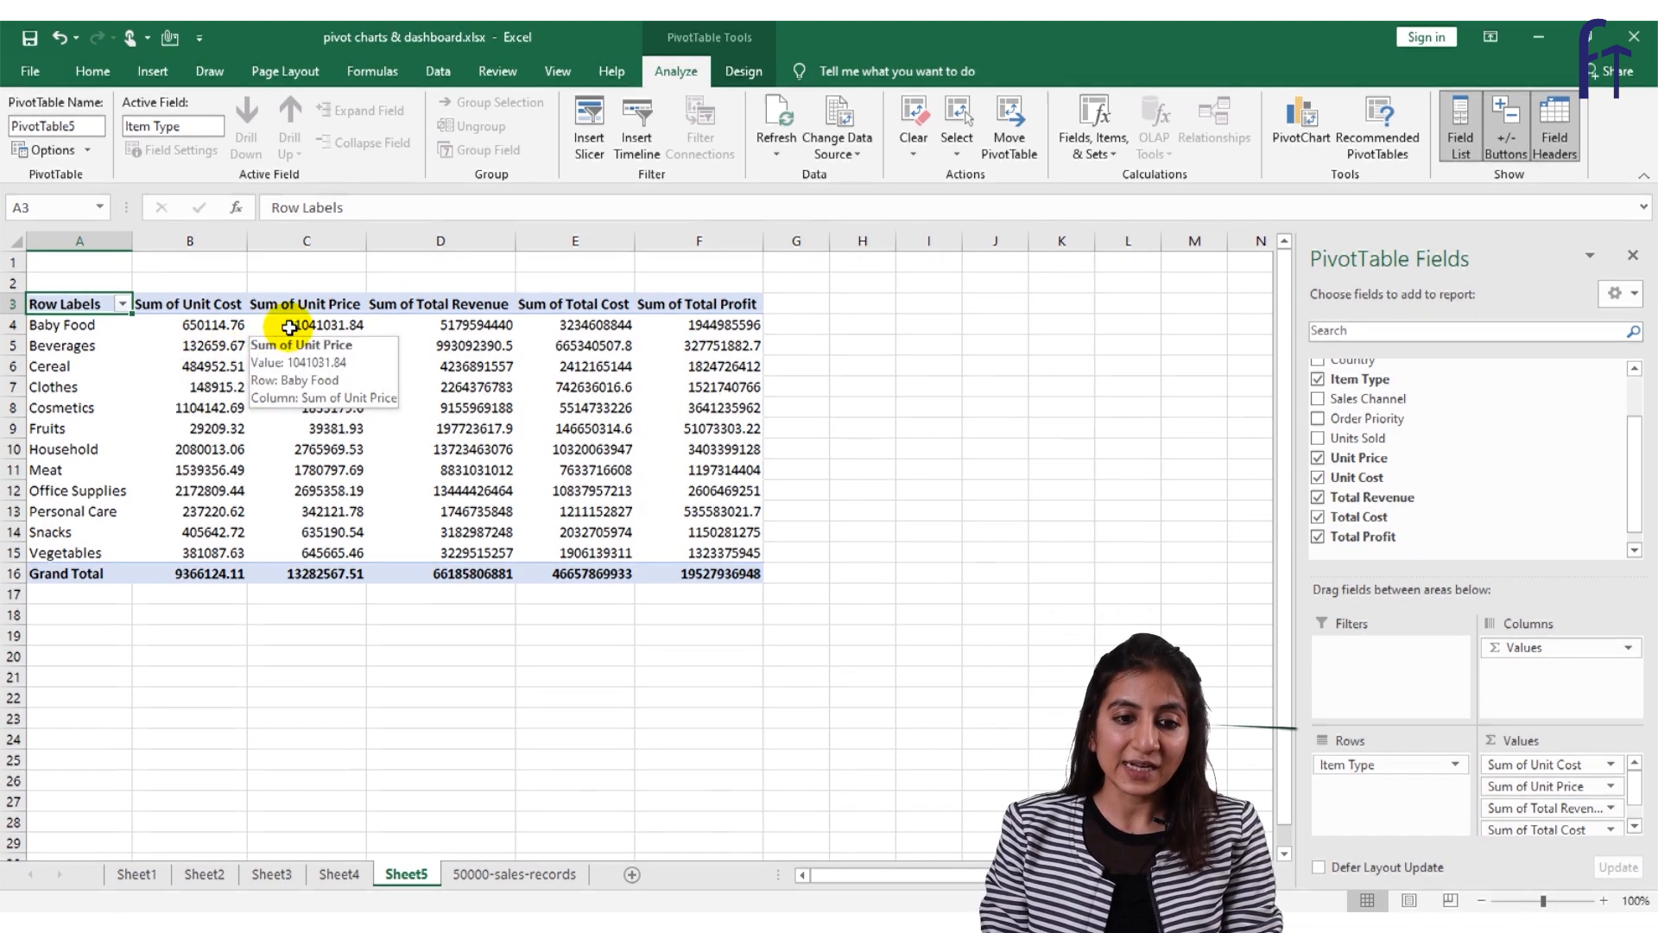
Summarize the Unit Price value field by Average instead of Sum.
right_click(329, 309)
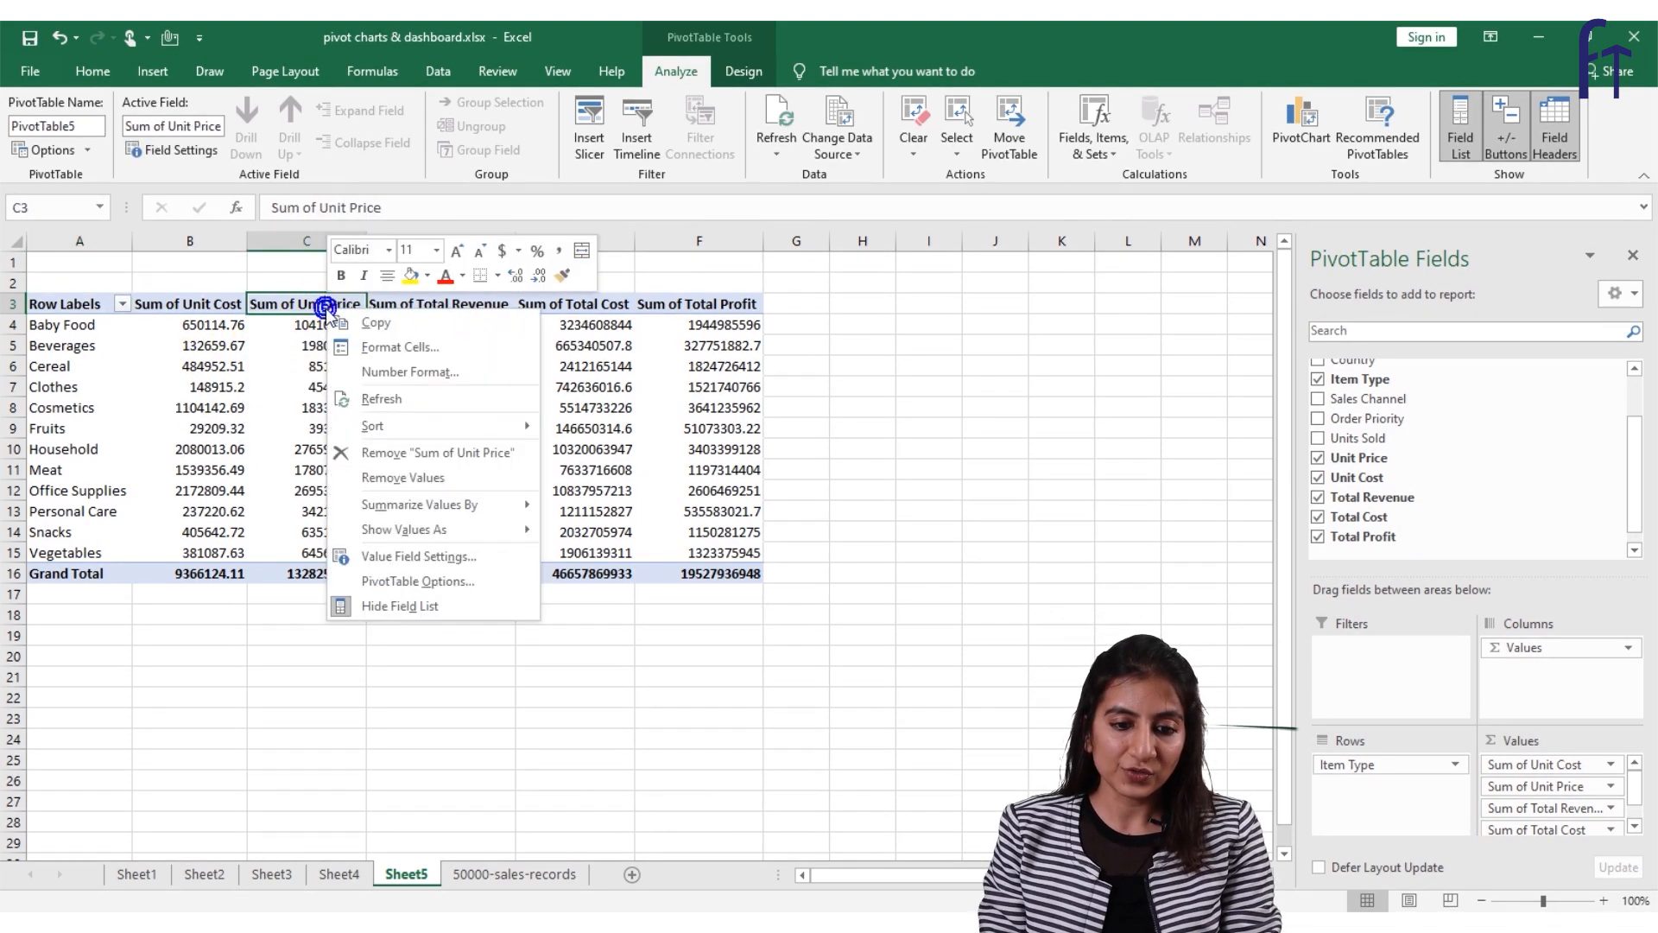
left_click(418, 556)
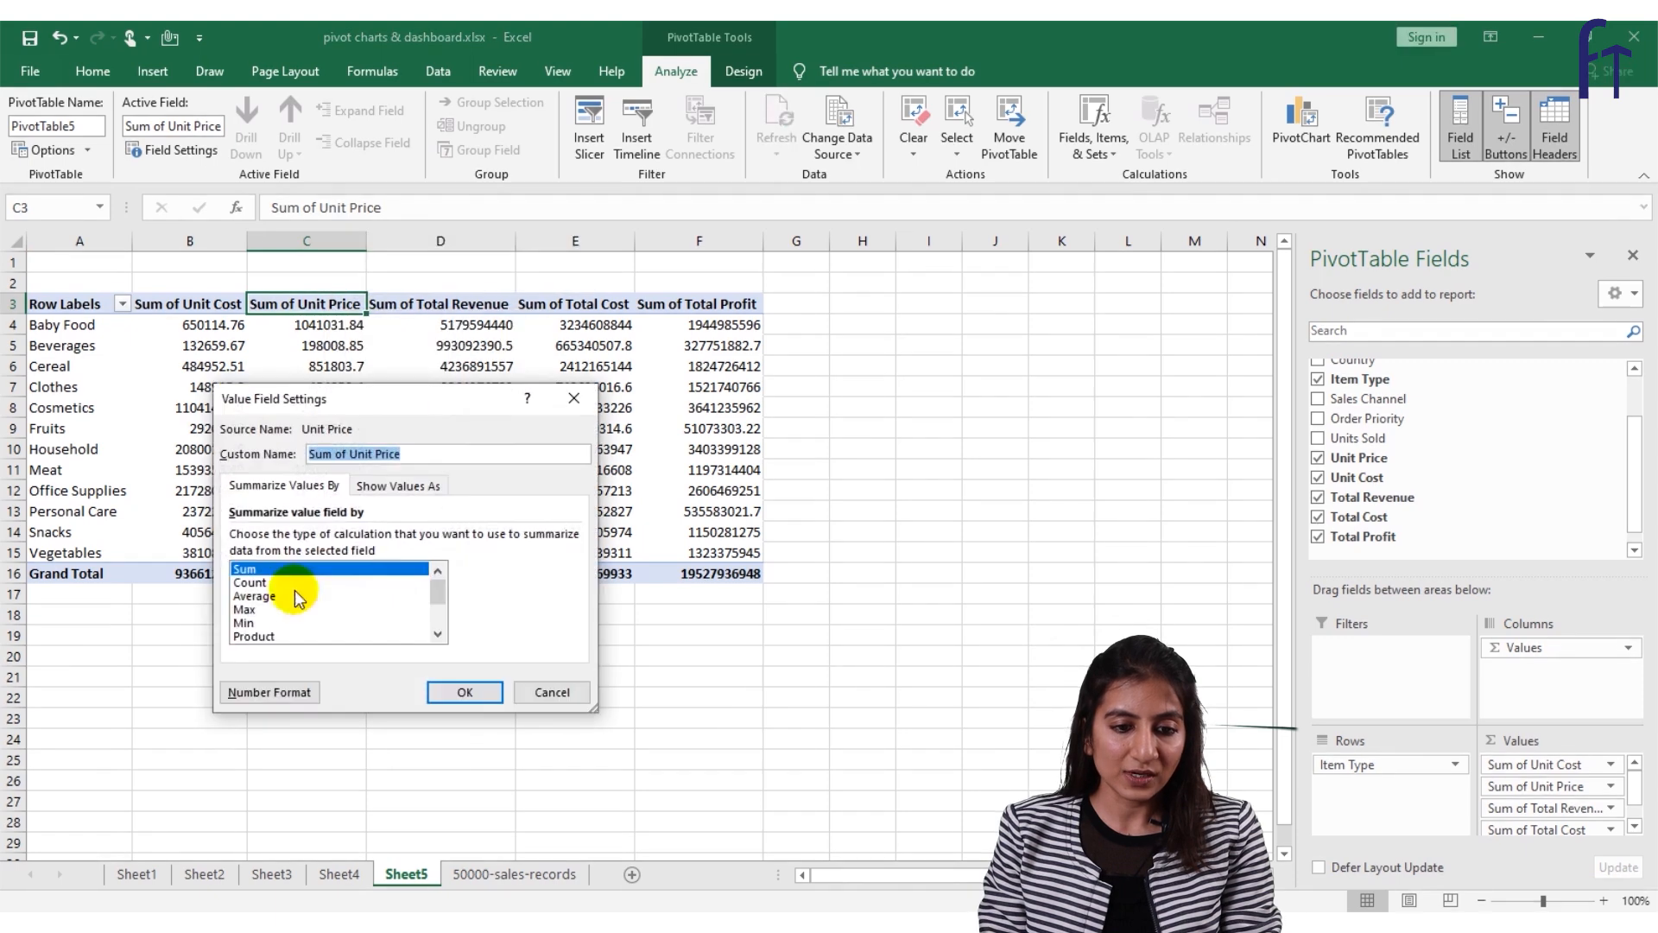
left_click(244, 609)
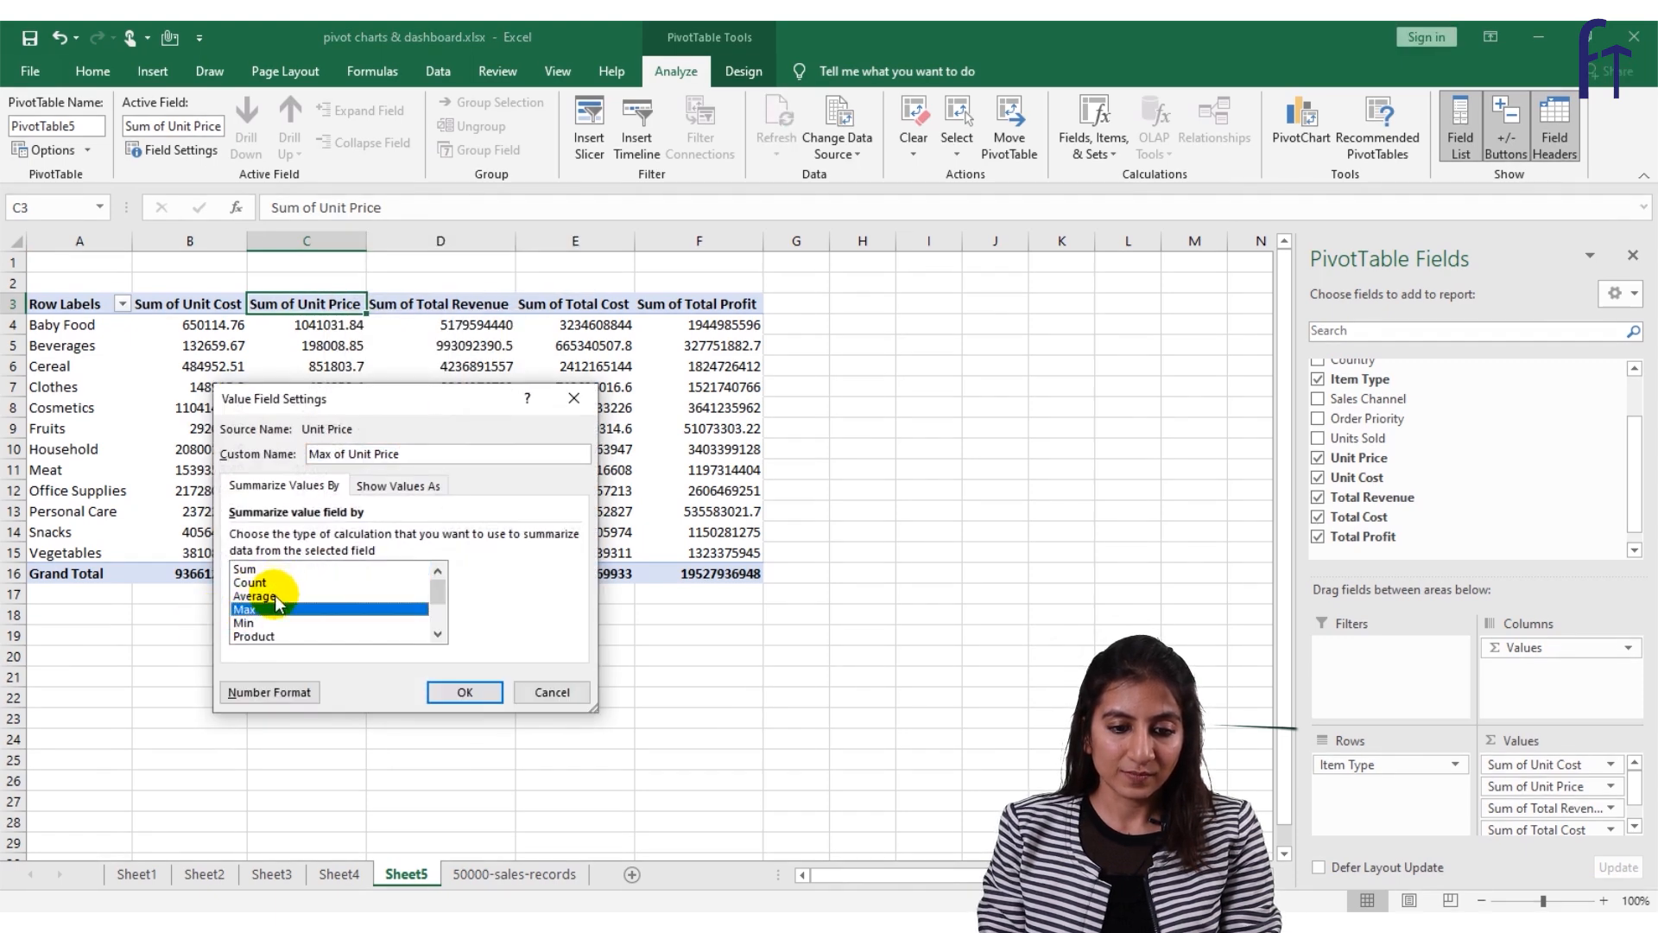
left_click(256, 596)
left_click(464, 692)
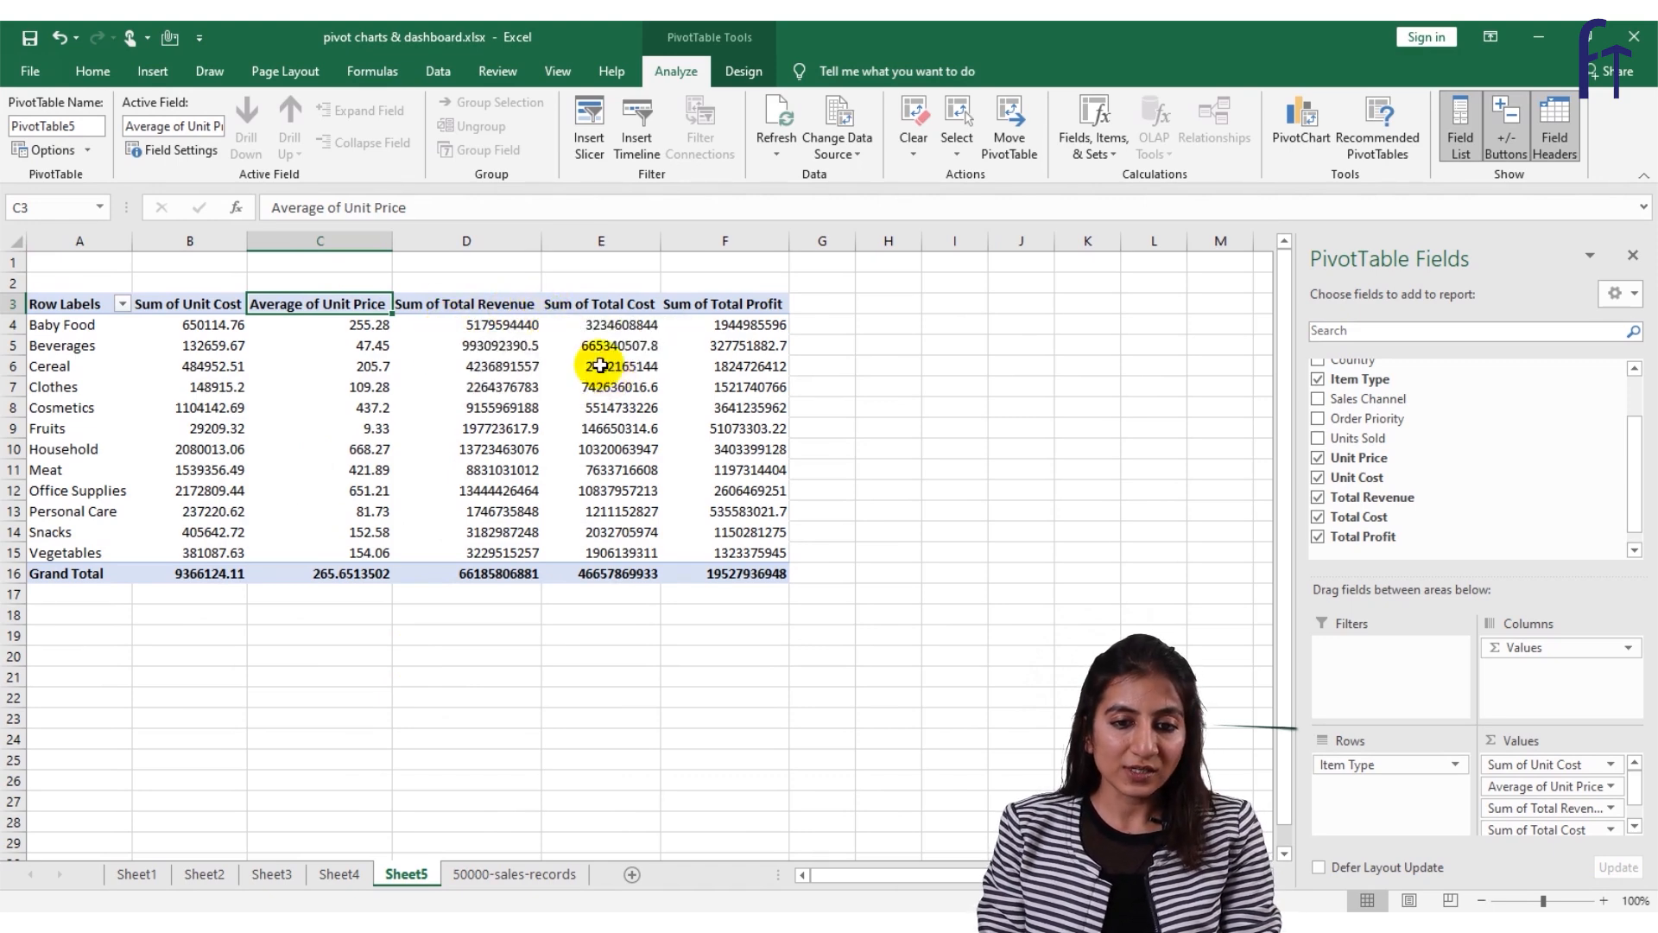
Summarize the Total Cost value field by Max instead of Sum.
right_click(589, 309)
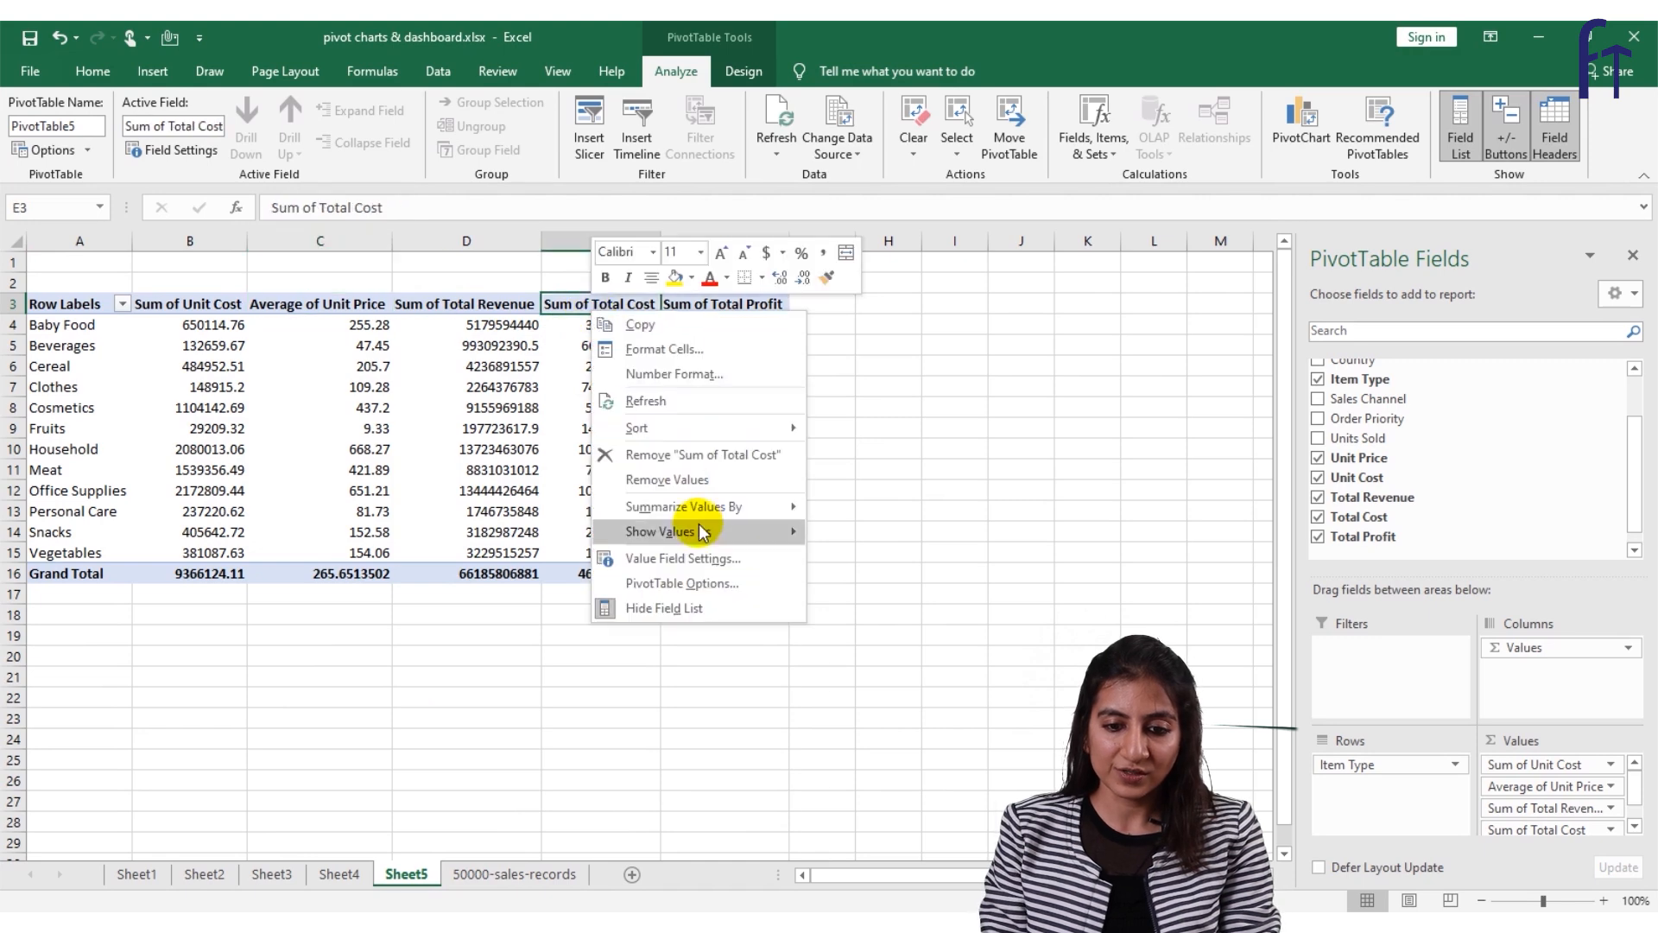
mouse_move(697, 515)
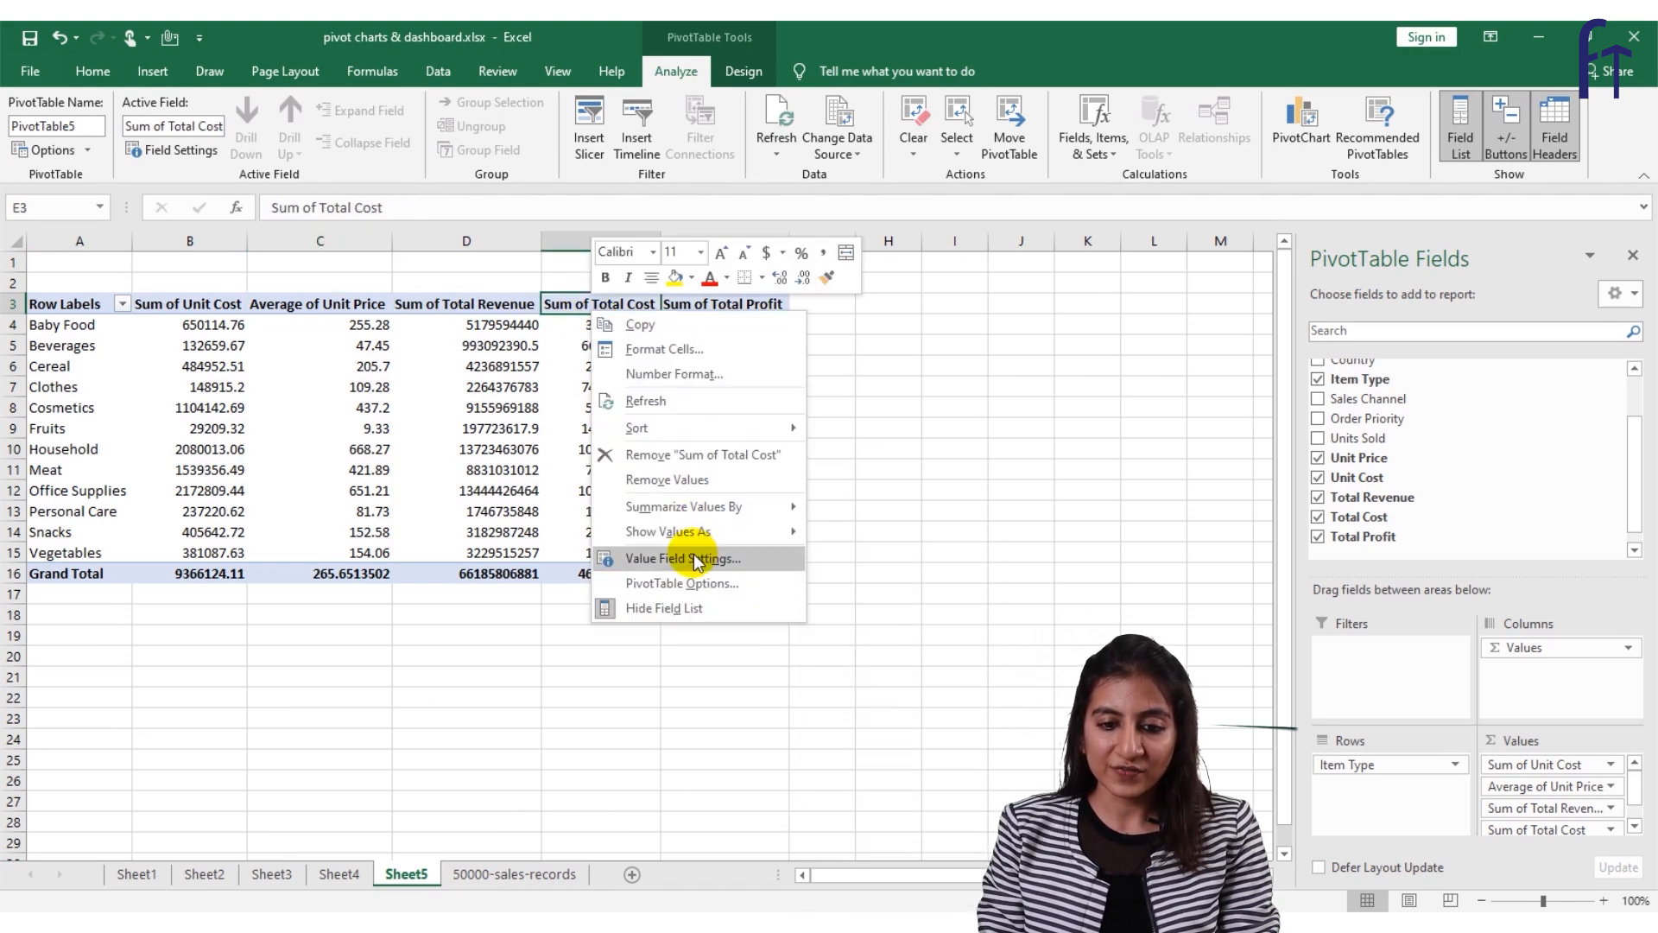
left_click(692, 558)
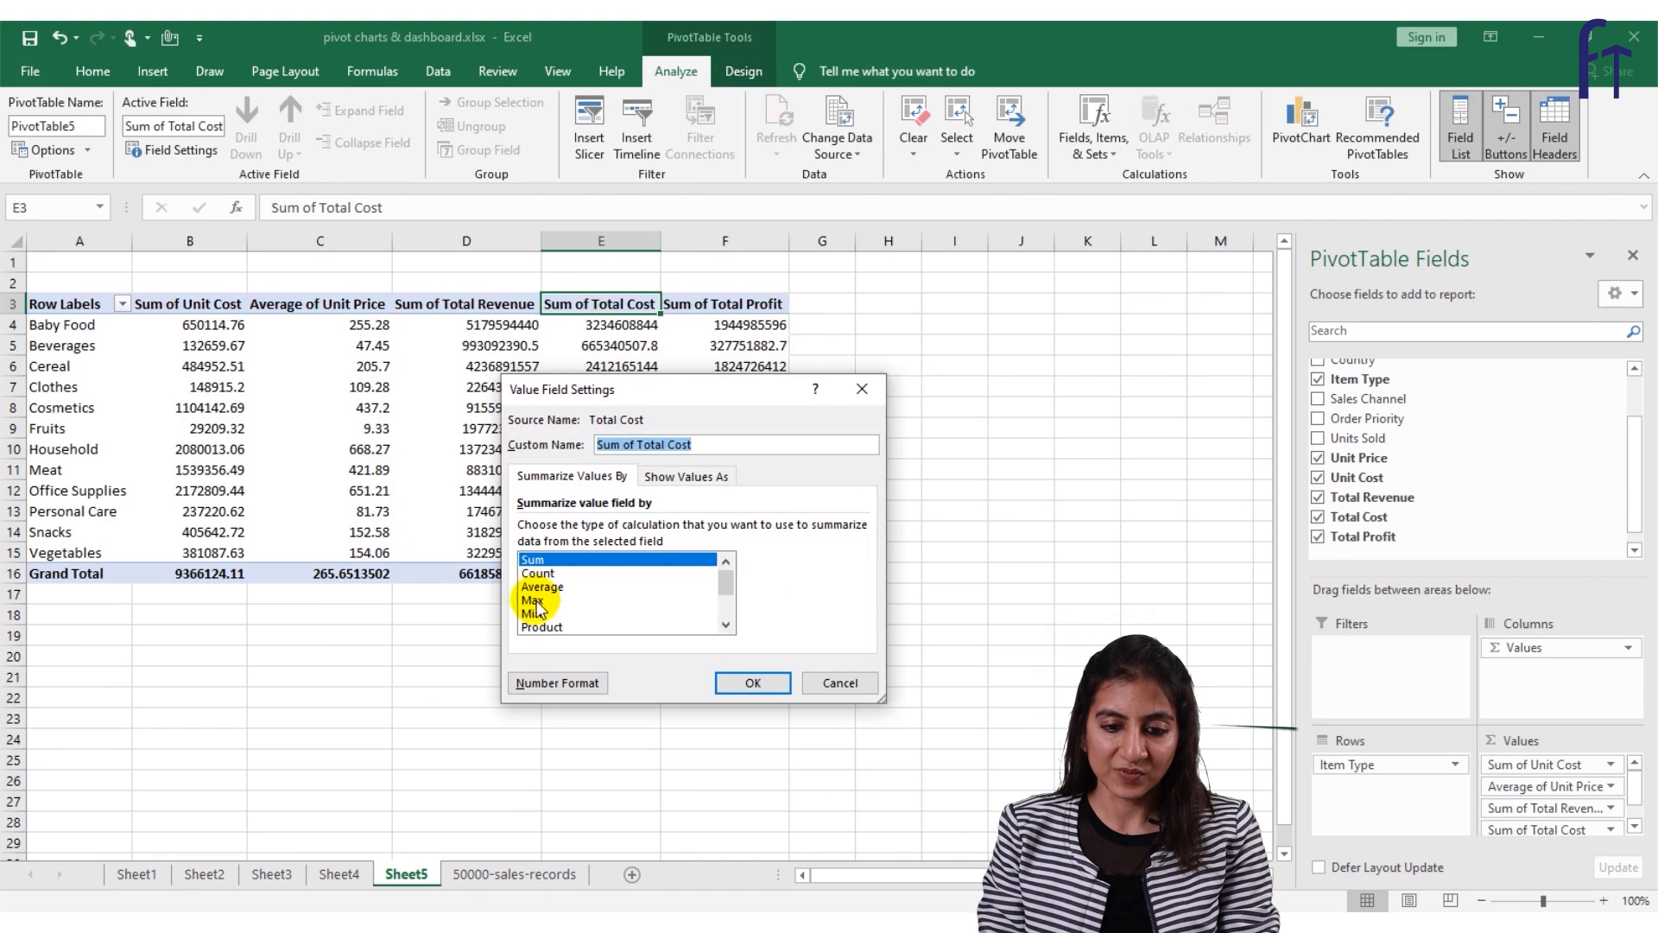
left_click(534, 602)
left_click(774, 684)
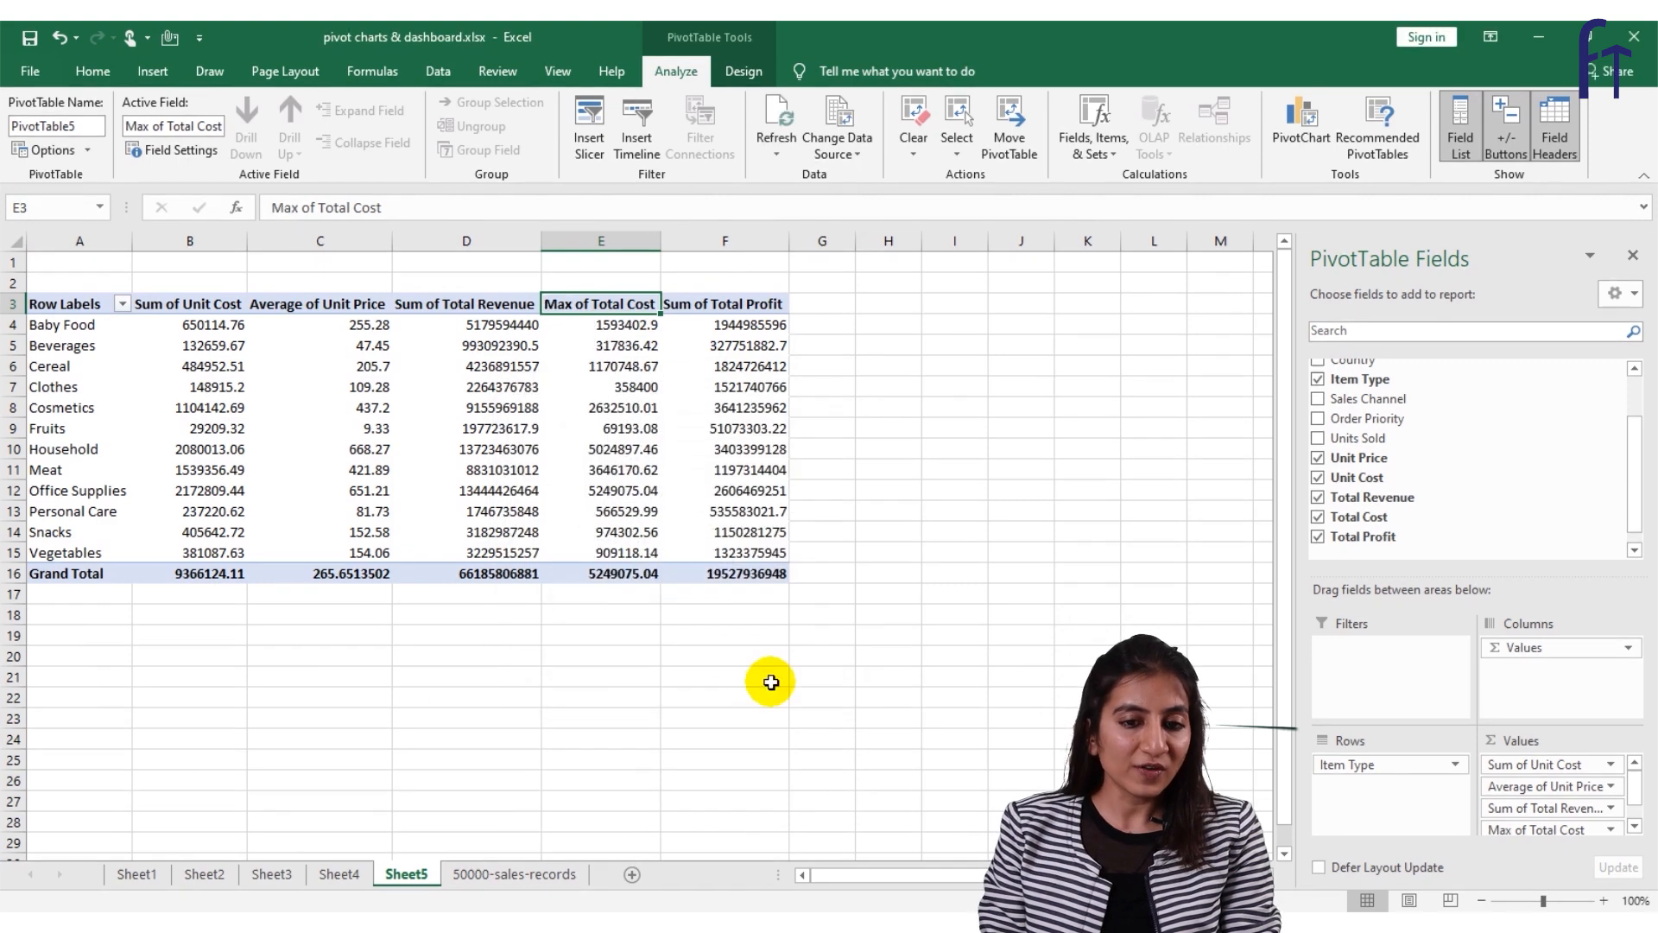
Summarize the Total Profit value field by Average instead of Sum.
left_click(741, 404)
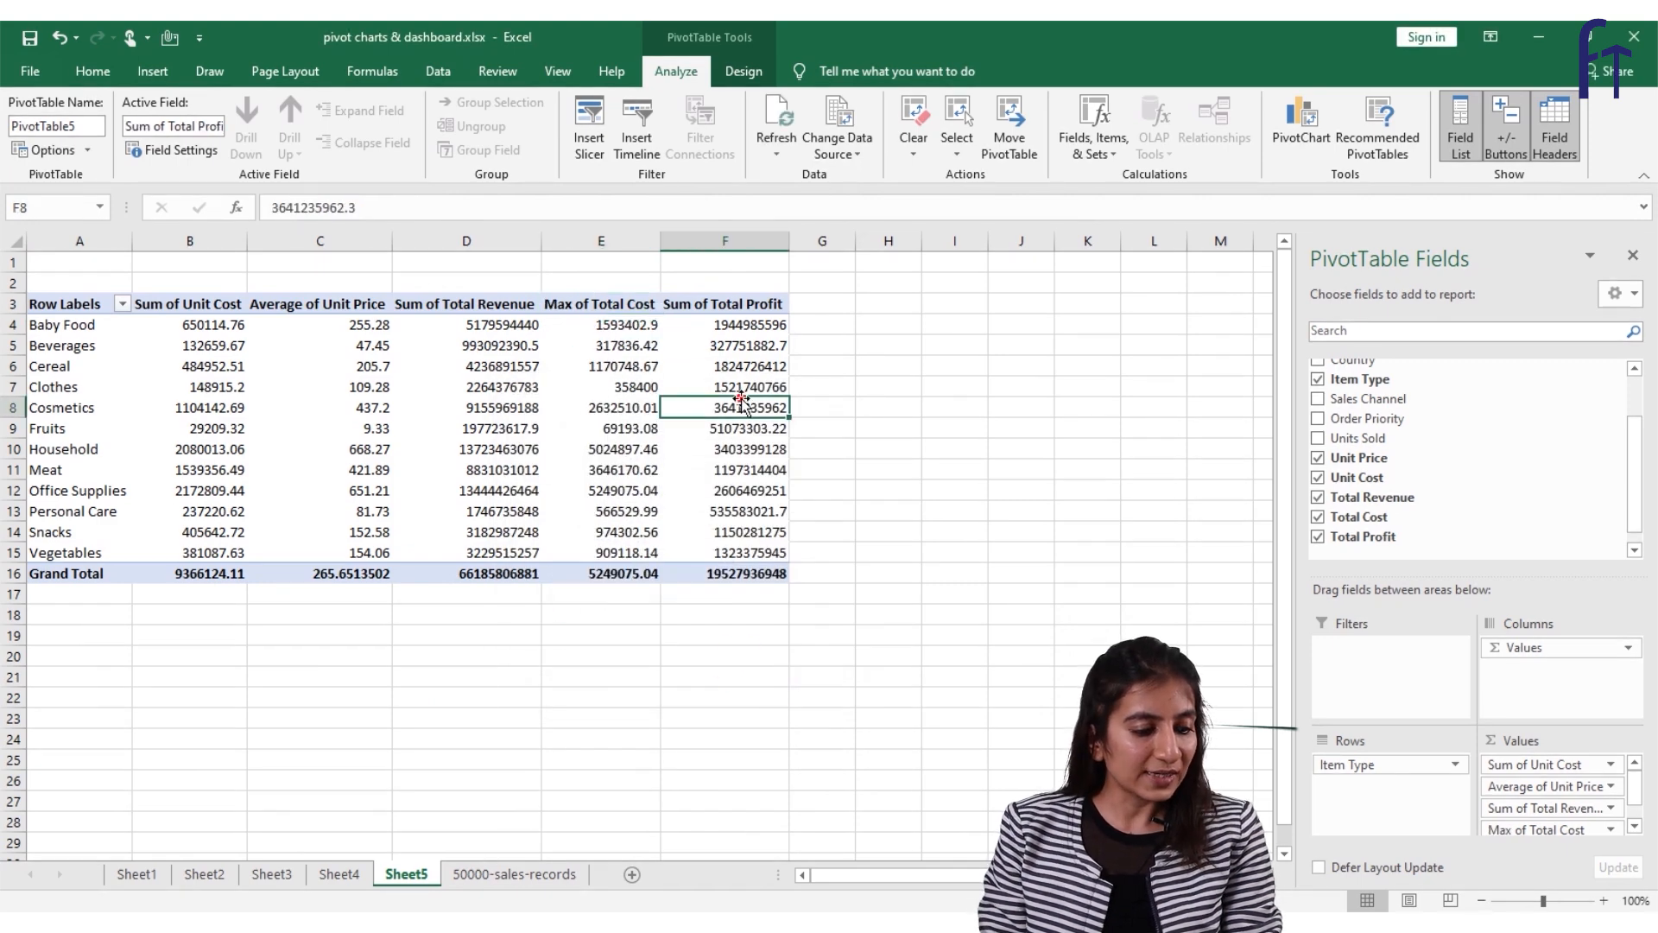
right_click(729, 303)
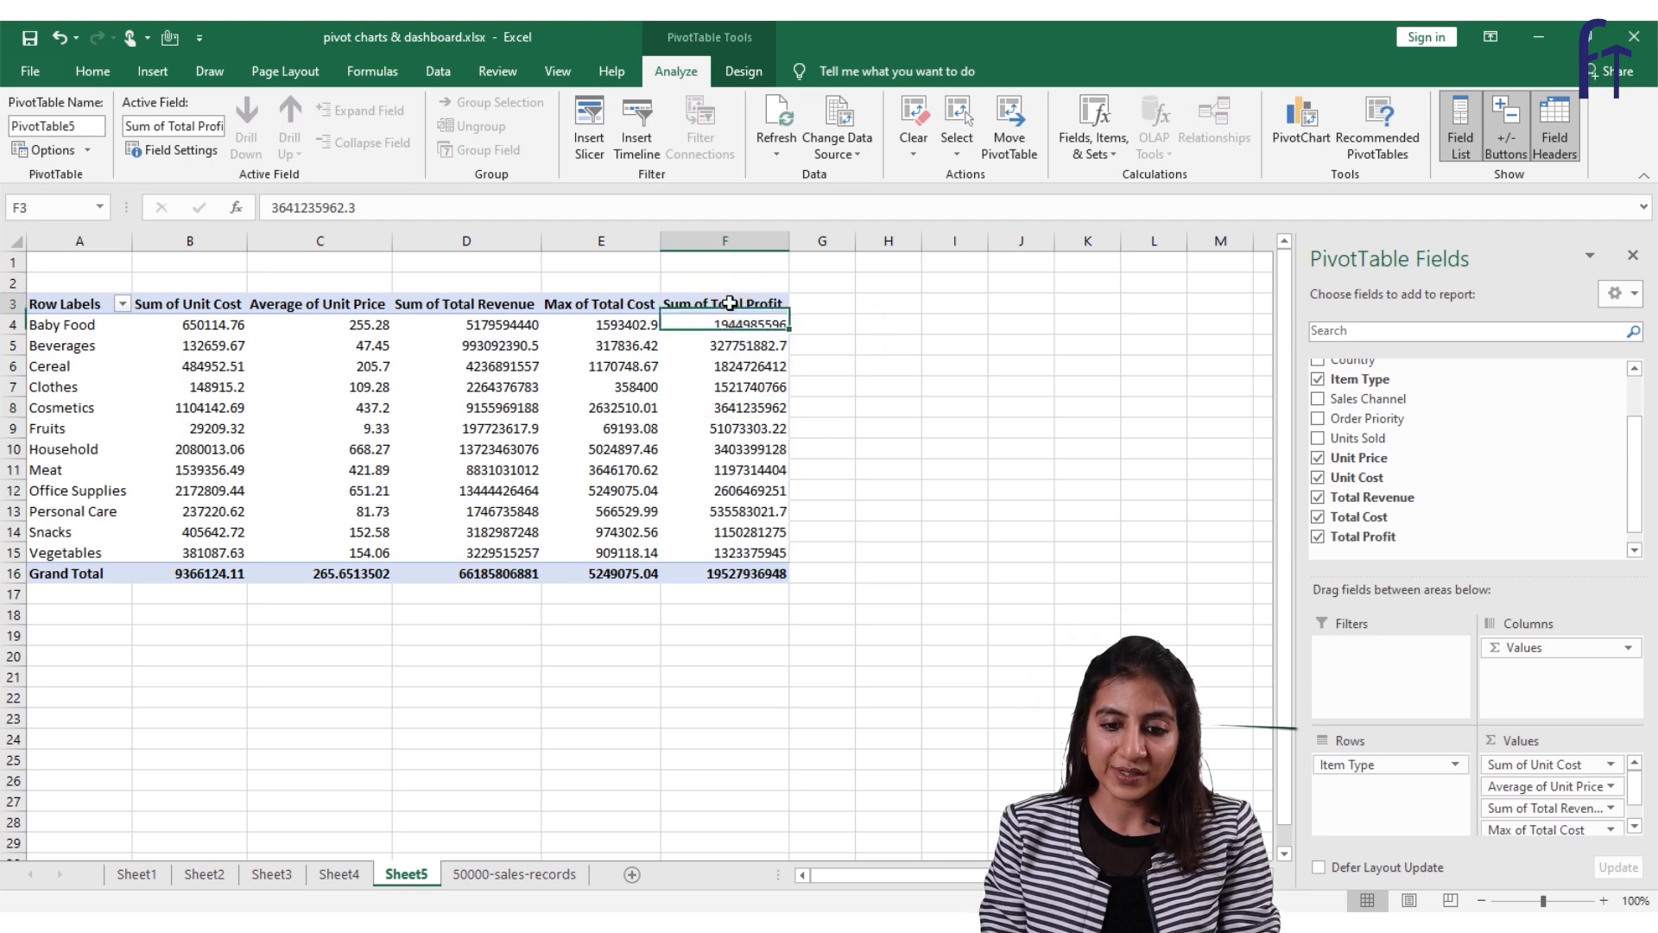
left_click(827, 551)
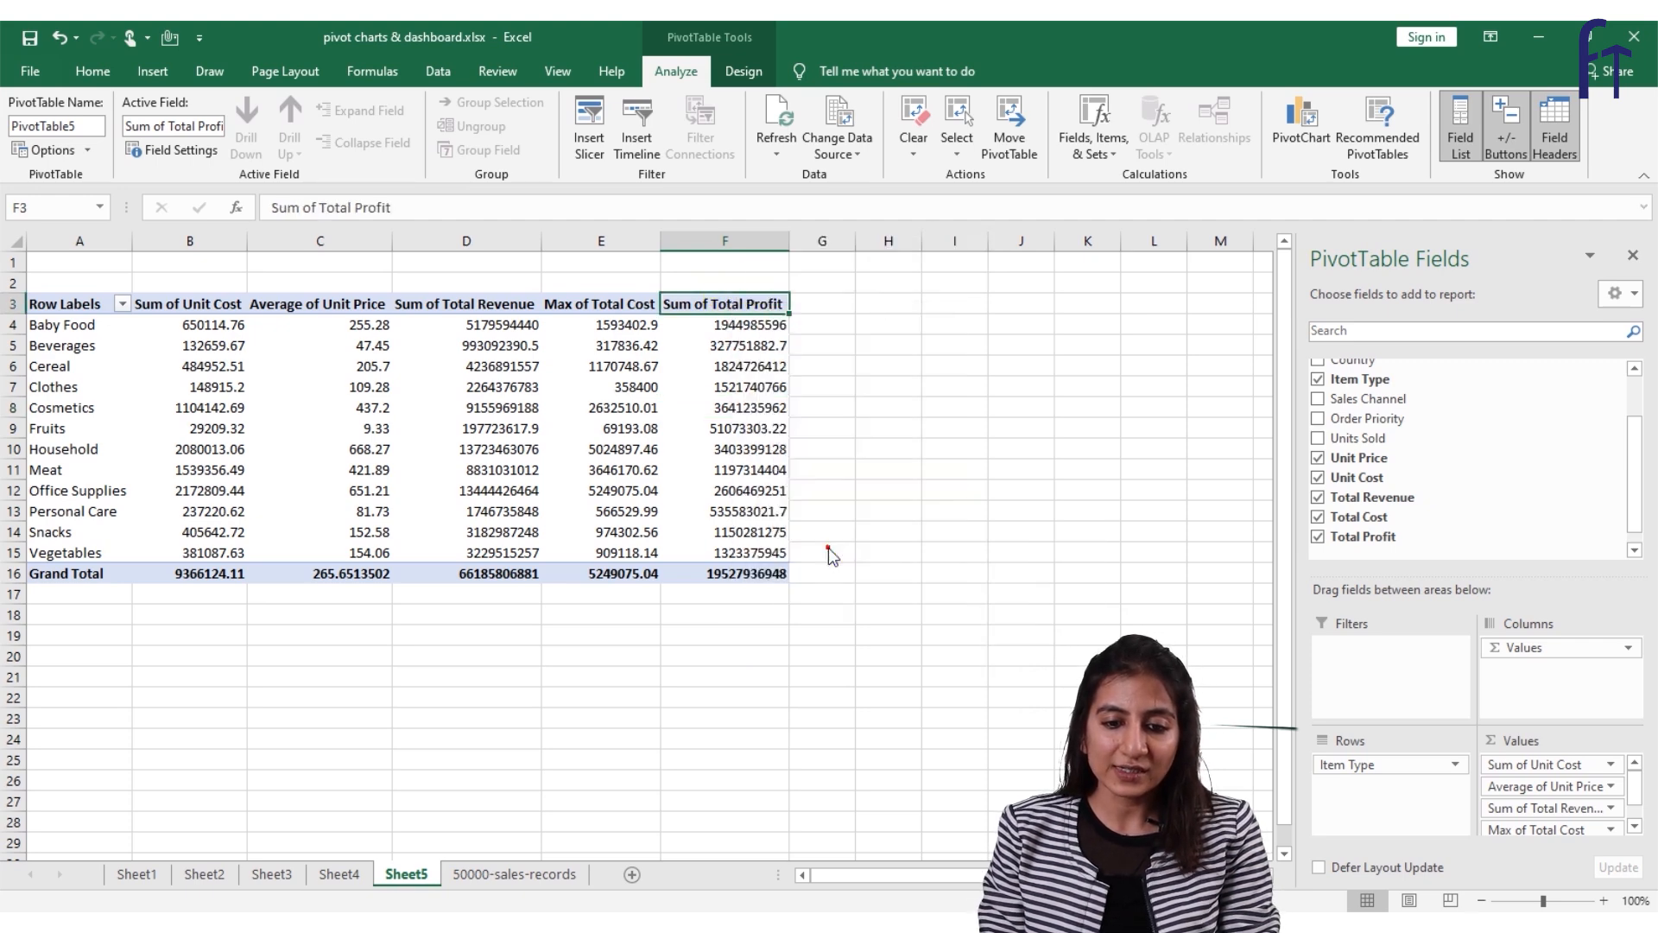
left_click(679, 583)
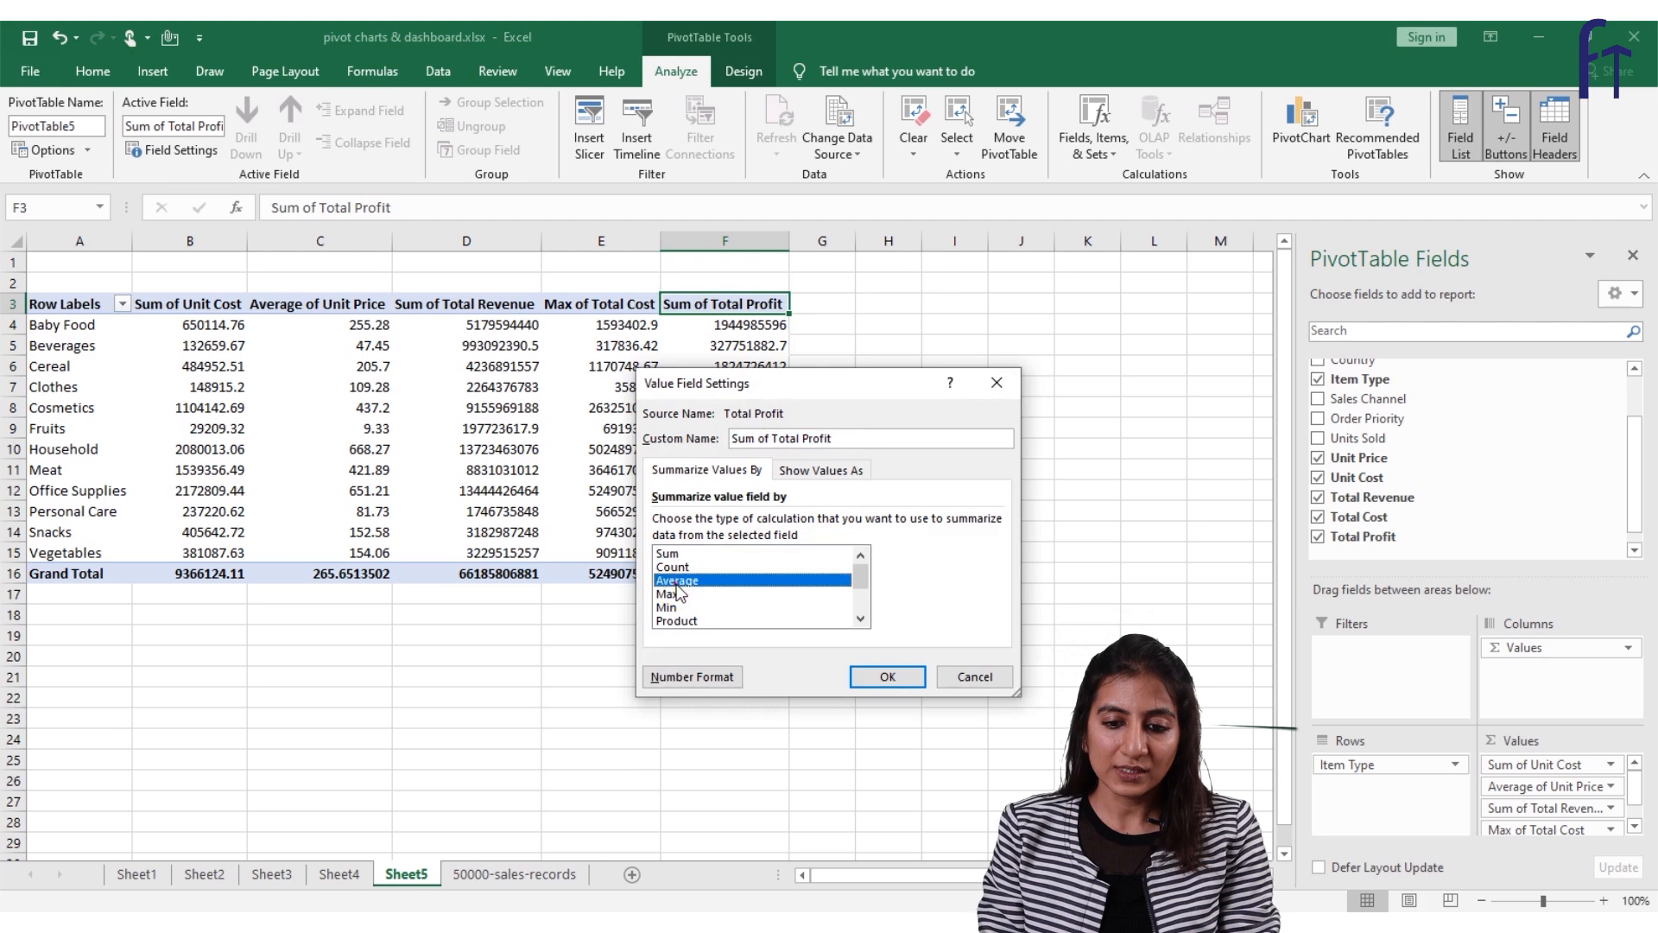
left_click(887, 676)
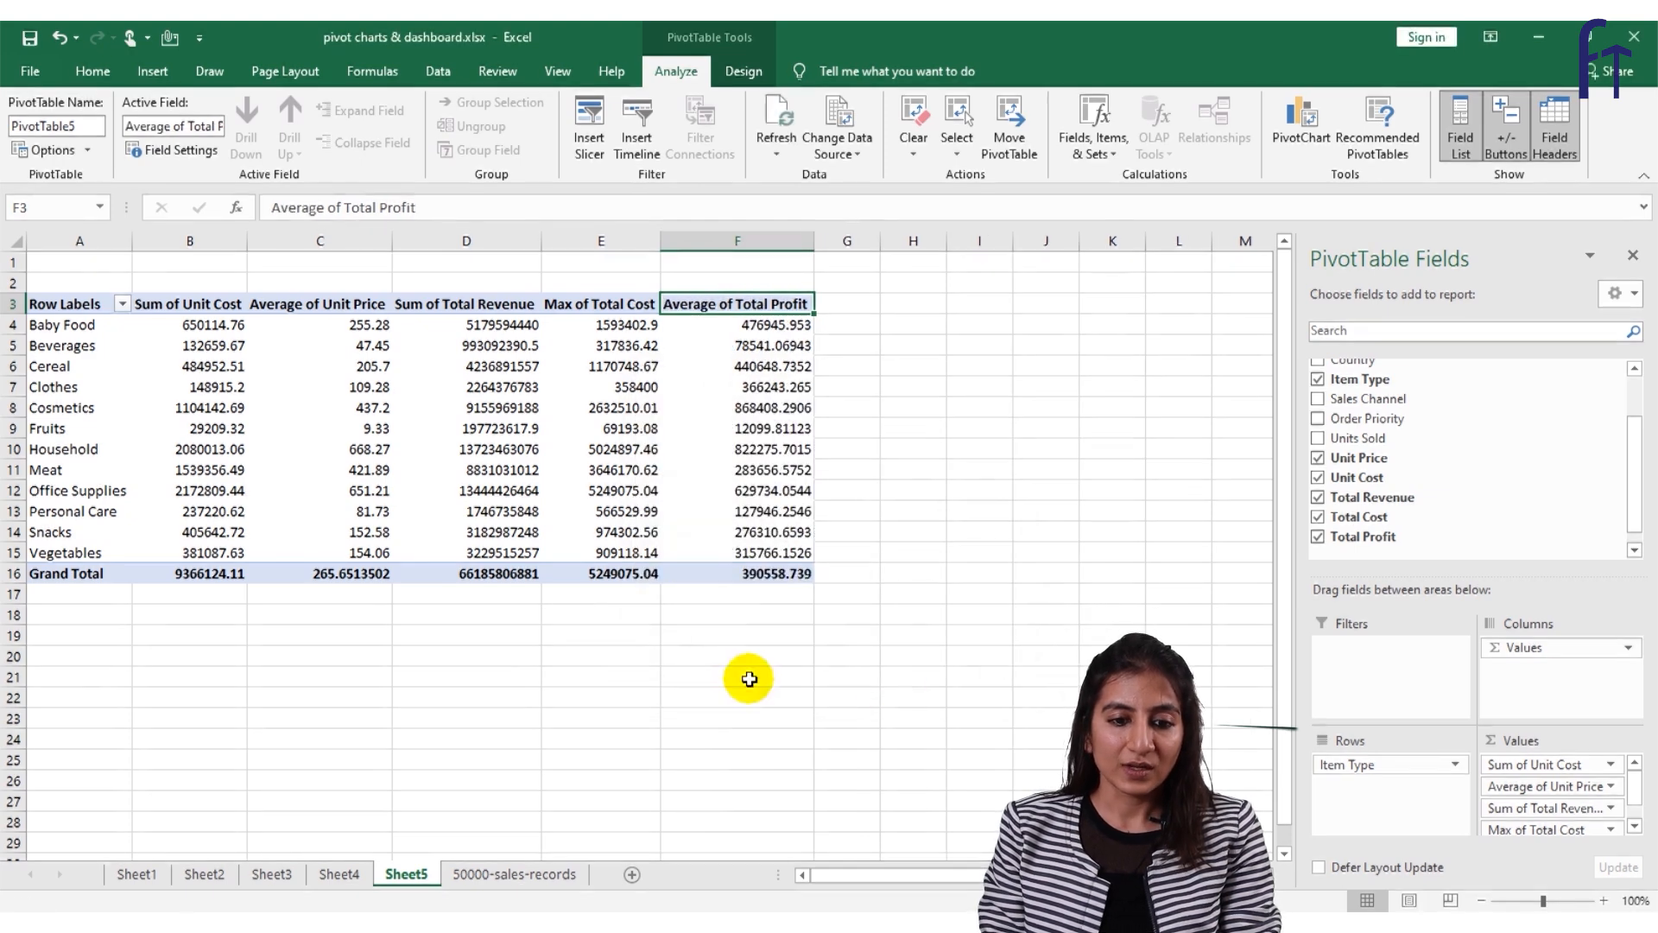
left_click(652, 647)
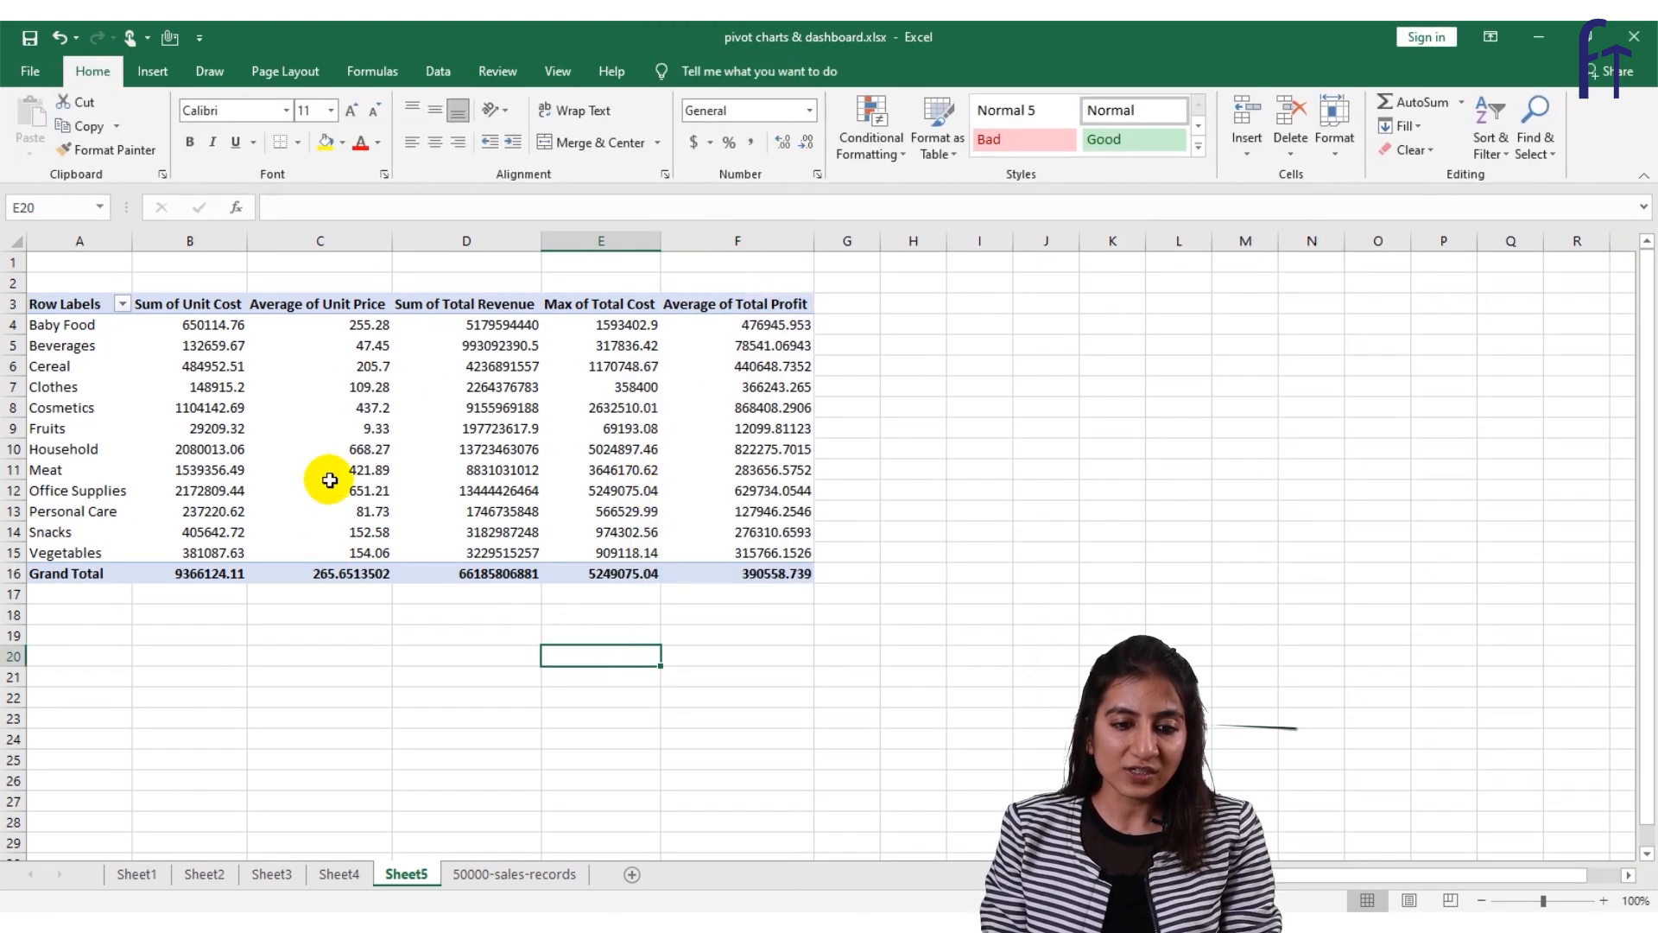
Format the Average of Unit Price field as Number with 0 decimal places and a 1000 separator.
right_click(381, 453)
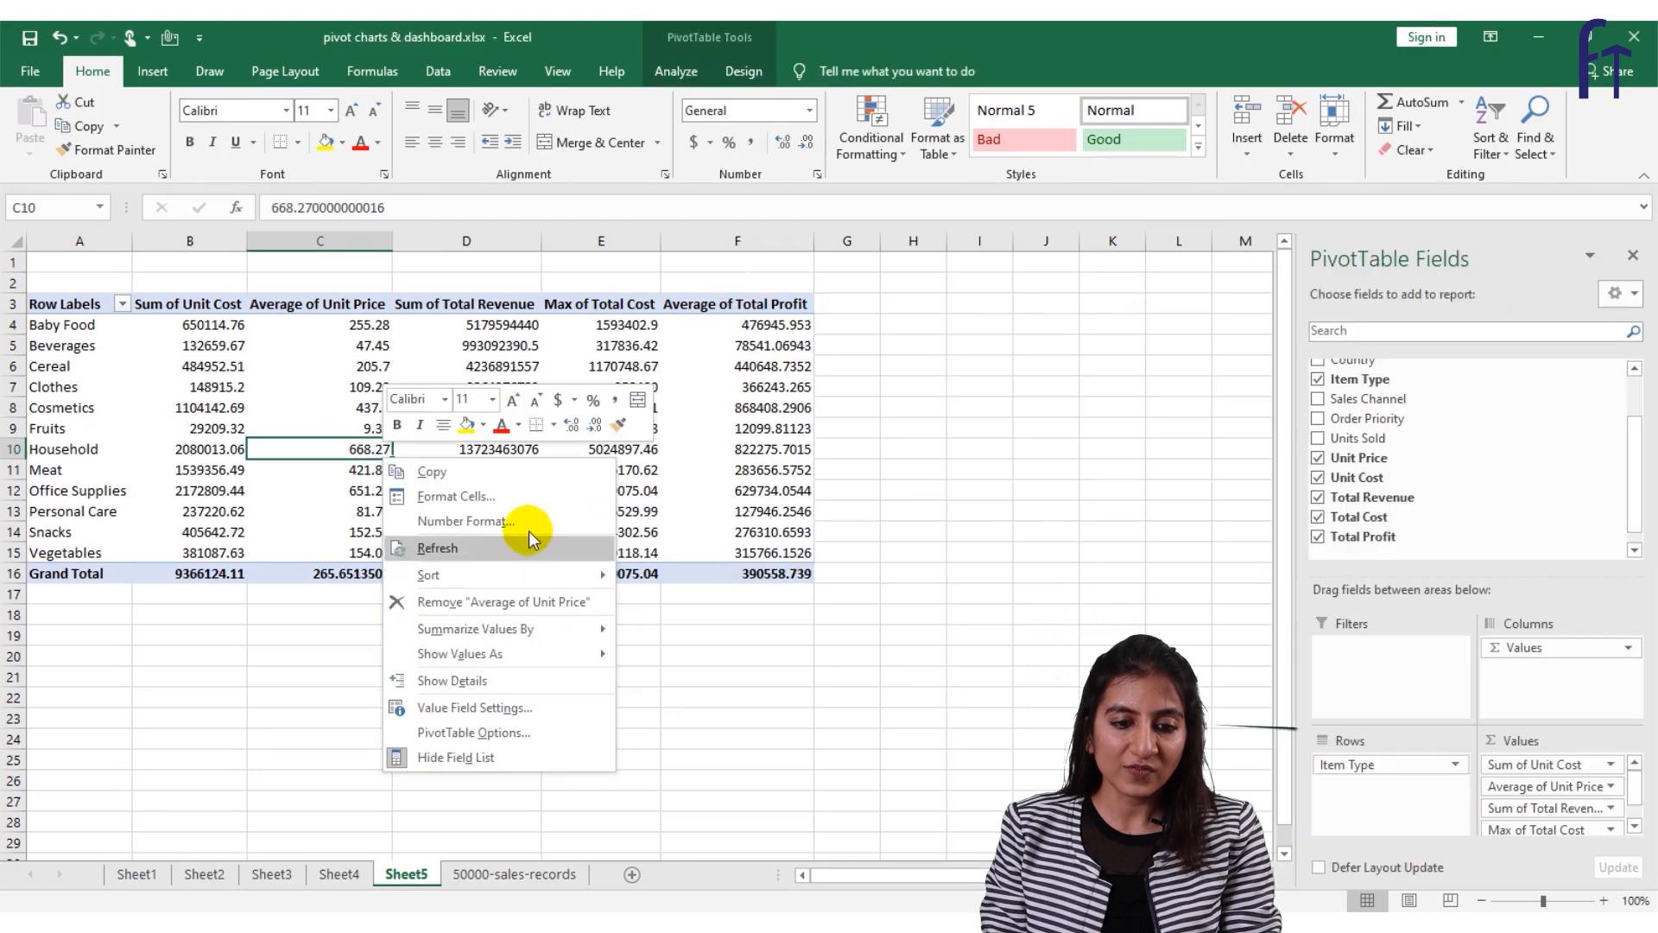
left_click(466, 521)
left_click(313, 370)
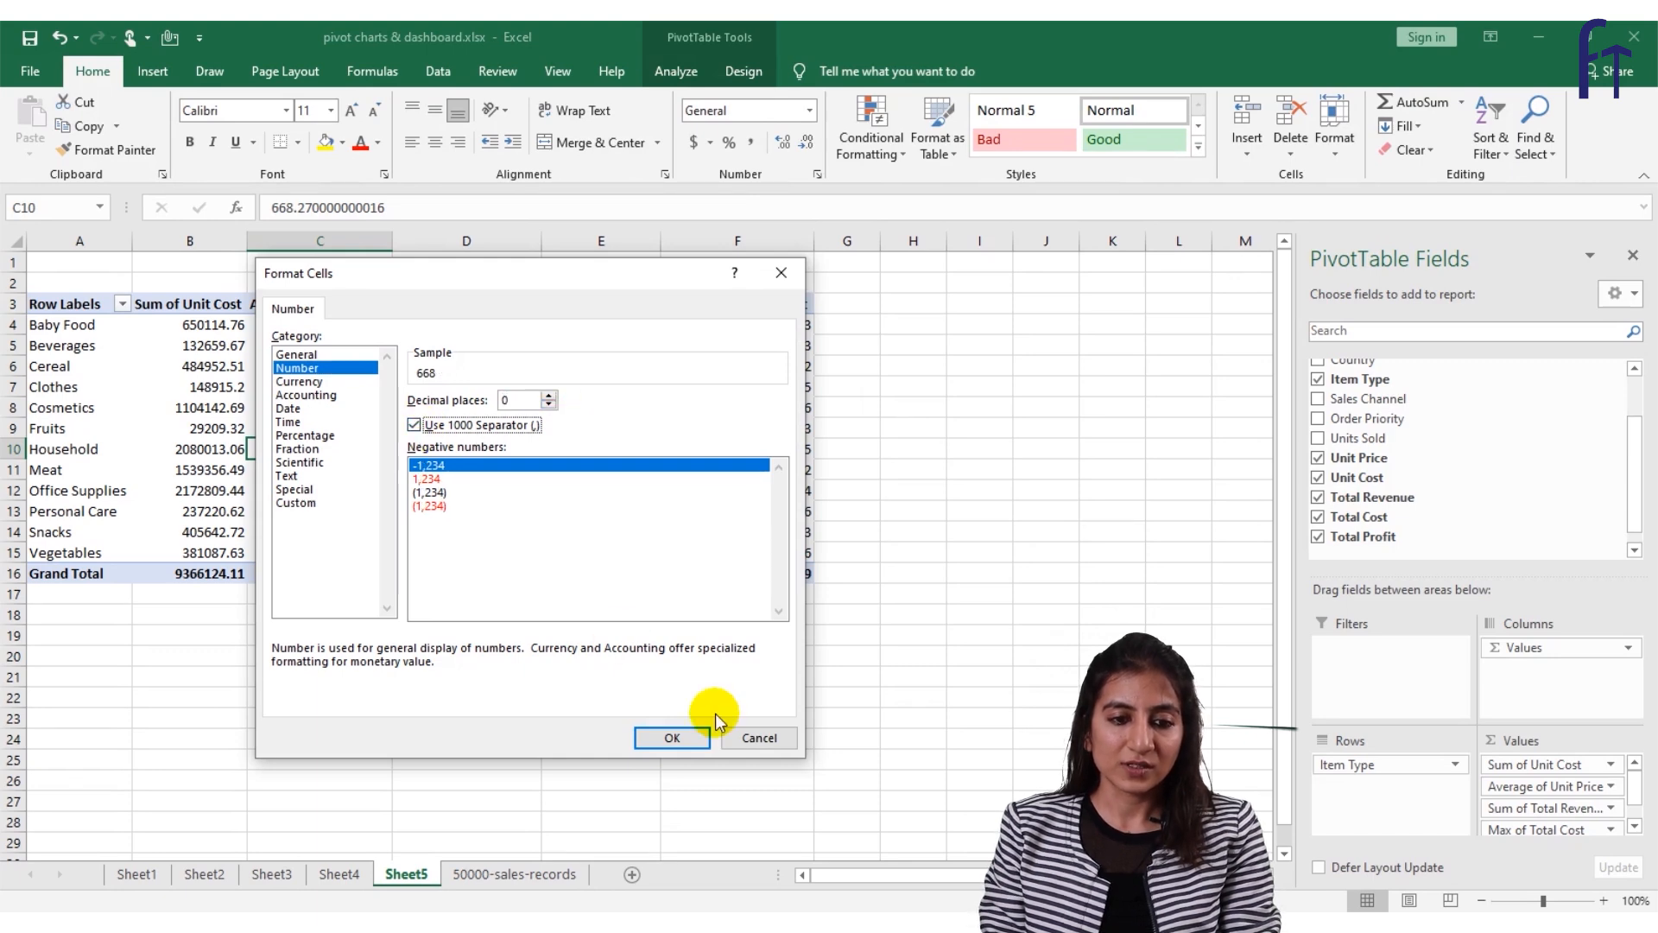
left_click(697, 739)
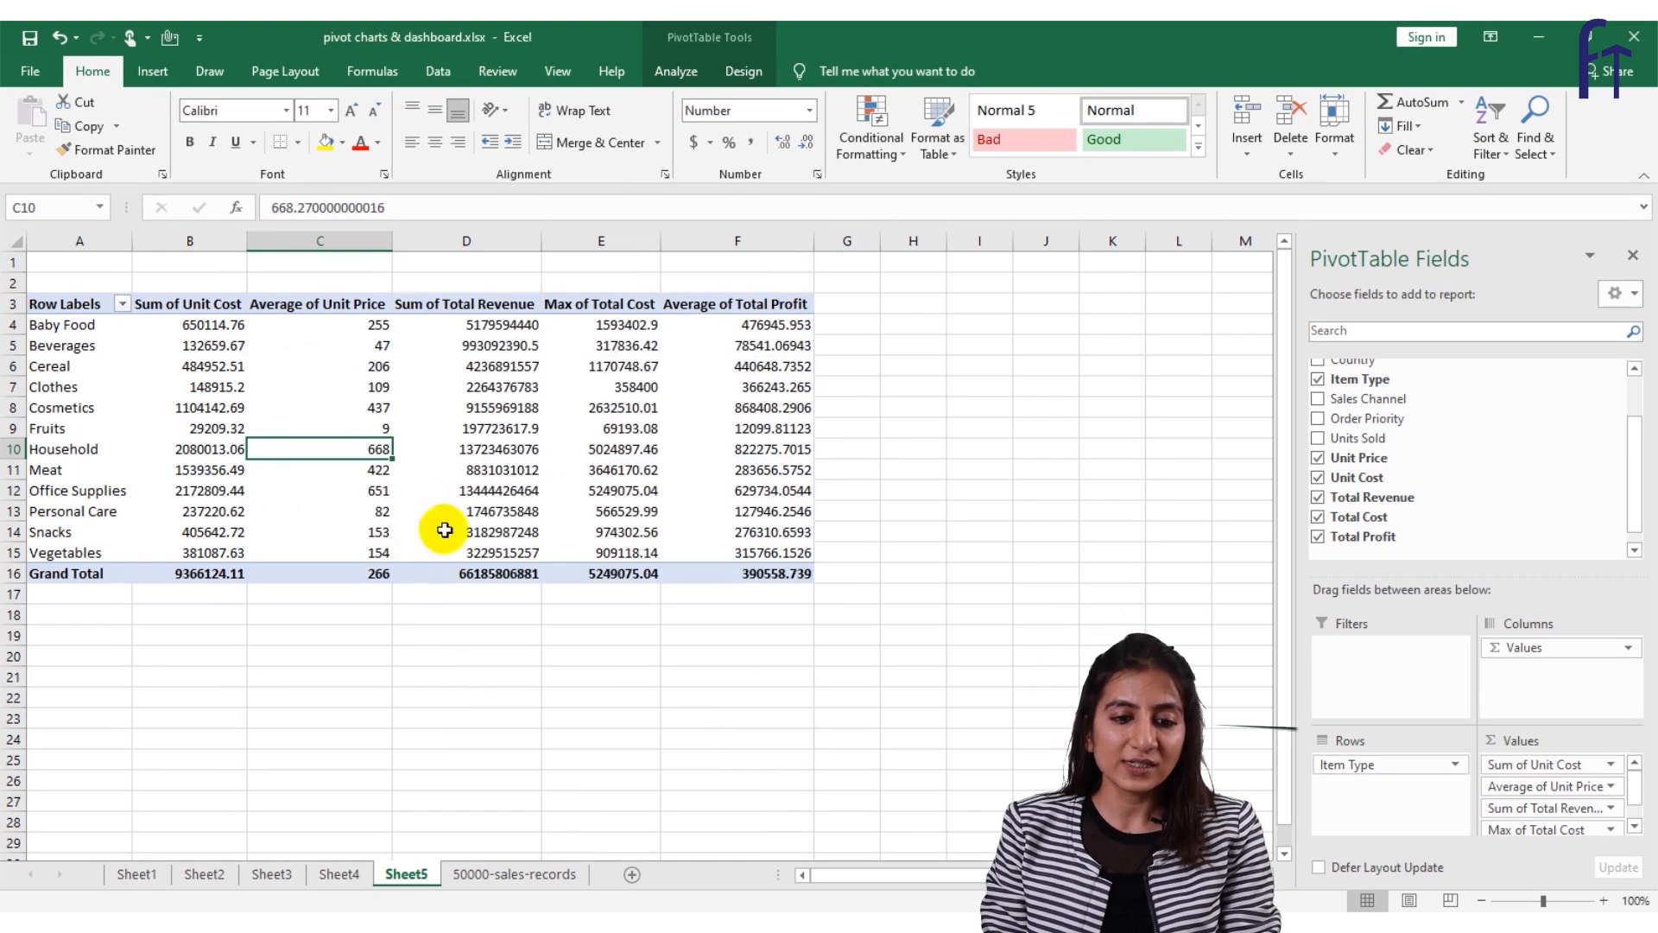
Copy the Average of Unit Price column's number format onto all value cells of the PivotTable with Format Painter.
left_click(199, 326)
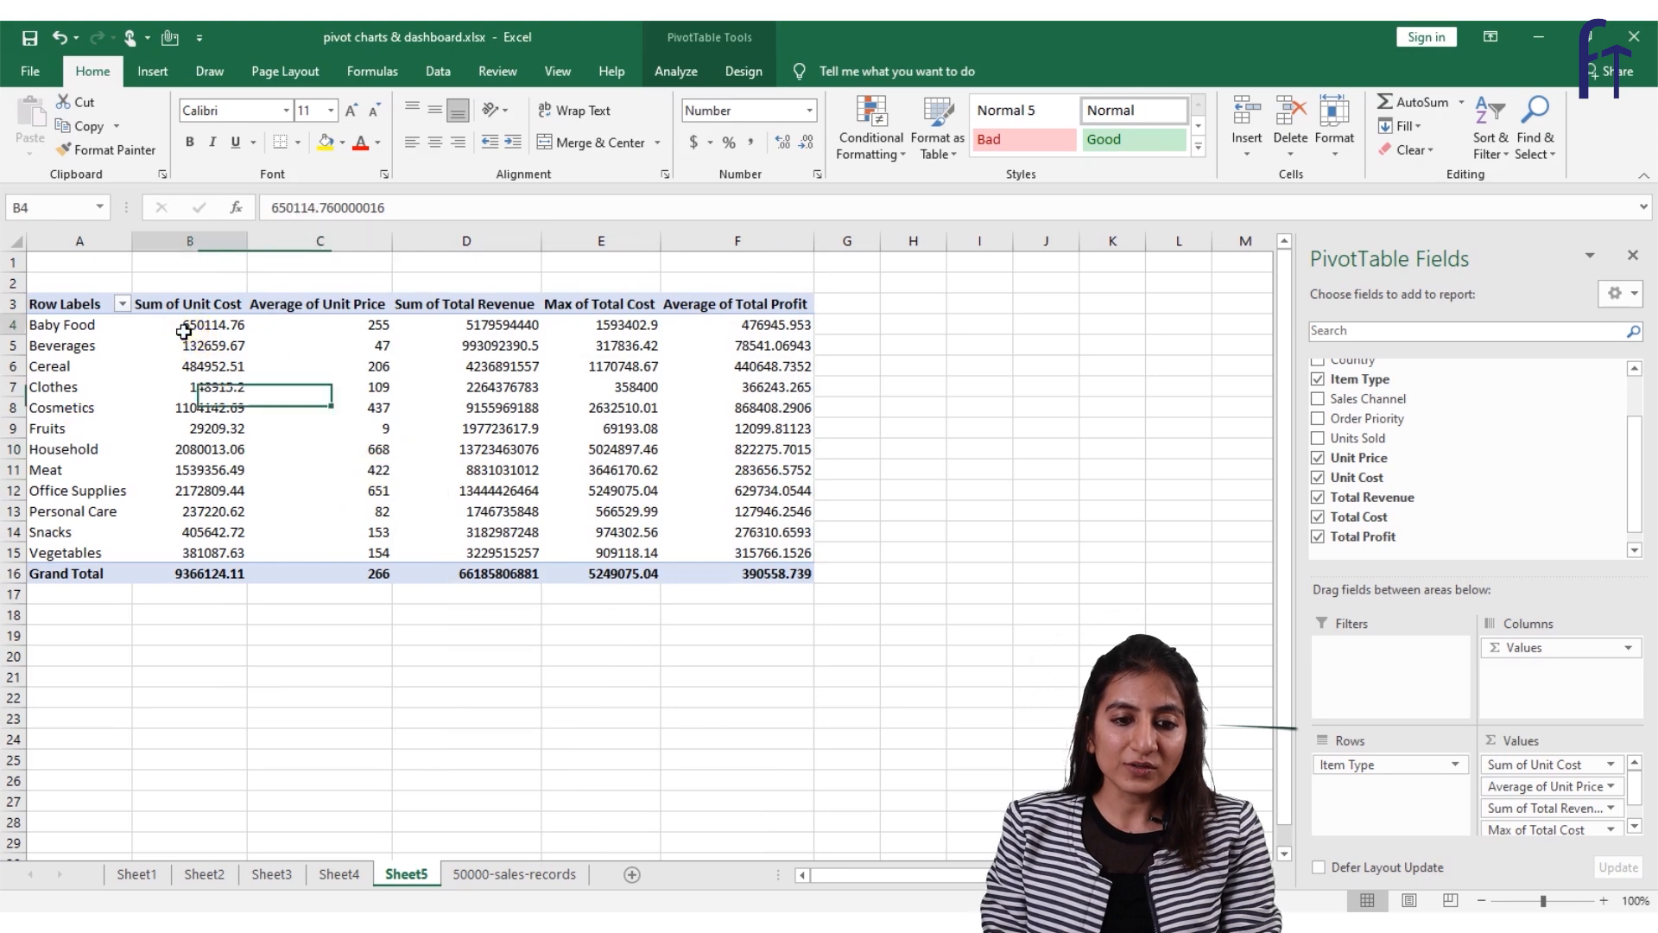
left_click(352, 388)
left_click(138, 156)
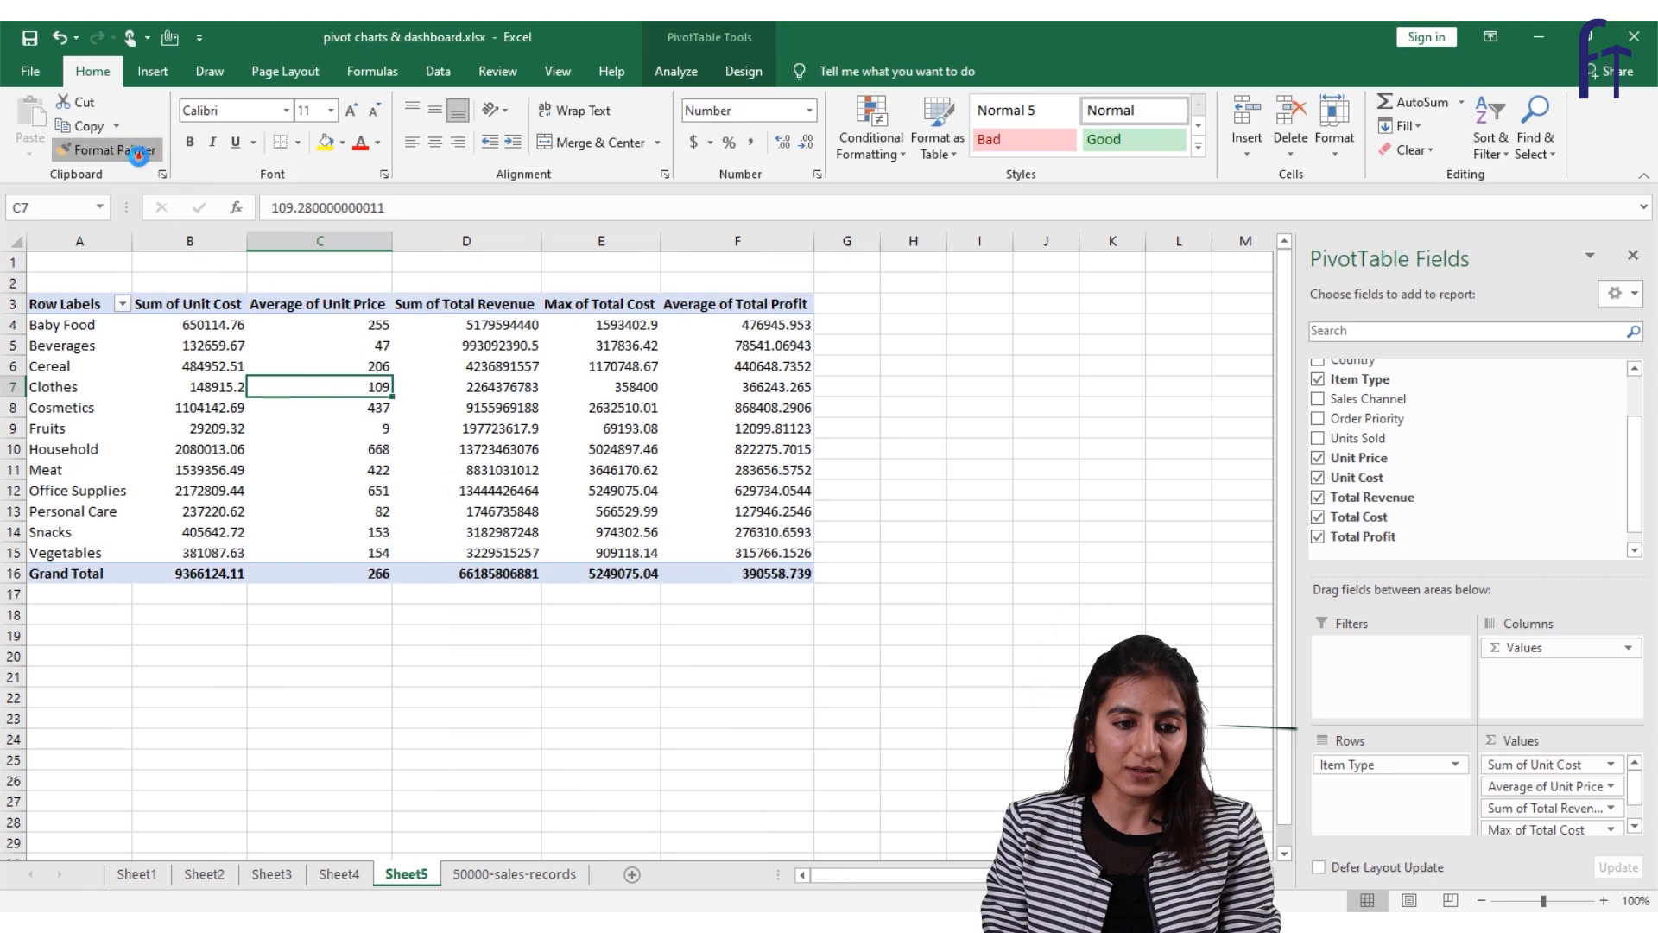
mouse_move(192, 323)
left_mouse_down()
mouse_move(372, 523)
mouse_move(647, 592)
mouse_move(759, 585)
left_mouse_up()
left_click(291, 626)
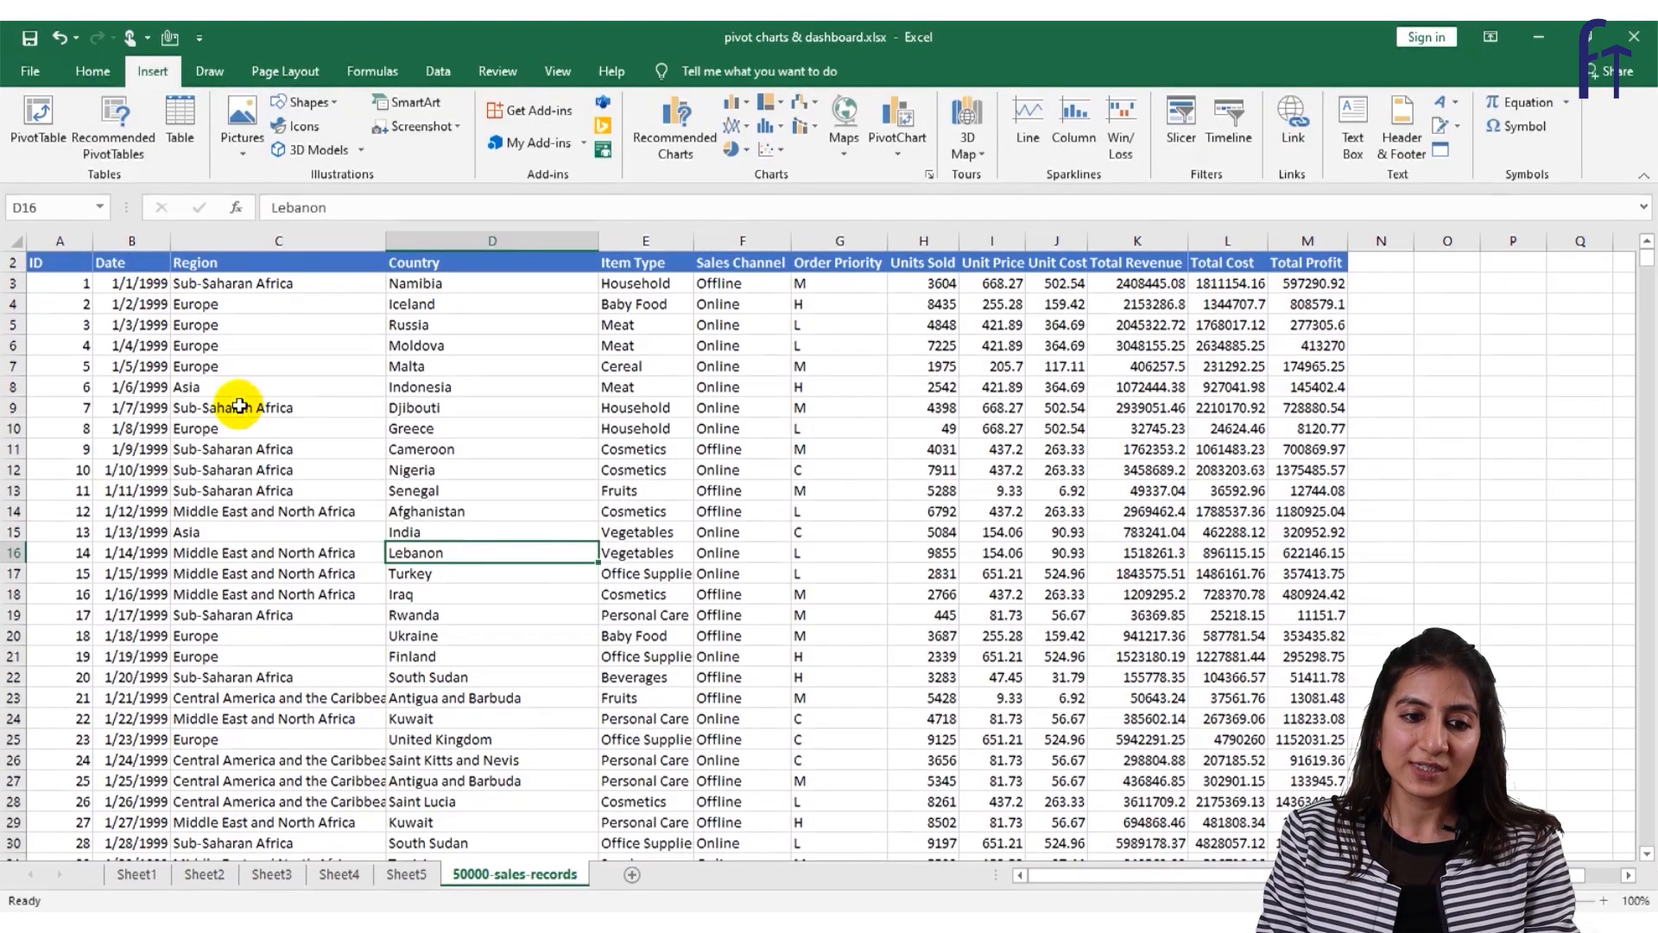
Create a sixth PivotTable from the 50000-sales-records data on a new worksheet, with Item Type as columns and Country as rows.
left_click(39, 130)
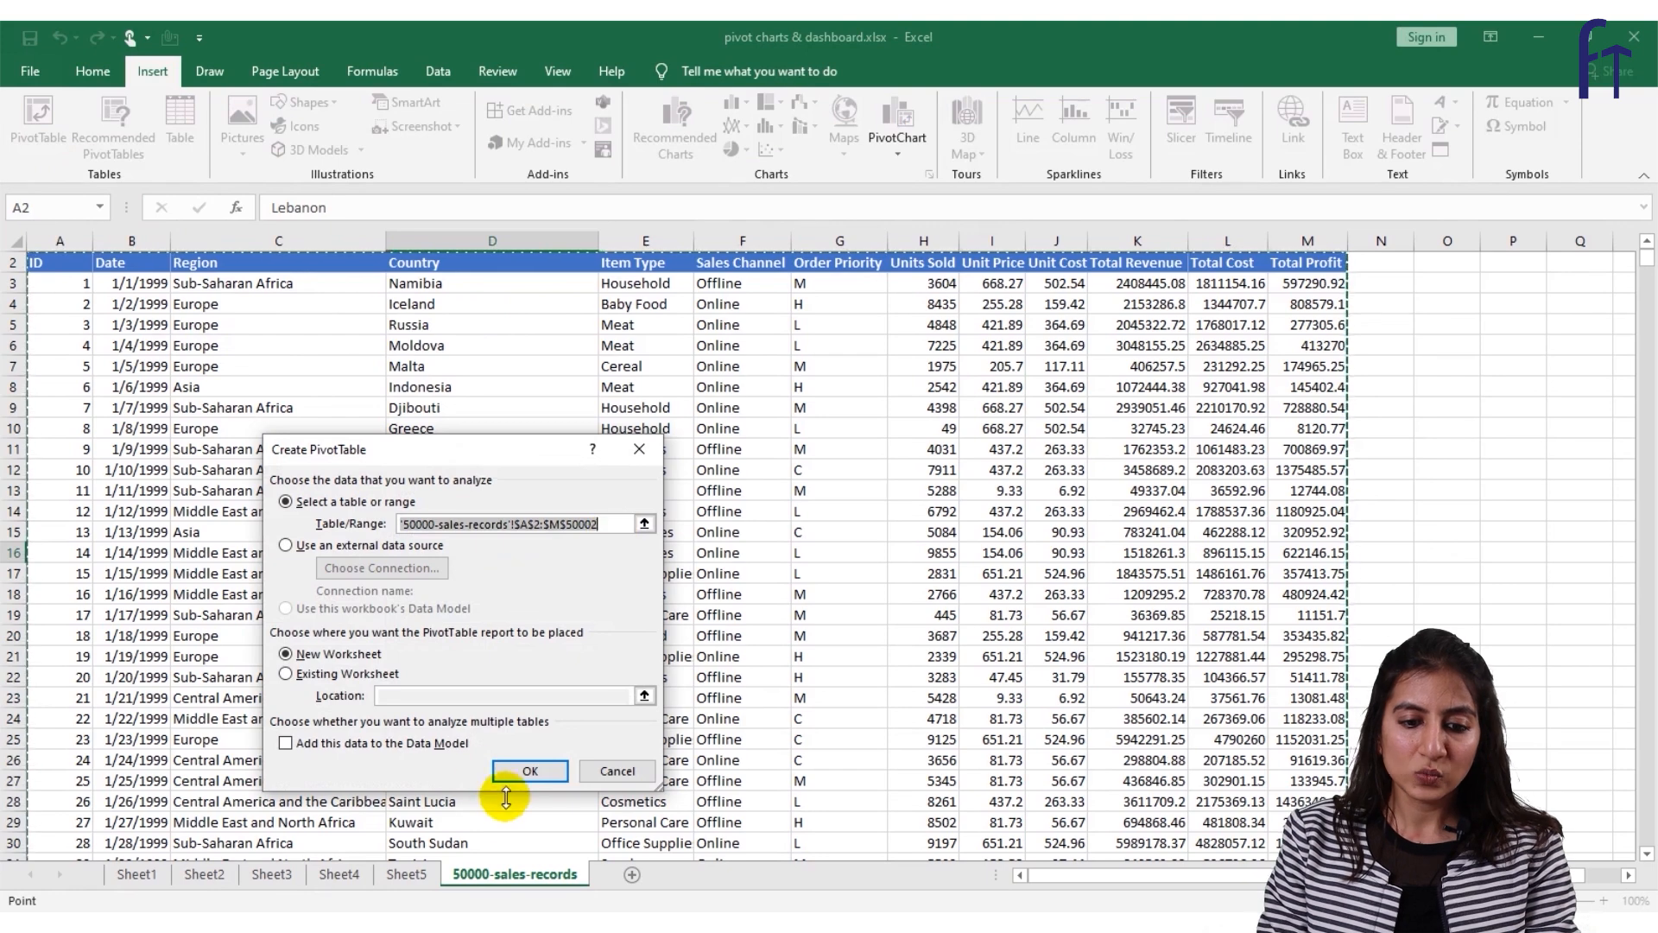
left_click(529, 770)
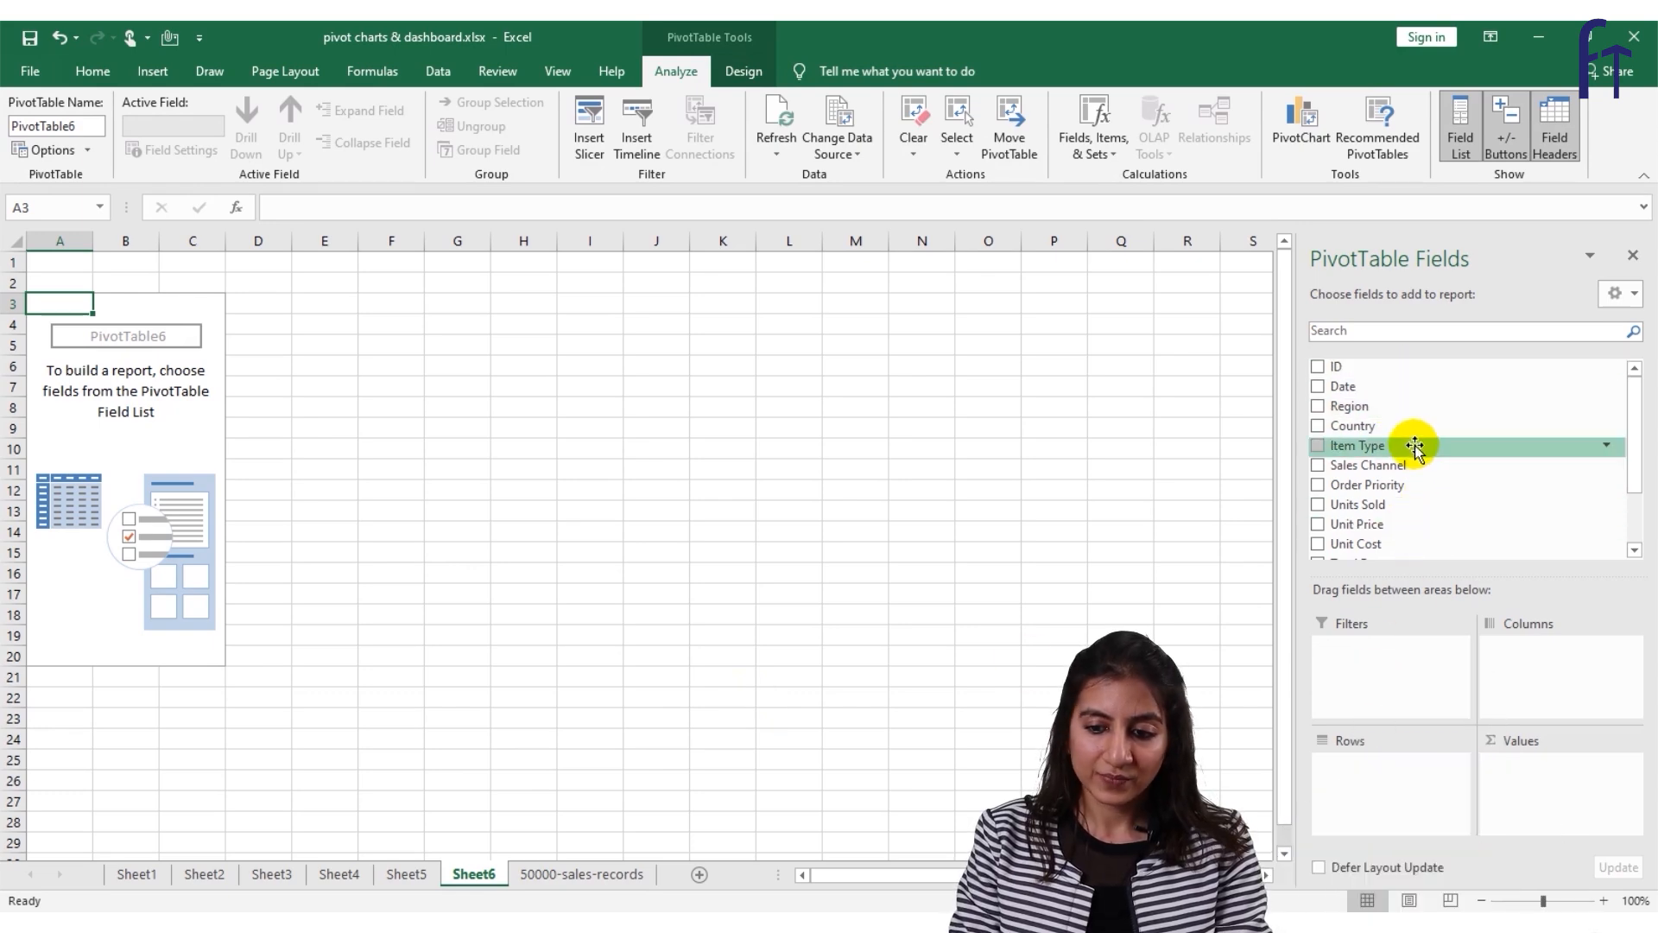
left_click_drag(1414, 446, 1503, 653)
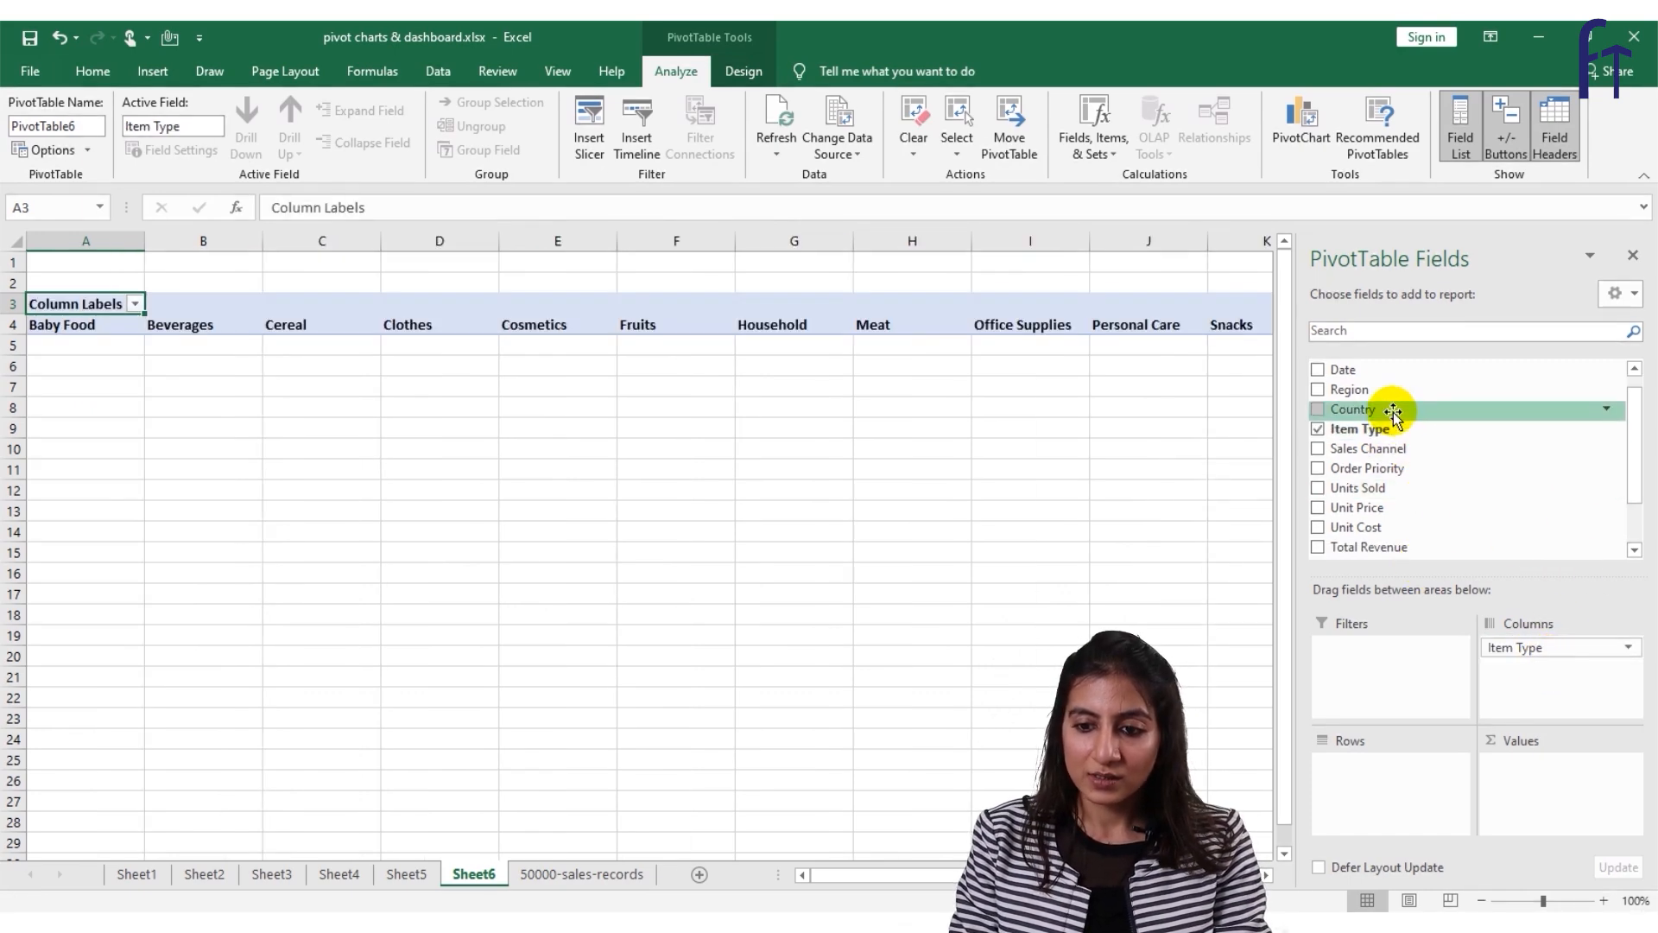
left_click_drag(1394, 436, 1384, 822)
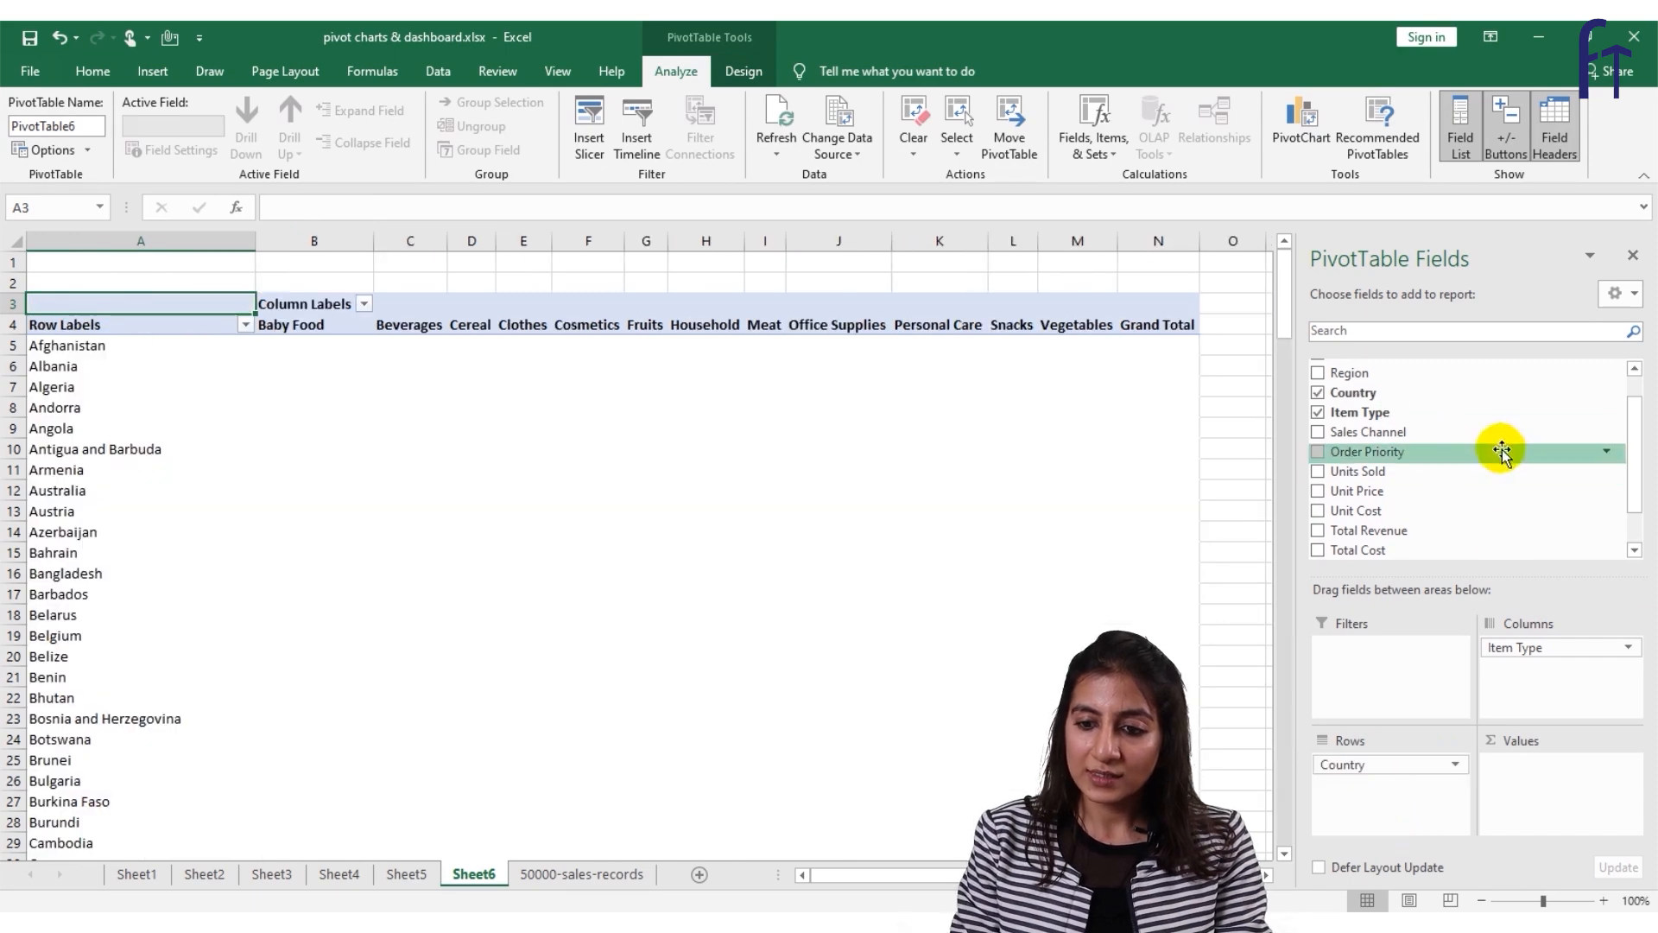
Add Units Sold as the summed value field of the PivotTable with countries as rows and item types as columns.
left_click_drag(1421, 479, 1555, 790)
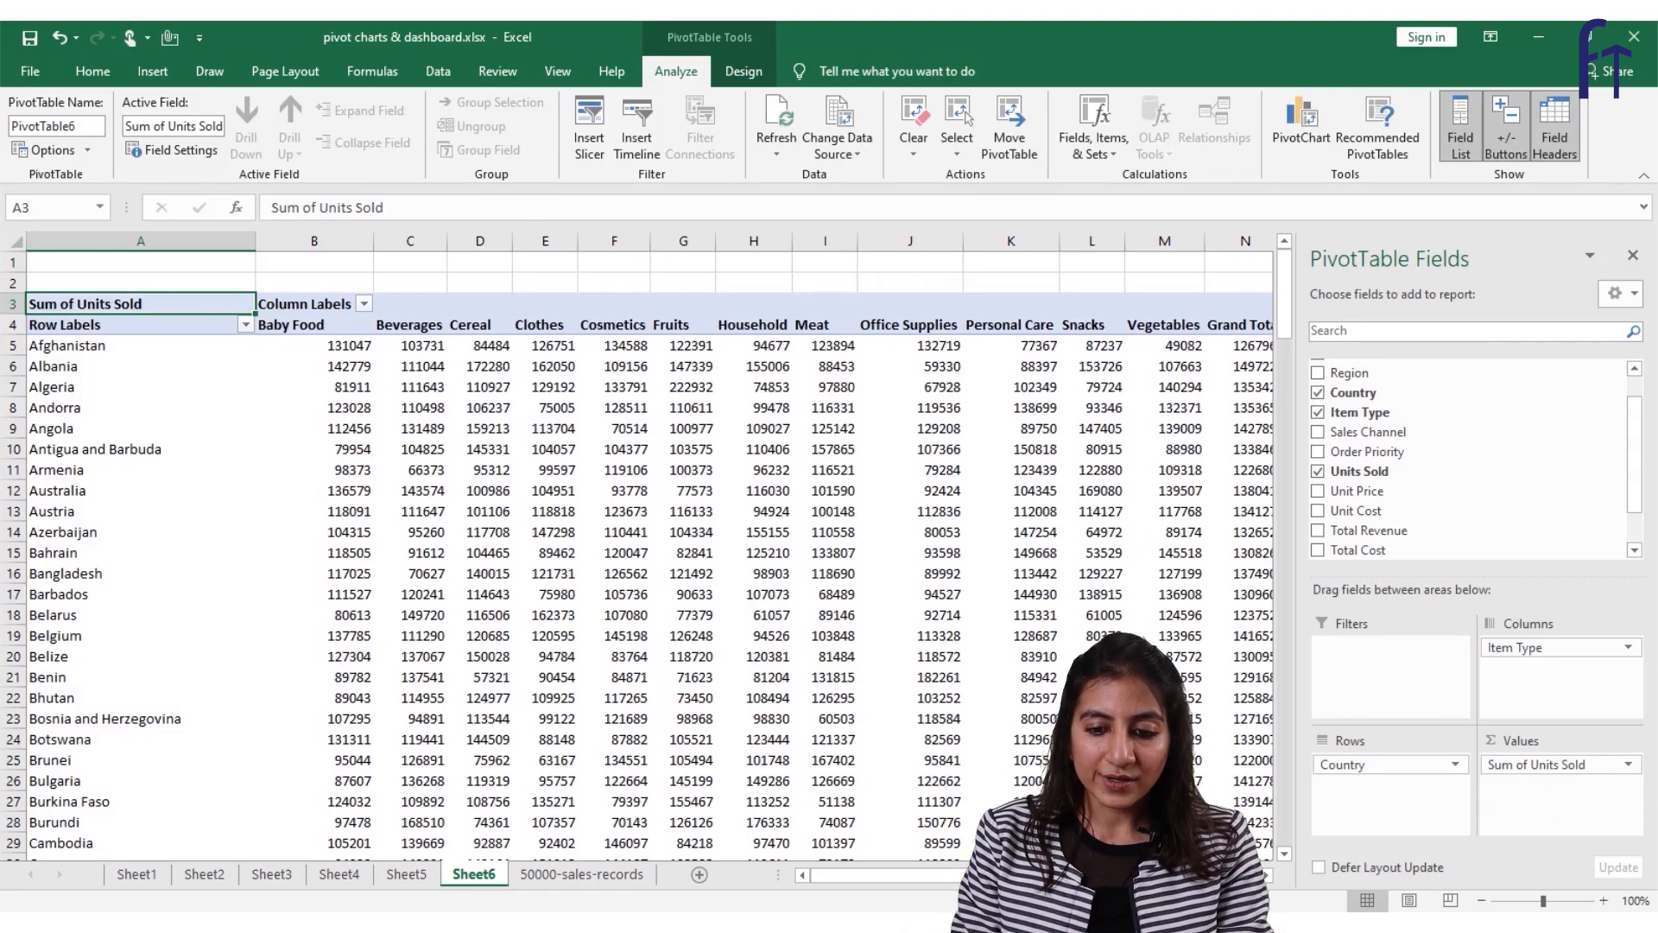
left_click_drag(984, 875, 907, 882)
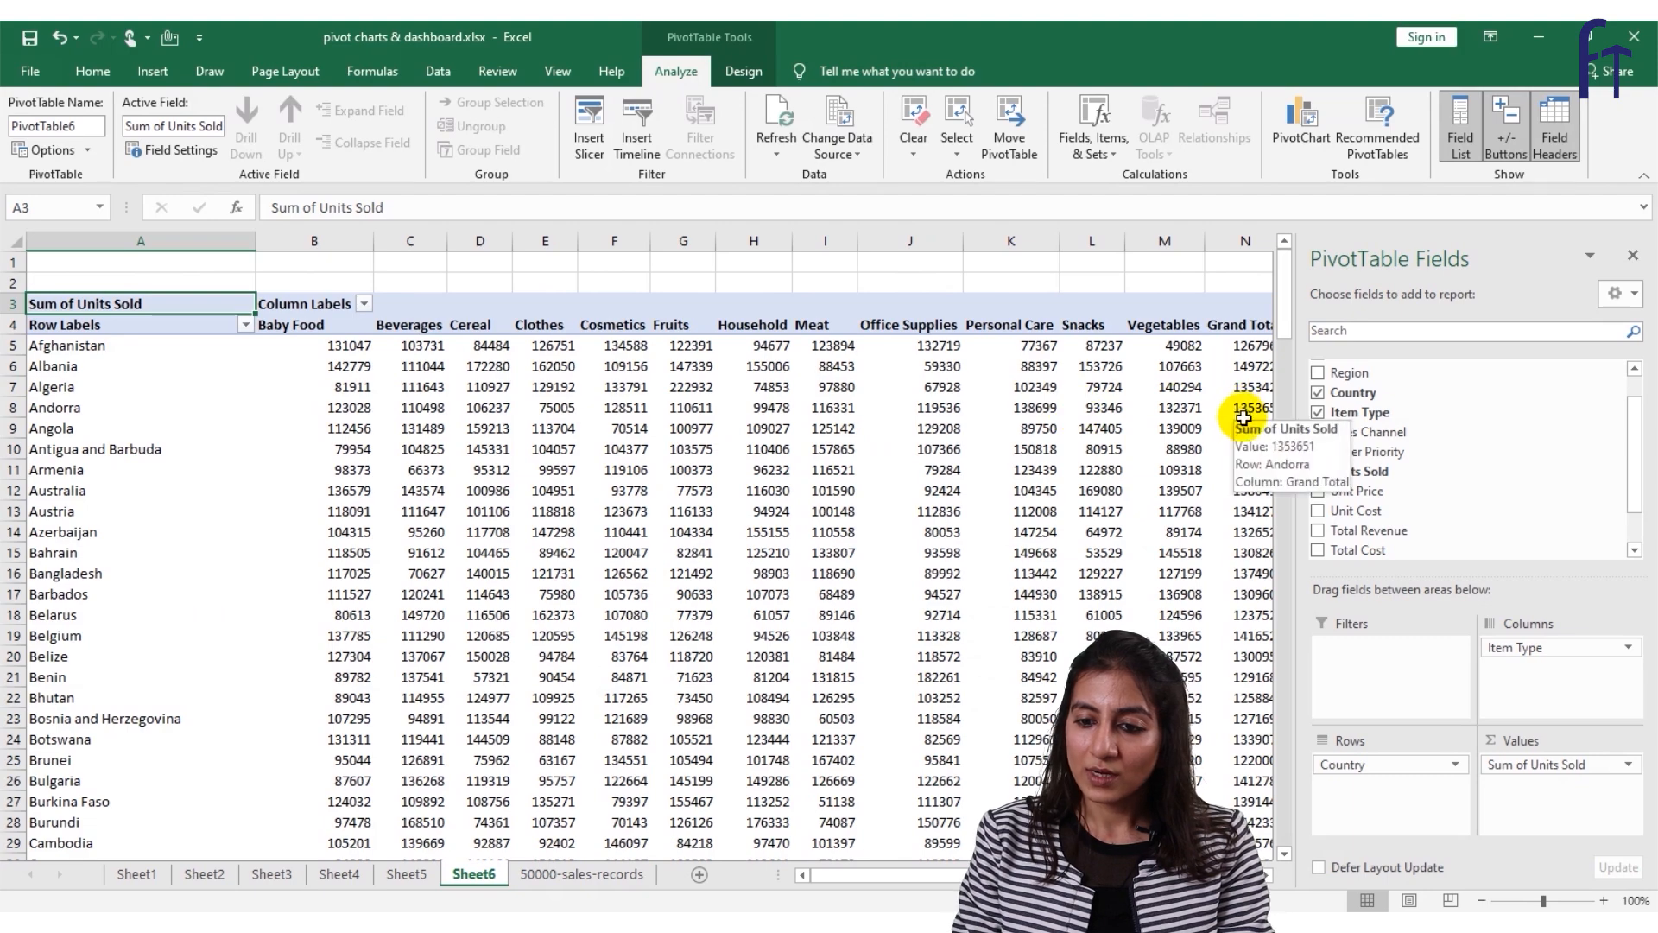
Create a PivotTable from the 50000-sales-records data on a new worksheet, with Item Type as columns, Region as rows and Sum of Units Sold as values.
left_click(581, 874)
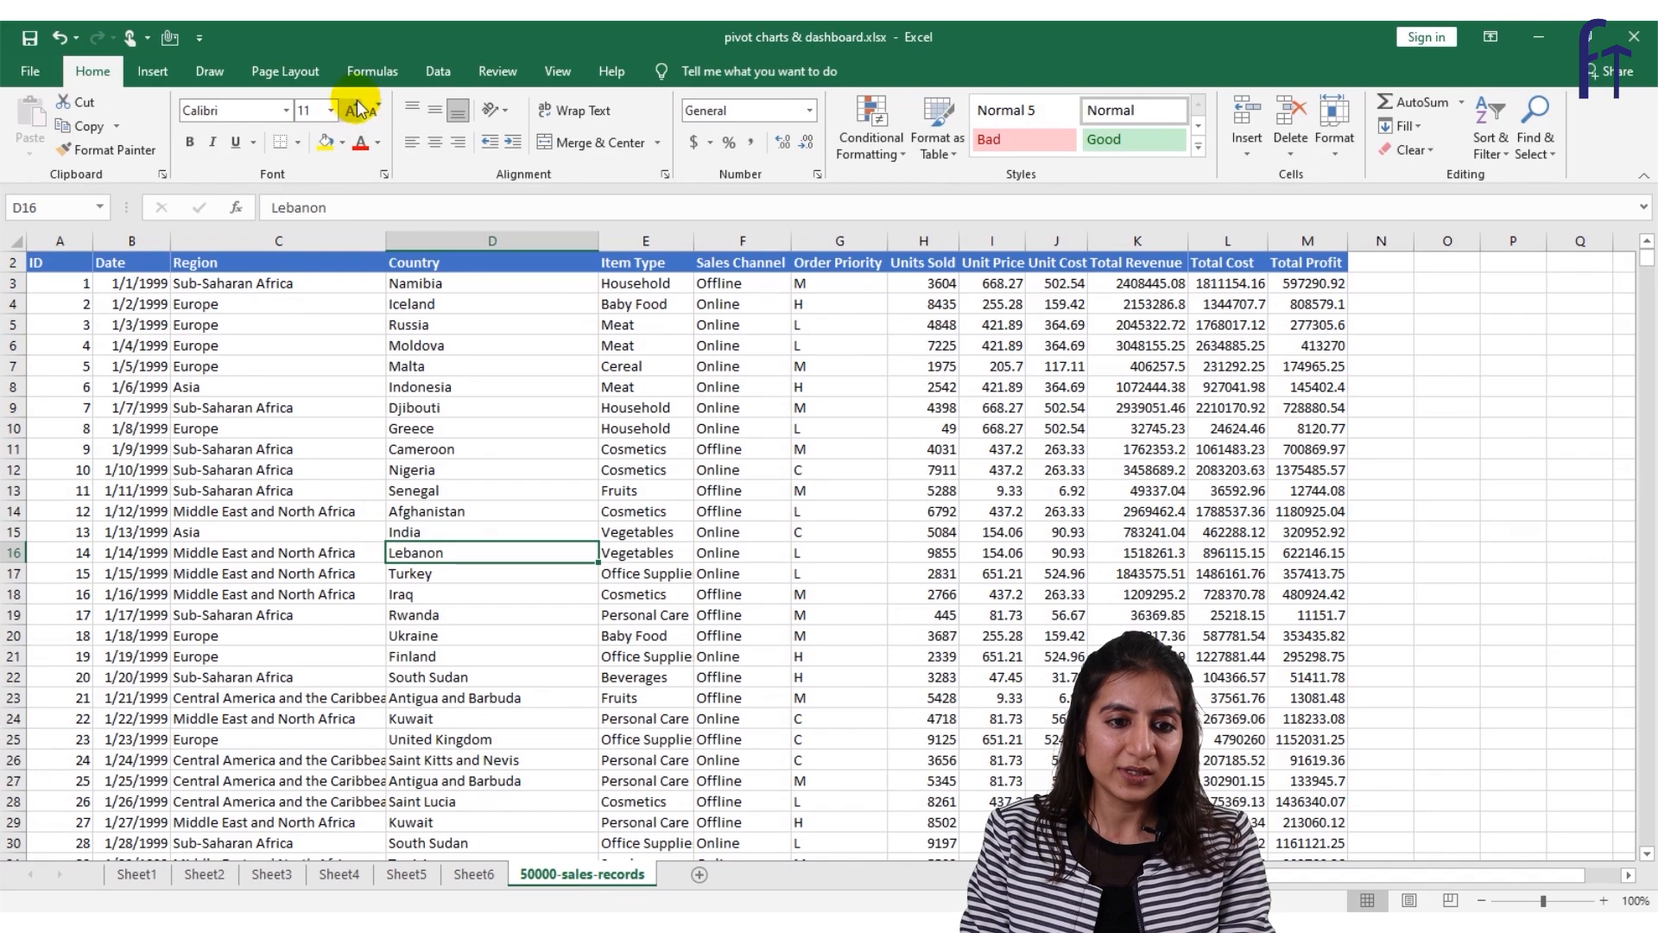
left_click(150, 74)
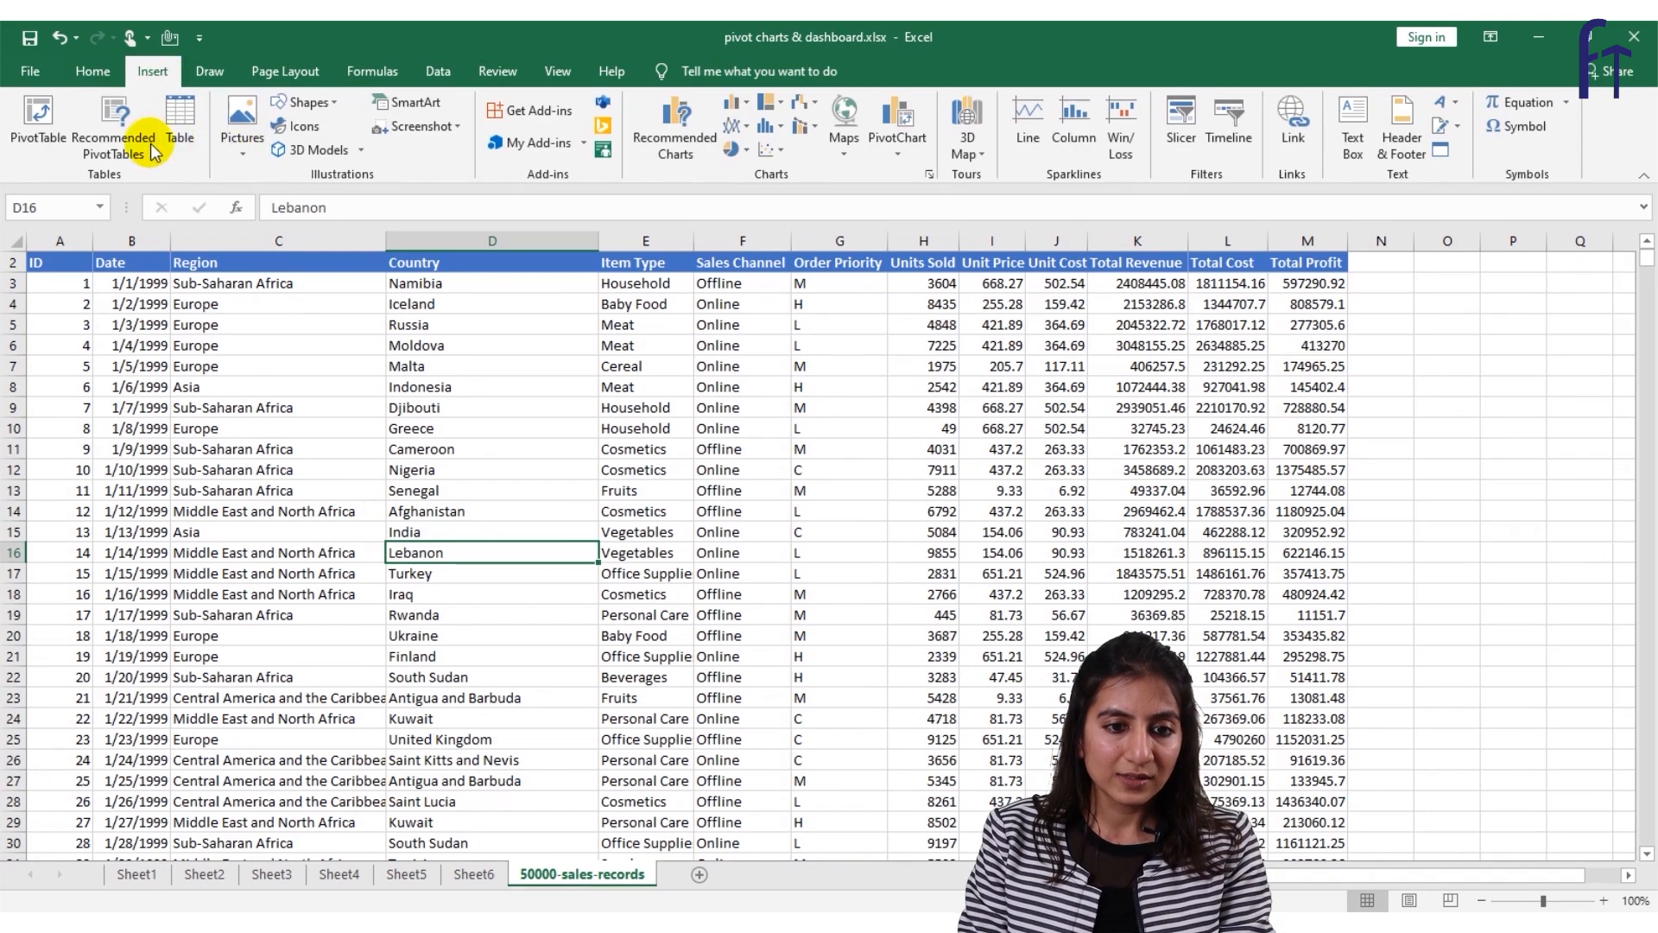
left_click(54, 125)
left_click(535, 767)
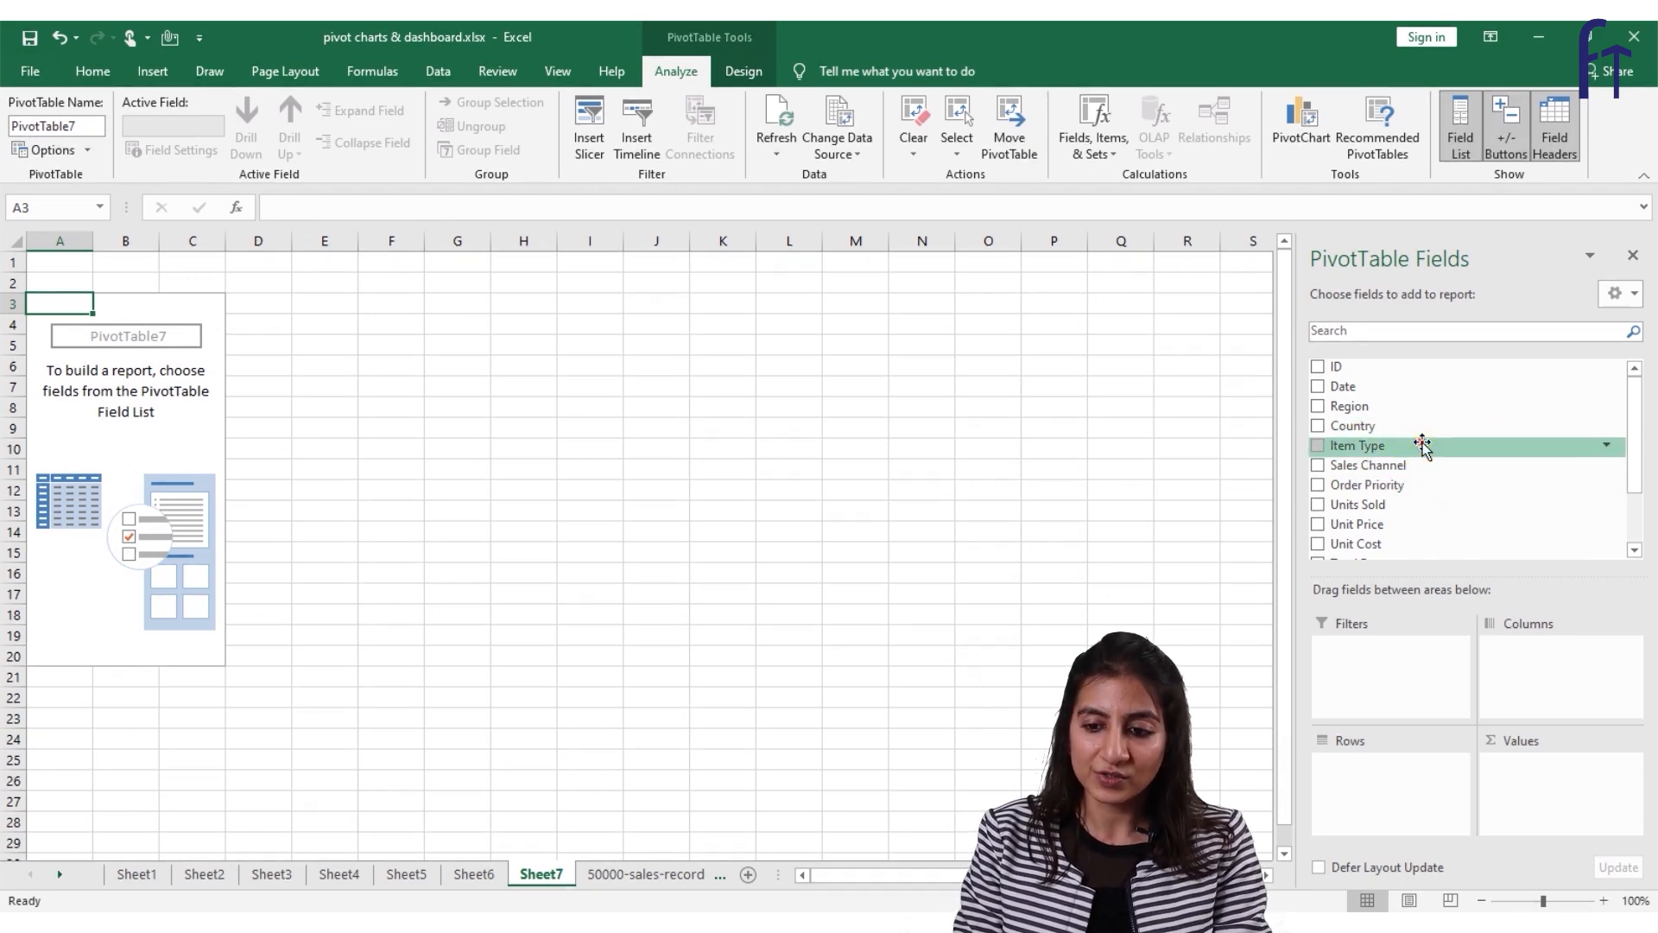
left_click_drag(1423, 446, 1537, 661)
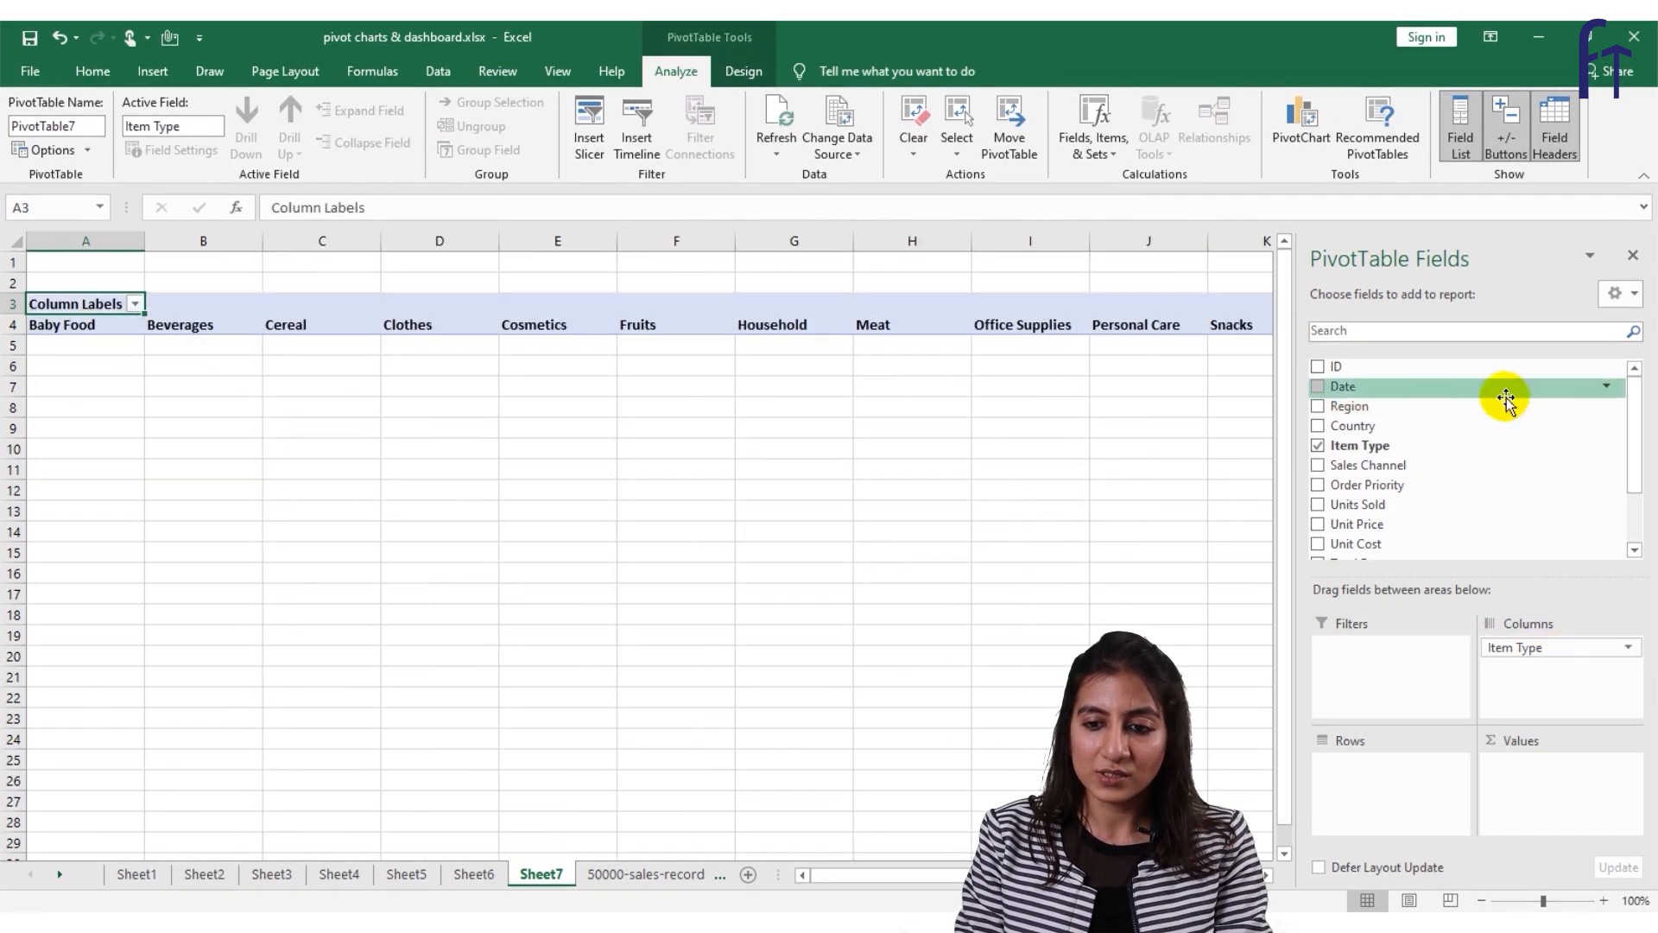
left_click_drag(1417, 409, 1371, 782)
left_click_drag(1398, 518, 1554, 767)
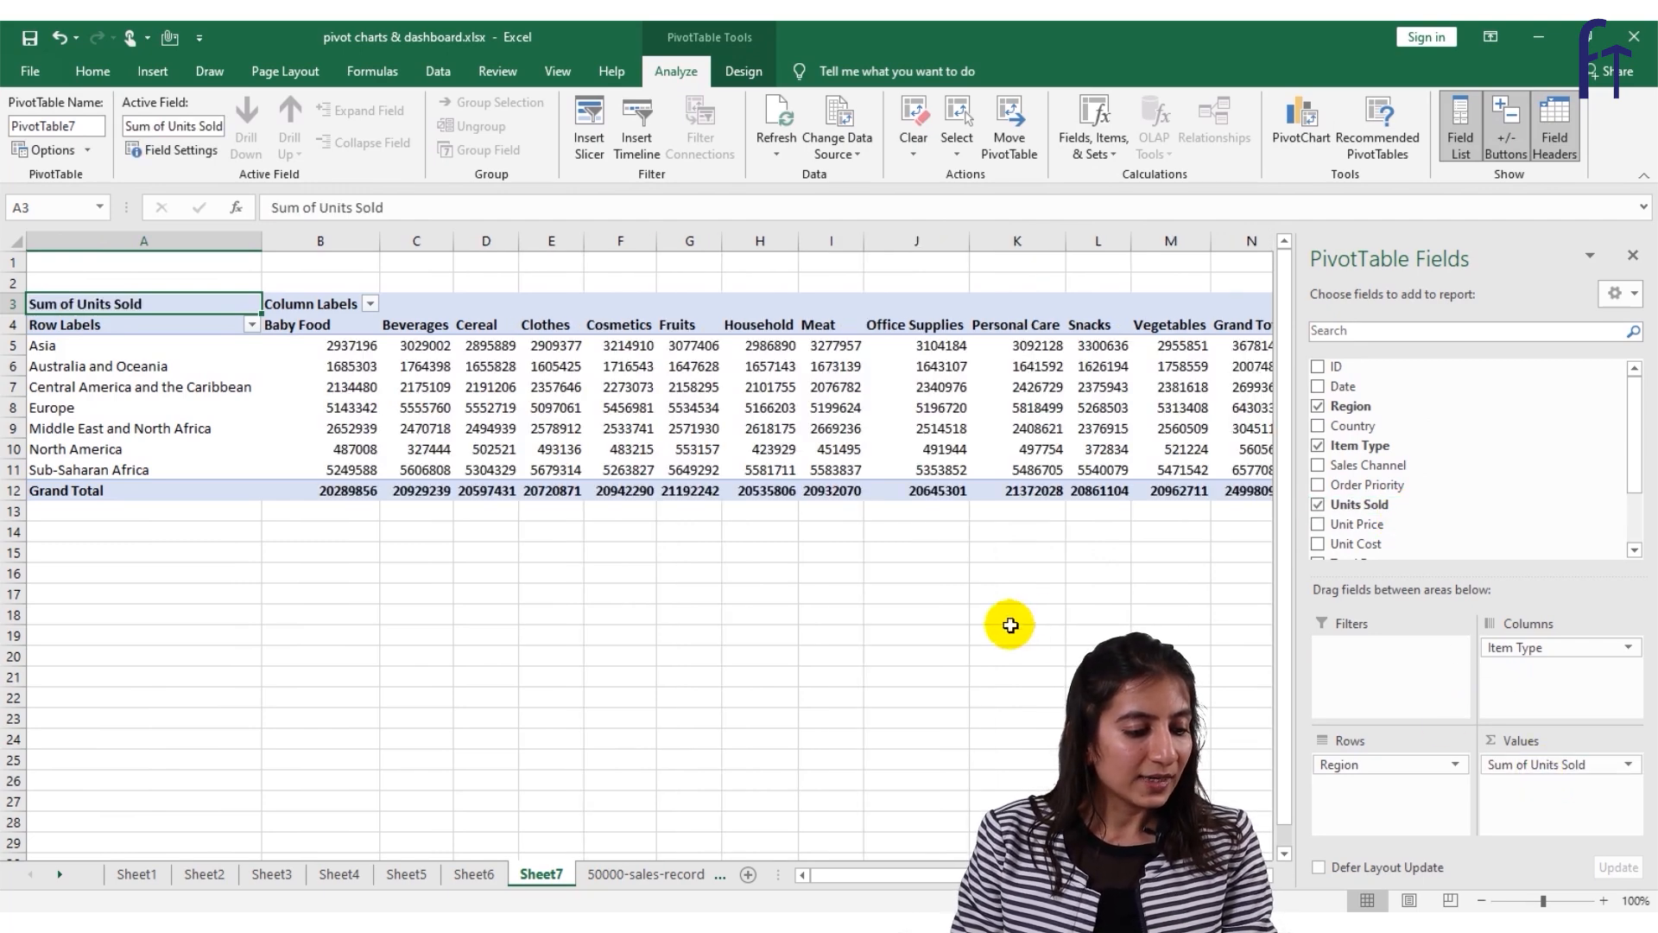
Create another PivotTable from the 50000-sales-records data on a new worksheet, with Region as rows and Sum of Total Revenue as values.
left_click(623, 875)
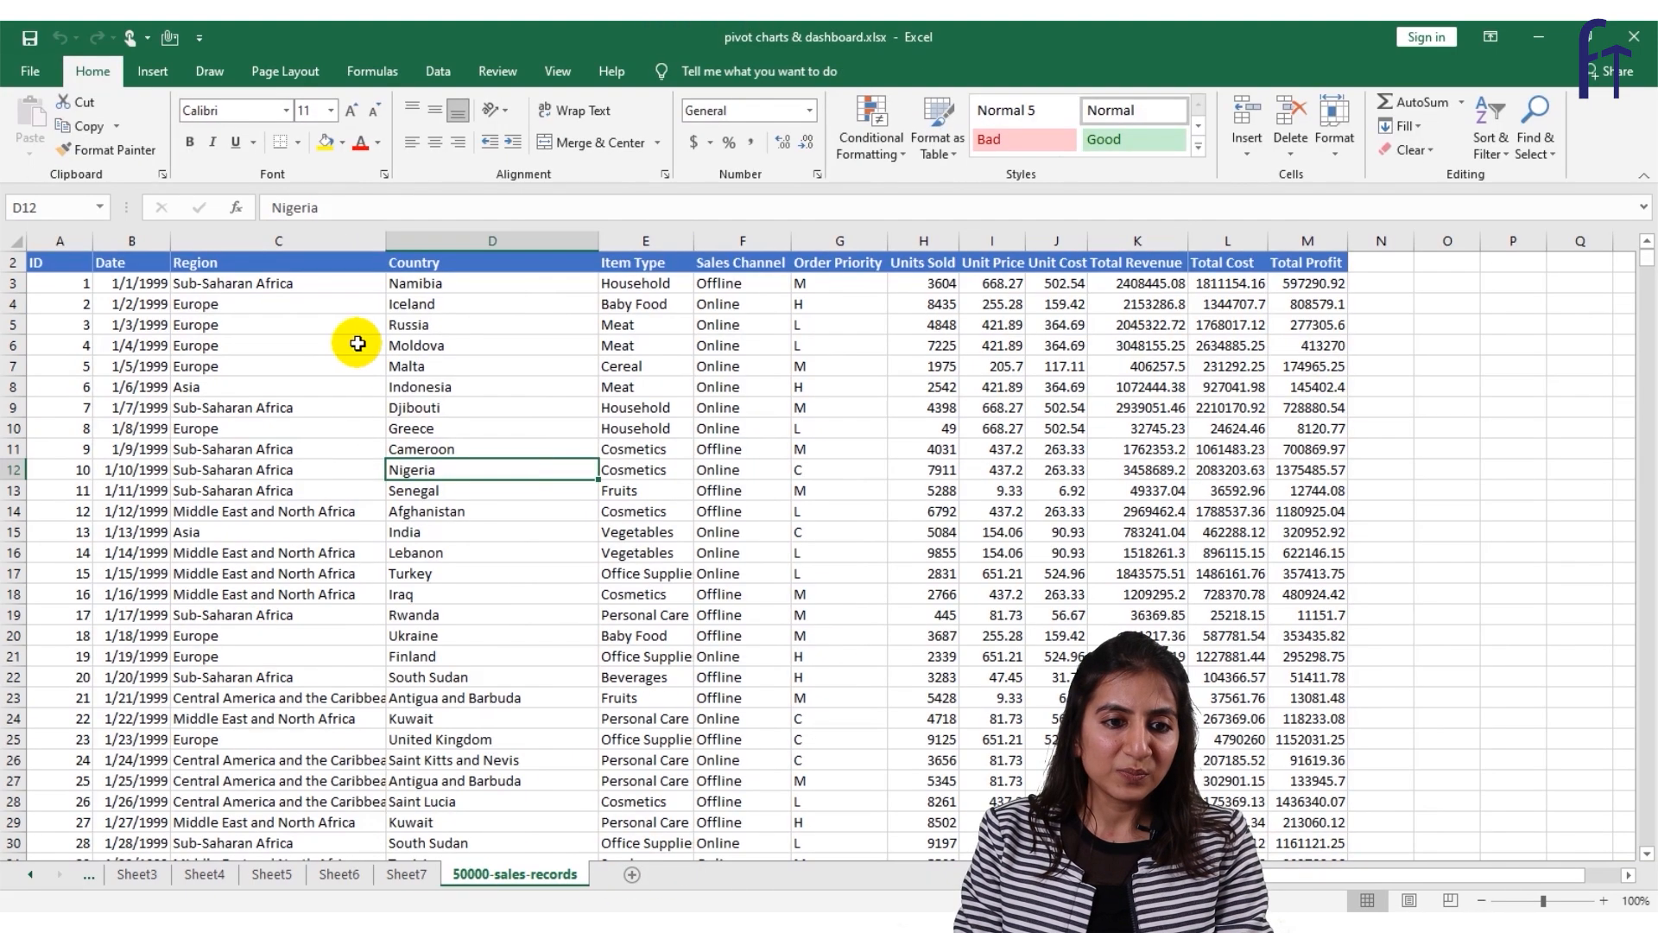
left_click(157, 74)
left_click(37, 149)
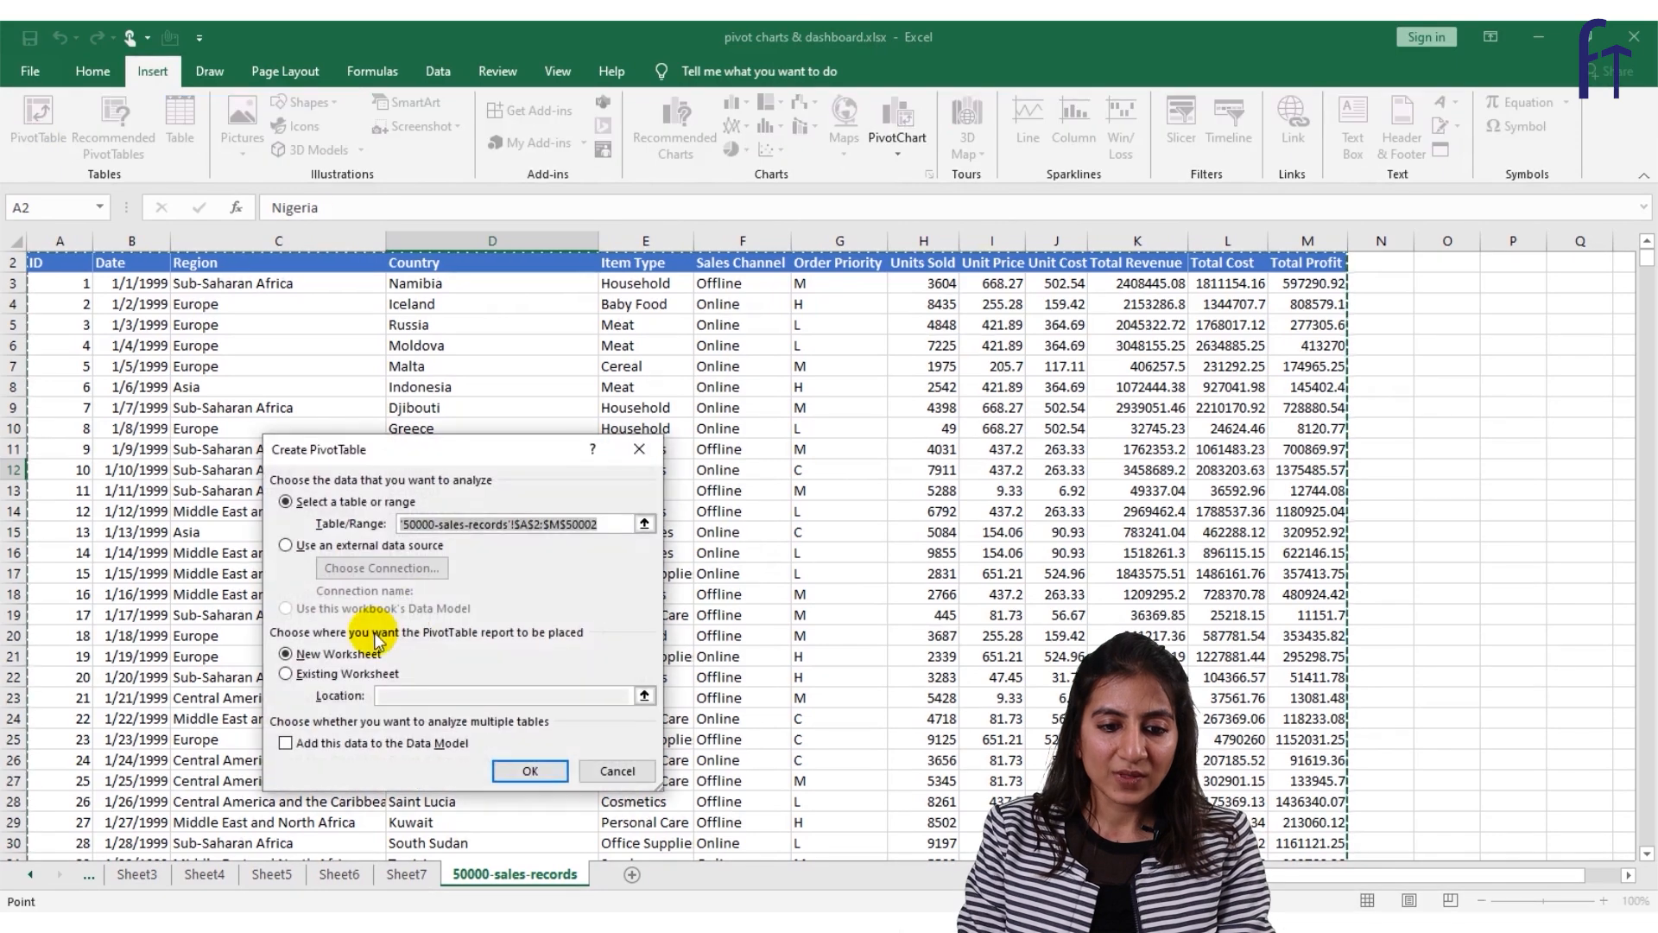
left_click(511, 777)
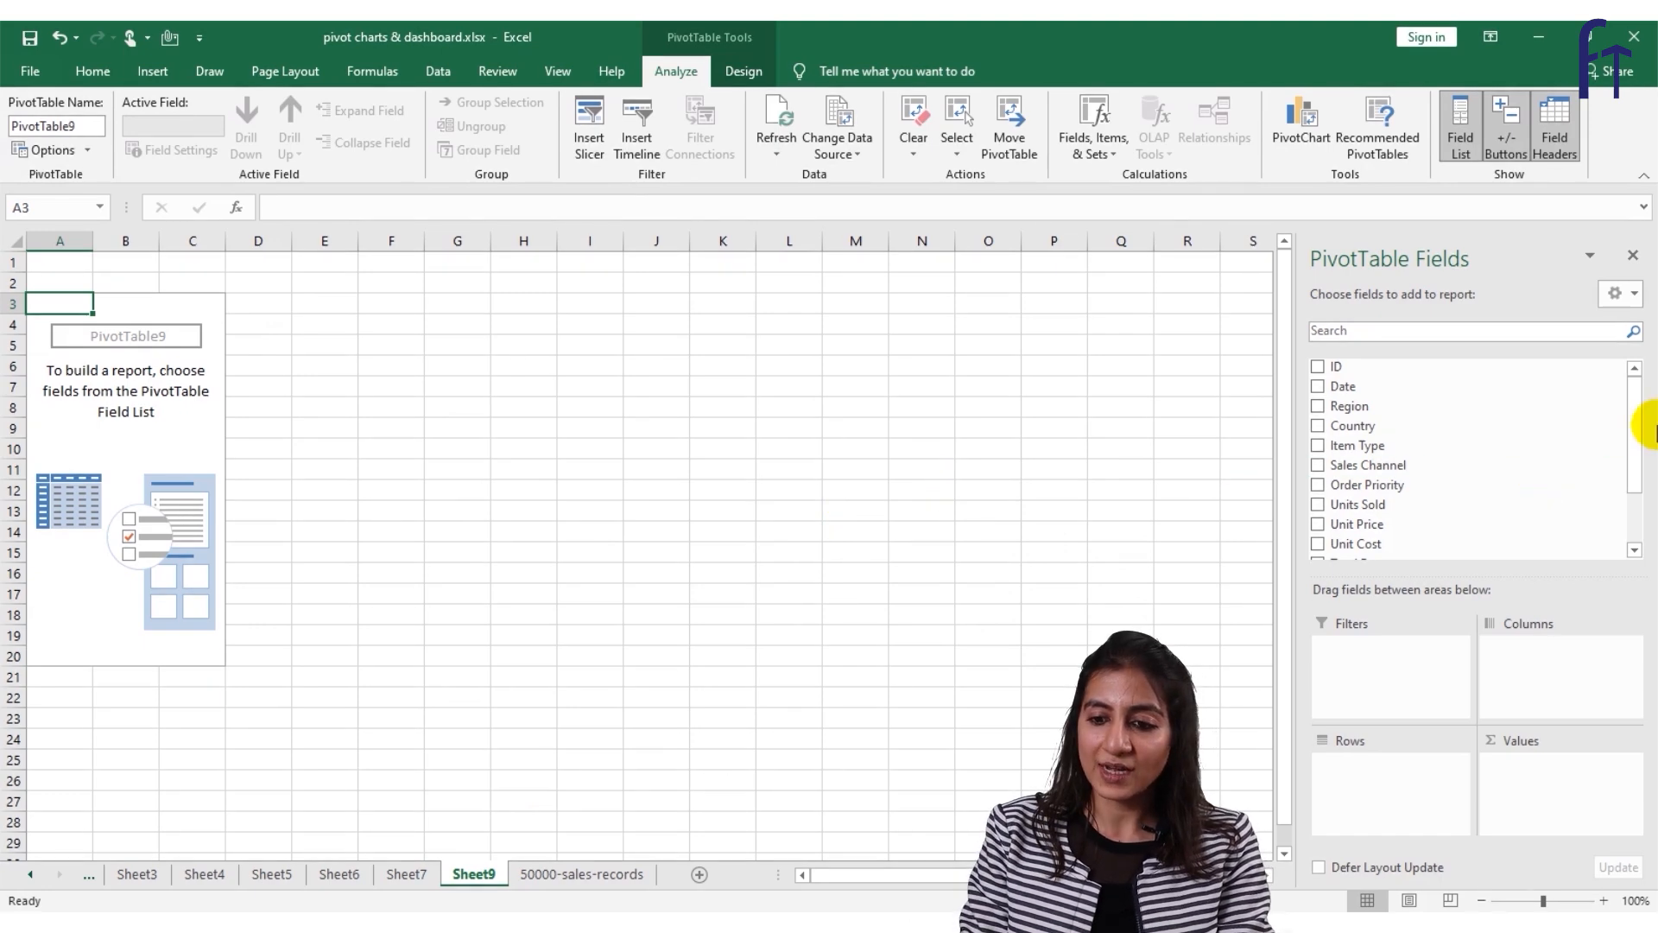
left_click_drag(1493, 408, 1417, 781)
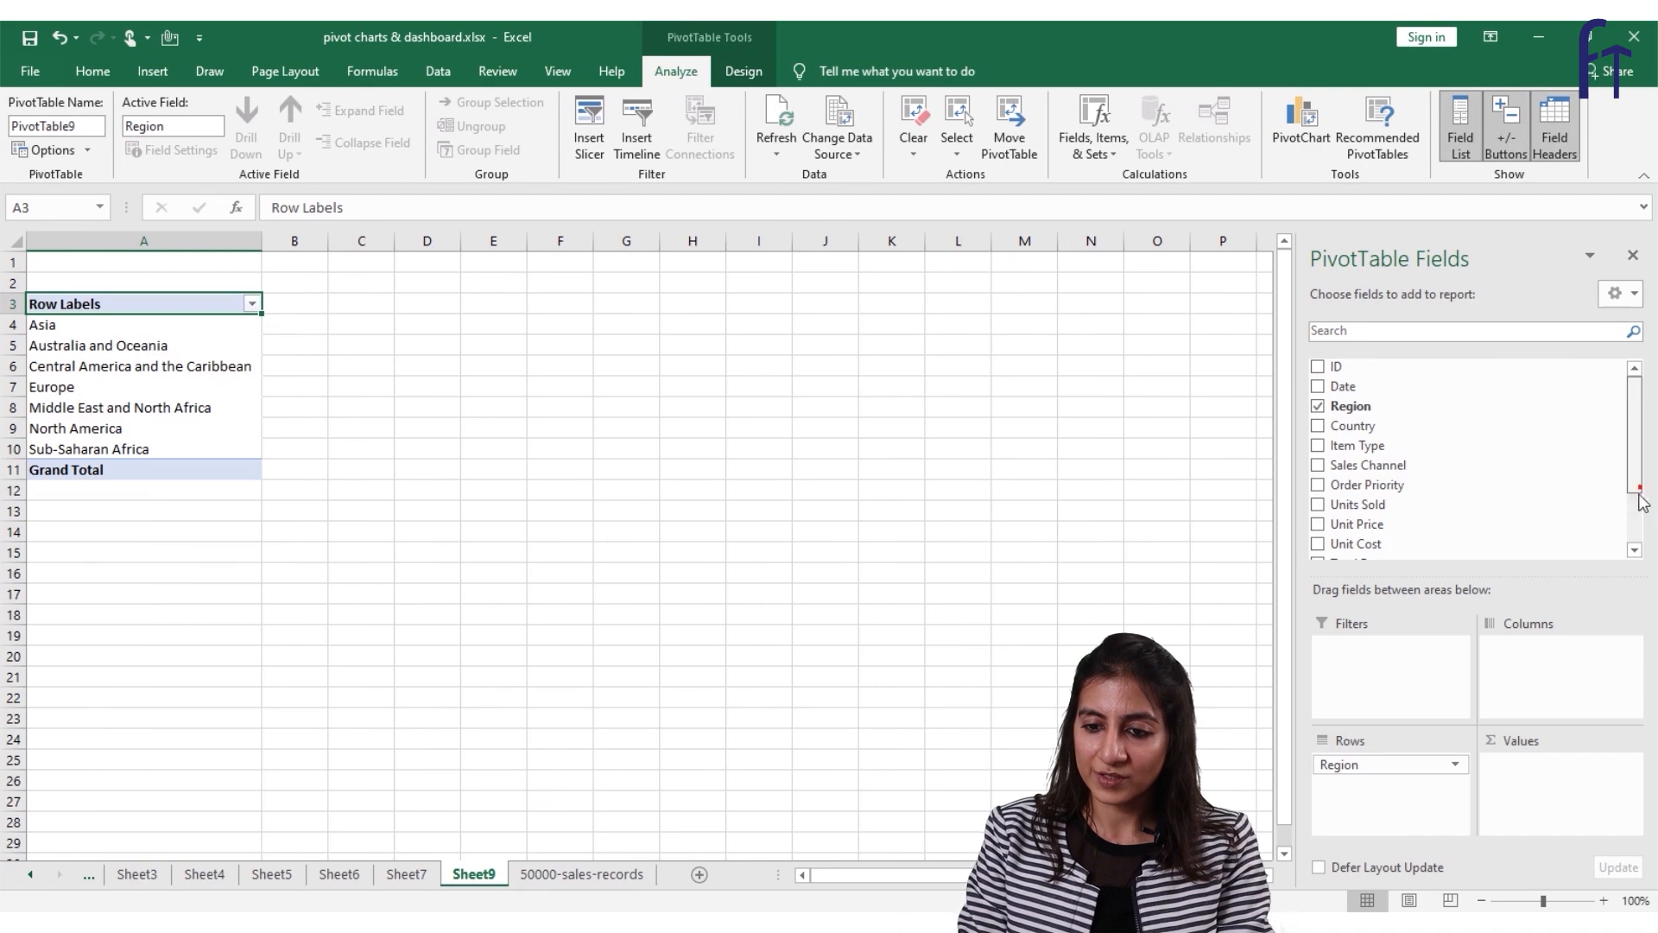
left_click_drag(1643, 495, 1629, 521)
left_click_drag(1405, 508, 1529, 773)
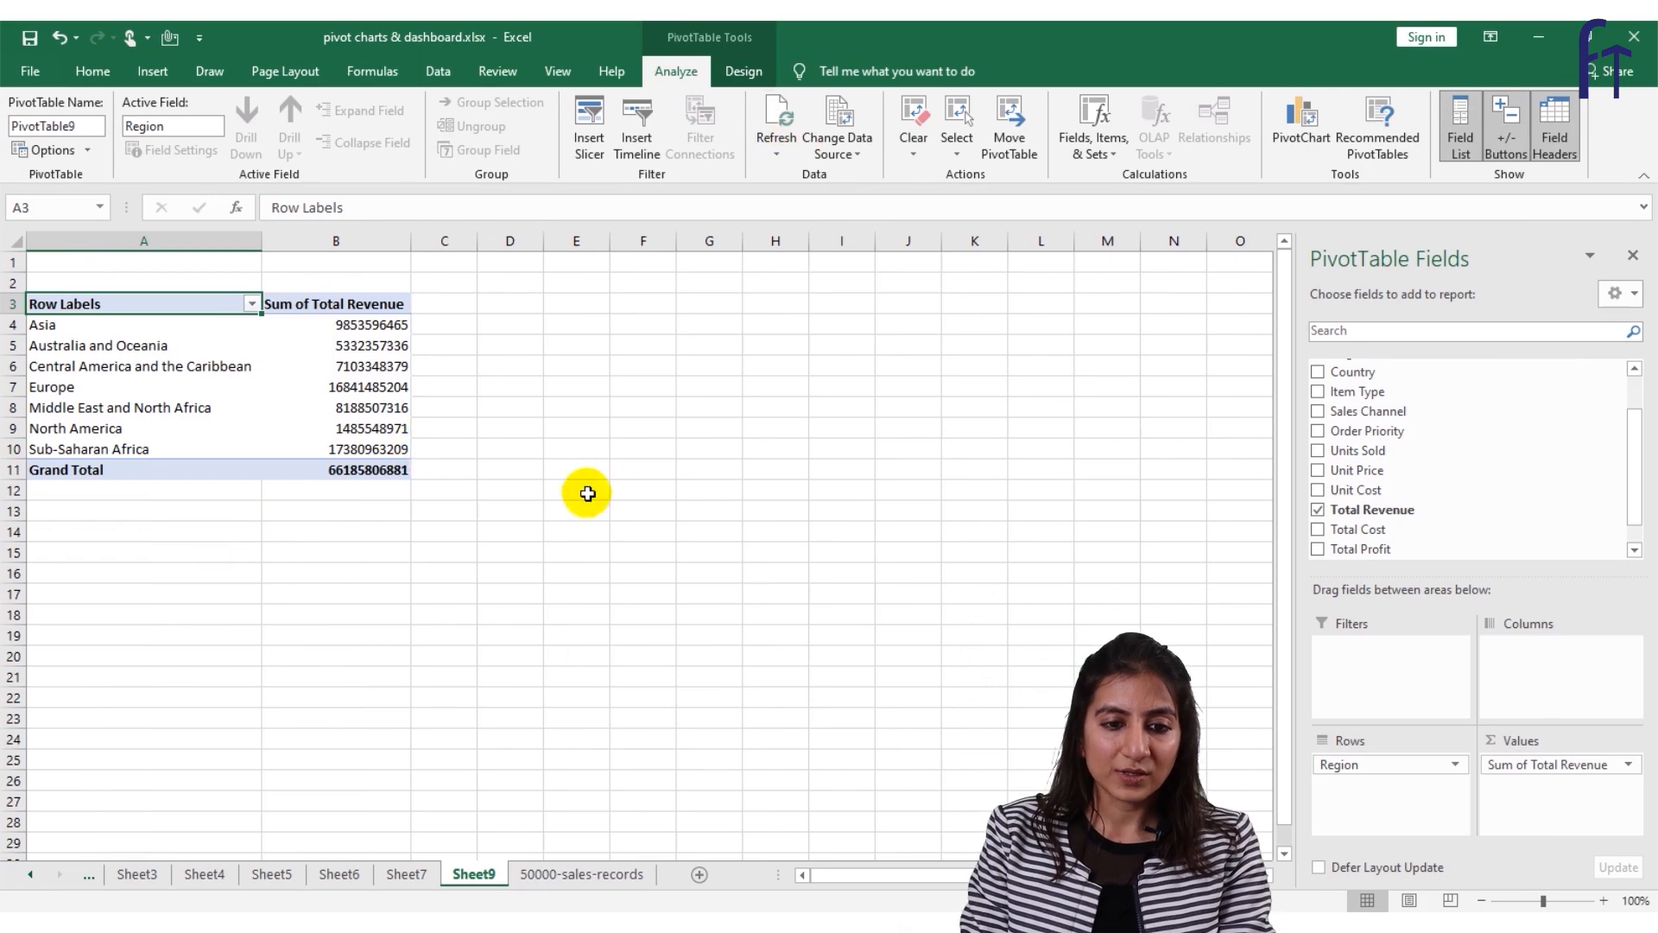
left_click(345, 386)
right_click(350, 389)
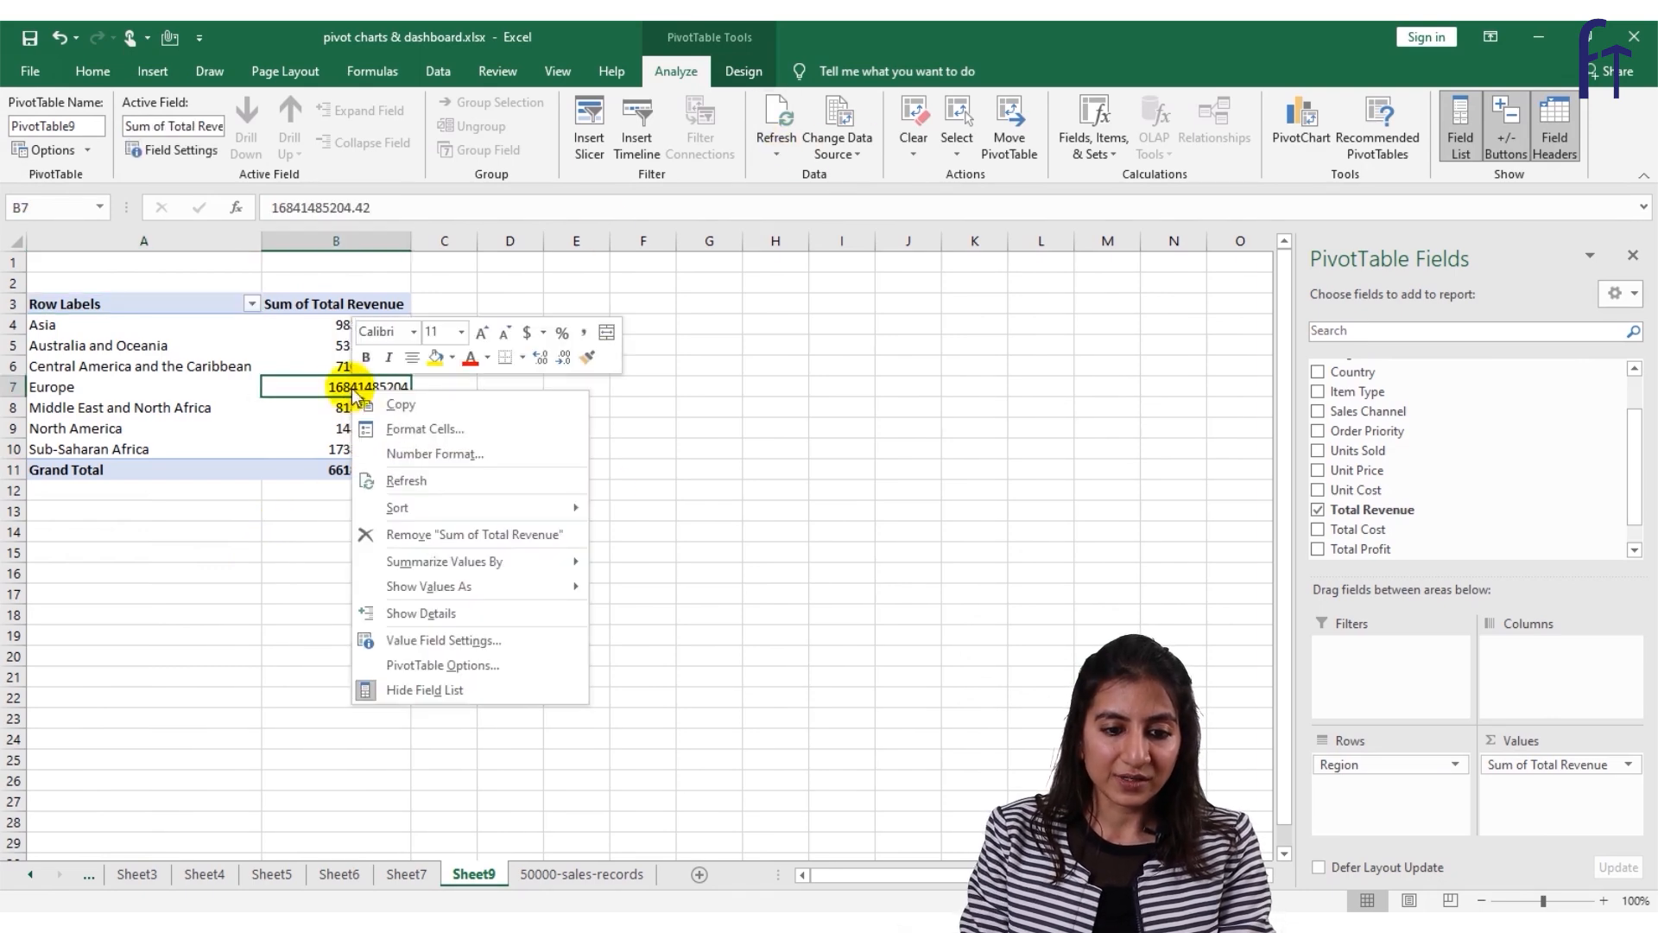
mouse_move(557, 566)
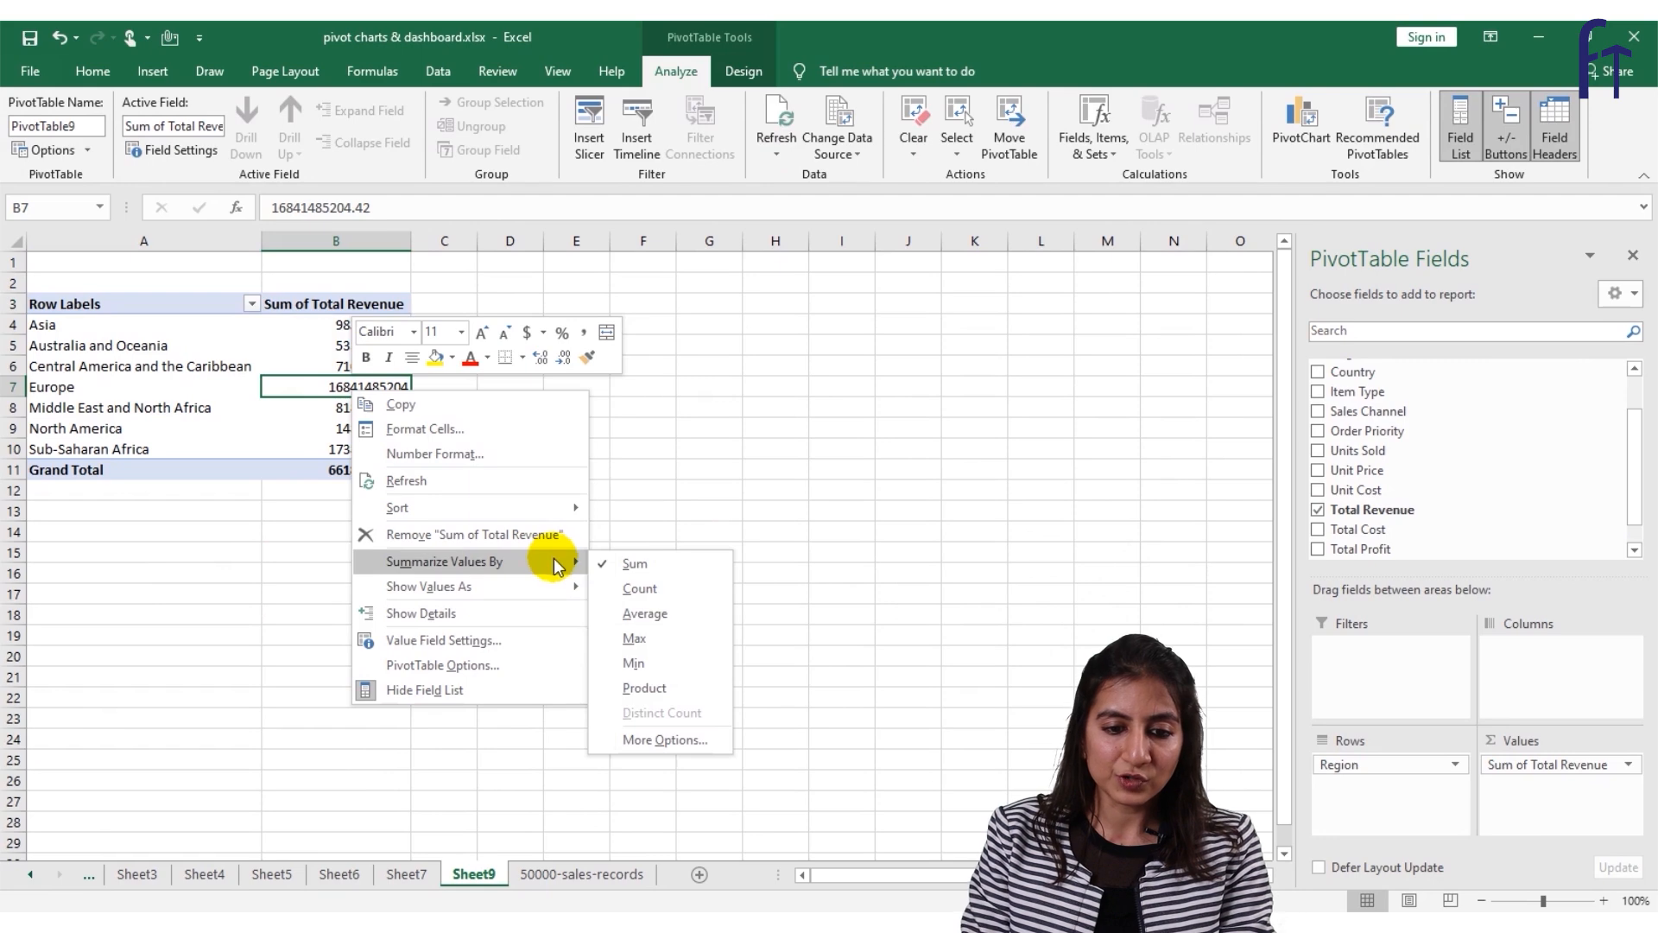
left_click(506, 639)
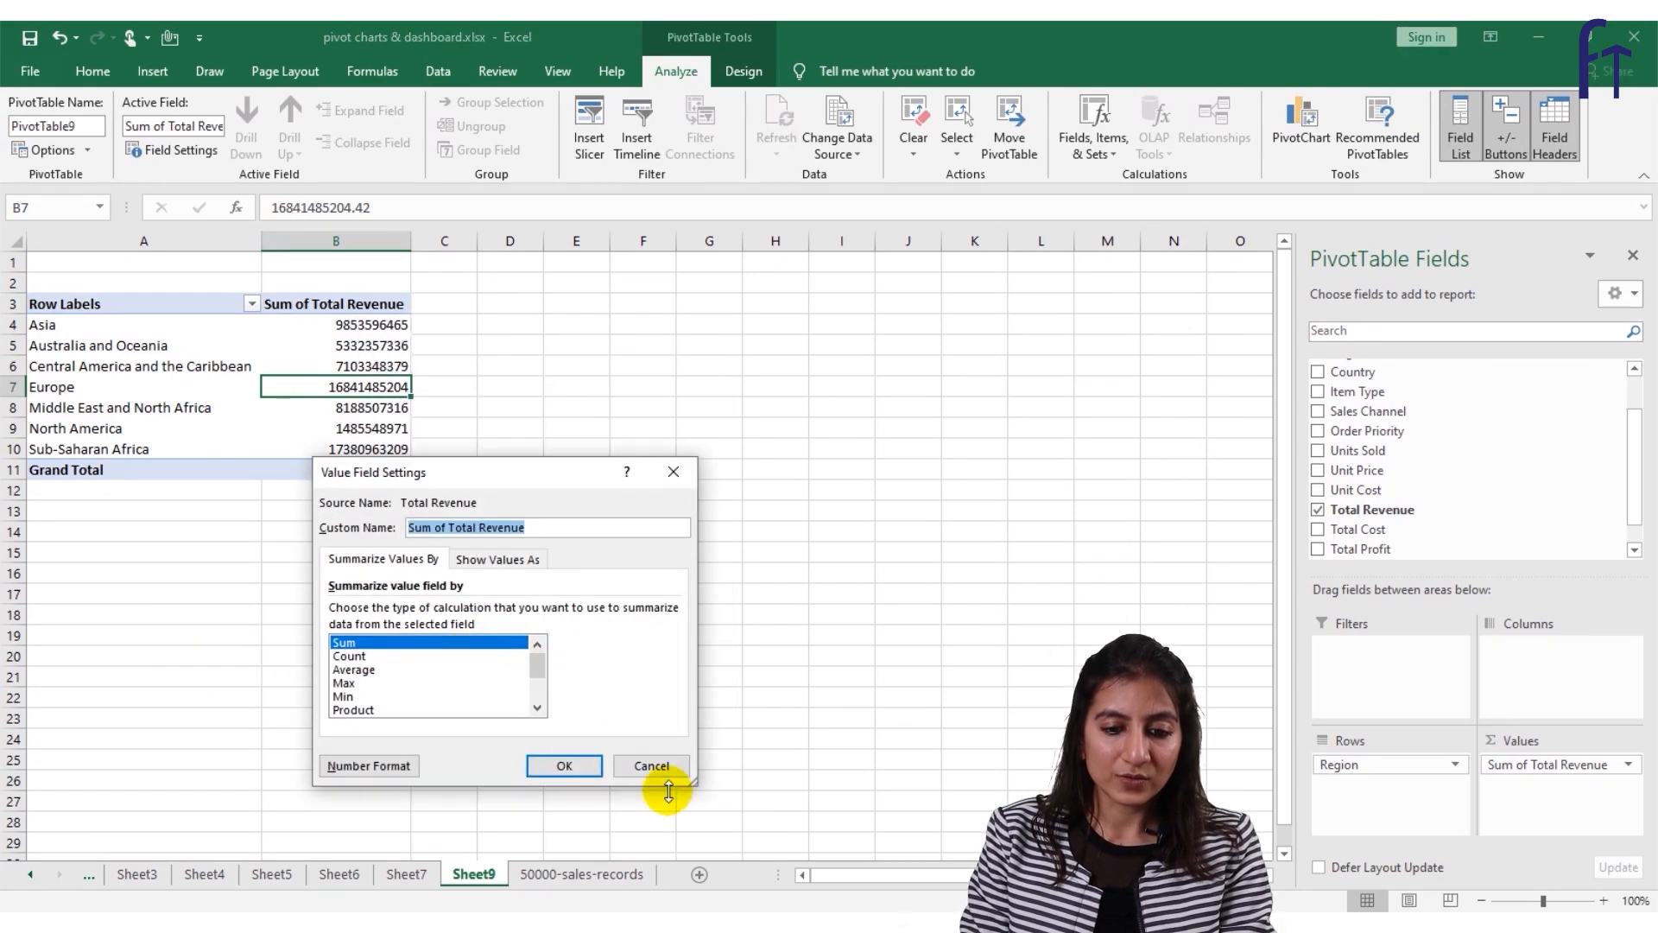
left_click(651, 765)
Format the Sum of Total Revenue field as Number with 2 decimal places and a 1000 separator, and return to the 50000-sales-records sheet.
right_click(397, 427)
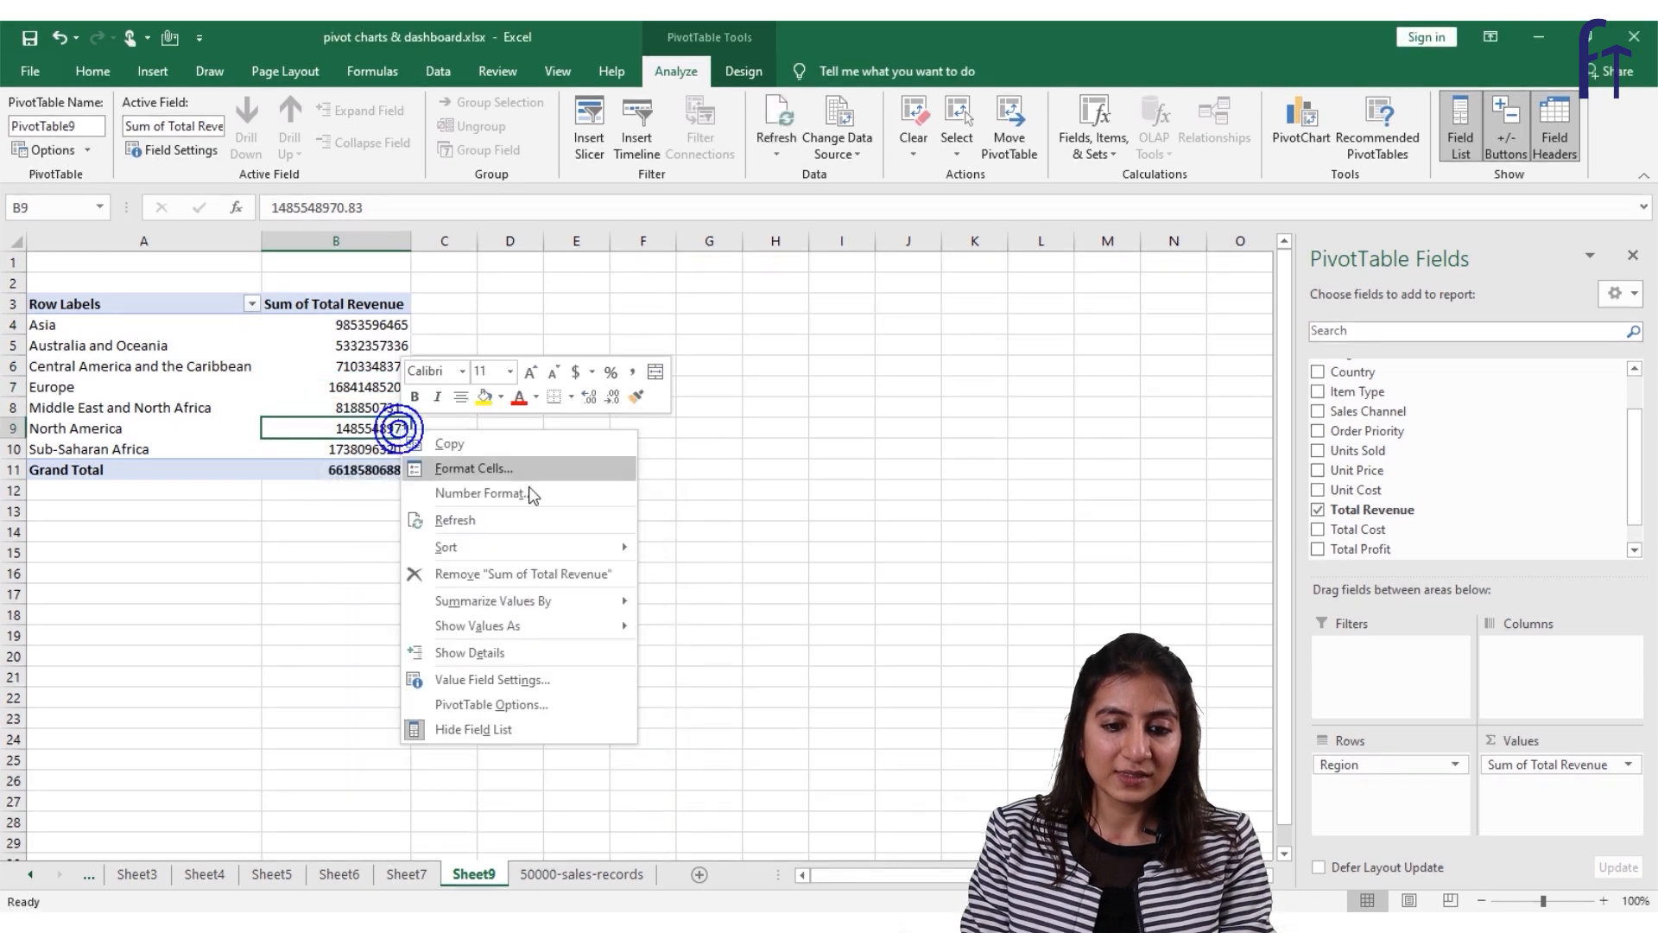
left_click(529, 488)
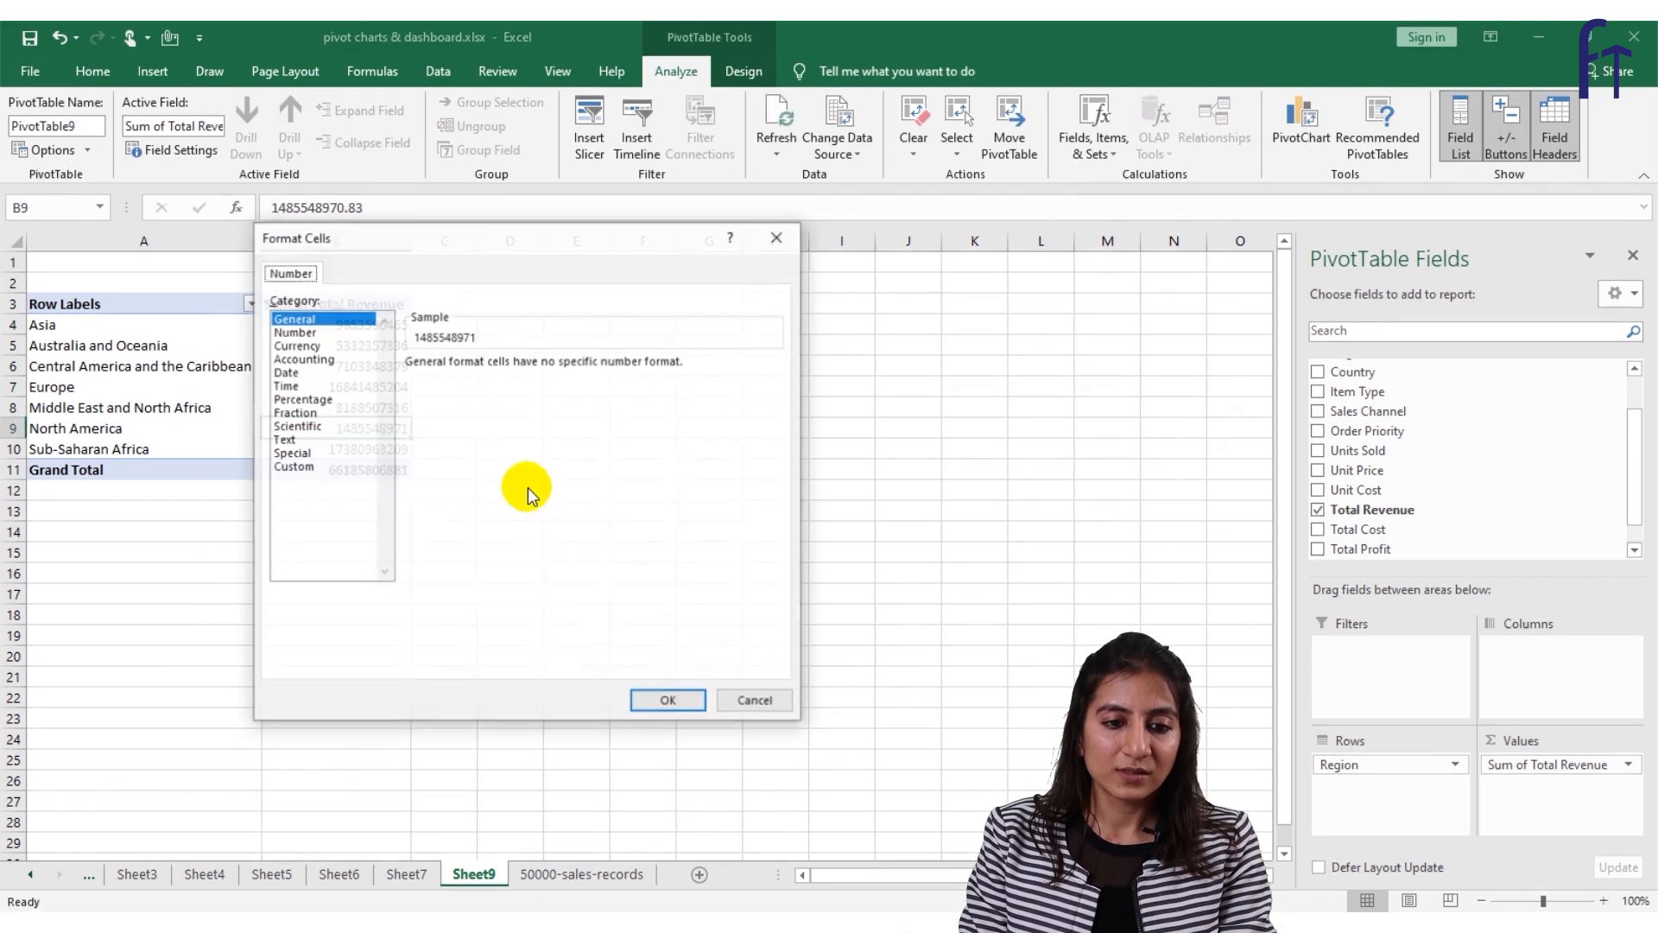
left_click(295, 332)
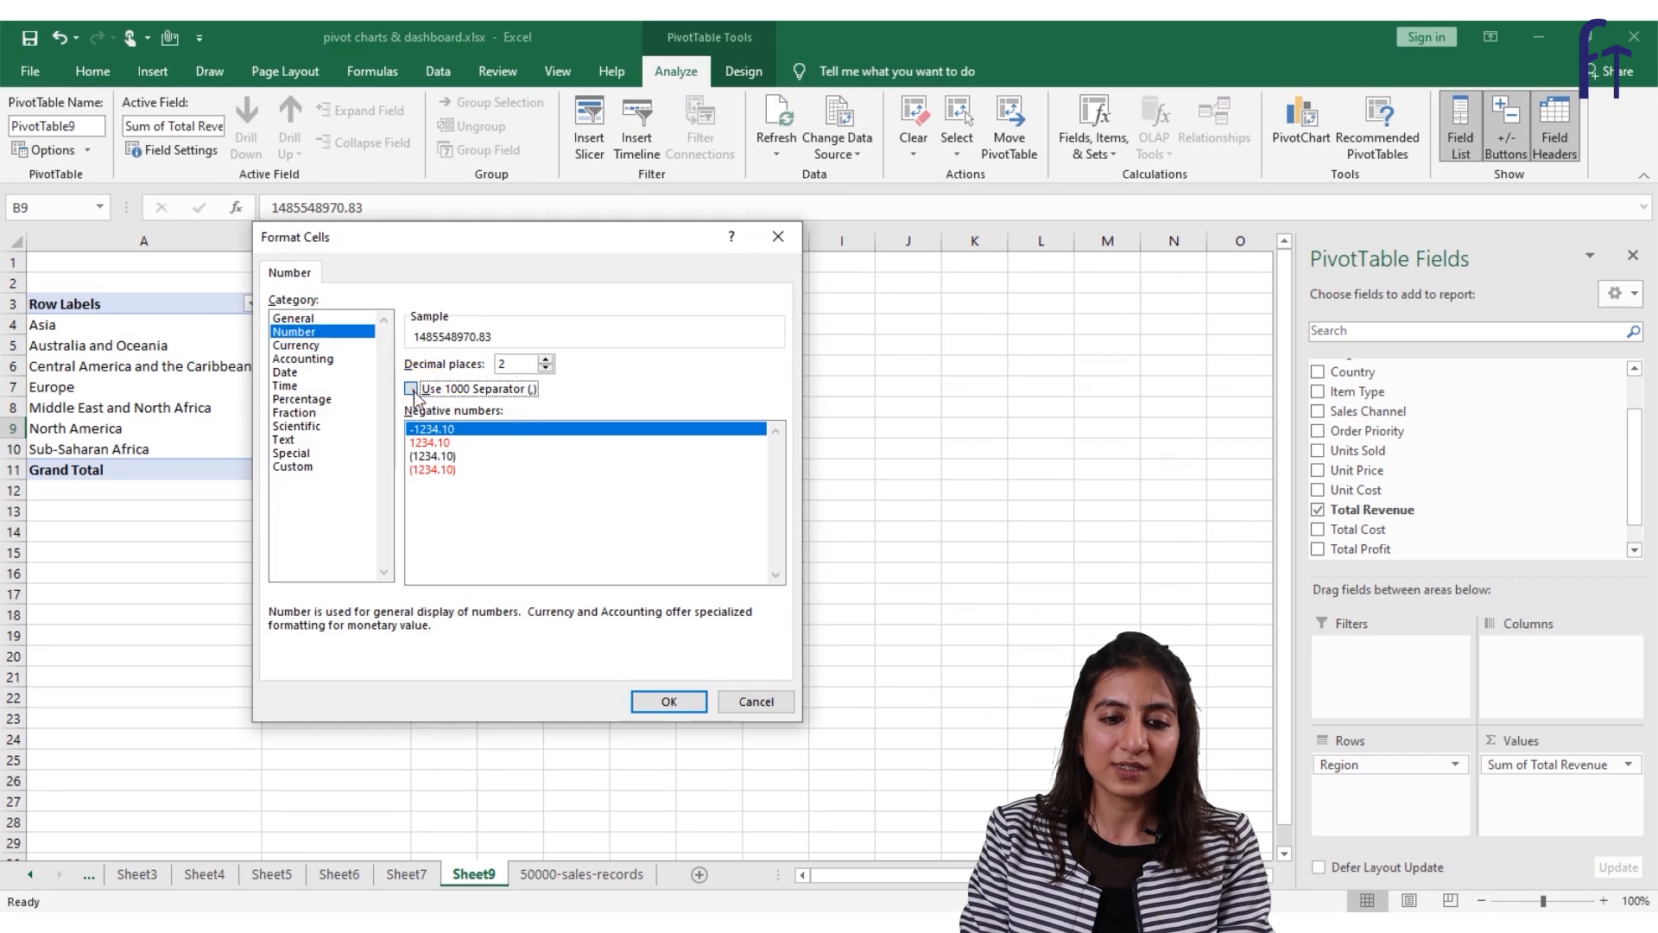
left_click(670, 703)
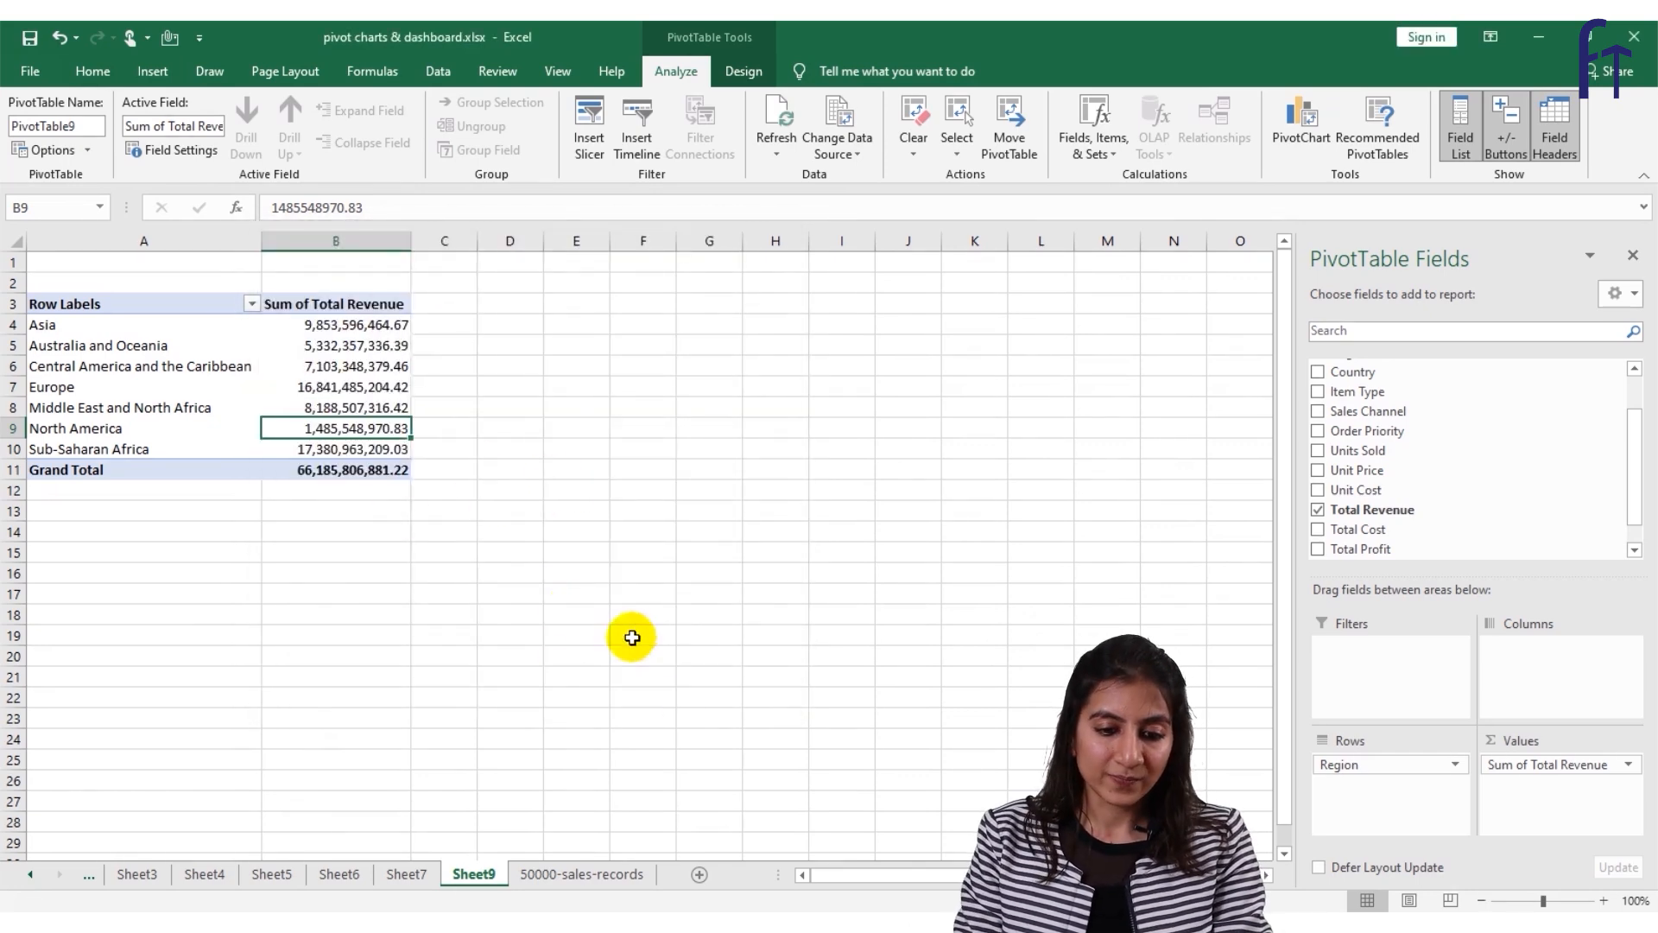
left_click(596, 874)
right_click(516, 653)
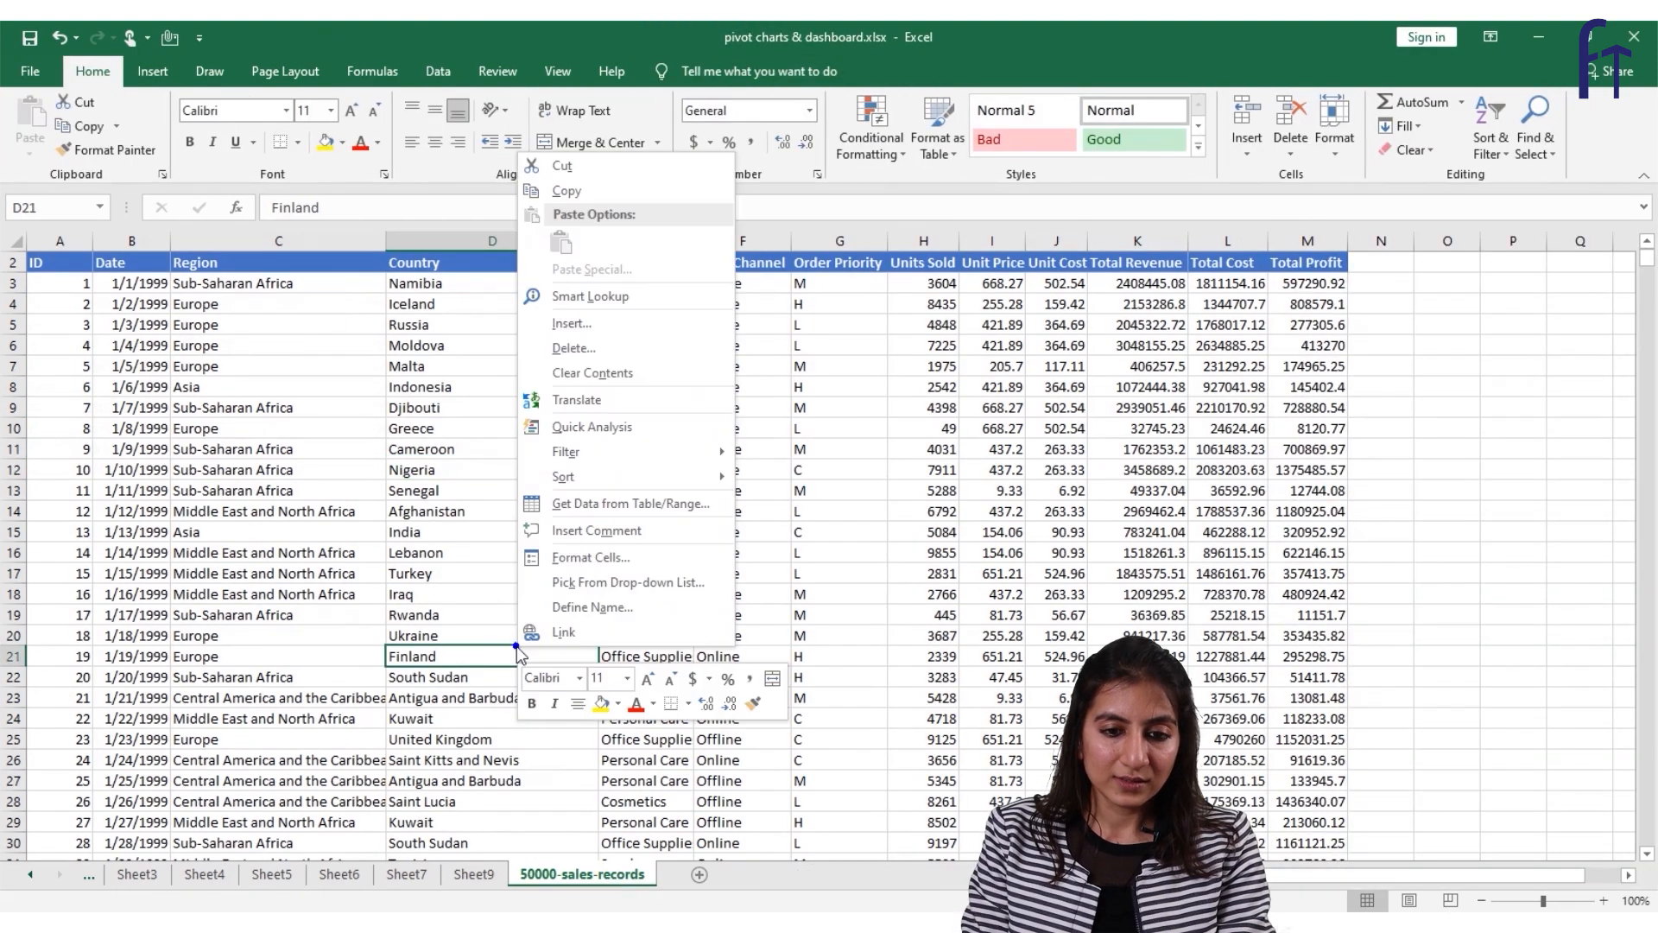
left_click(653, 323)
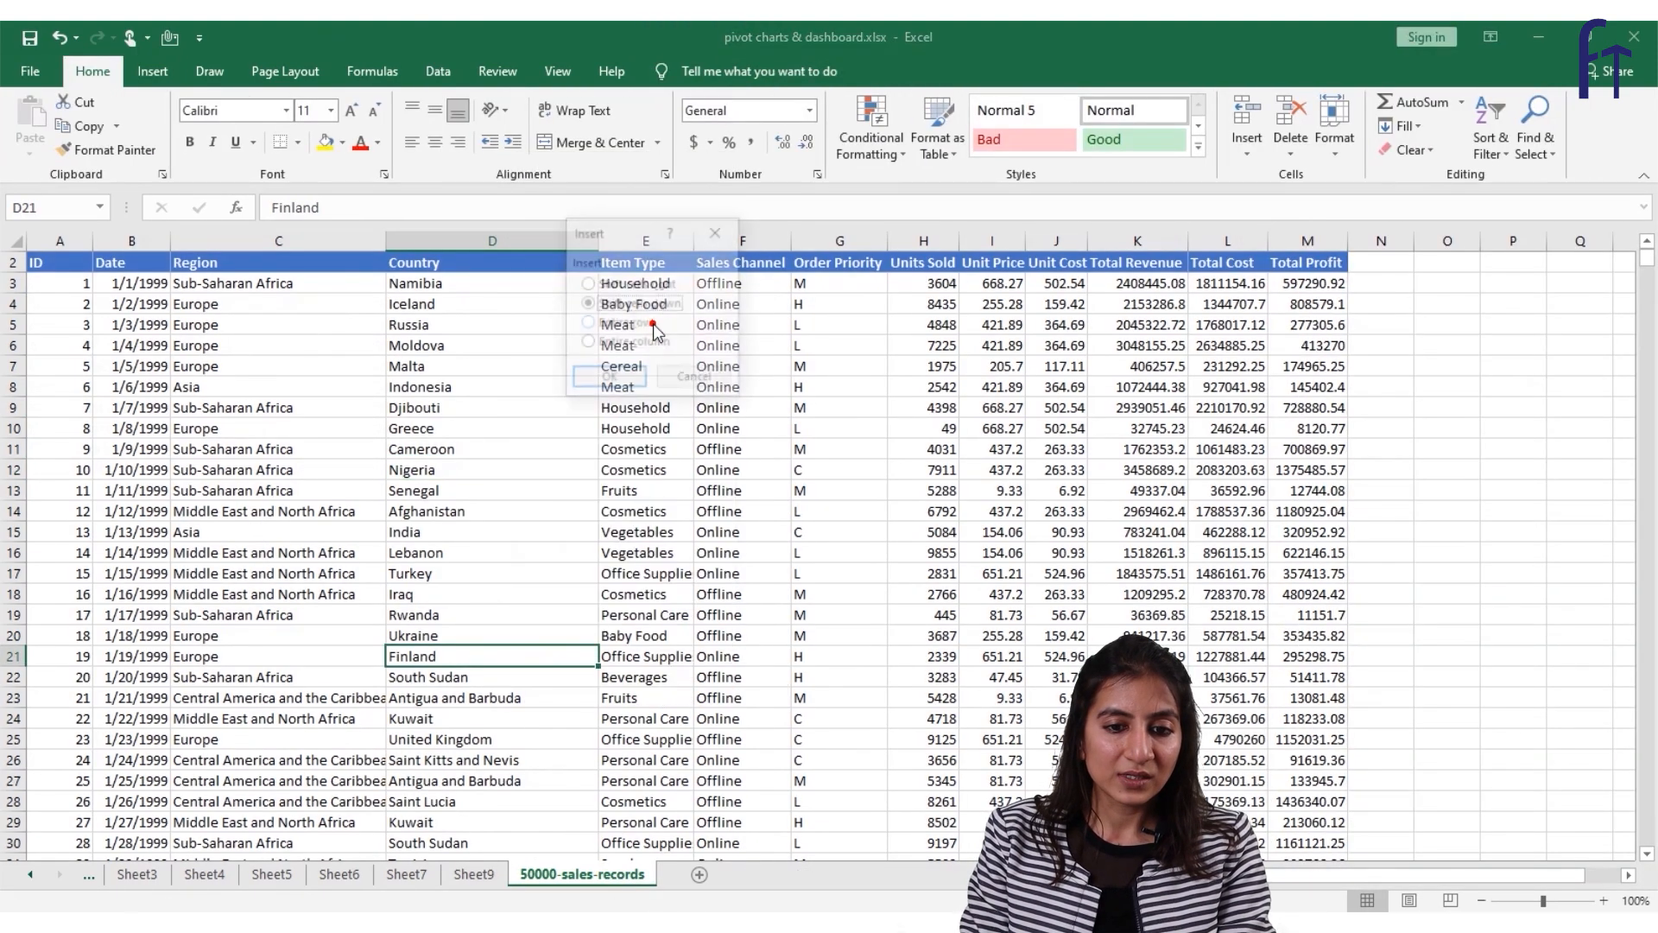
left_click(667, 380)
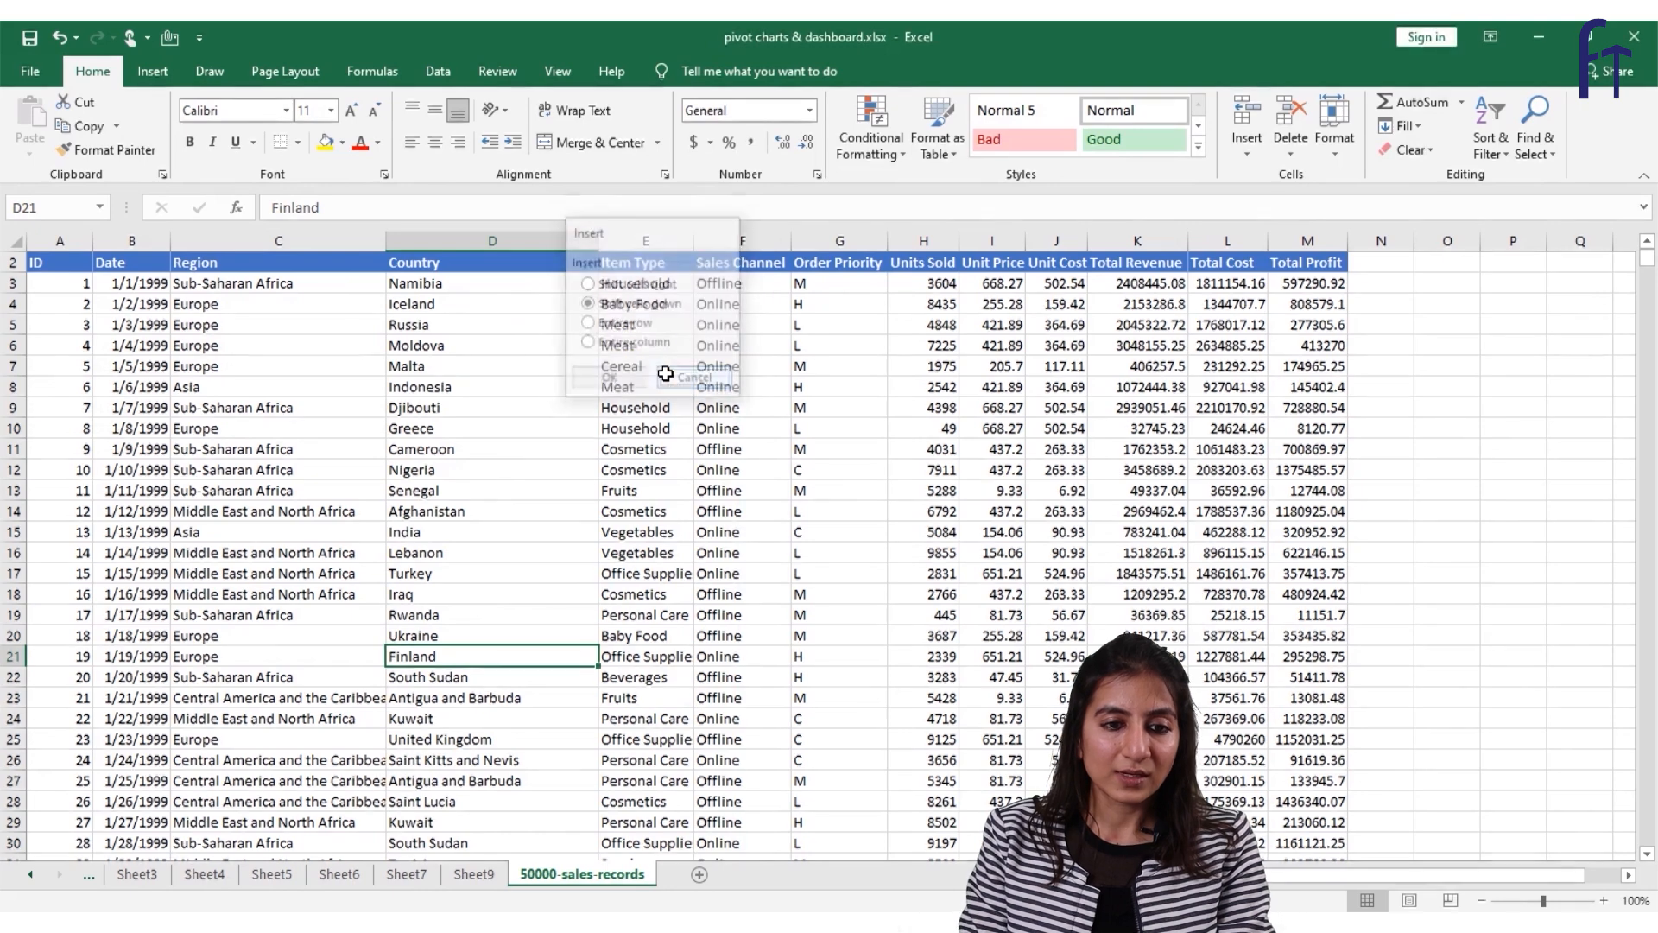
Create a PivotTable from the sales records on a new worksheet, with Item Type as rows and the sums of Total Profit and Total Revenue as values.
left_click(153, 71)
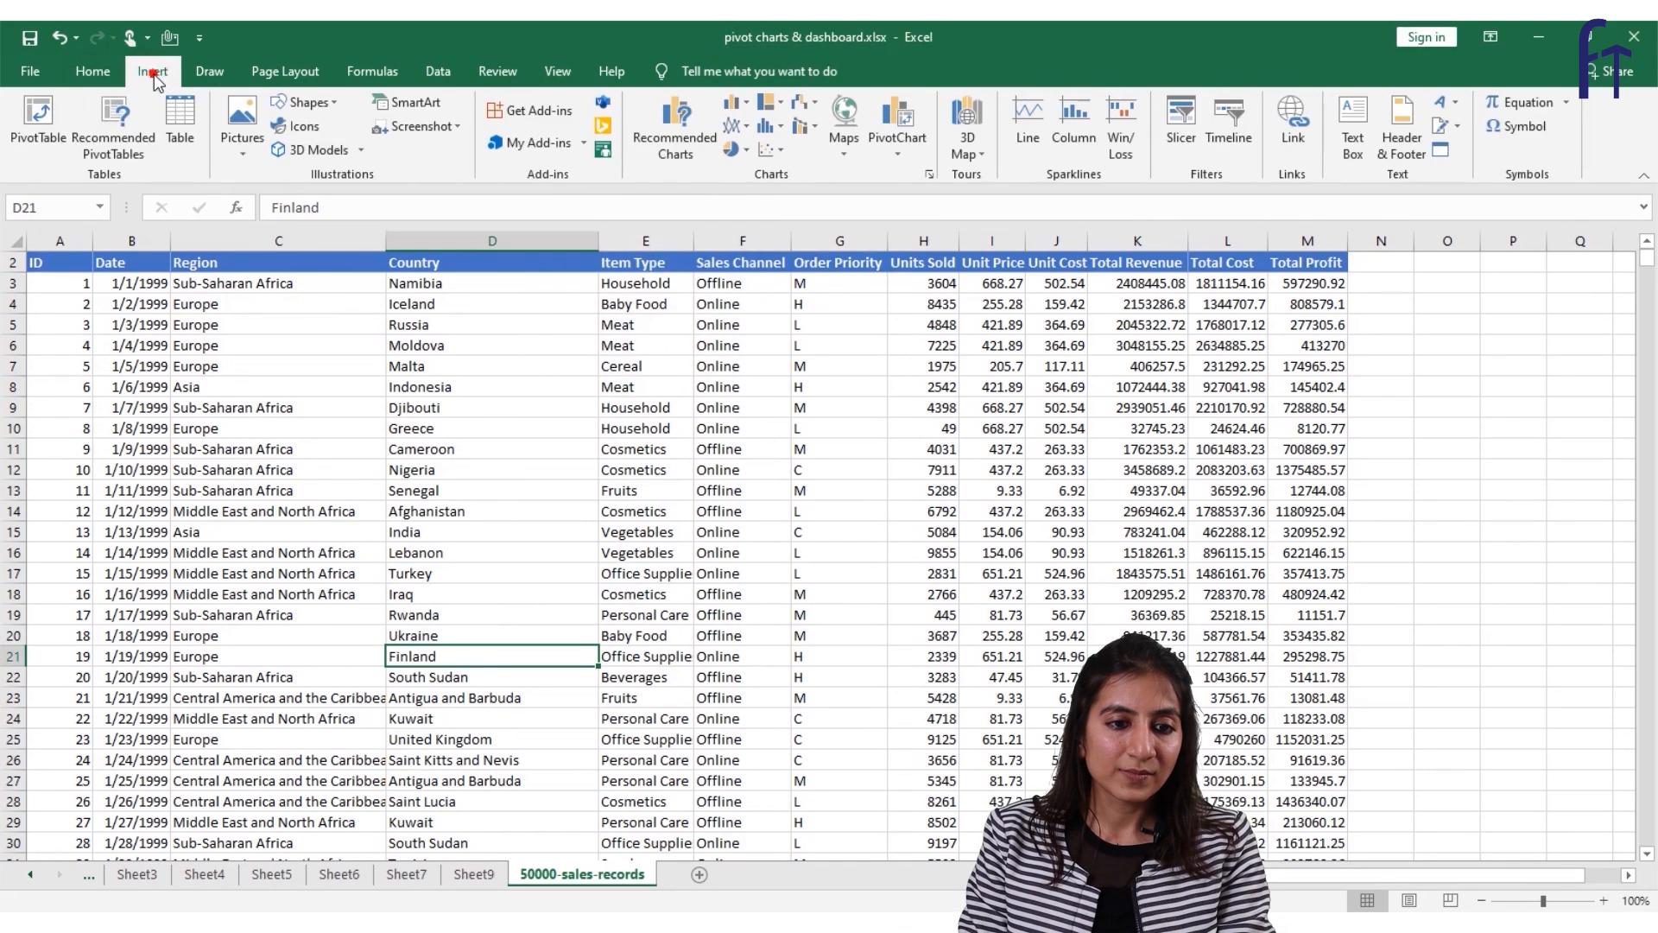
left_click(28, 151)
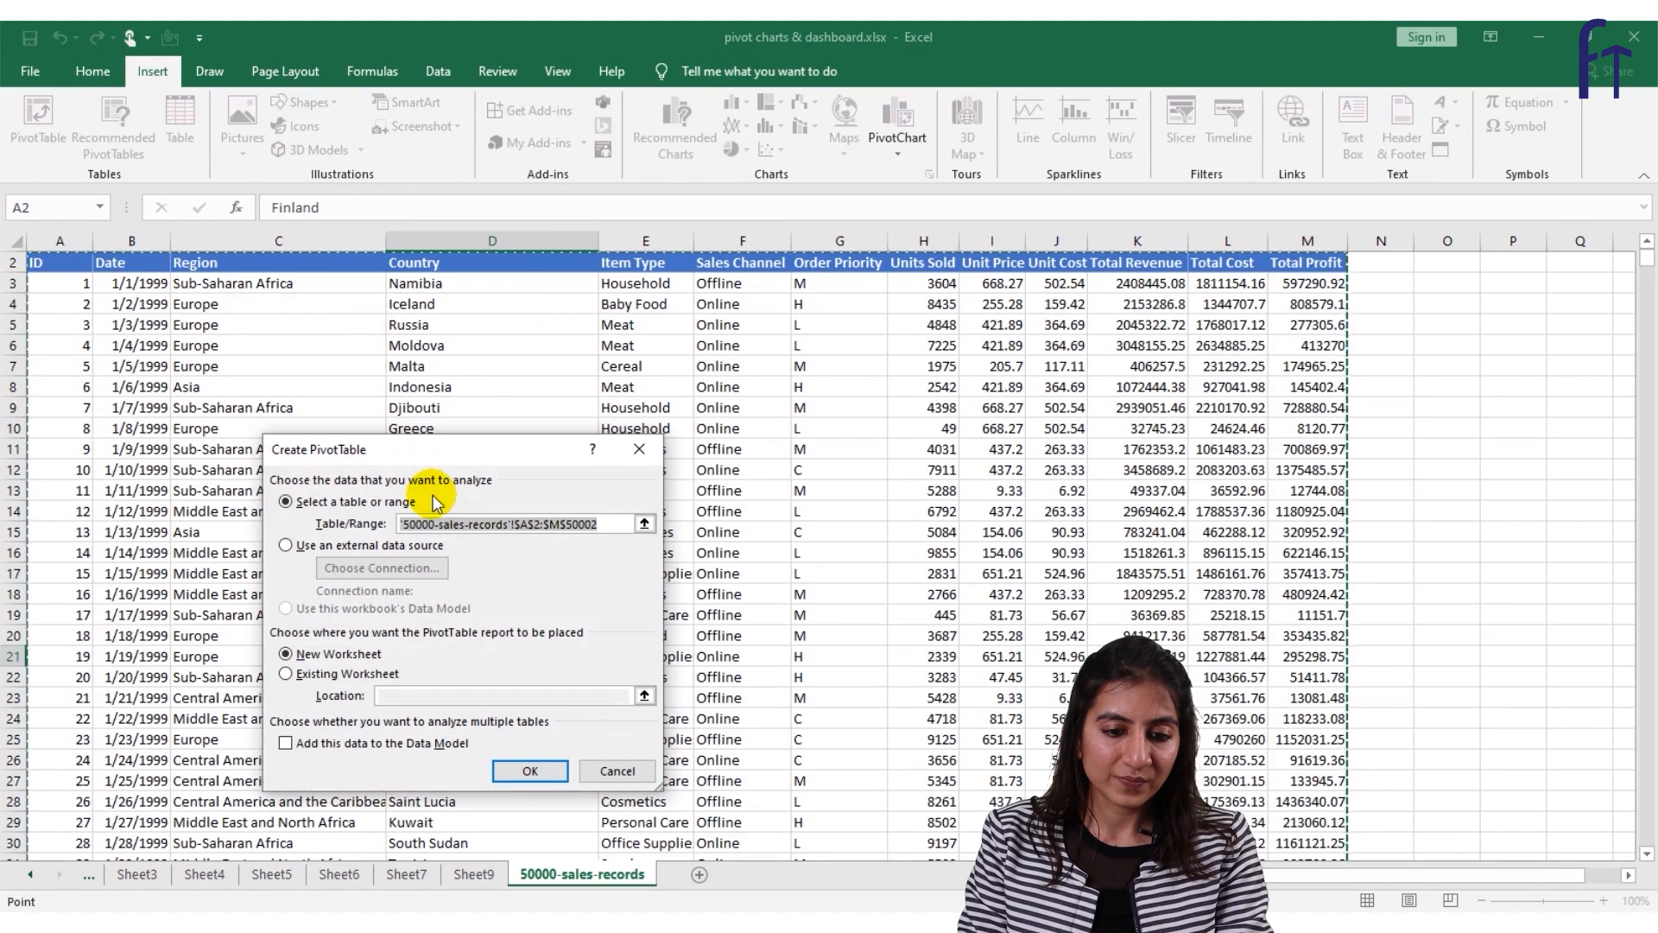
left_click(524, 768)
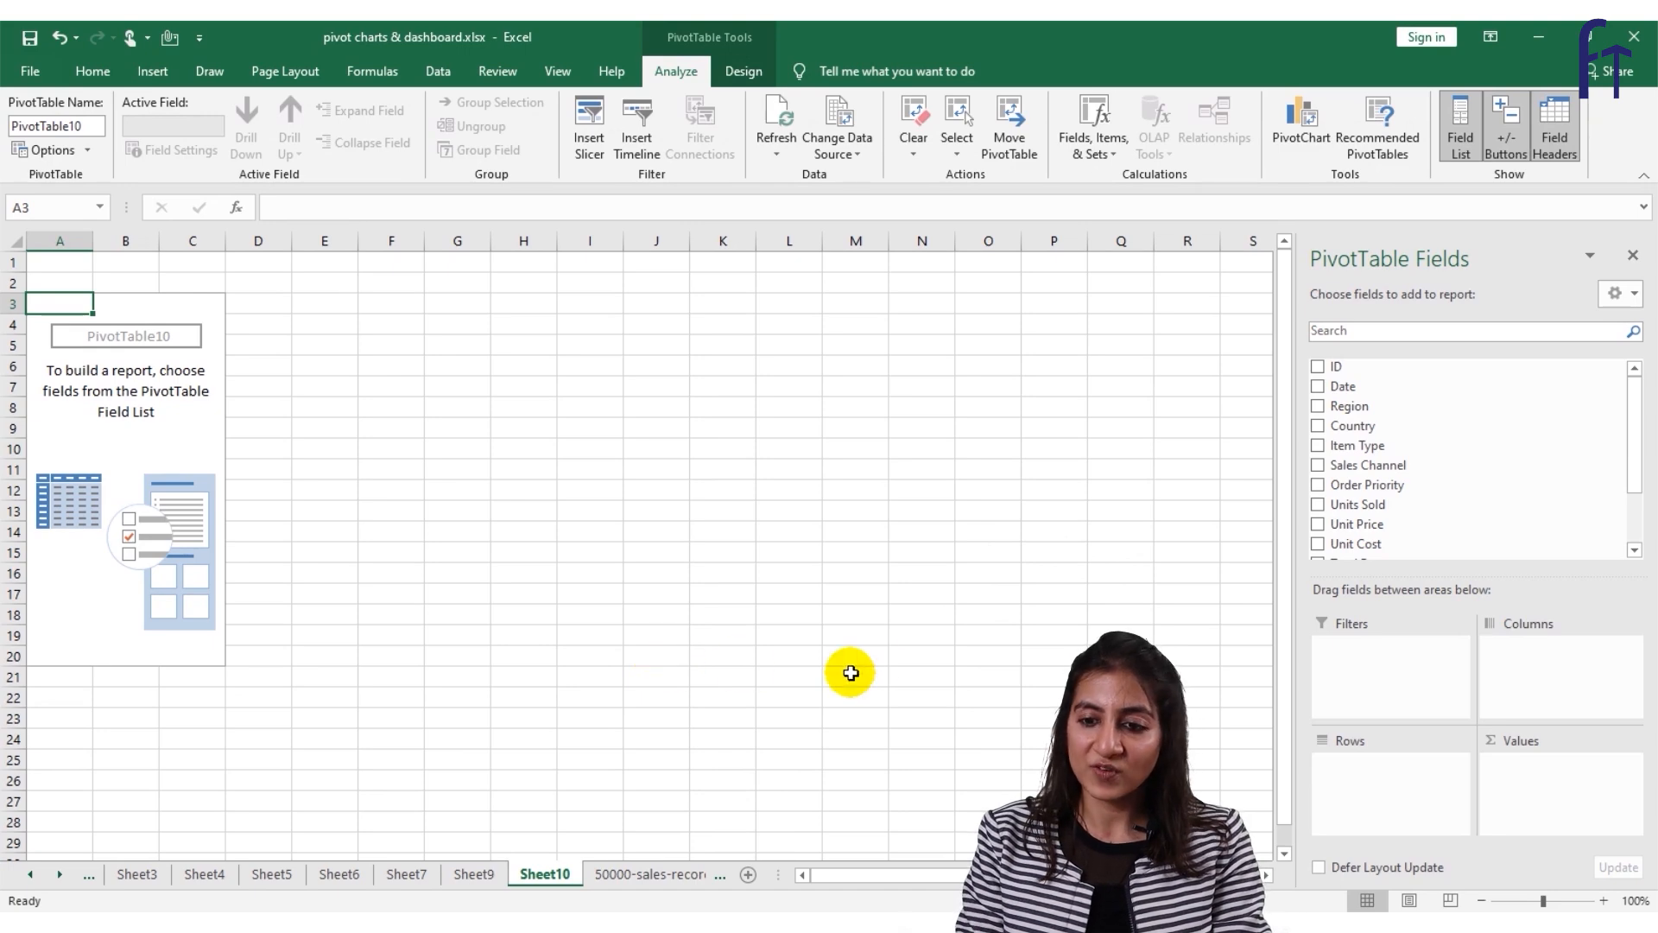
left_click_drag(1407, 451, 1387, 822)
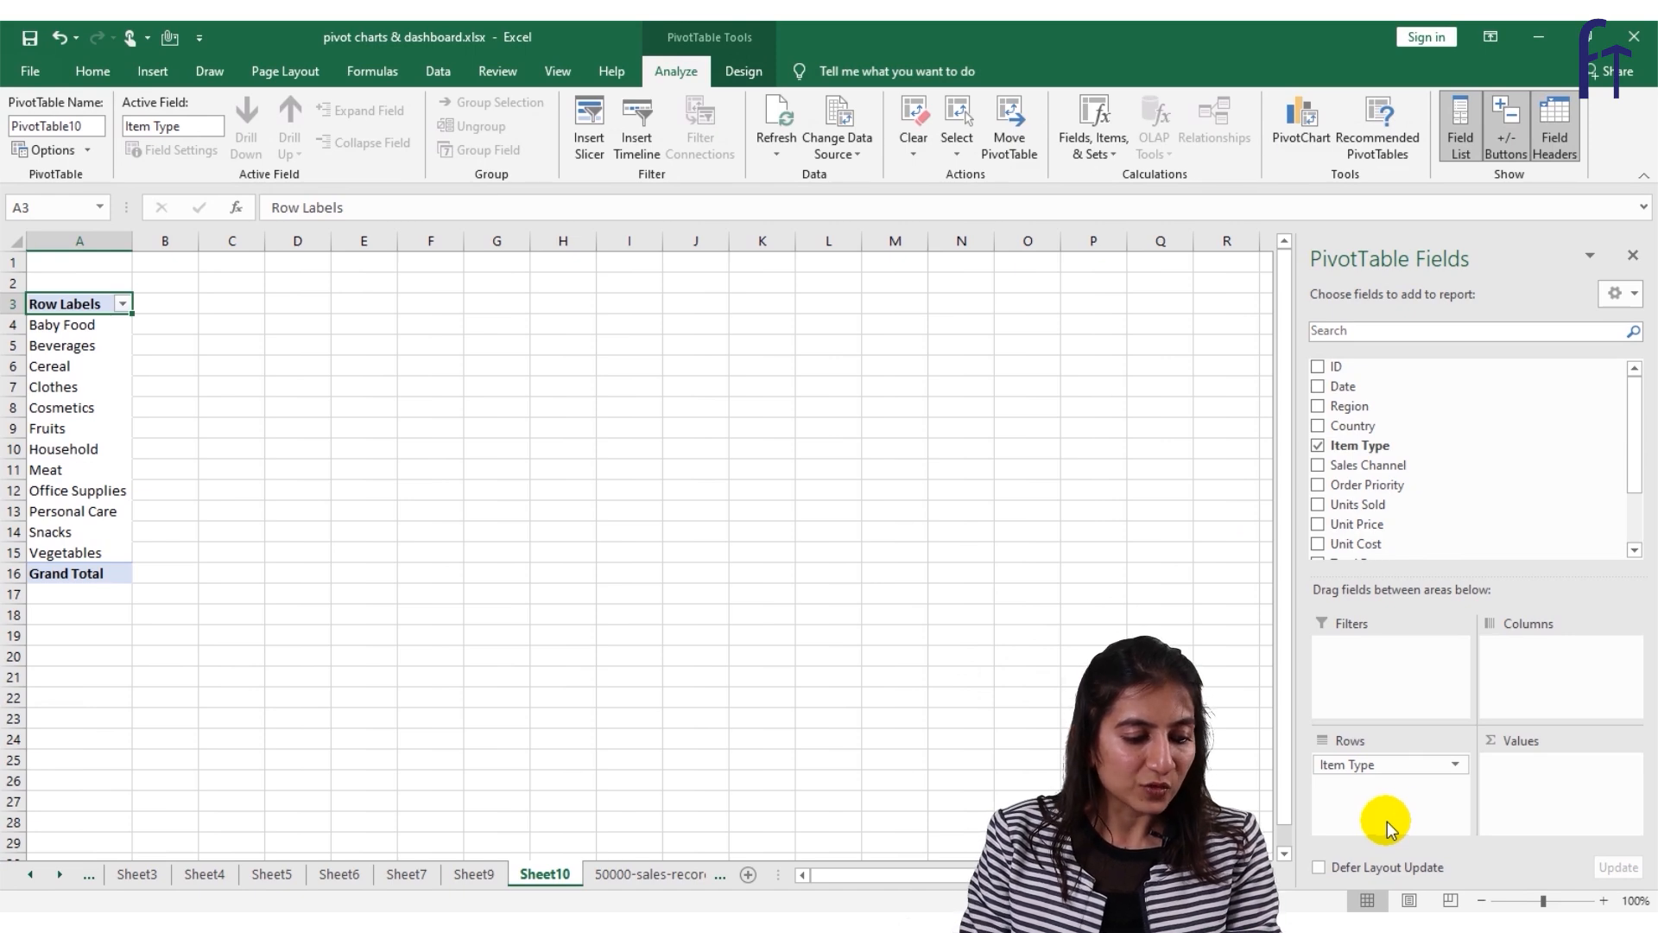
scroll(1630, 537, "down", 2)
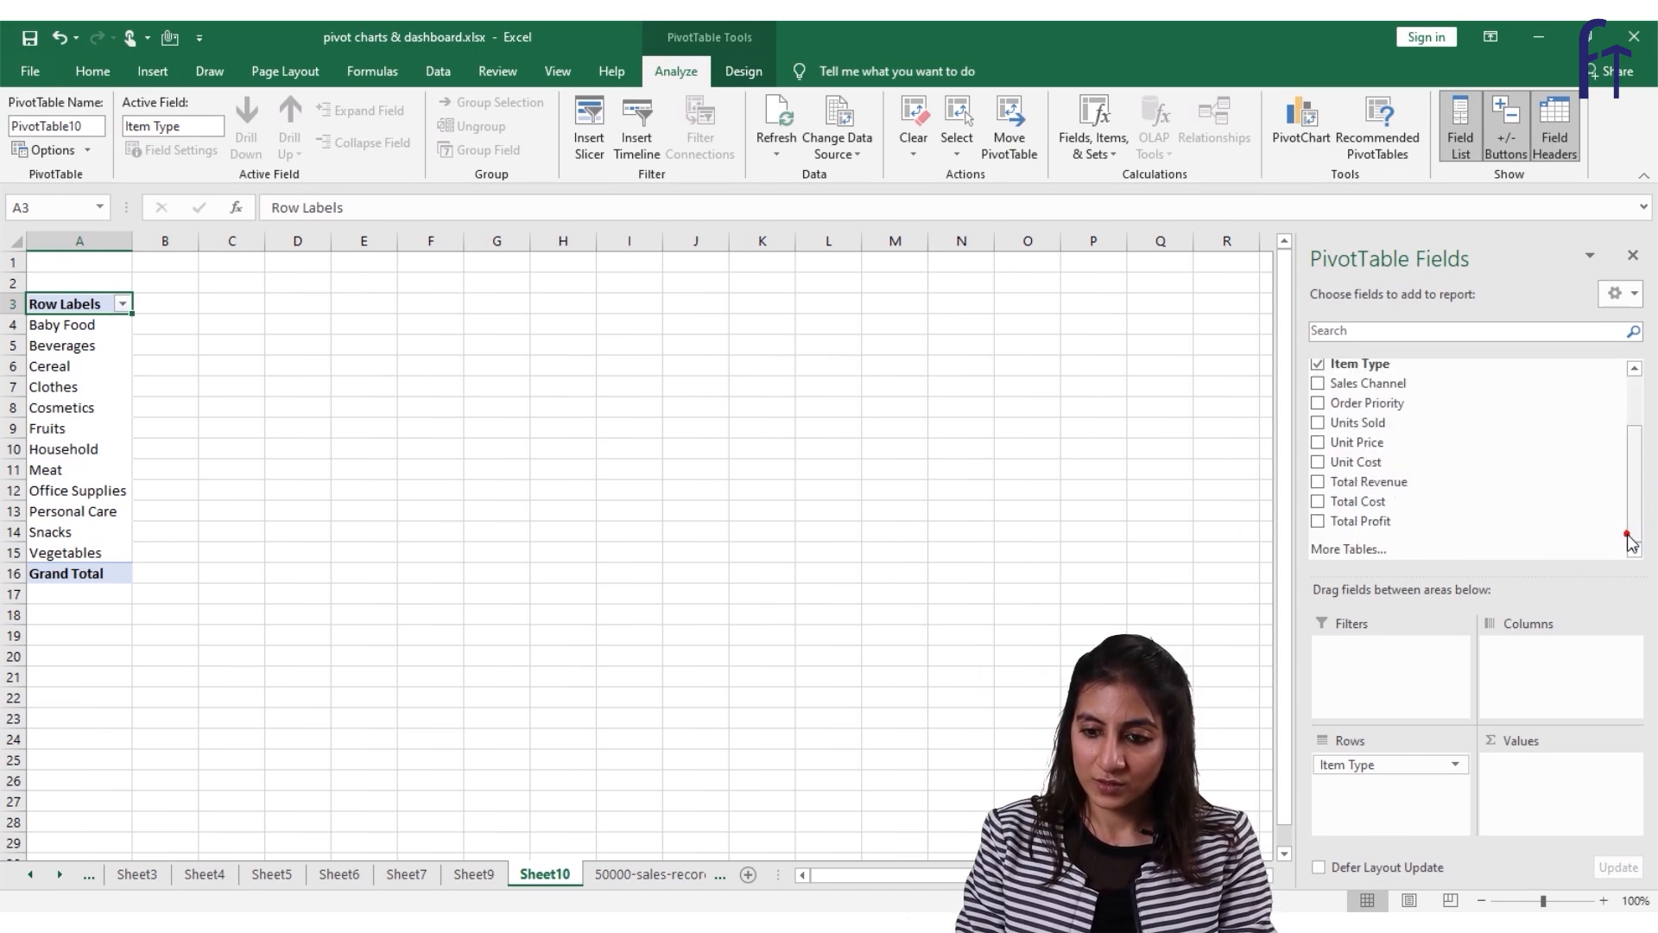
left_click_drag(1408, 524, 1559, 795)
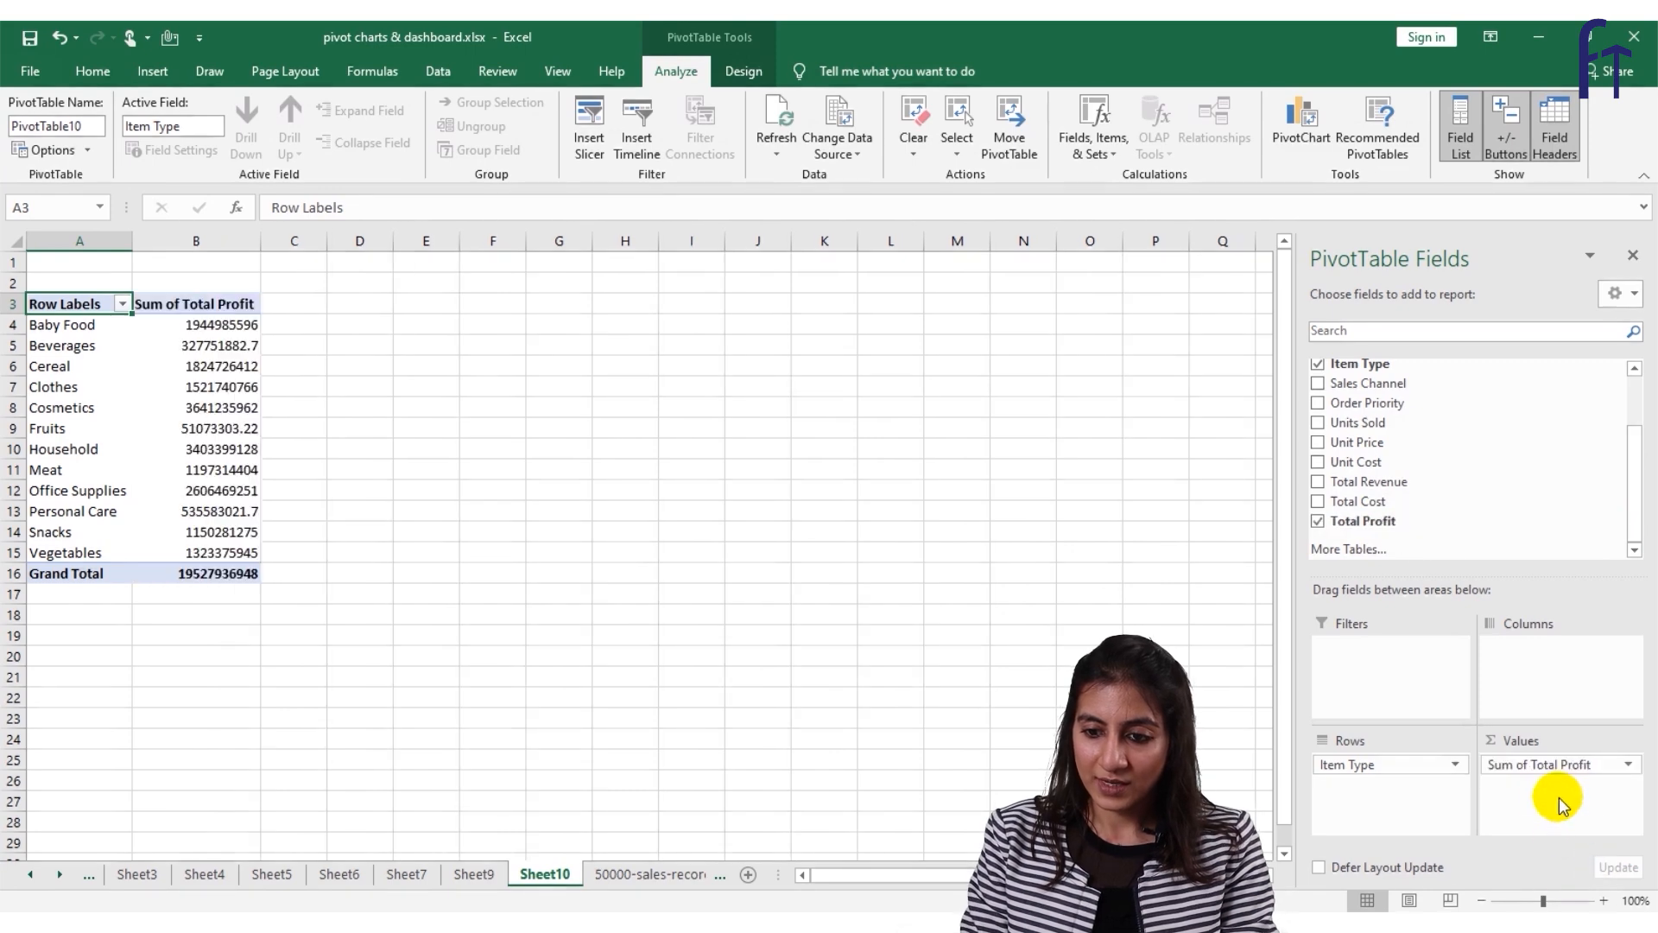
left_click_drag(1392, 483, 1513, 792)
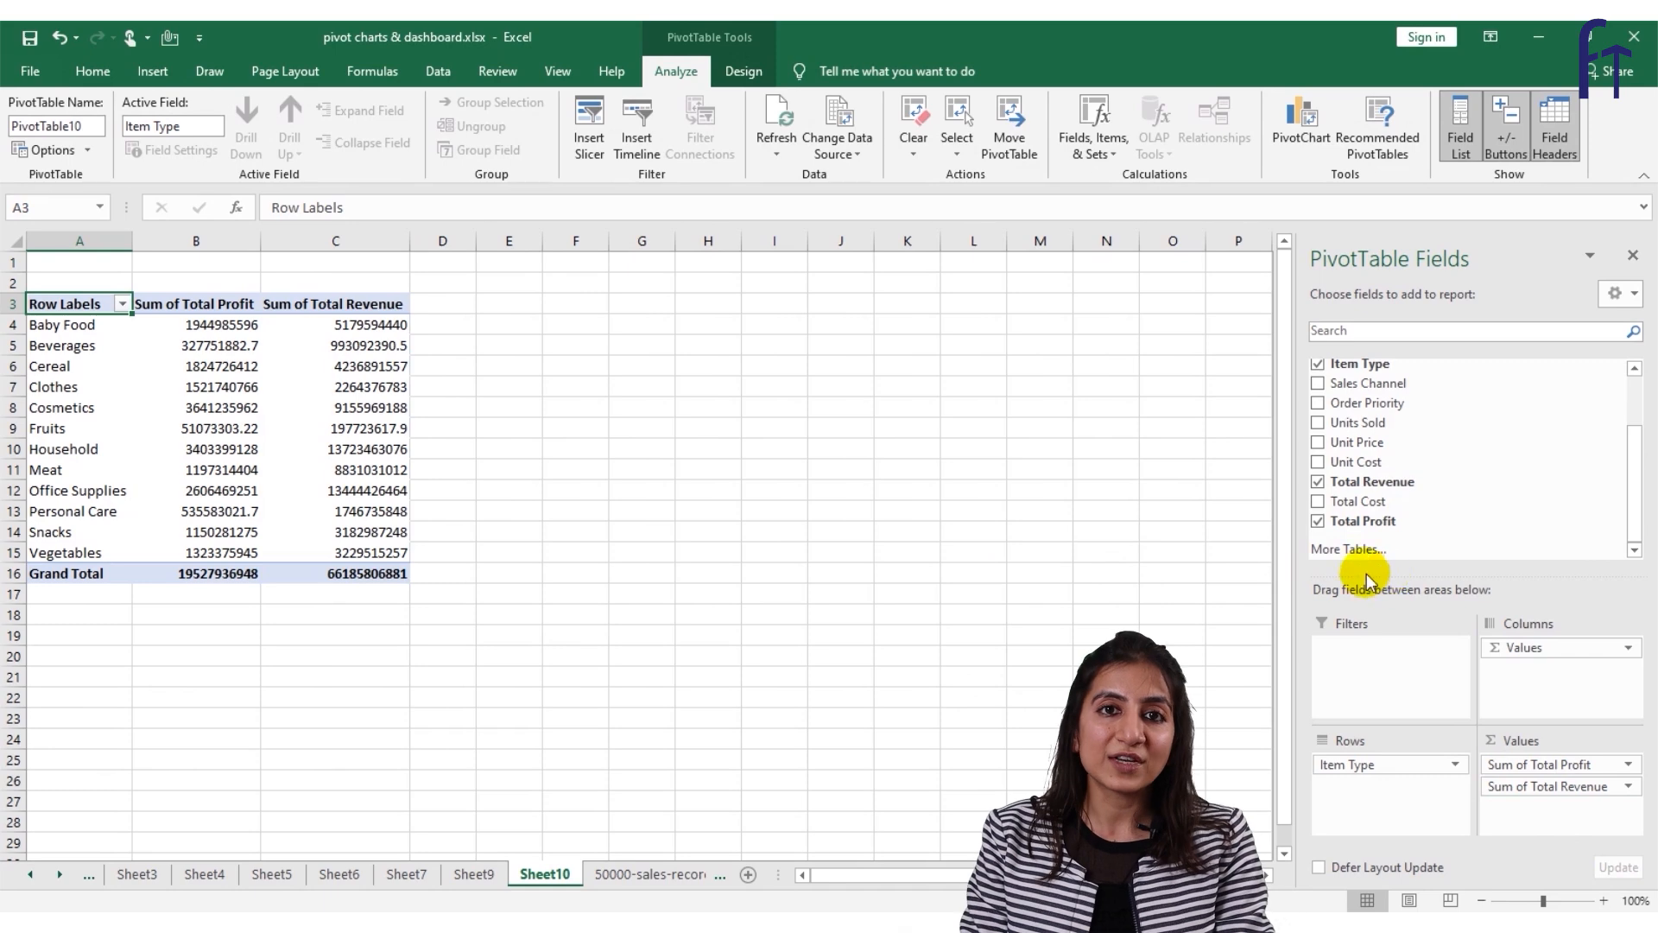
Show the Sum of Total Profit values as % of Grand Total.
left_click(246, 428)
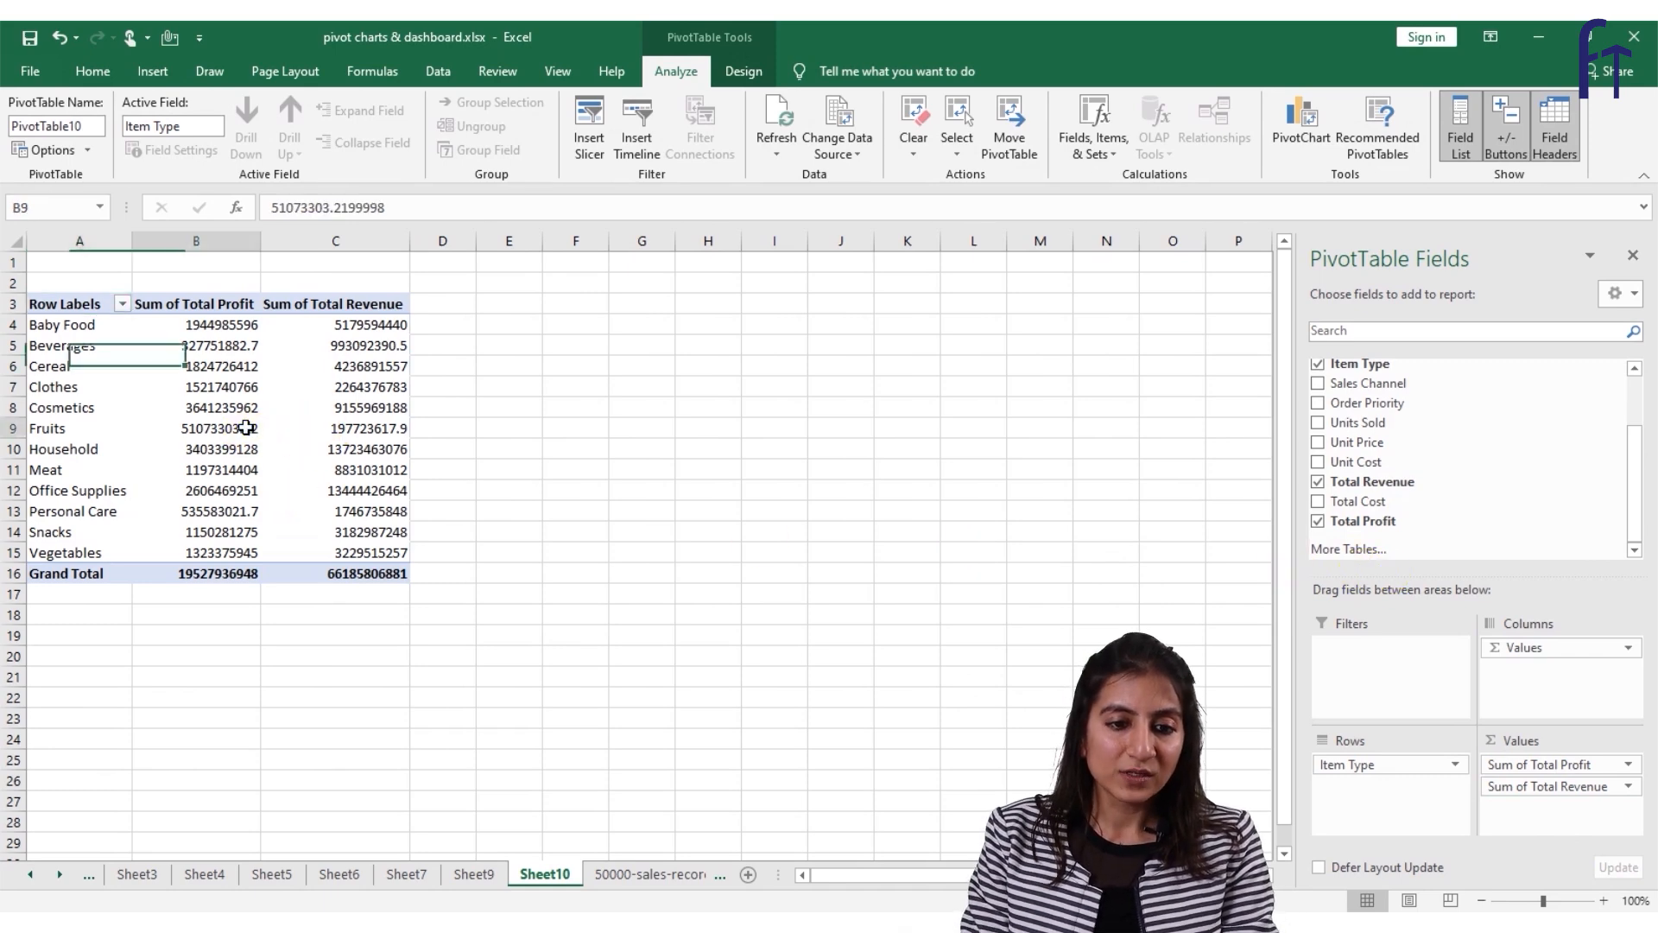
left_click(216, 330)
right_click(259, 350)
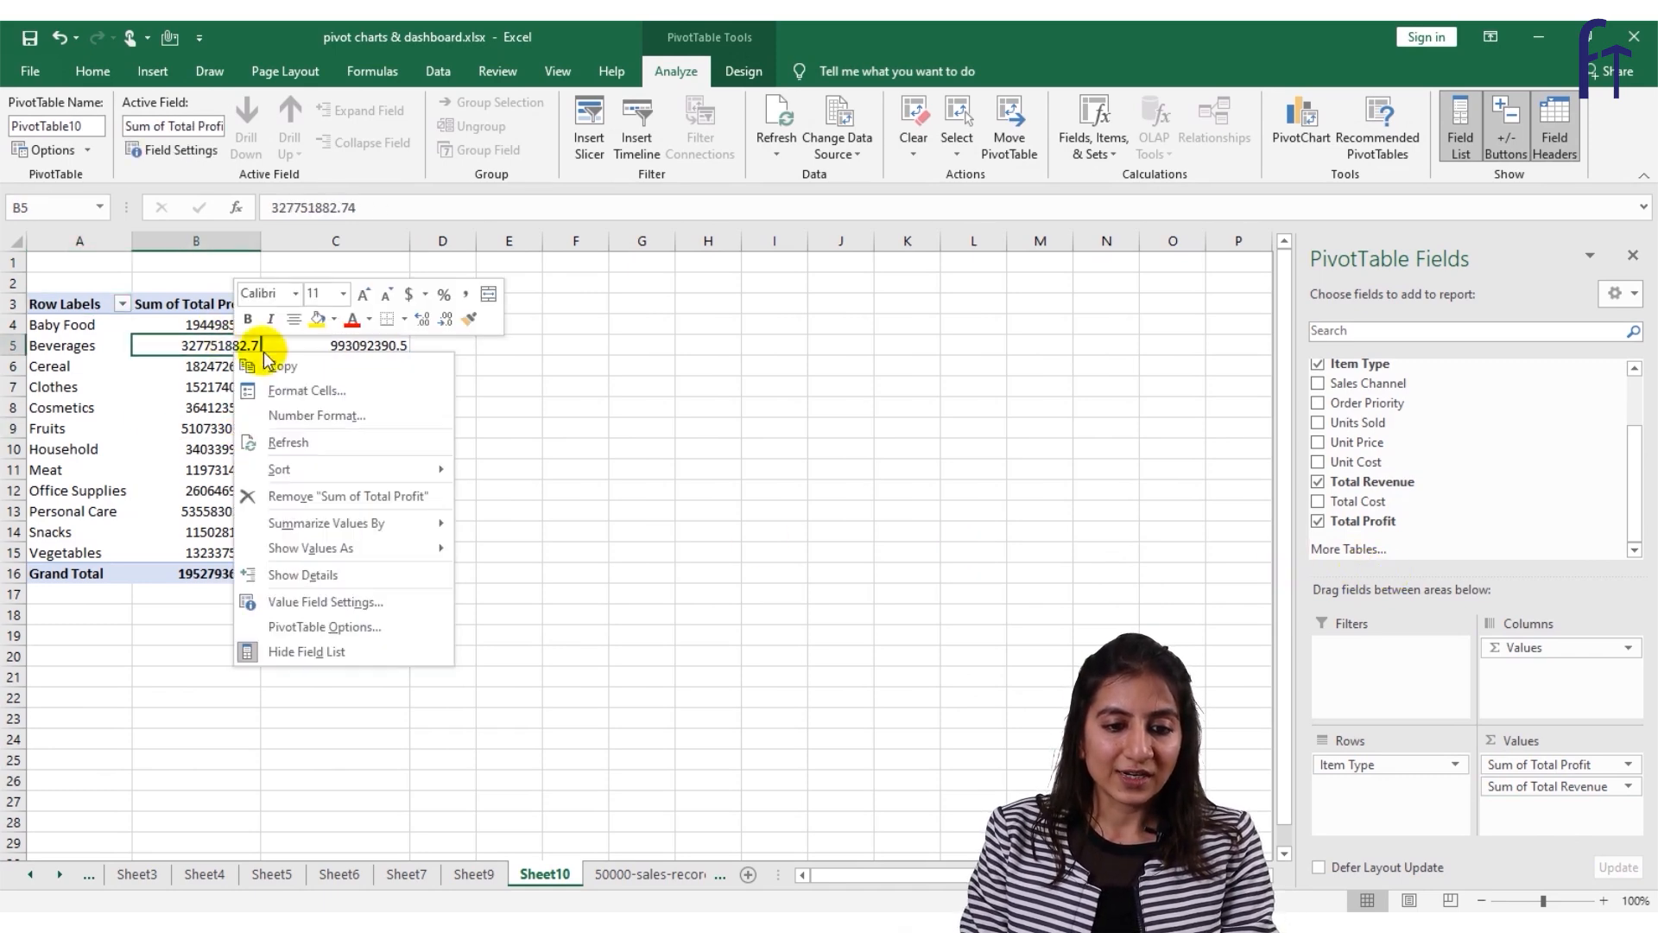
mouse_move(333, 548)
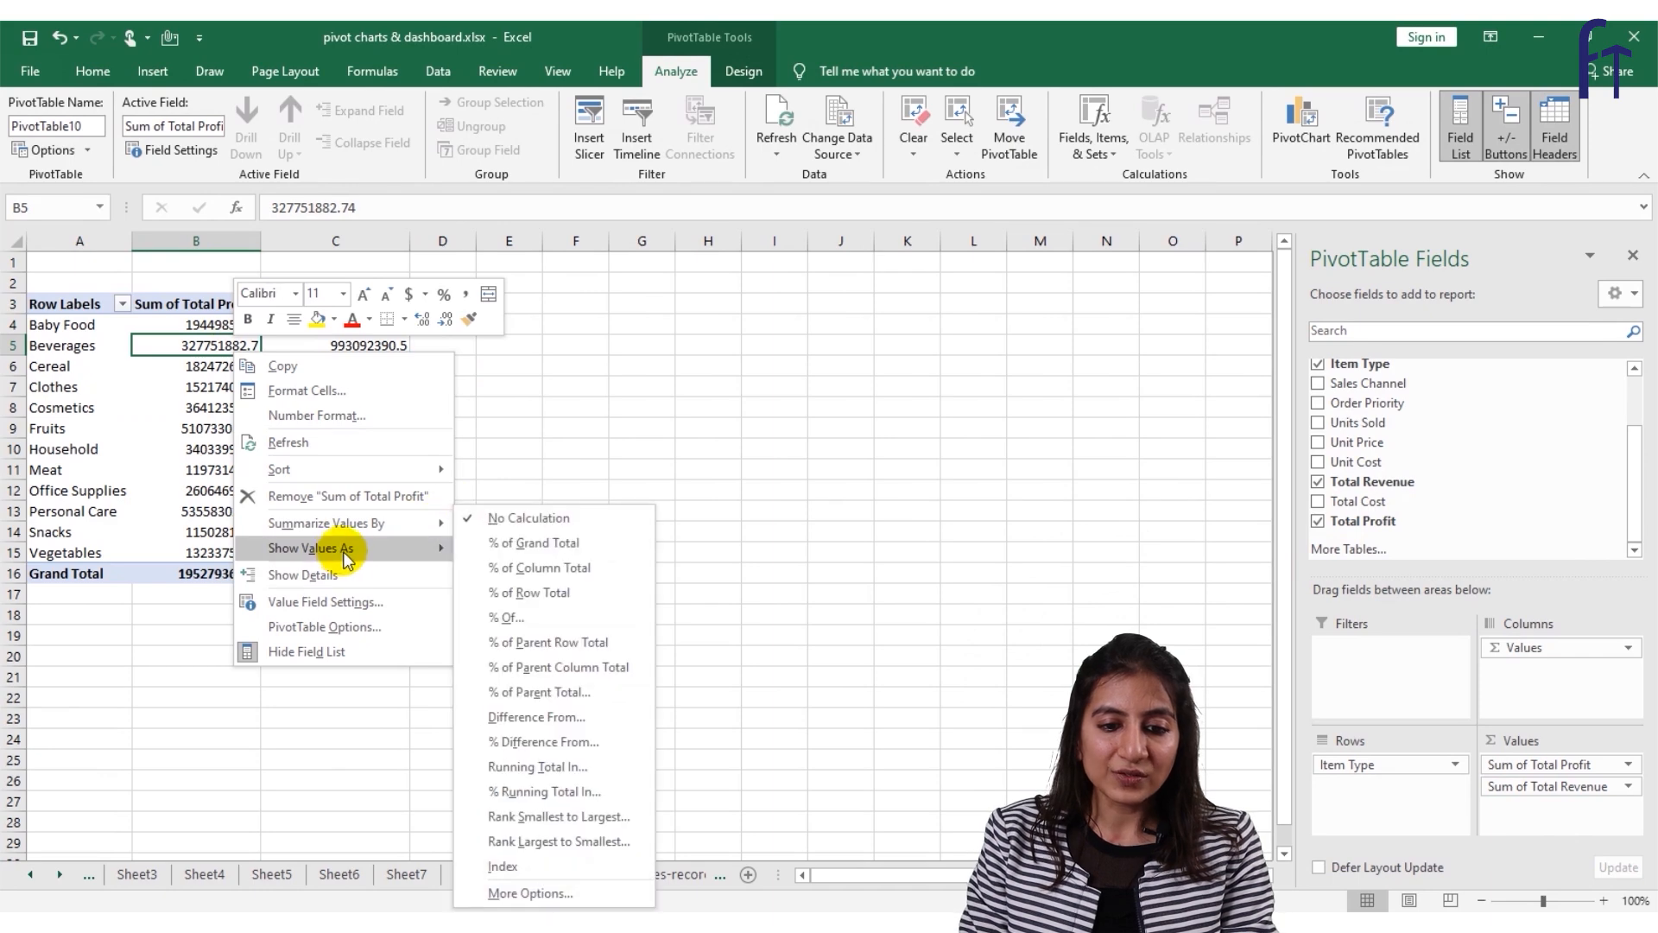
left_click(582, 544)
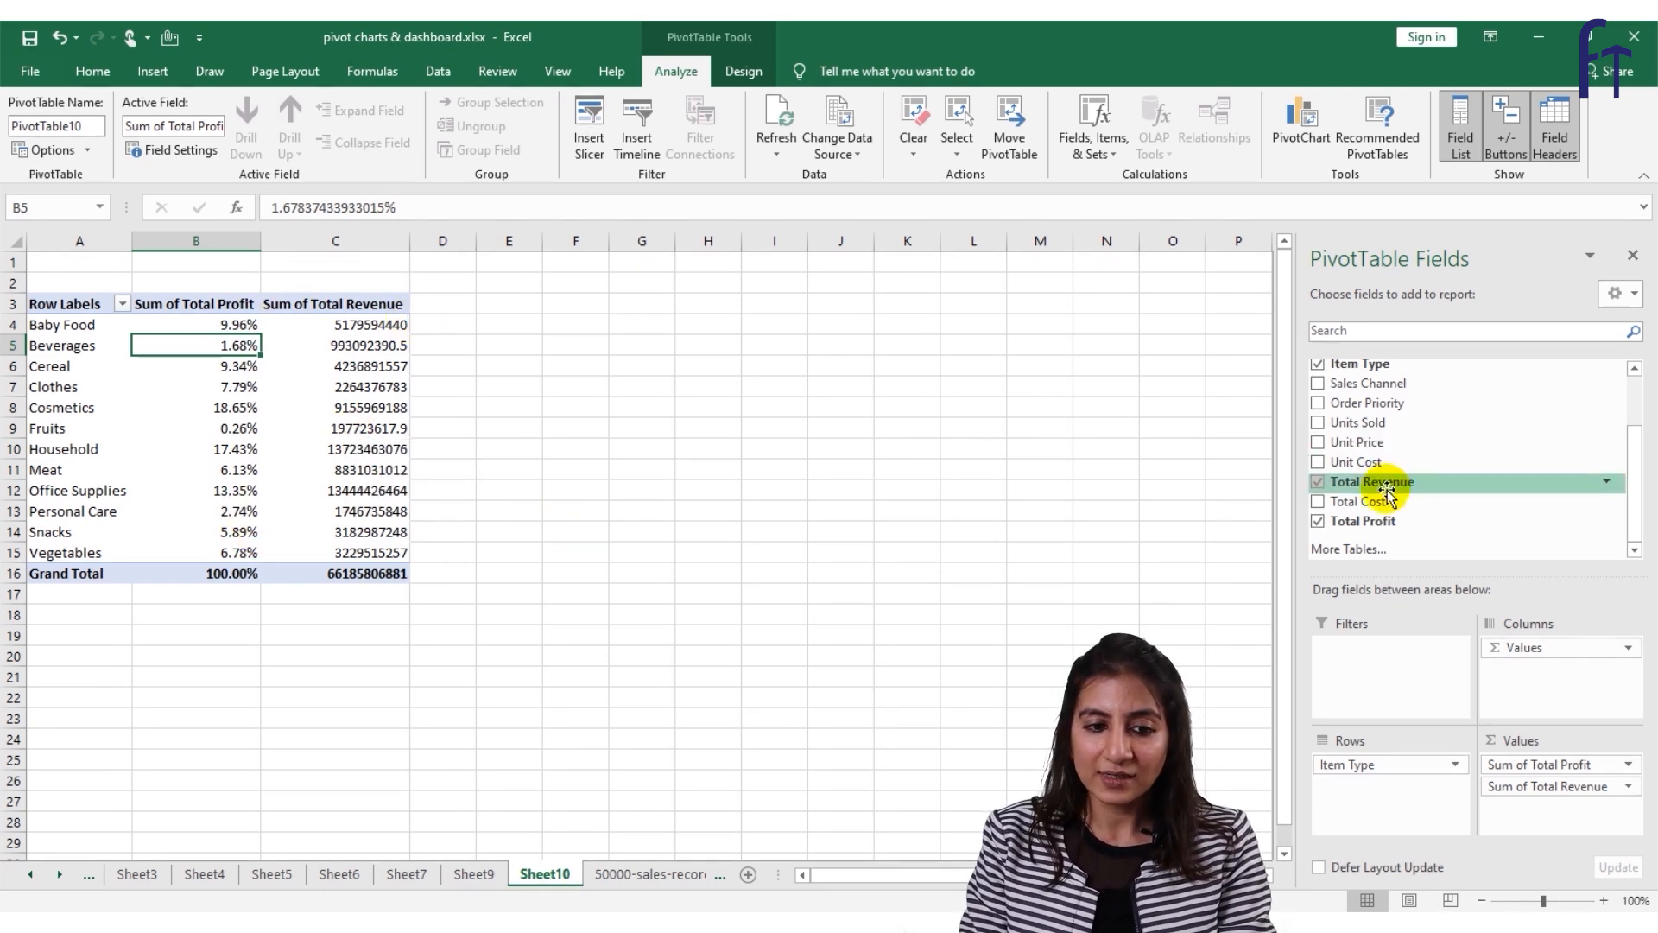
Add Total Profit a second time to the PivotTable's values, after the Sum of Total Revenue field.
left_click_drag(1371, 521, 1527, 831)
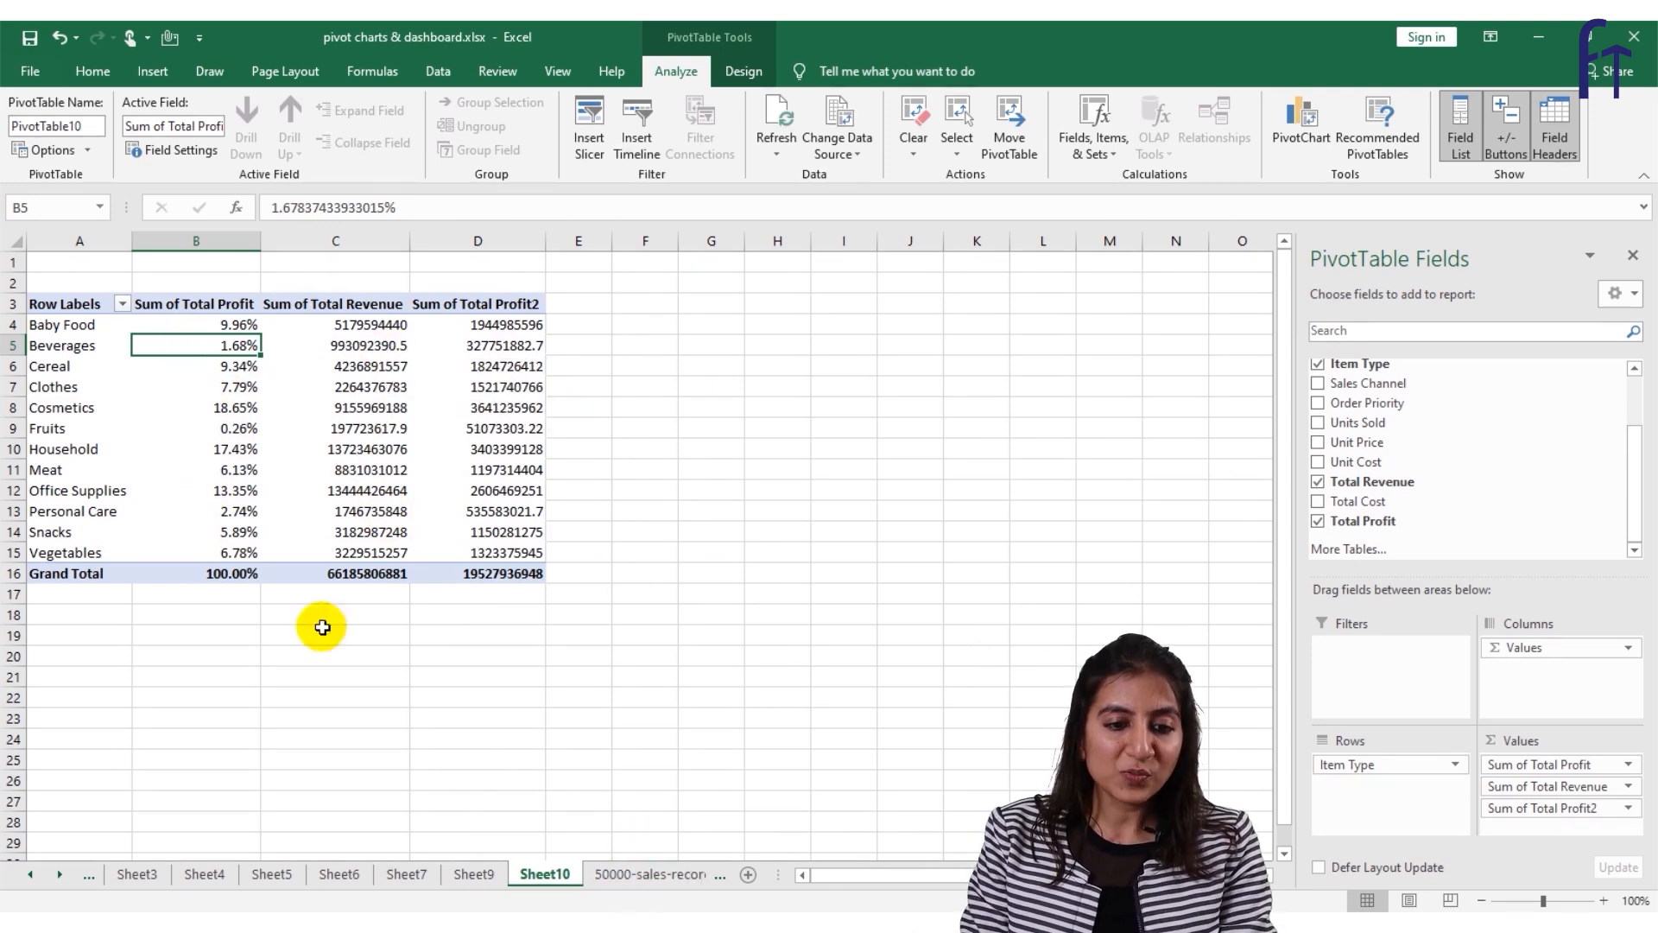
right_click(216, 471)
mouse_move(384, 669)
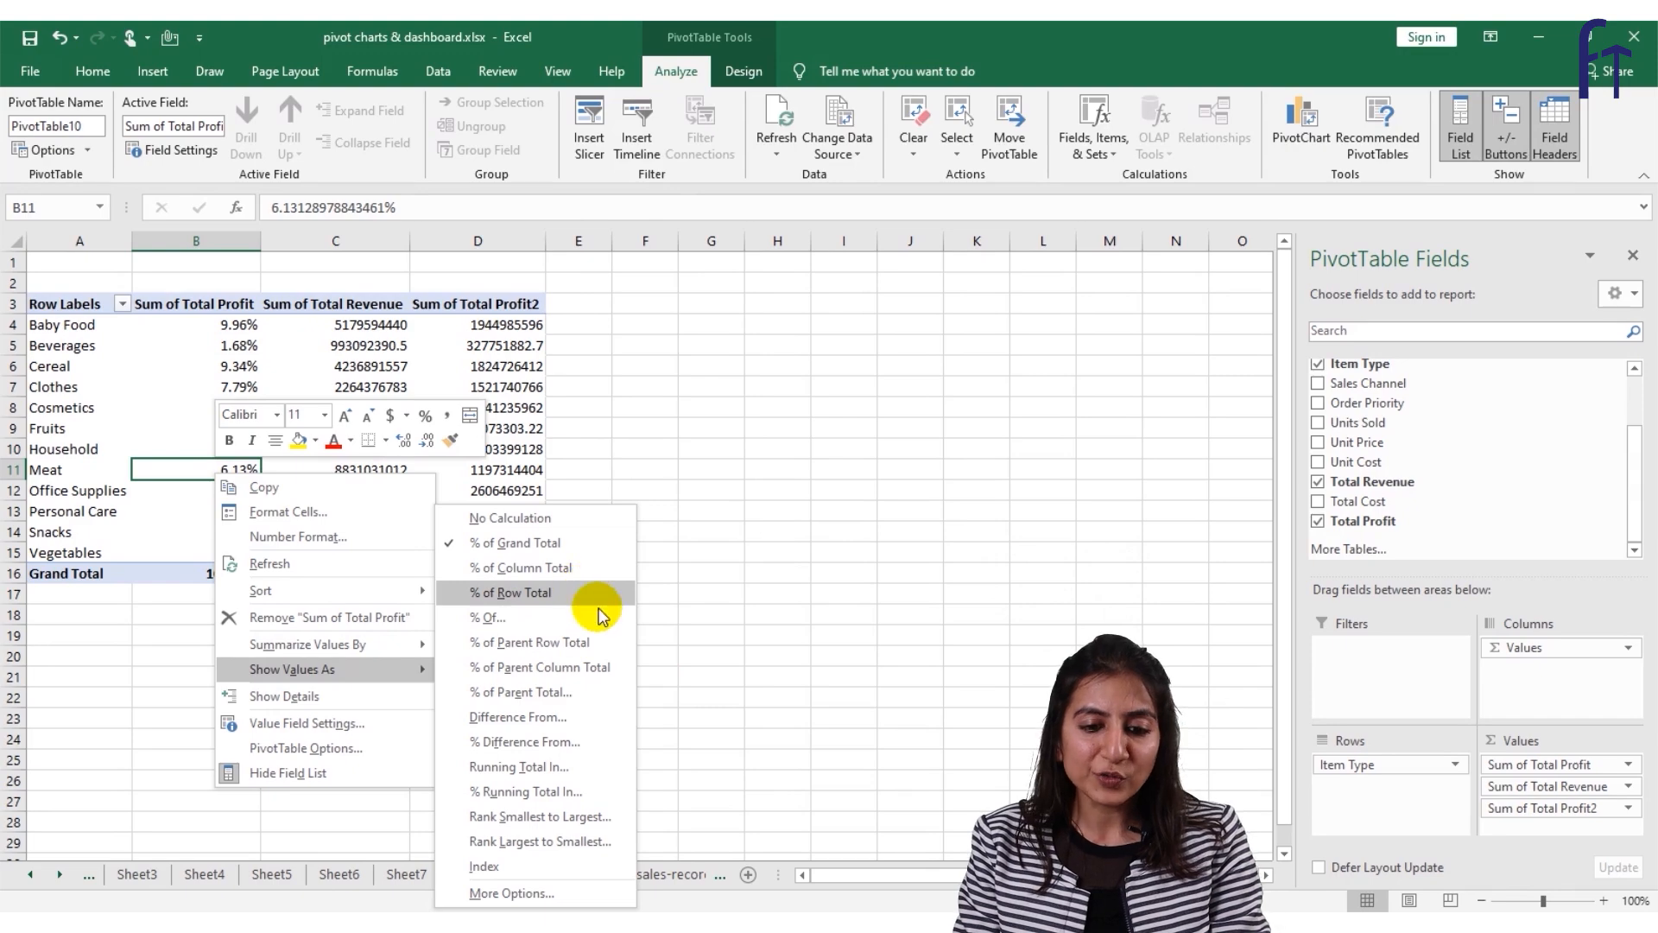
left_click(156, 689)
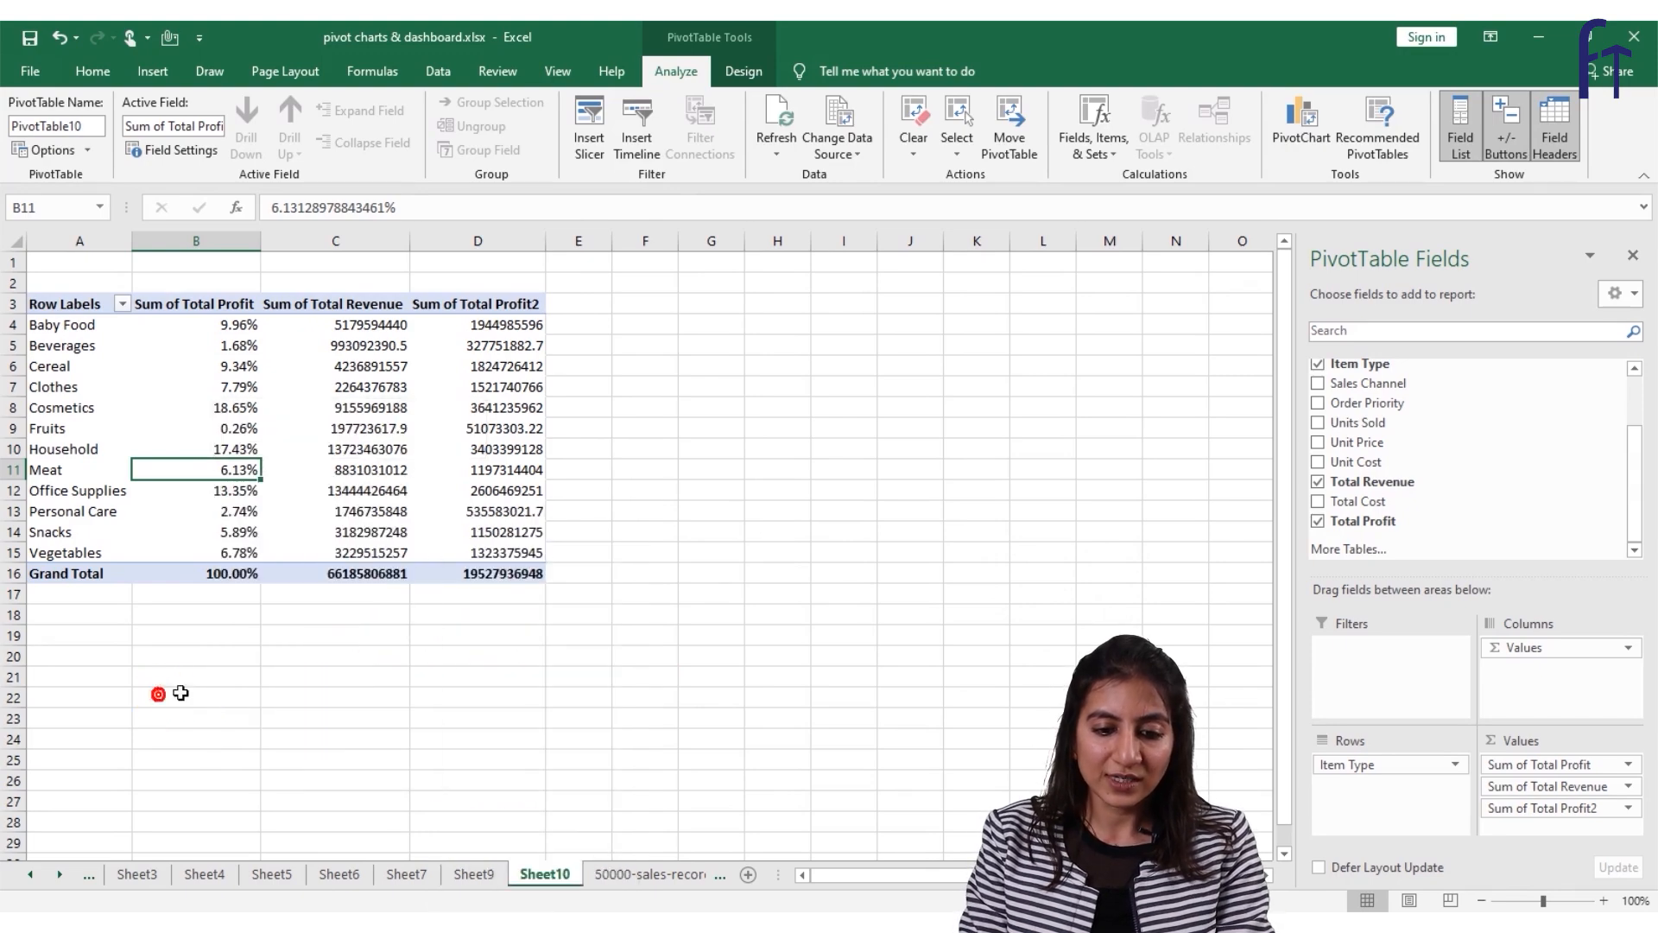
Create another PivotTable from the 50000-sales-records data on a new worksheet, with ID as rows.
left_click(624, 877)
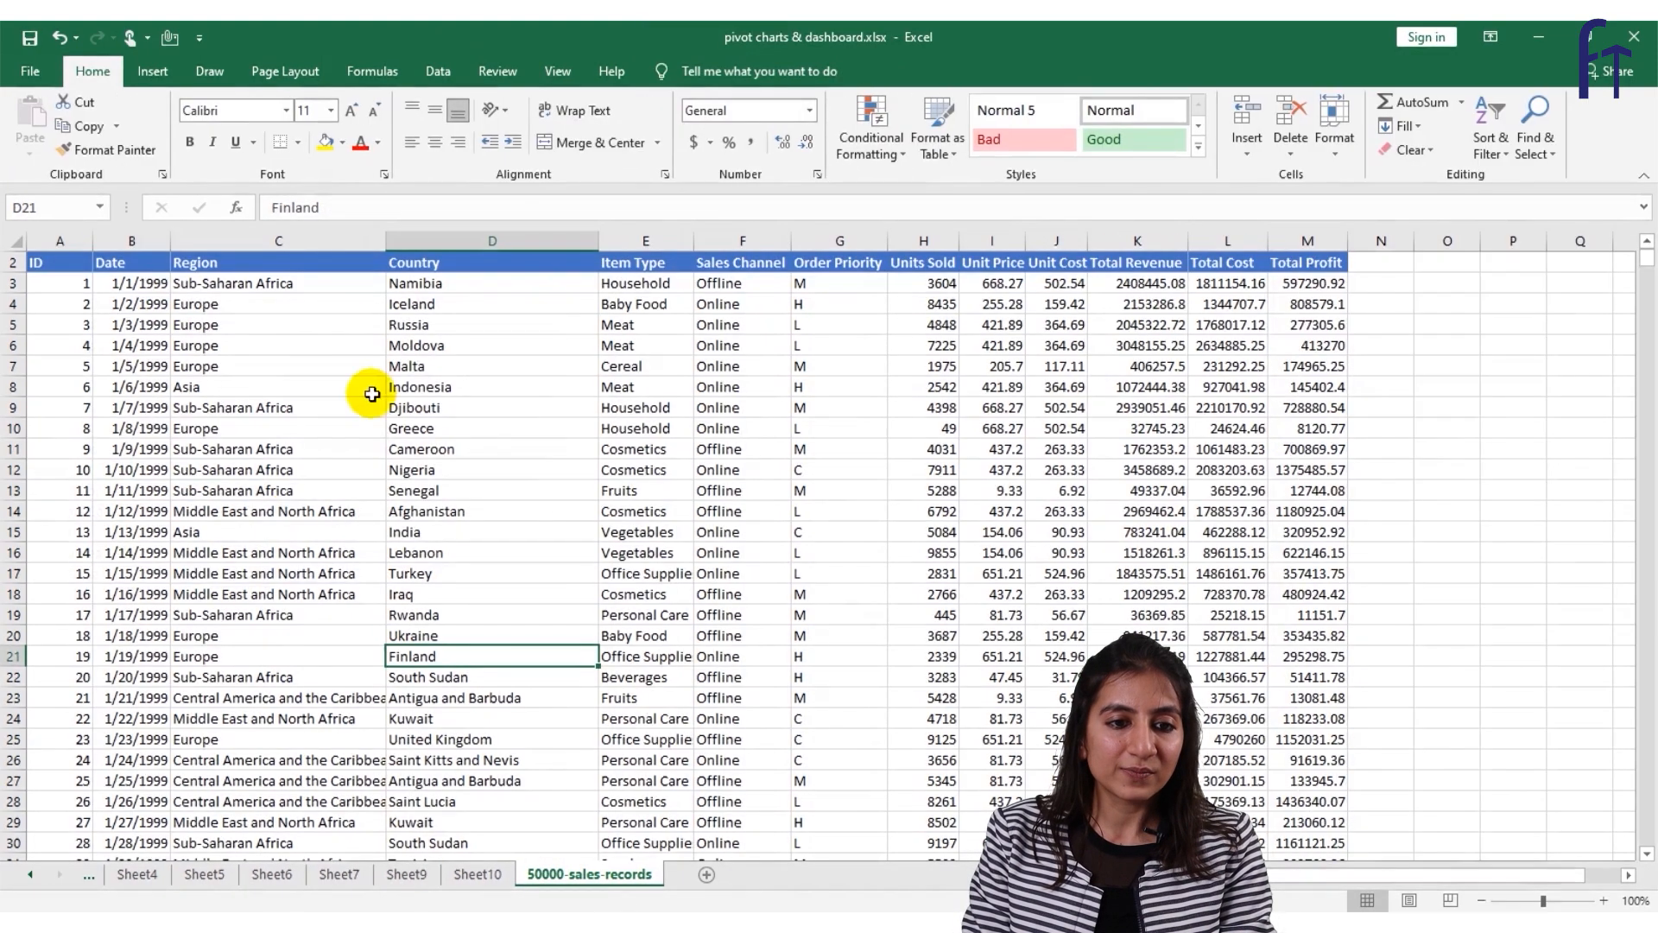
left_click(154, 71)
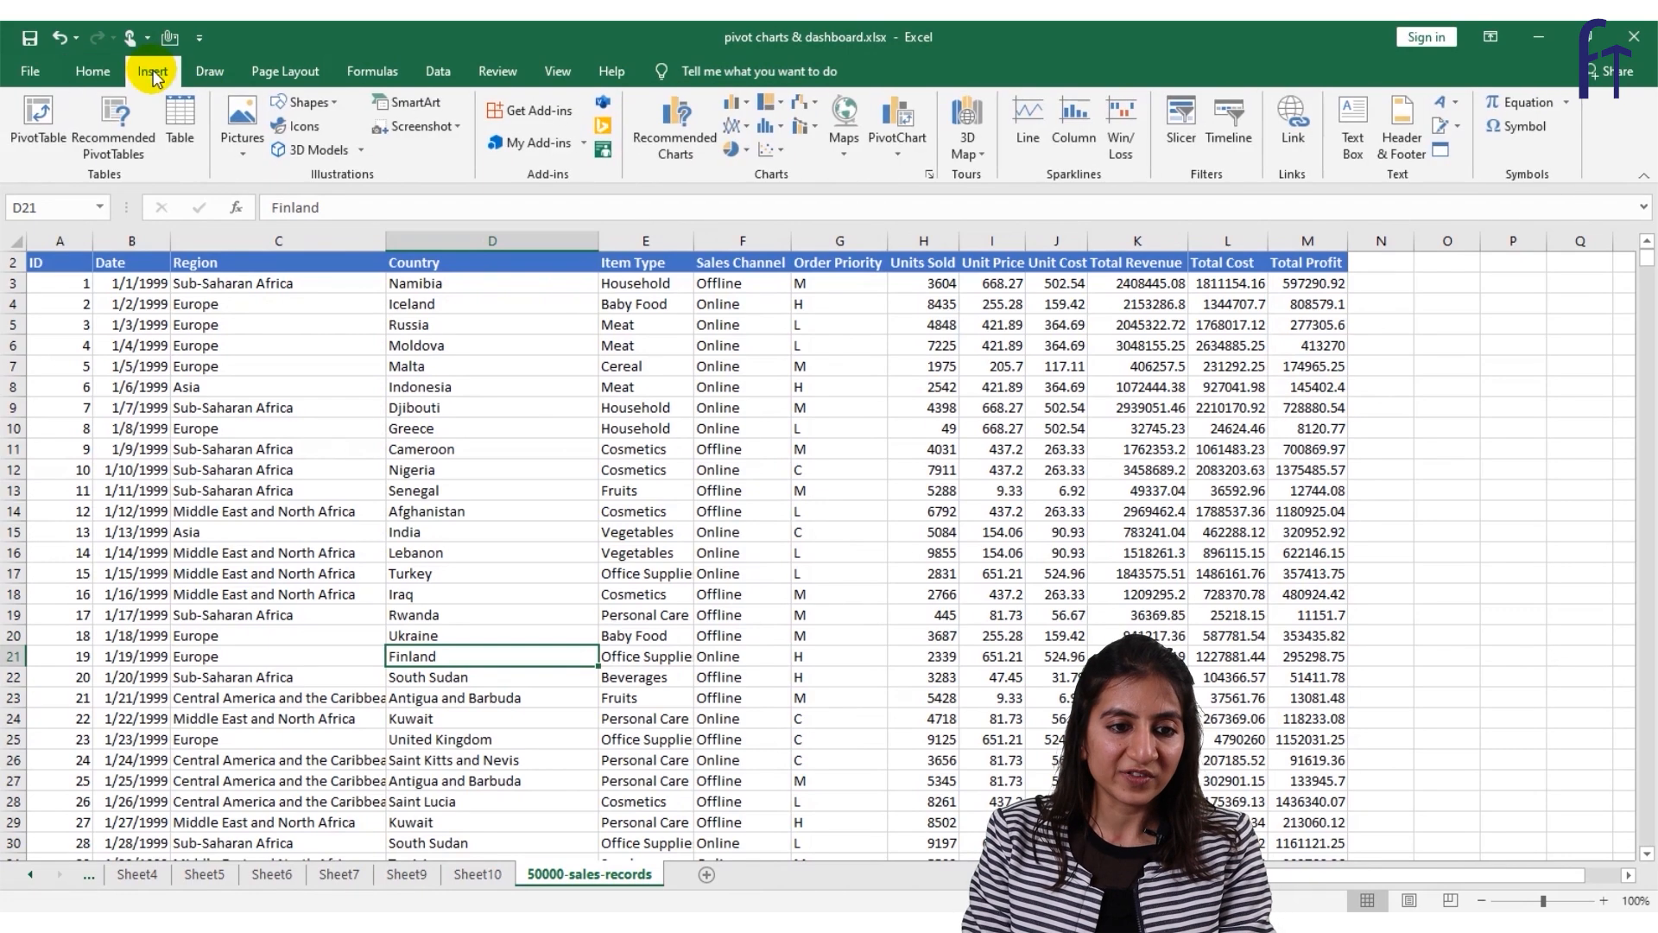
left_click(29, 136)
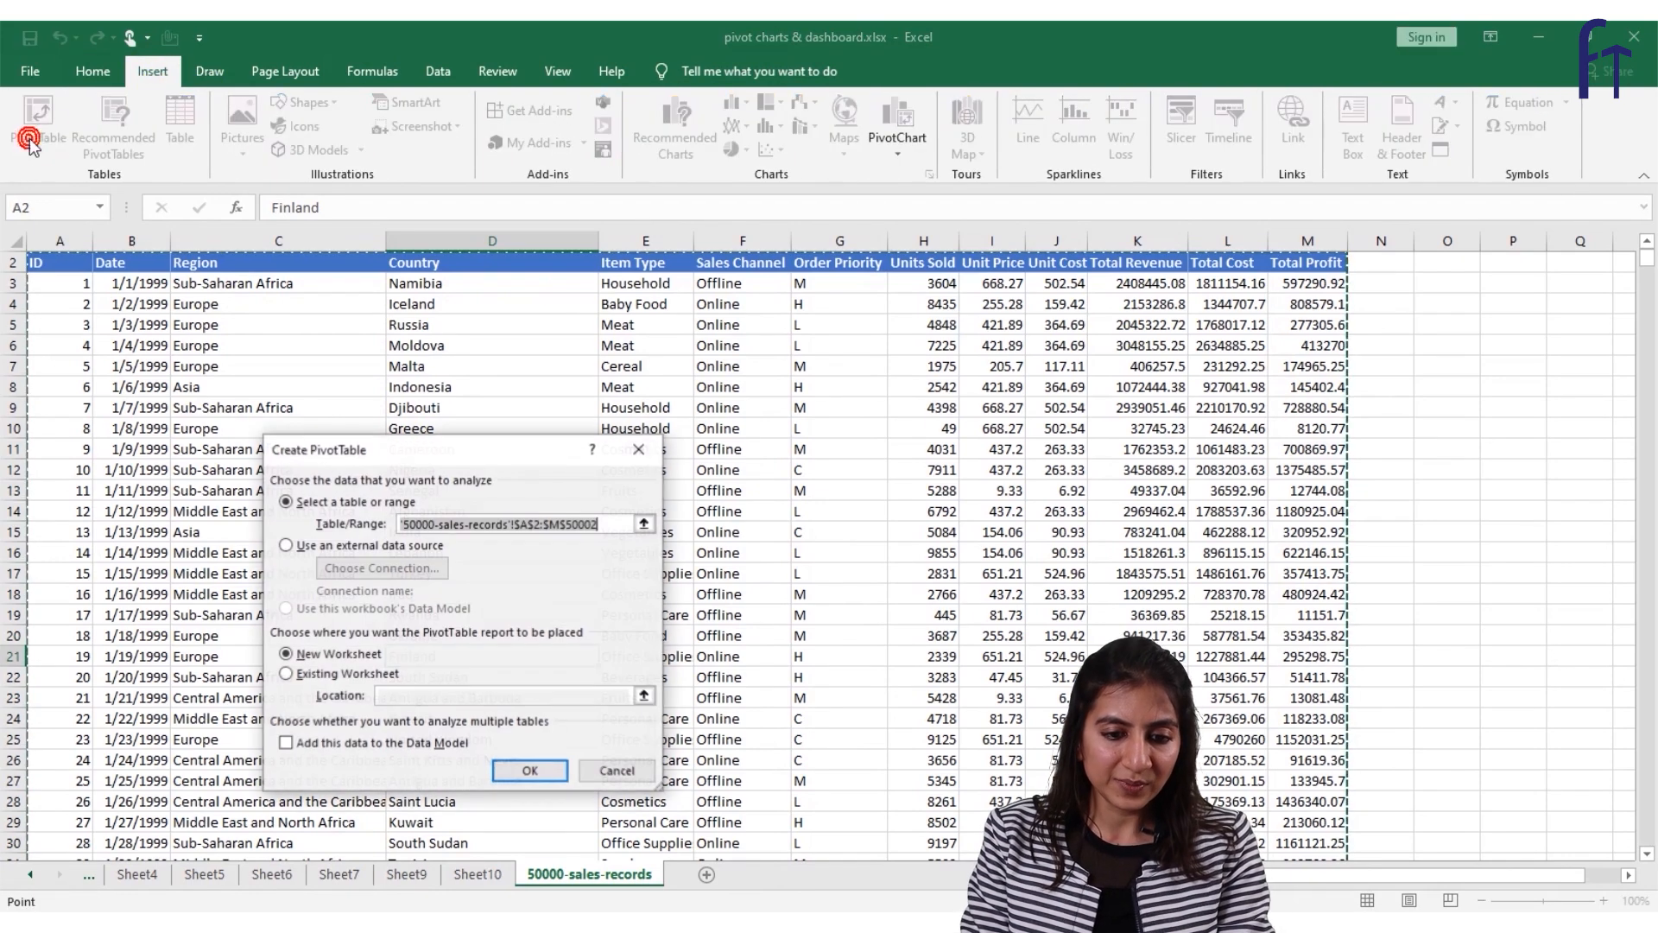
left_click(531, 772)
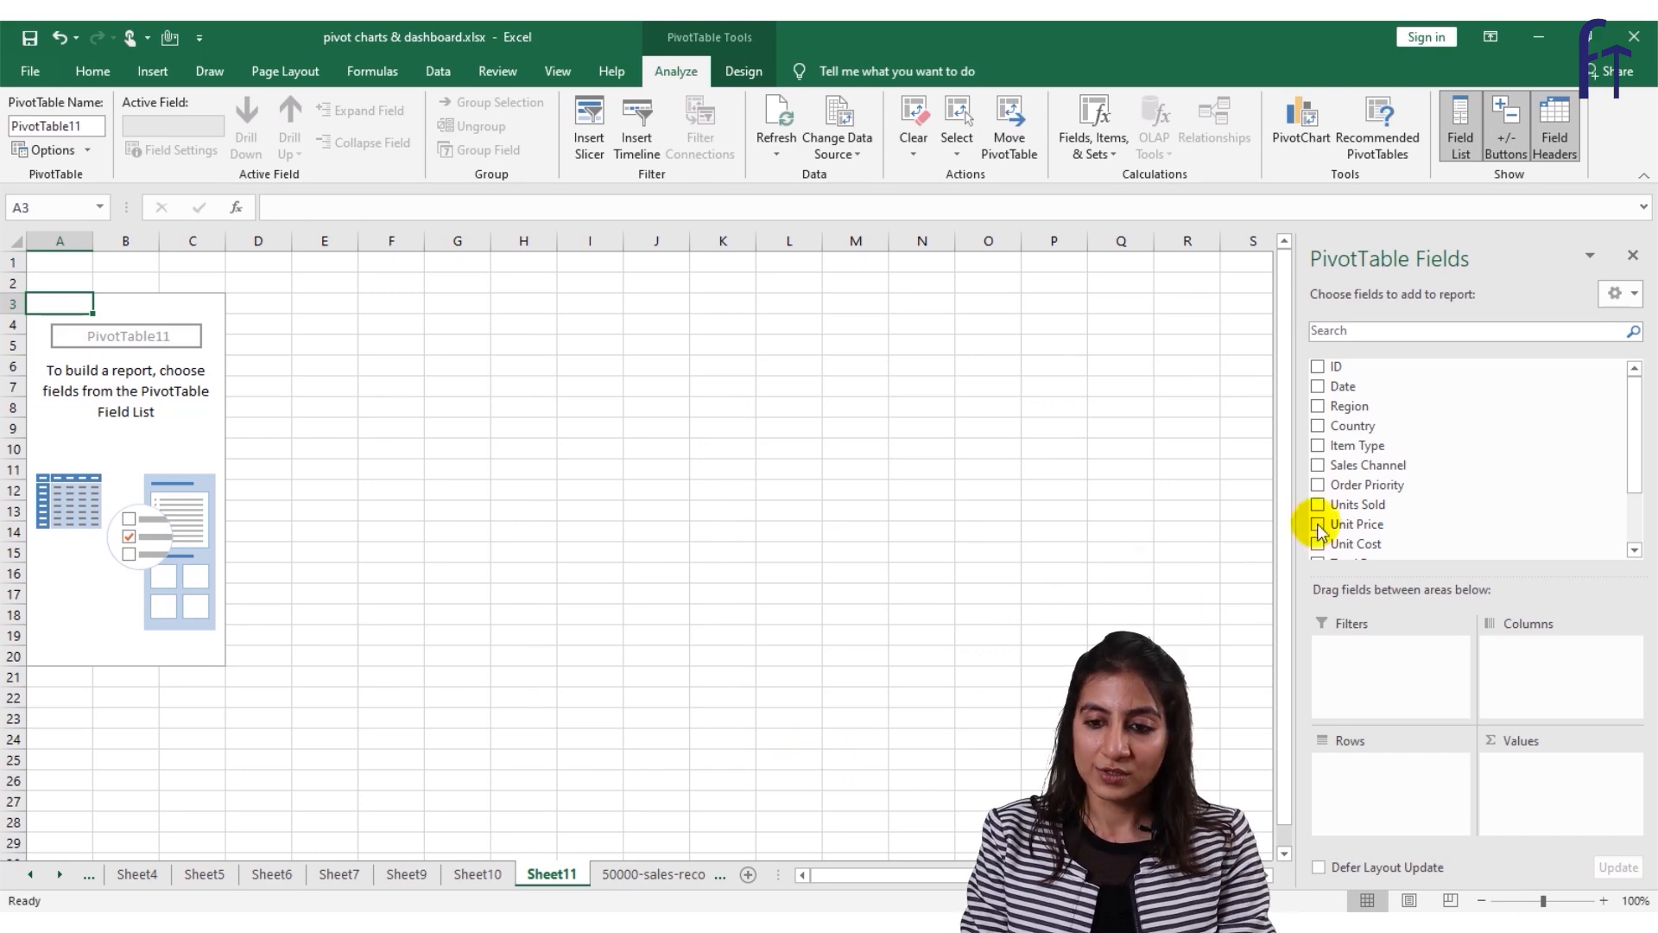
left_click_drag(1392, 367, 1373, 827)
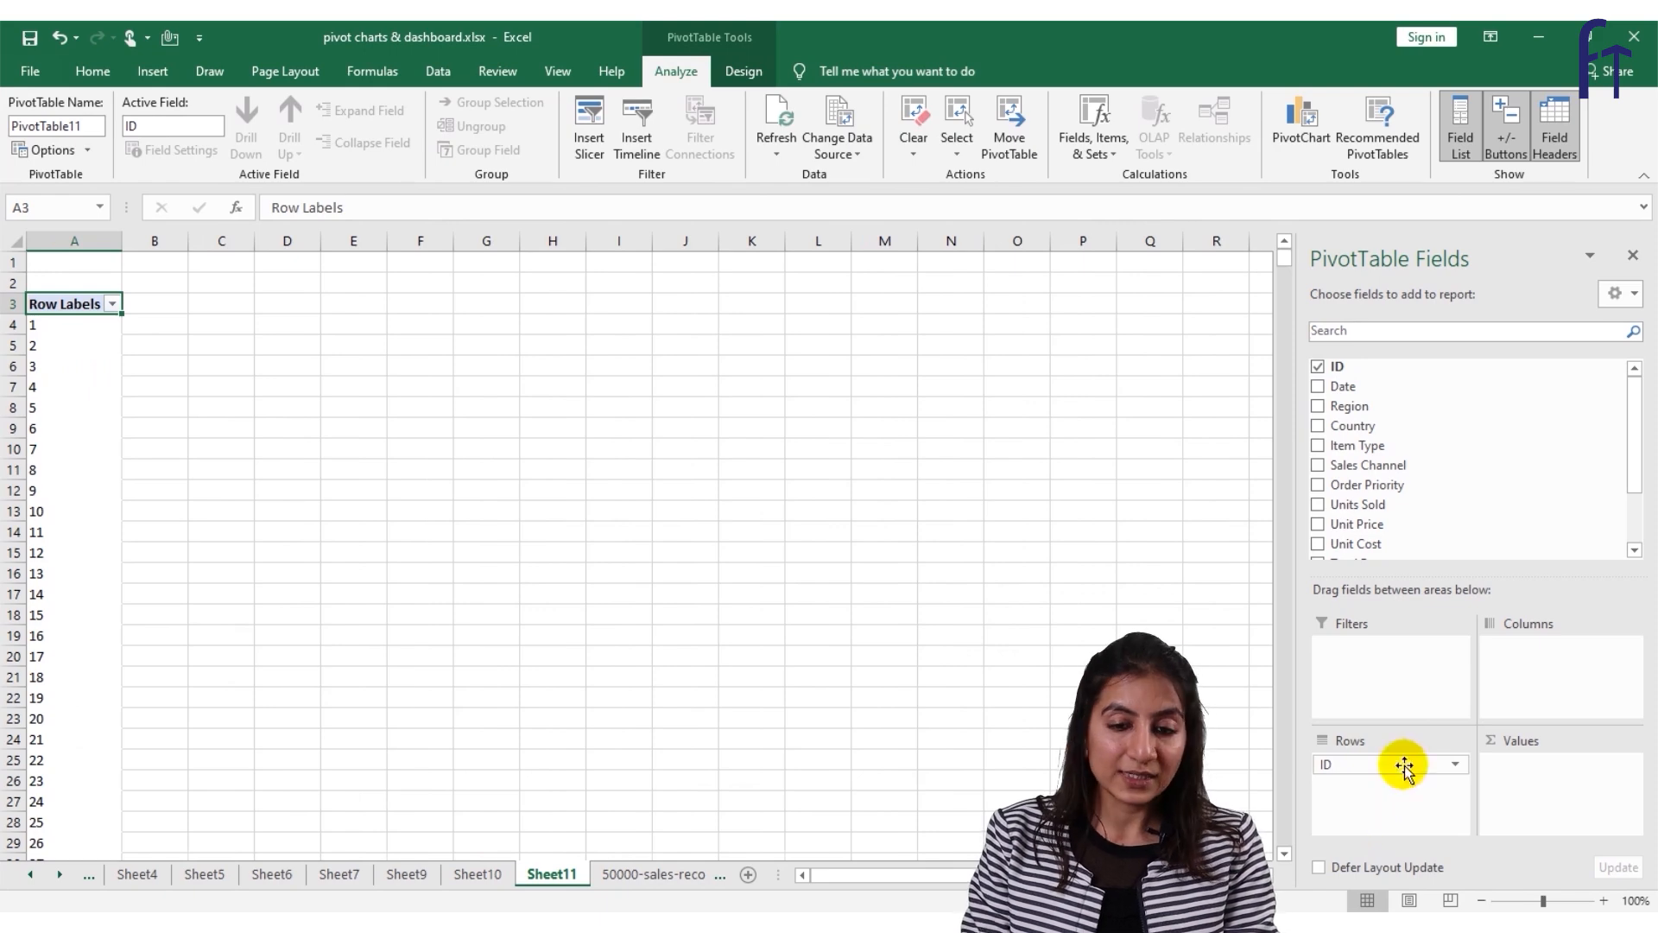
Add the sums of Unit Price, Total Revenue, Total Profit and Total Cost as values of the ID PivotTable.
left_click_drag(1498, 570, 1596, 786)
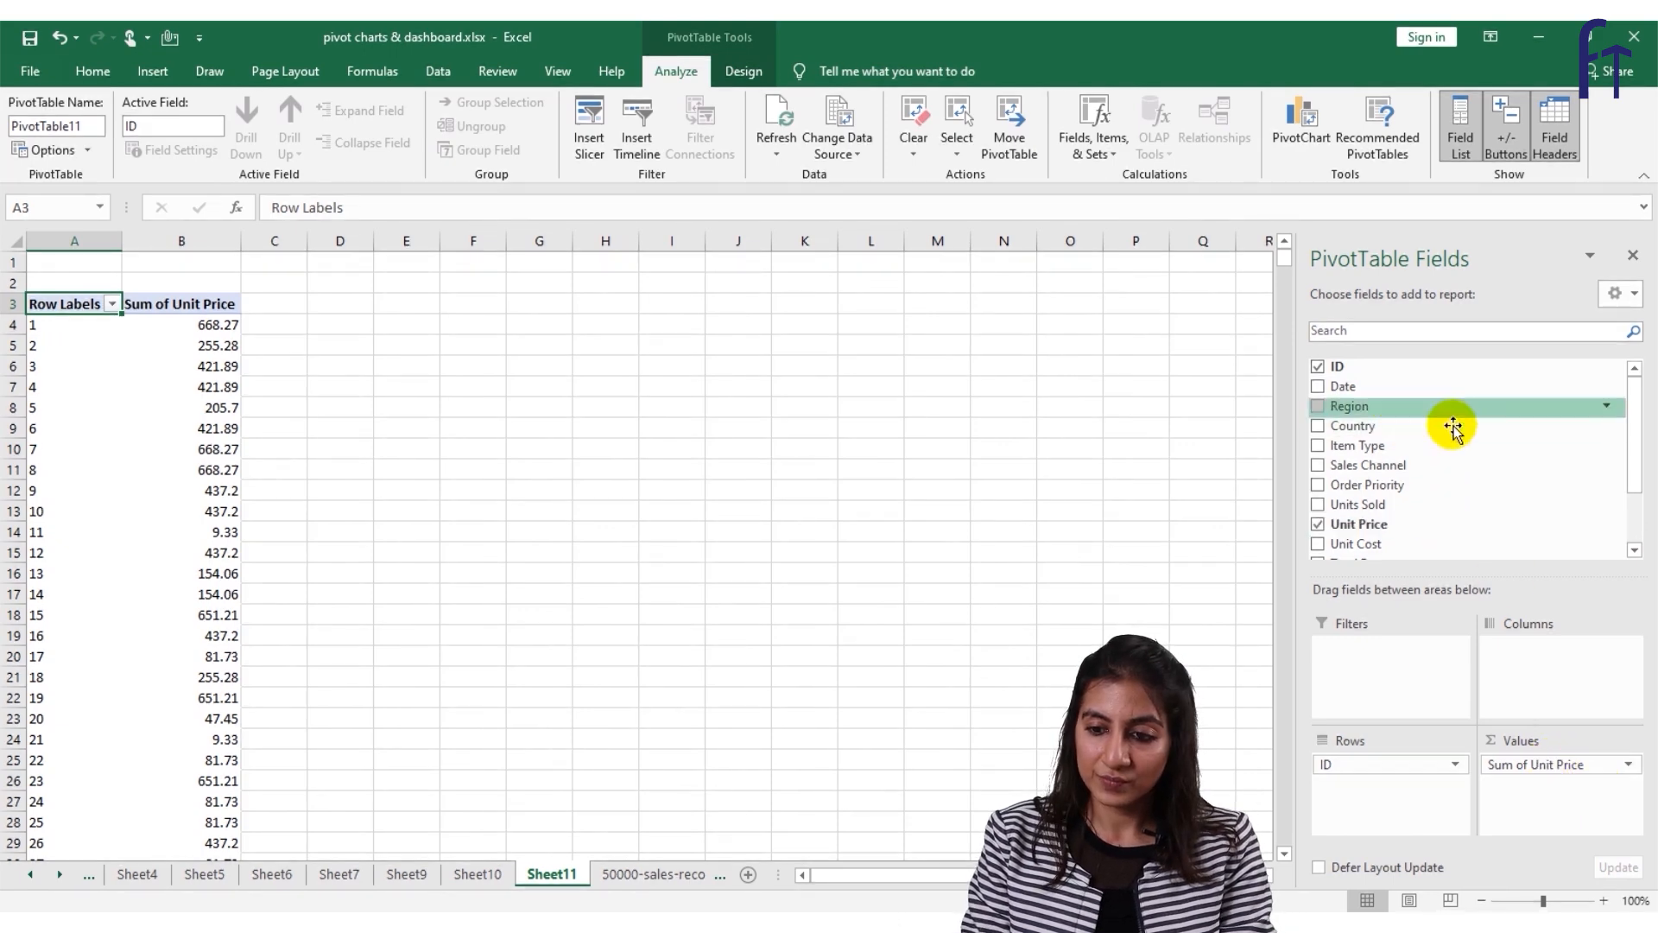
left_click(1631, 535)
left_click_drag(1358, 481, 1533, 790)
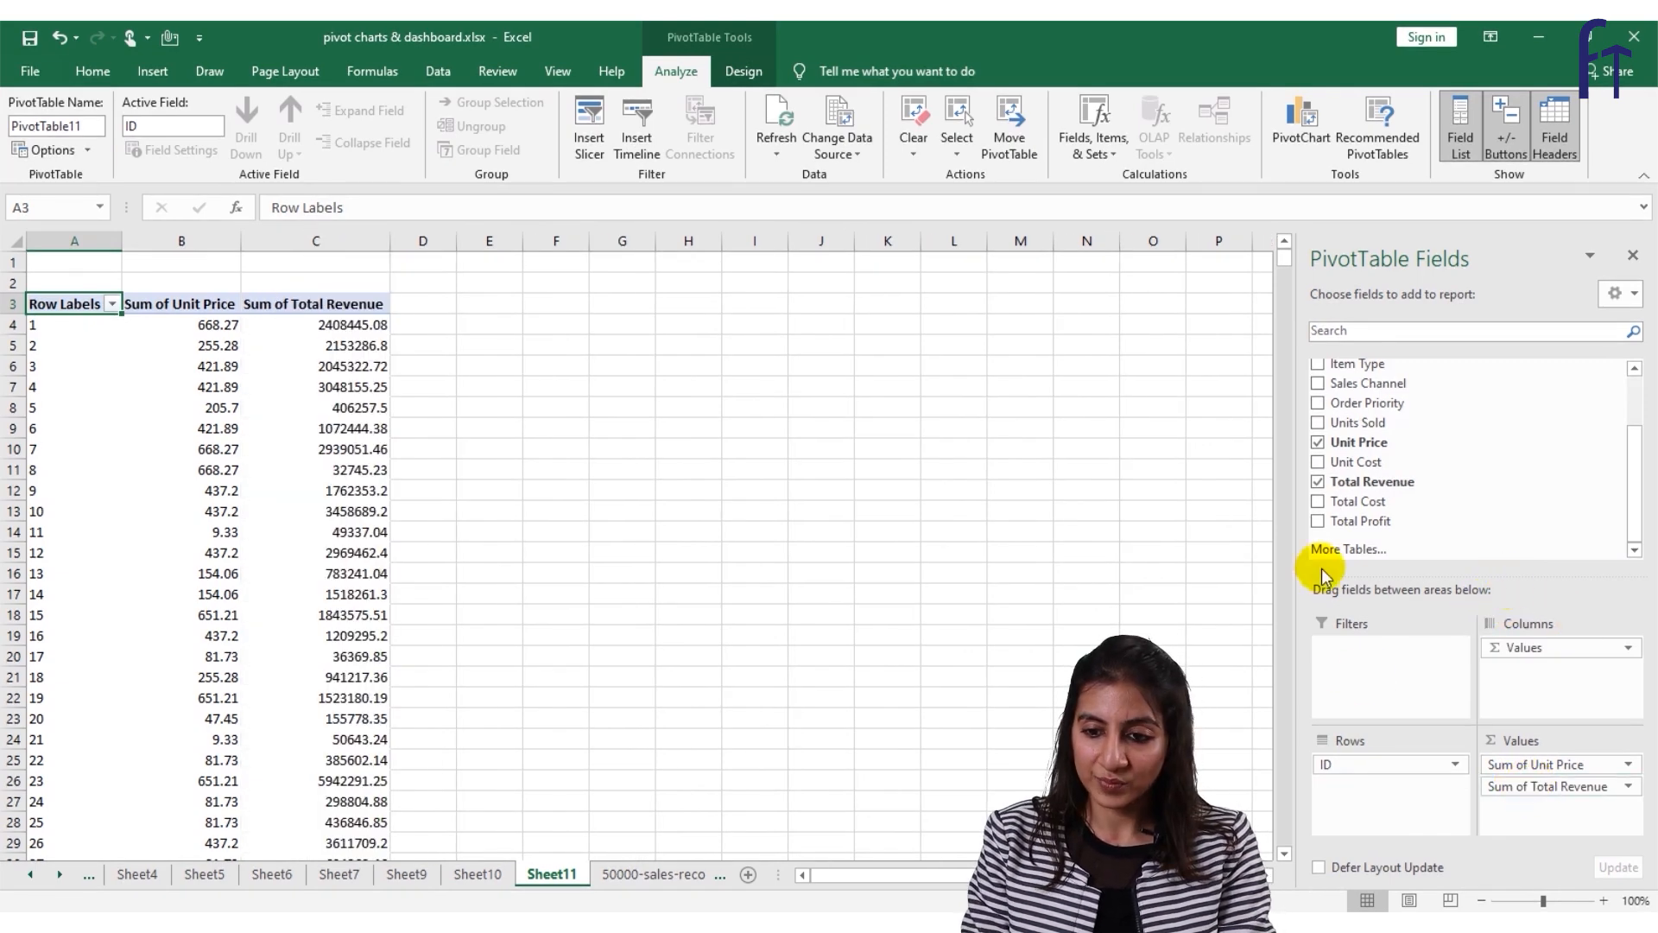
left_click_drag(1385, 522, 1584, 790)
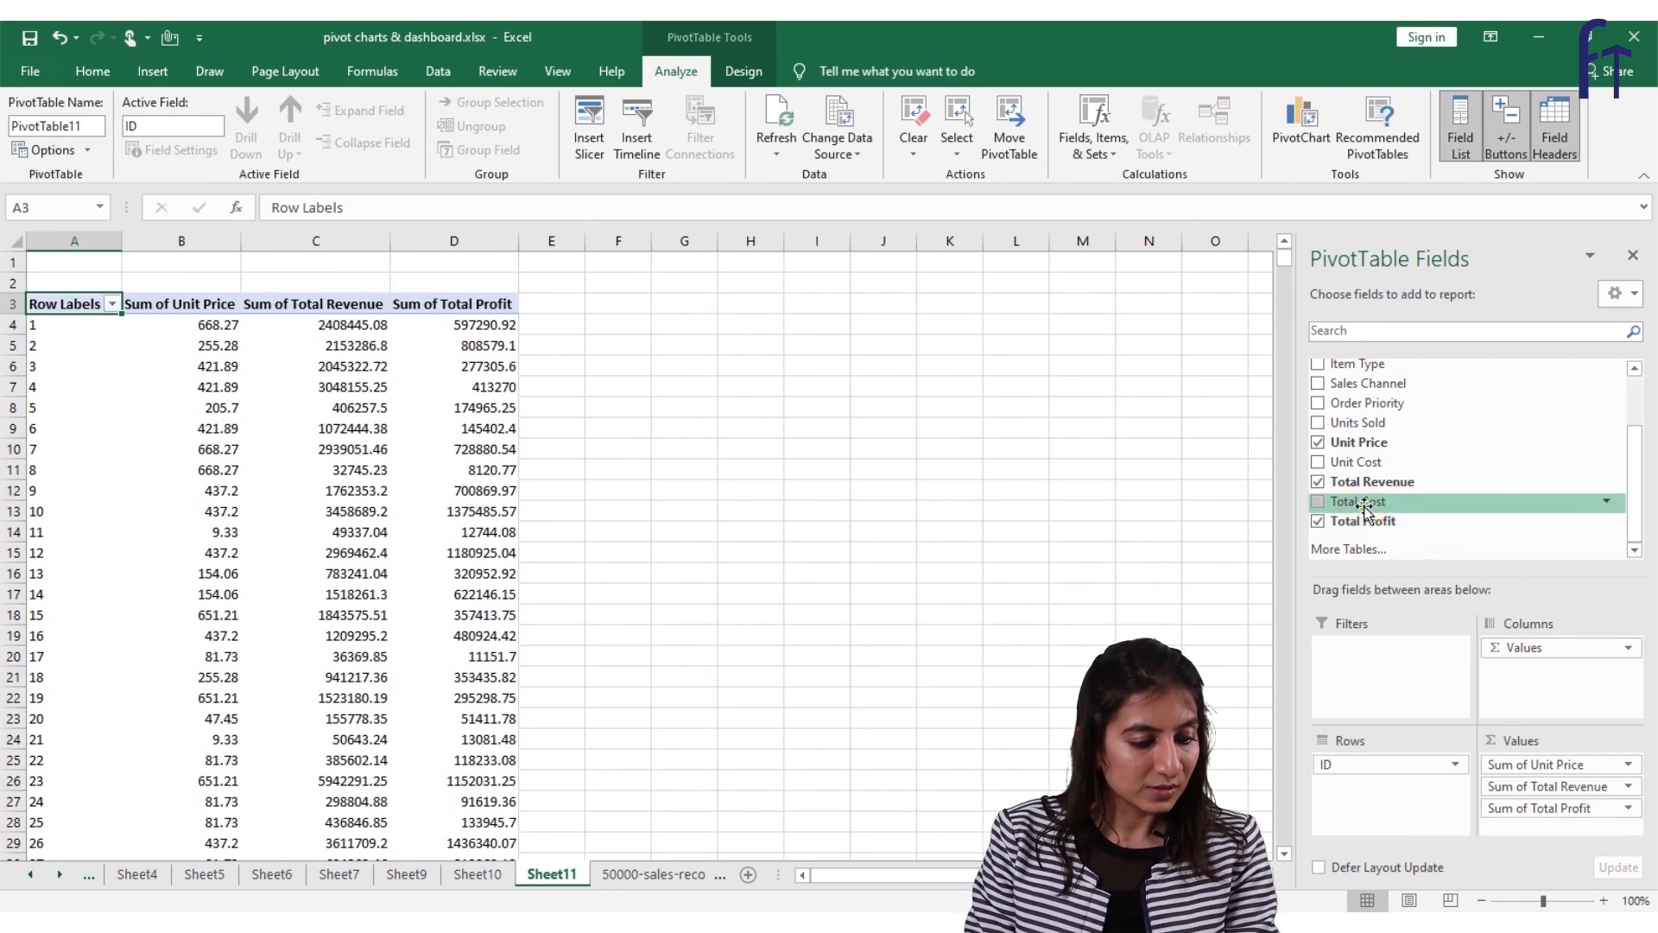
left_click_drag(1364, 514, 1327, 508)
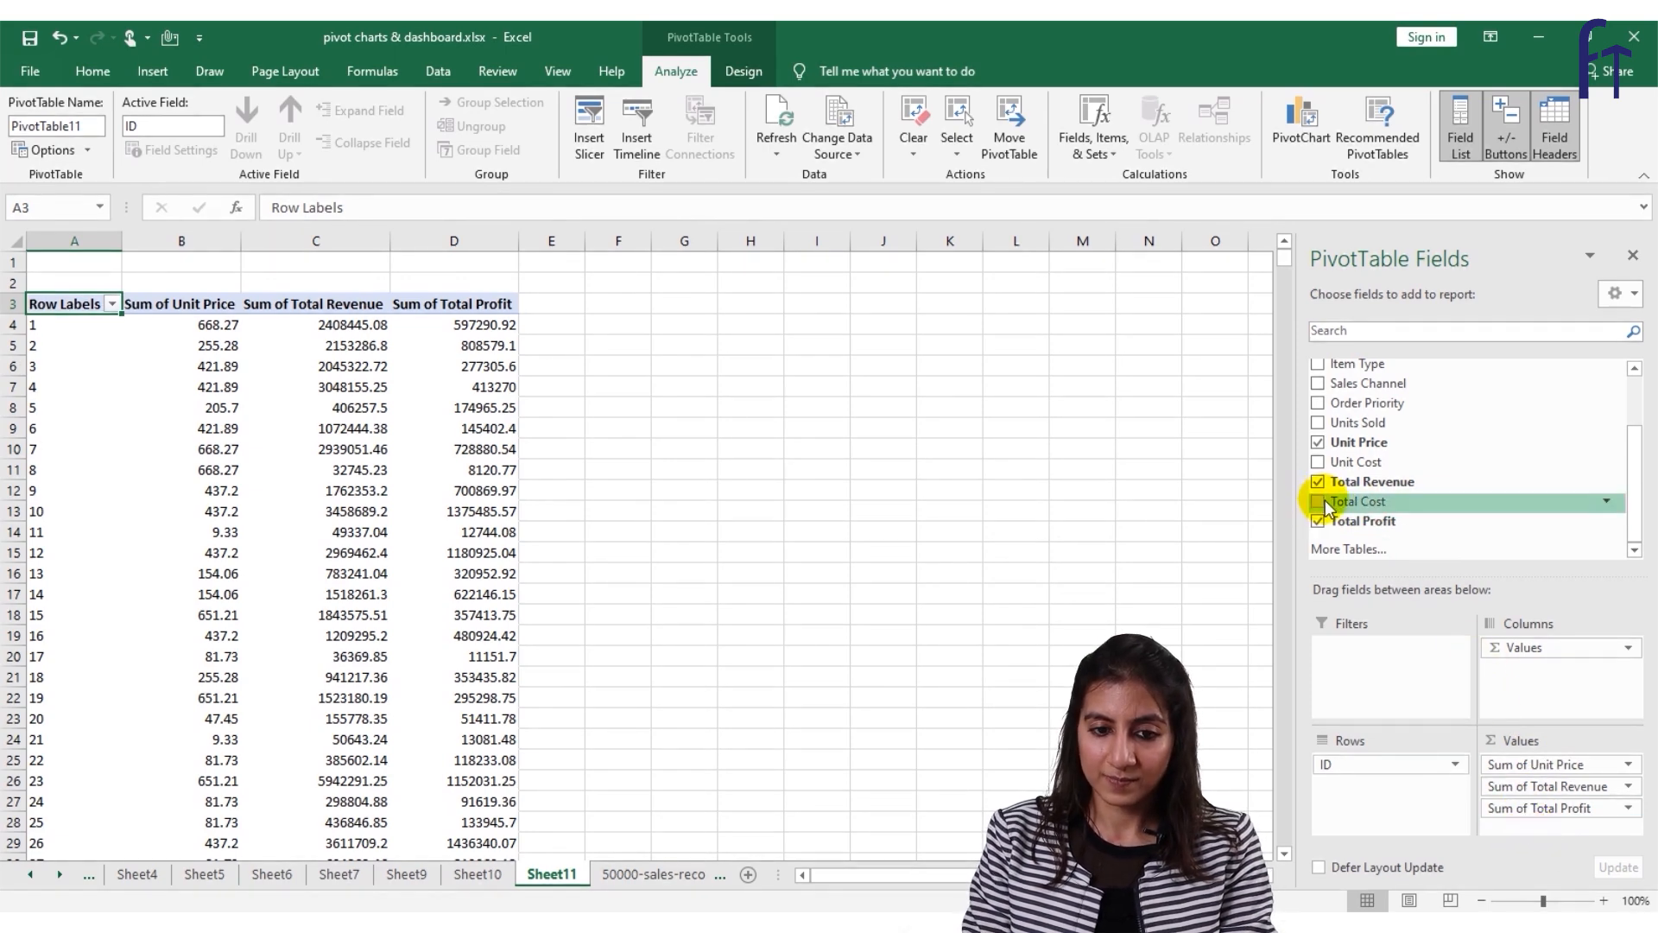
left_click(1319, 501)
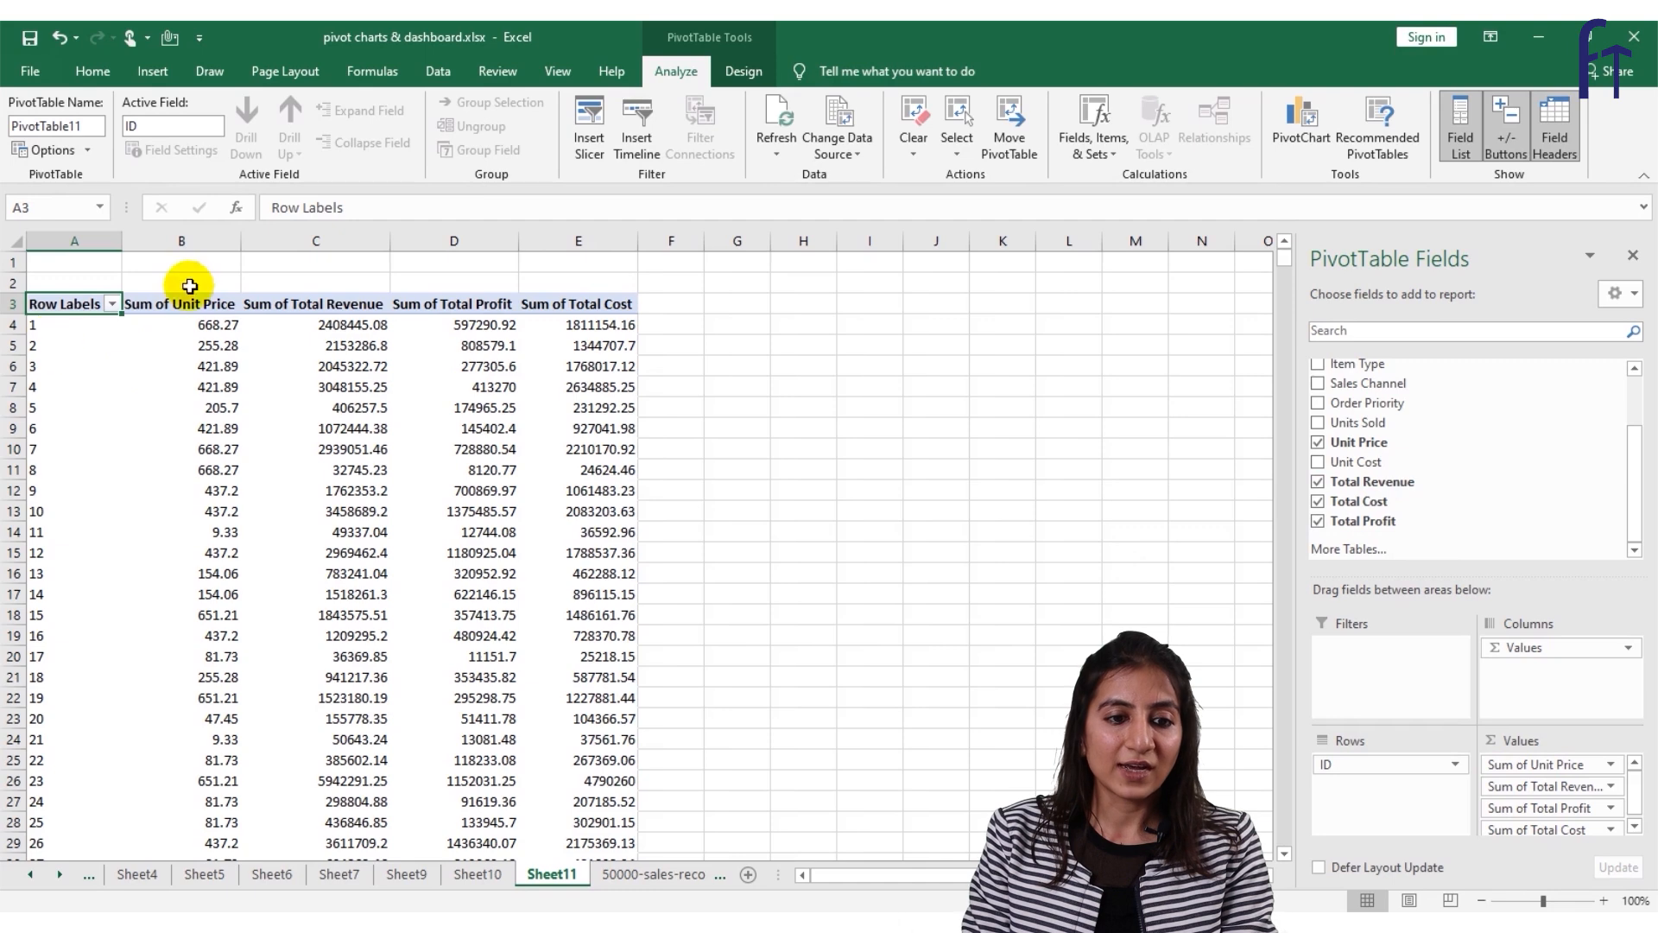
Filter the PivotTable's row labels to show only ID 3.
left_click(112, 304)
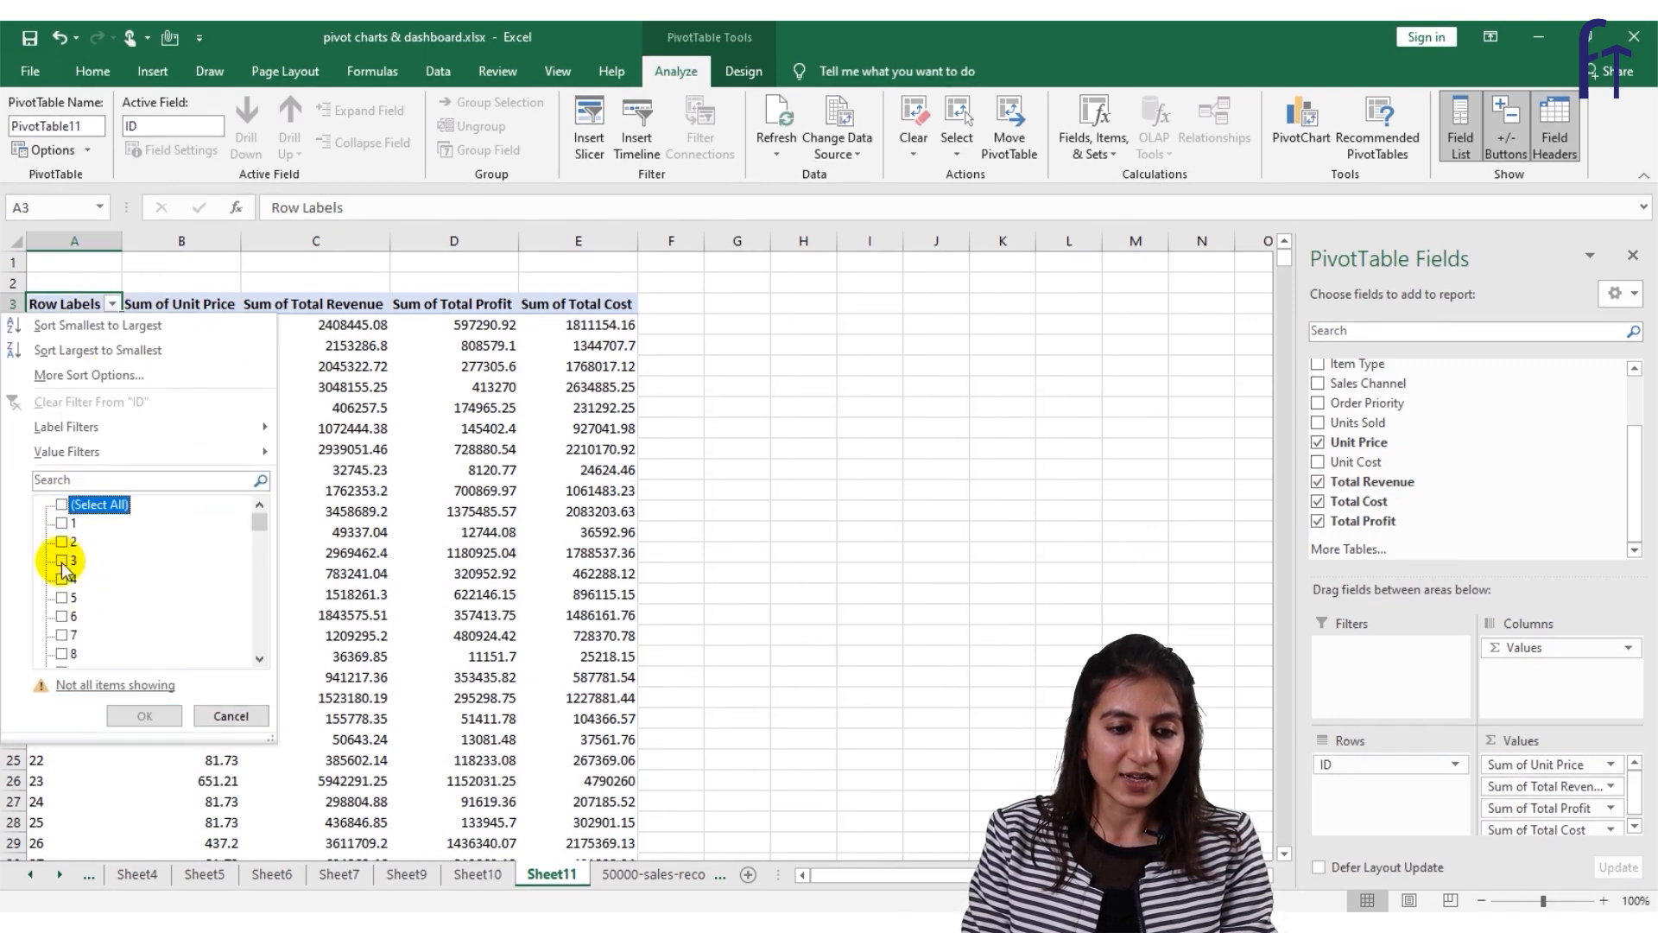
left_click(62, 561)
left_click(138, 715)
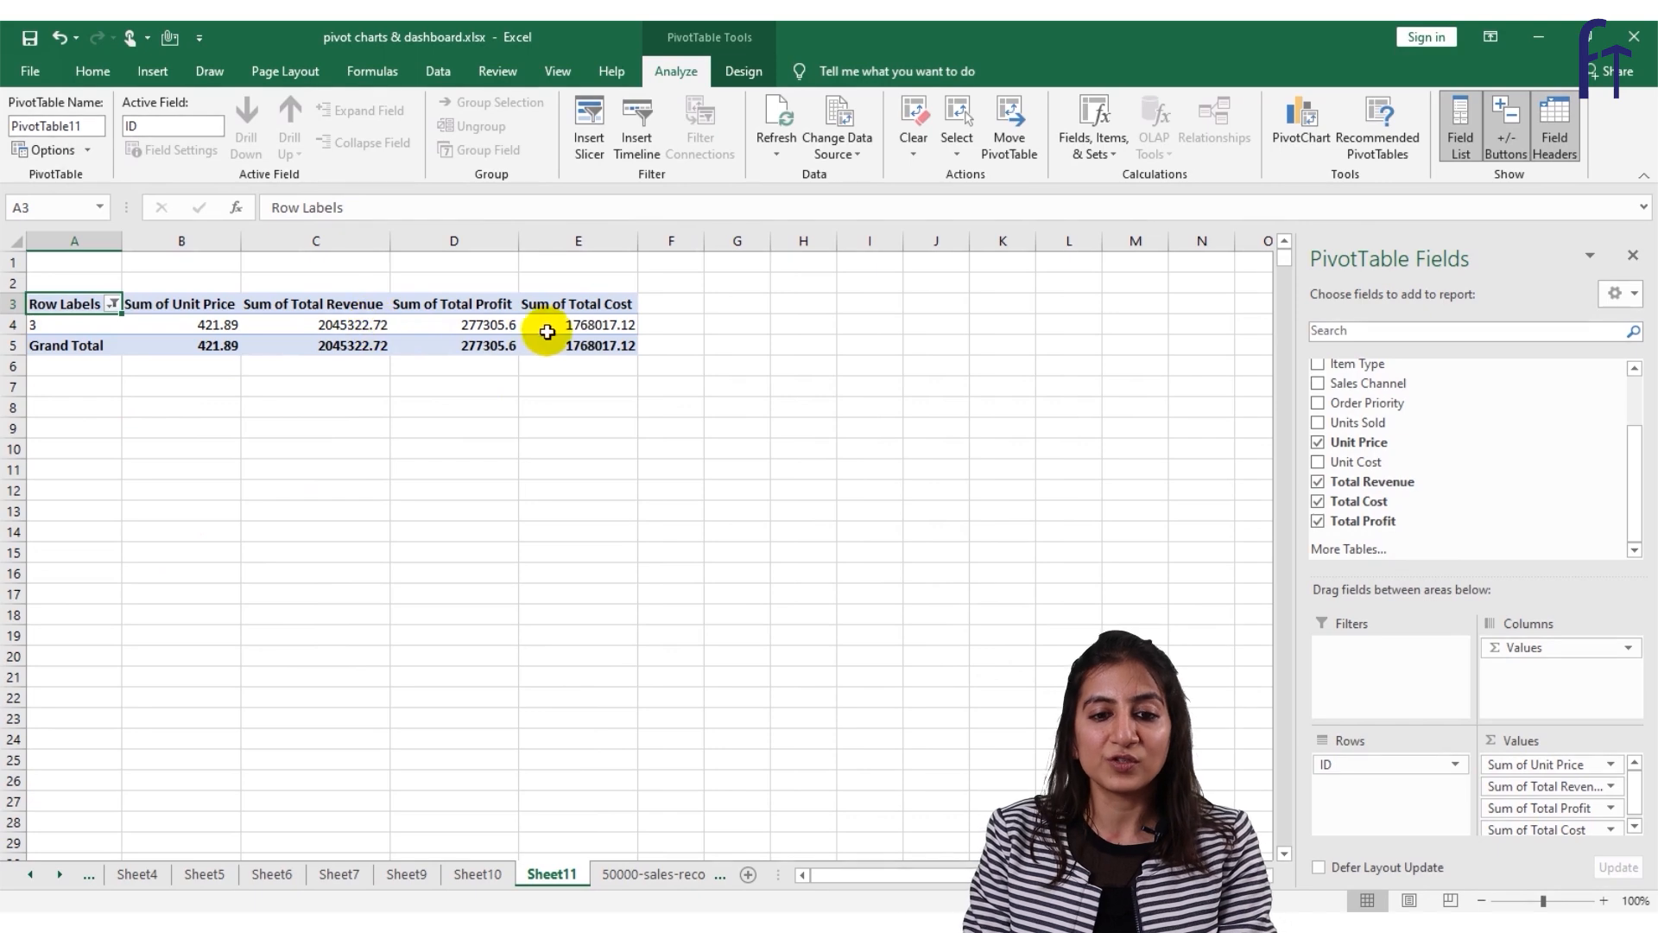
Create a PivotTable from the sales records on a new worksheet, with Sales Channel and Item Type as rows and Region as report filter.
left_click(672, 876)
left_click(672, 876)
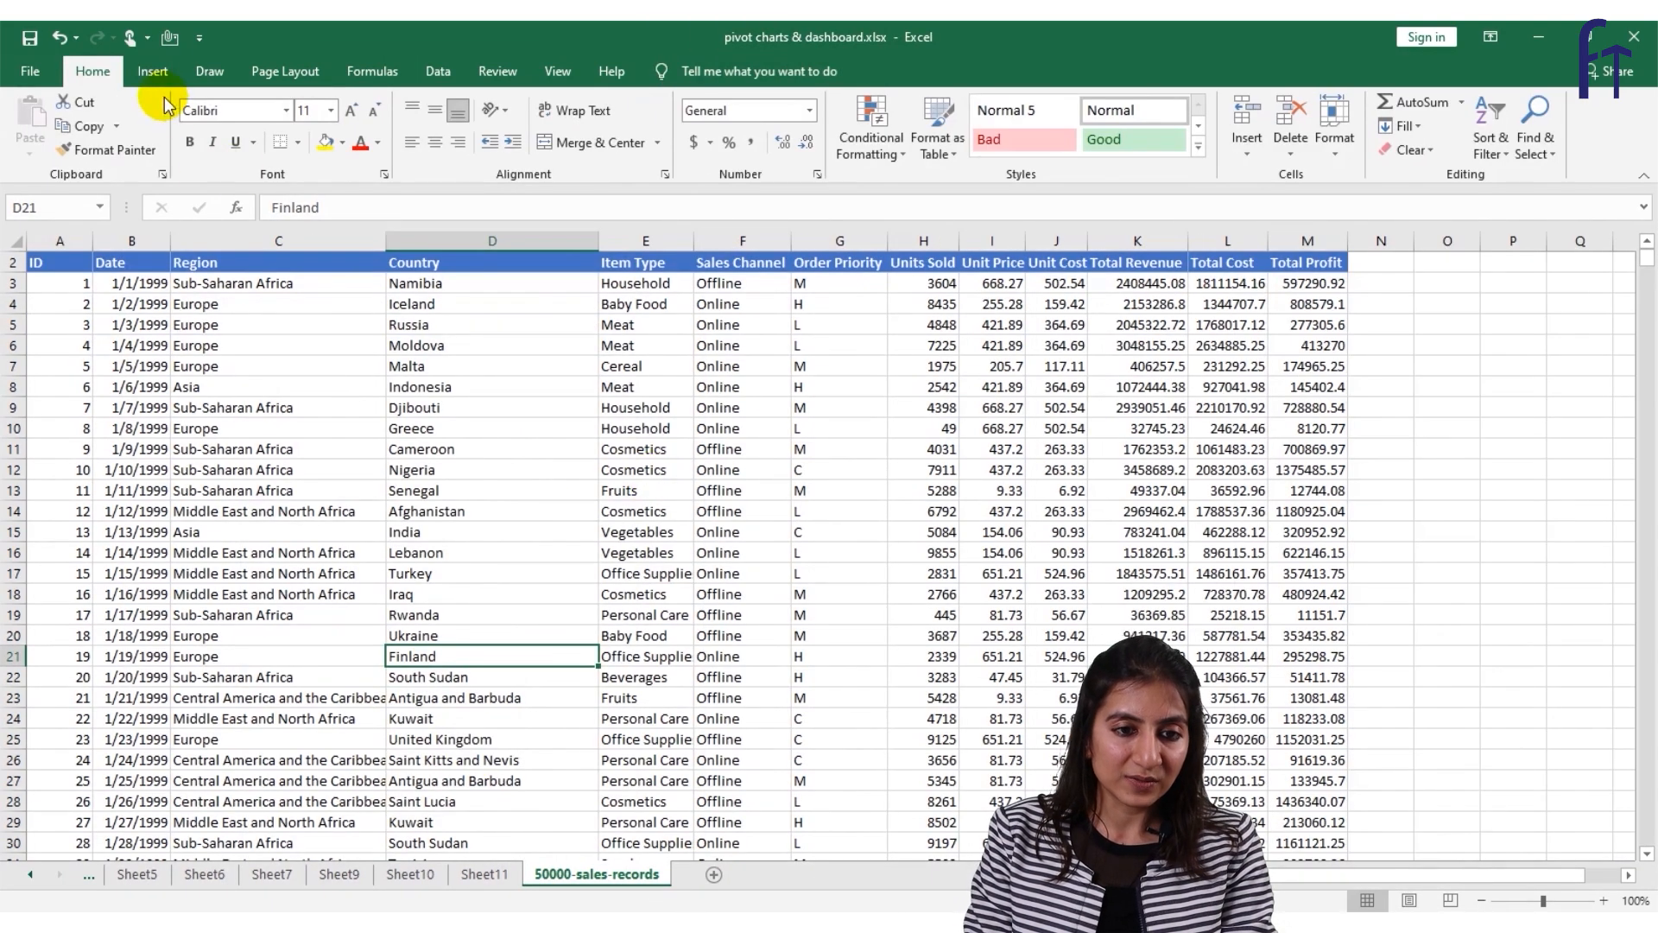
left_click(154, 73)
left_click(33, 159)
left_click(544, 771)
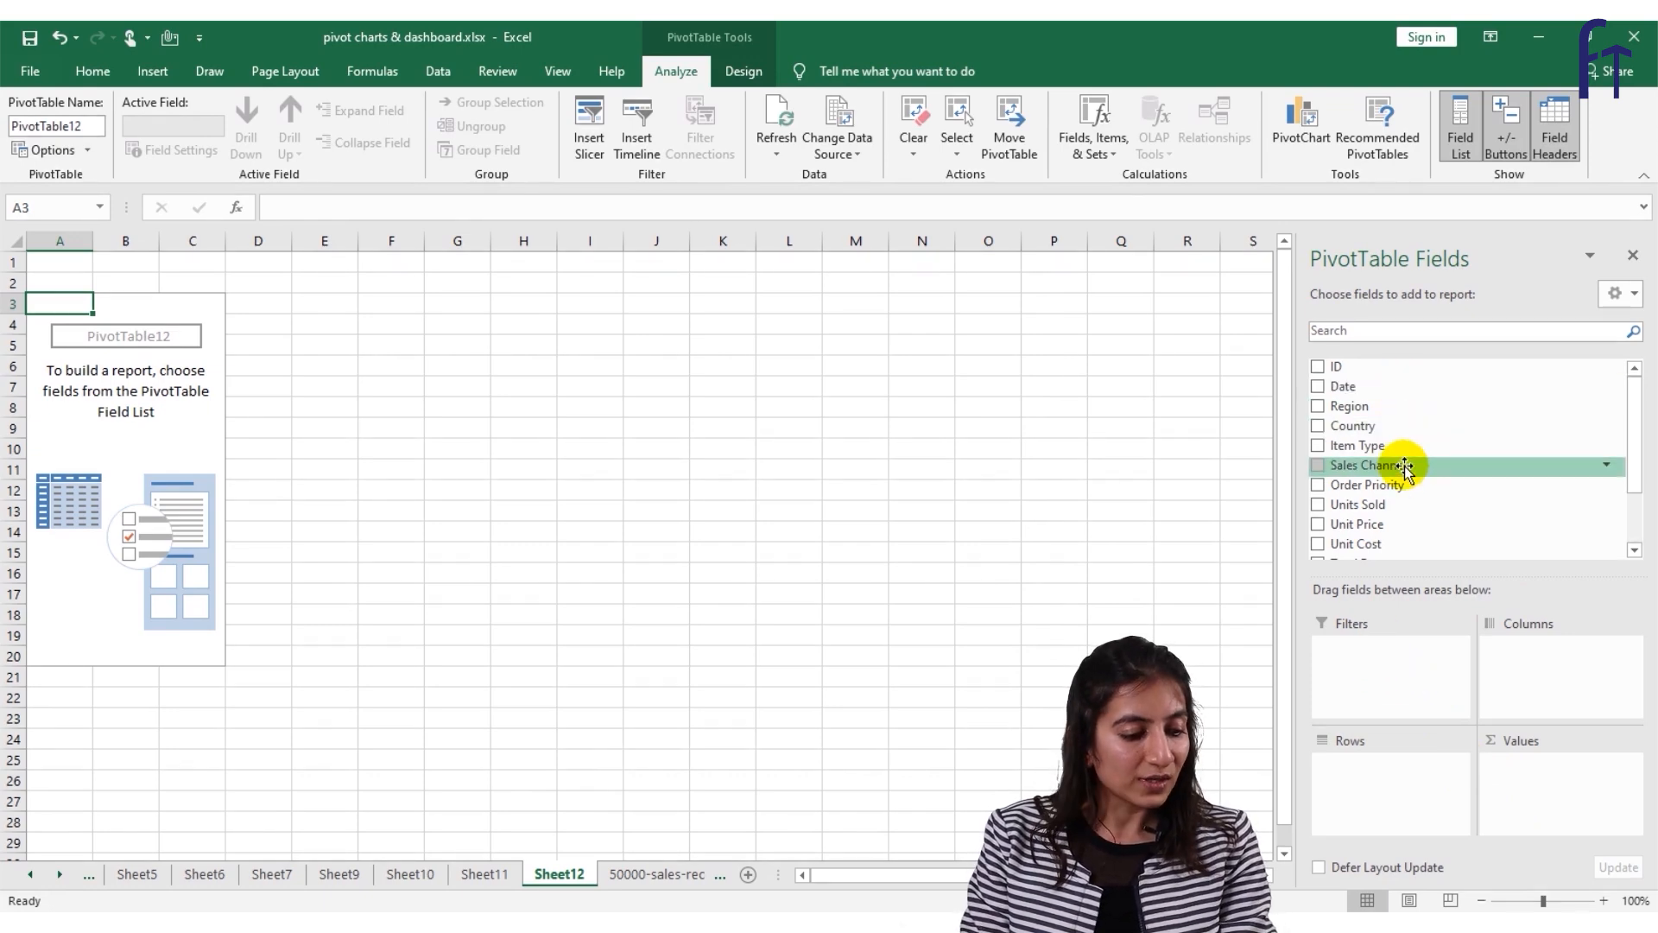
left_click_drag(1405, 467, 1362, 771)
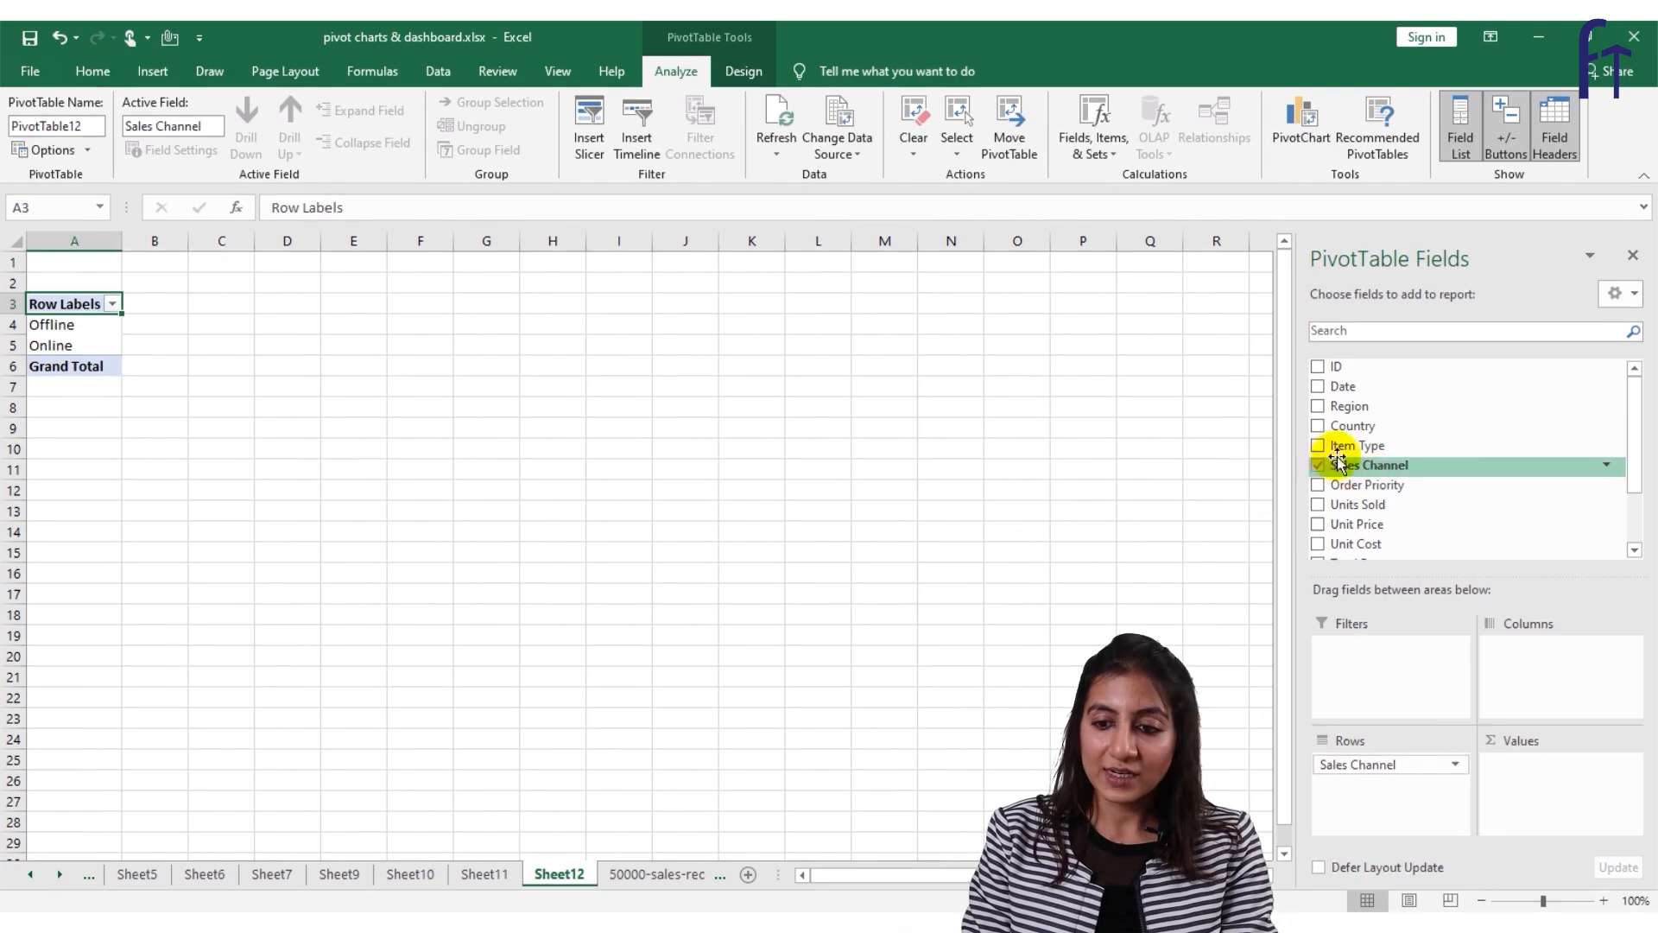
left_click_drag(1428, 451, 1399, 788)
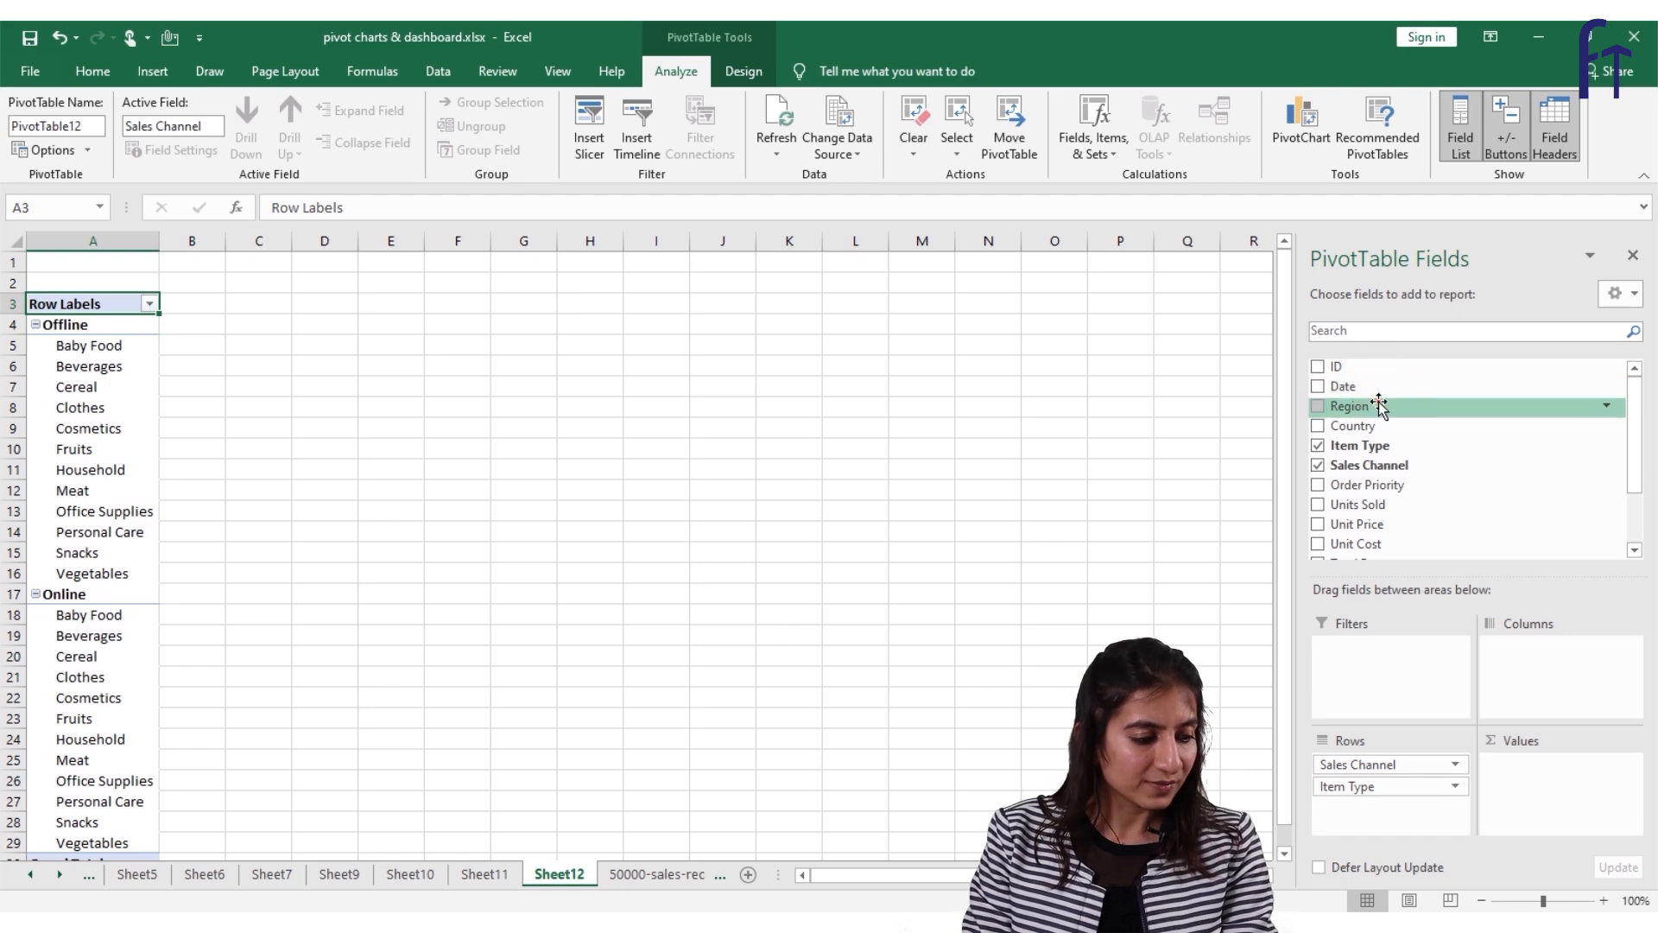
left_click_drag(1379, 407, 1379, 684)
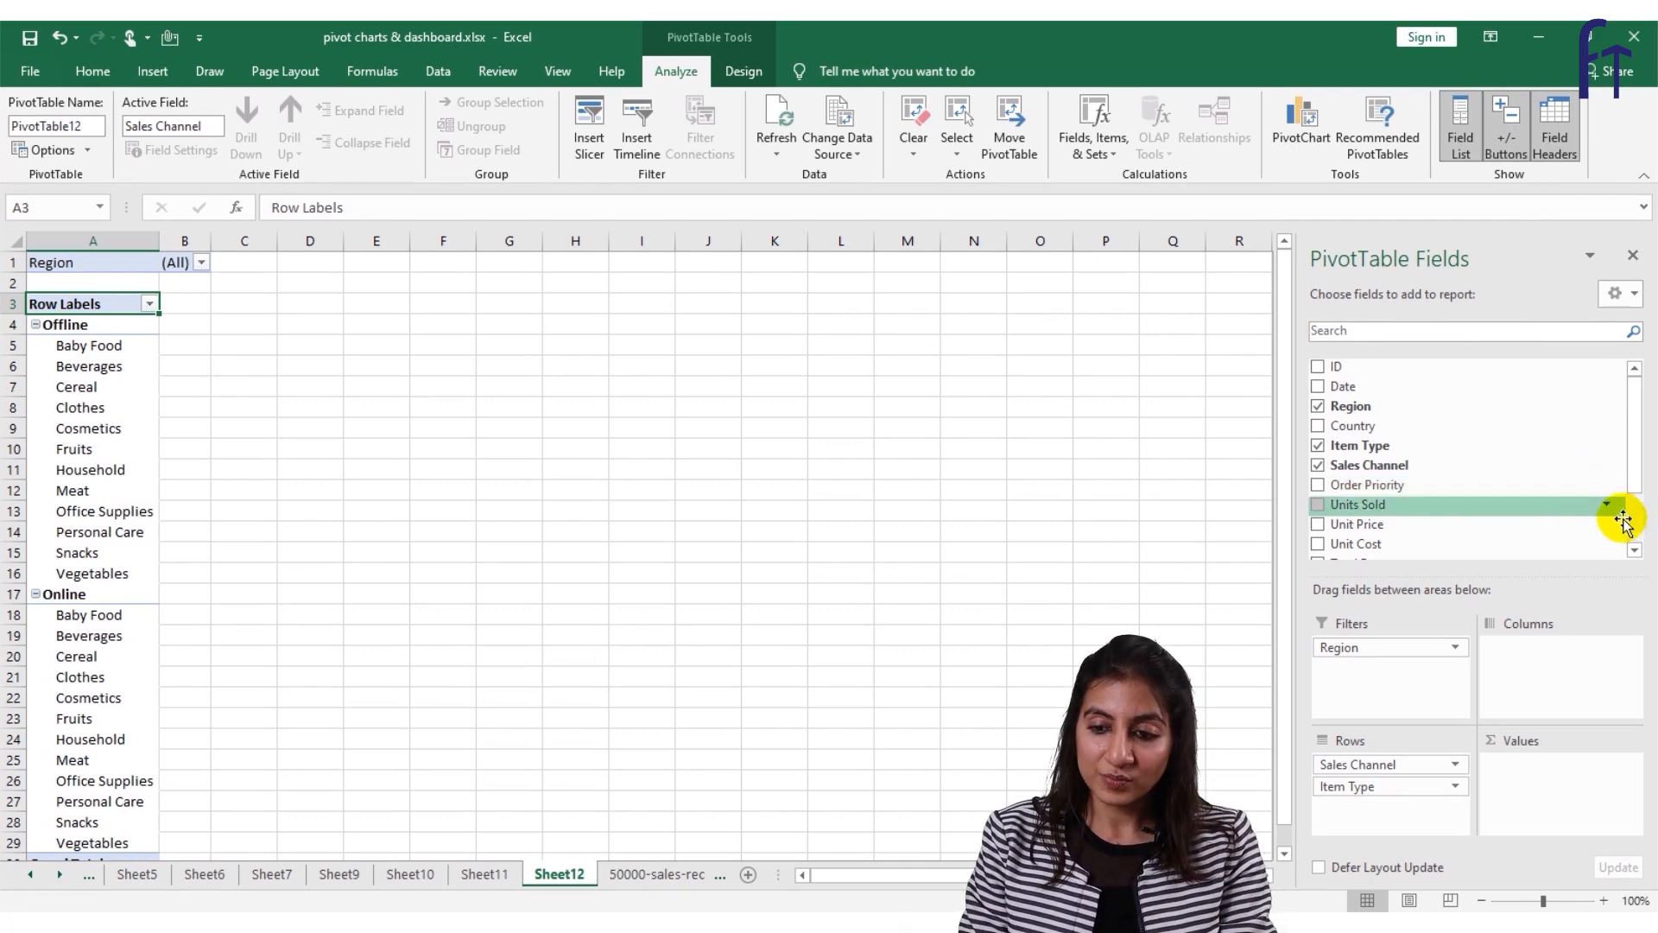
Add the sums of Total Profit and Total Cost as values of the Sales Channel PivotTable.
left_click_drag(1628, 494, 1615, 586)
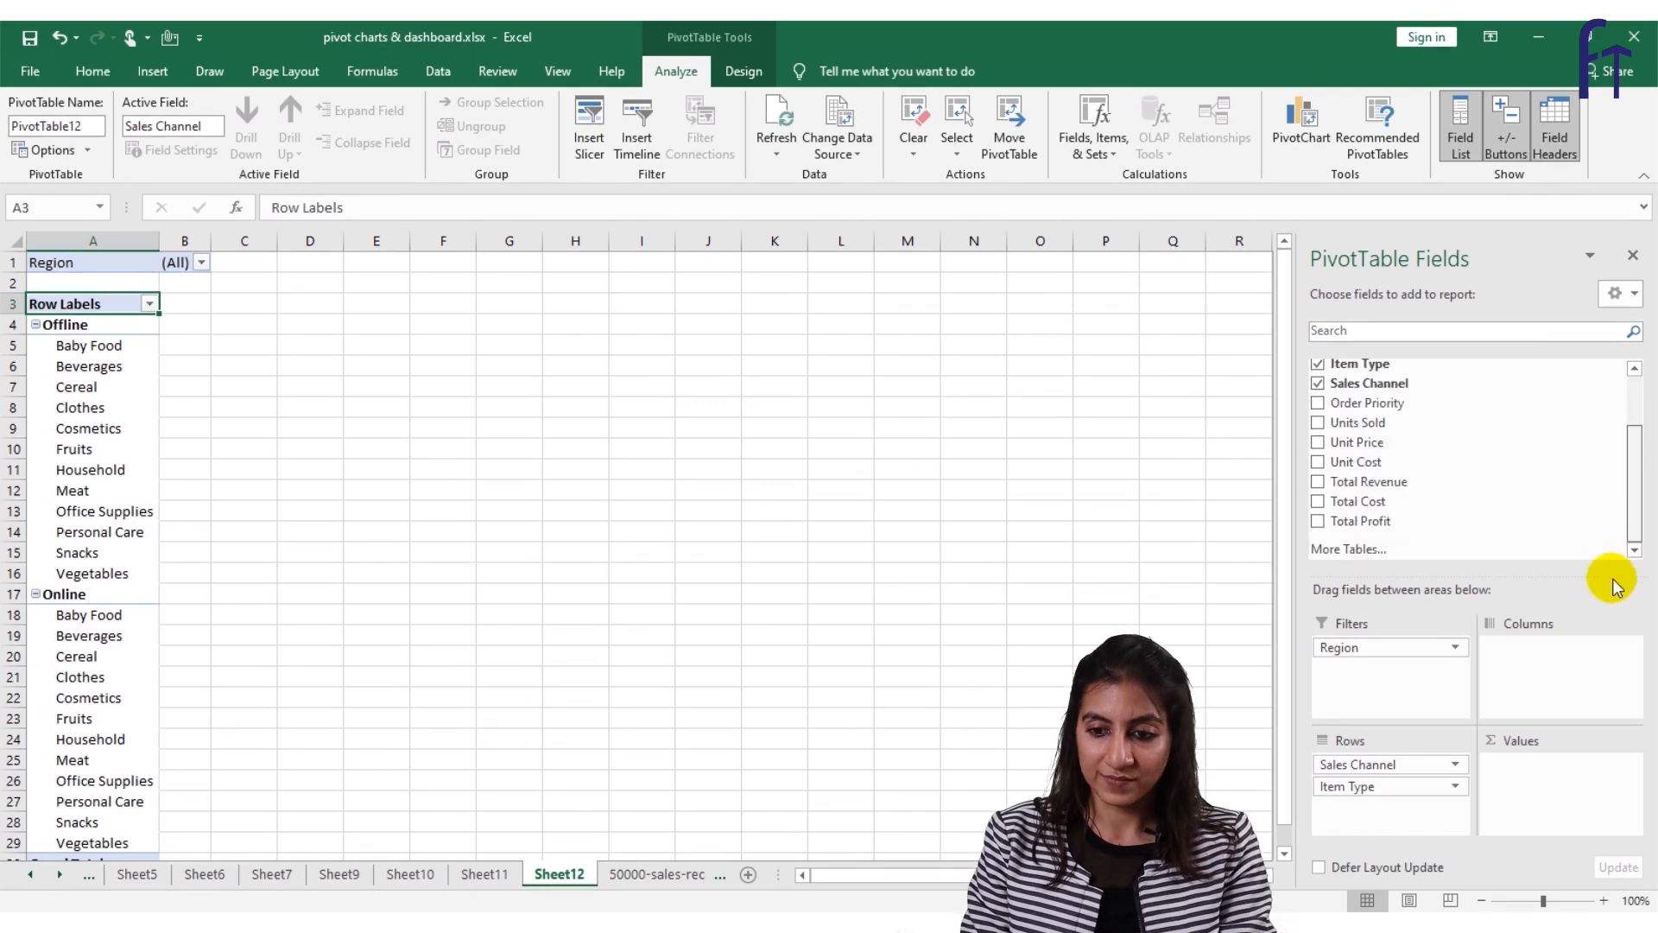
left_click_drag(1360, 521, 1554, 747)
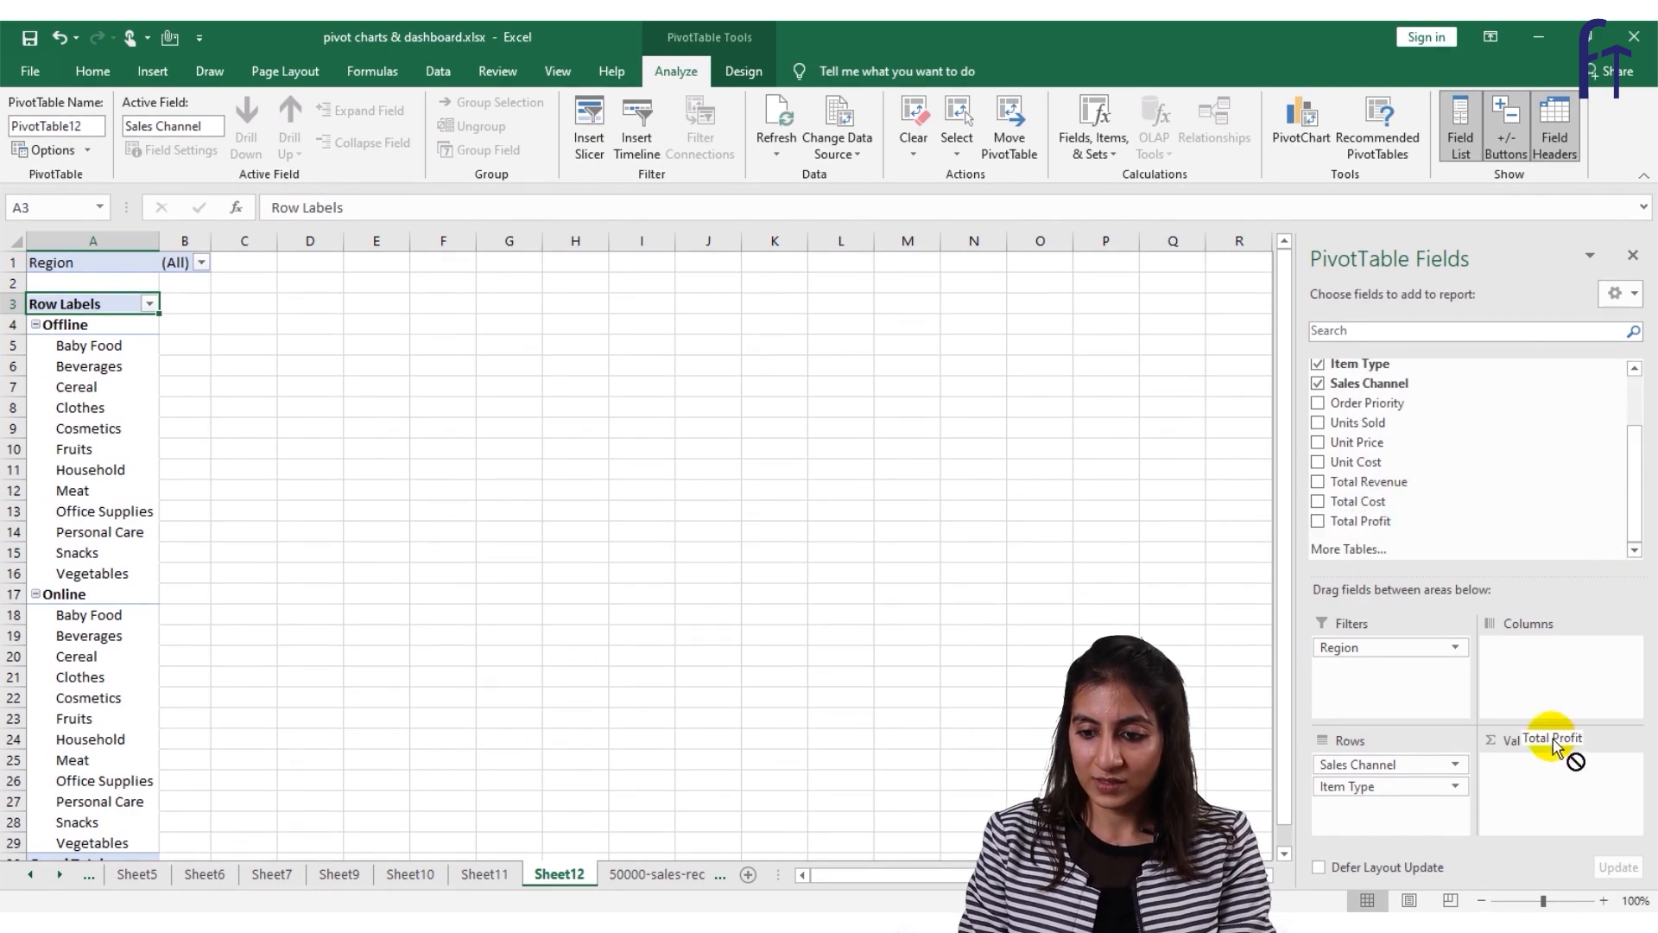
left_click_drag(1359, 521, 1574, 799)
left_click_drag(1359, 503, 1526, 806)
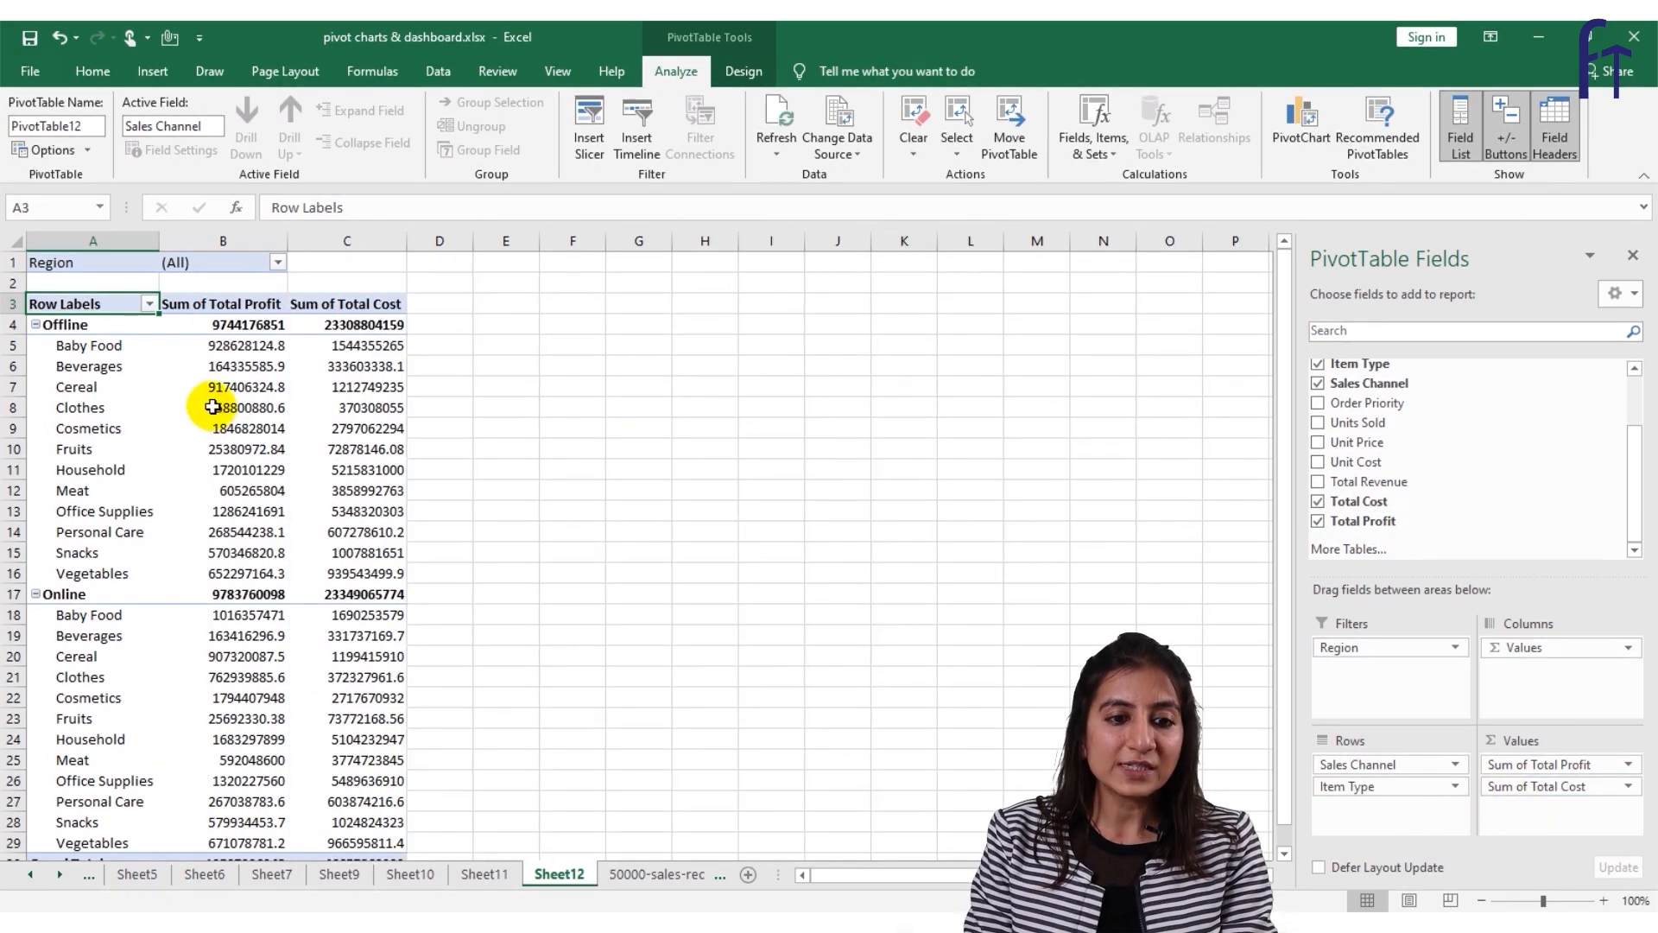
Set the Region report filter to Asia, and switch it to Australia and Oceania.
left_click(278, 262)
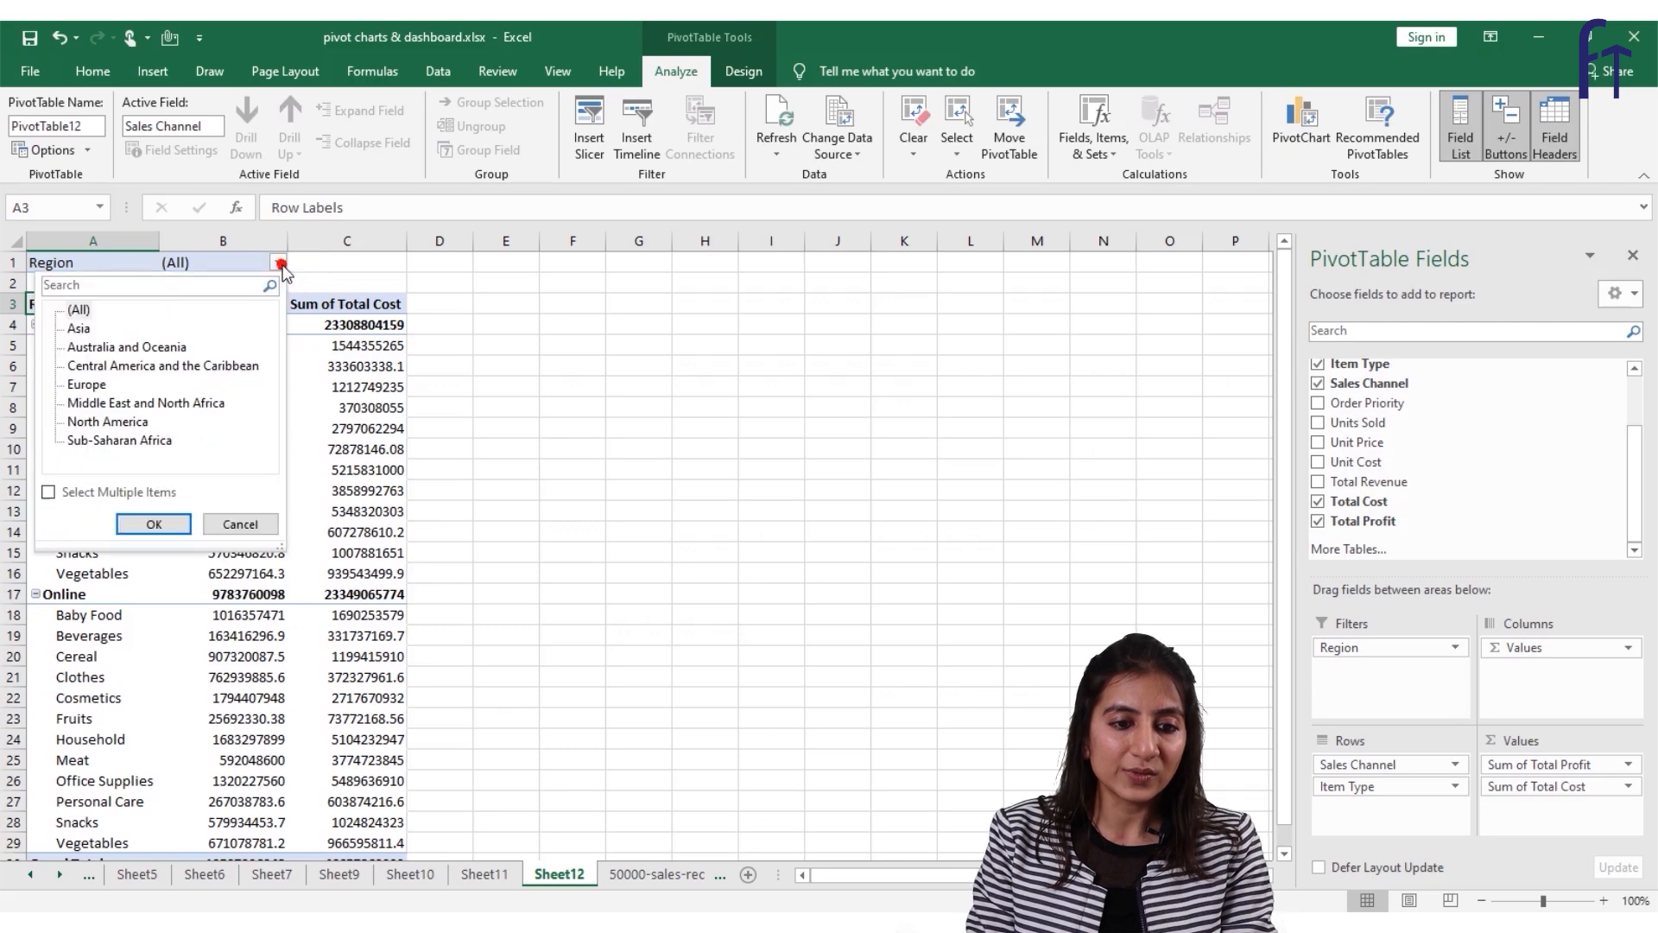
left_click(142, 524)
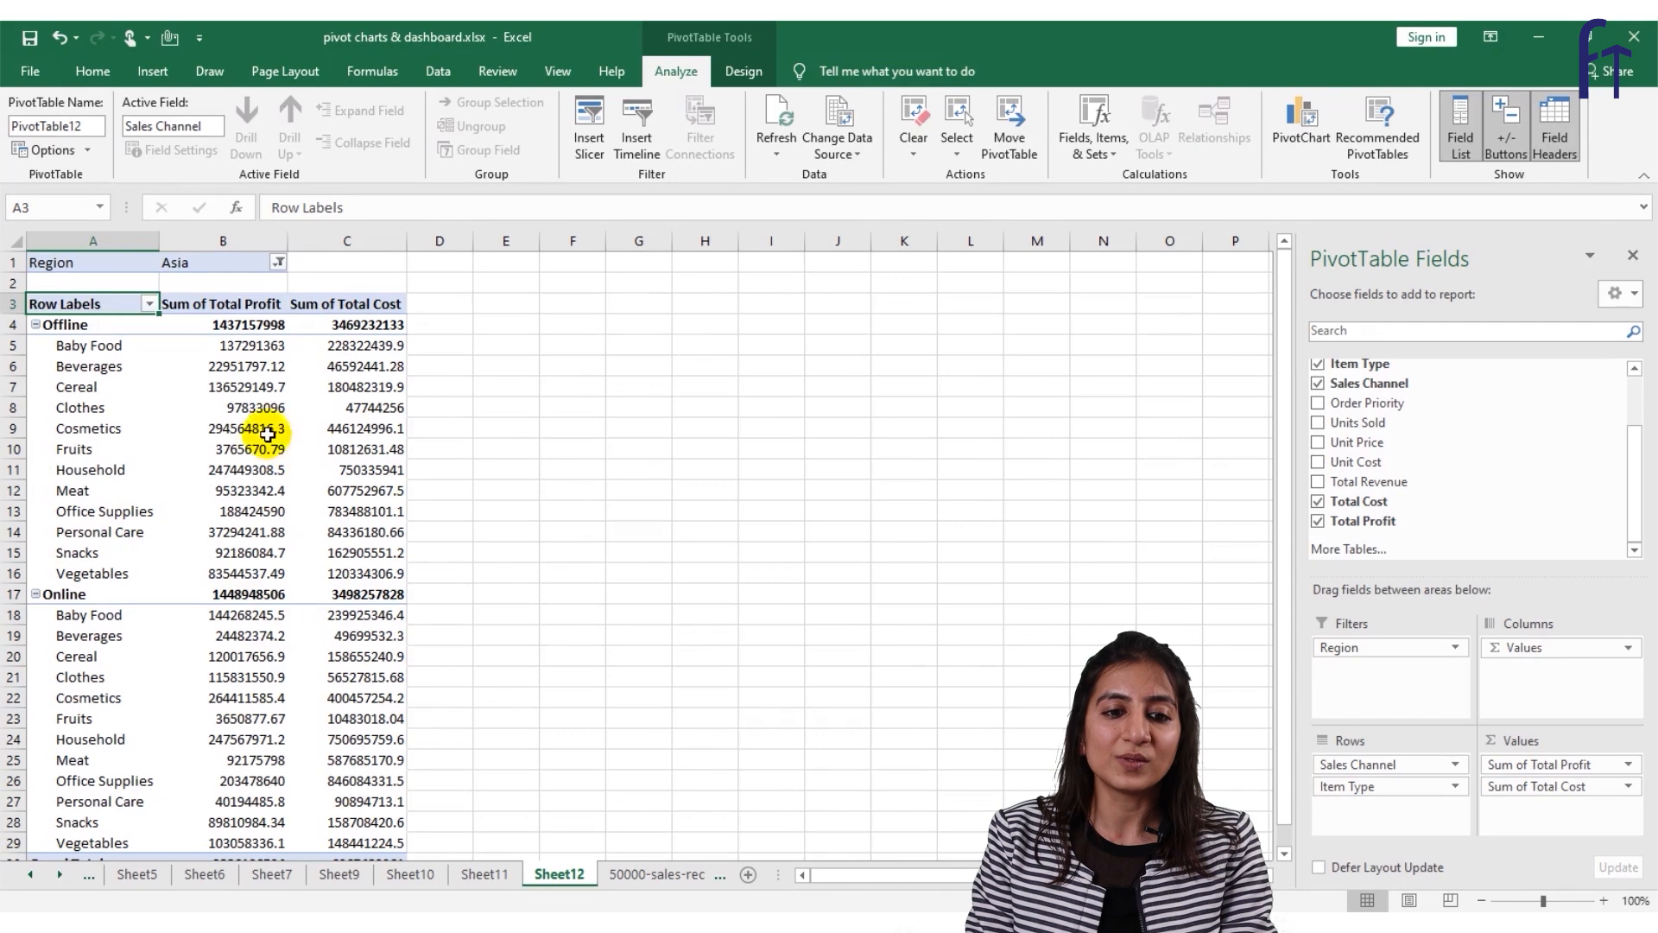
left_click(276, 262)
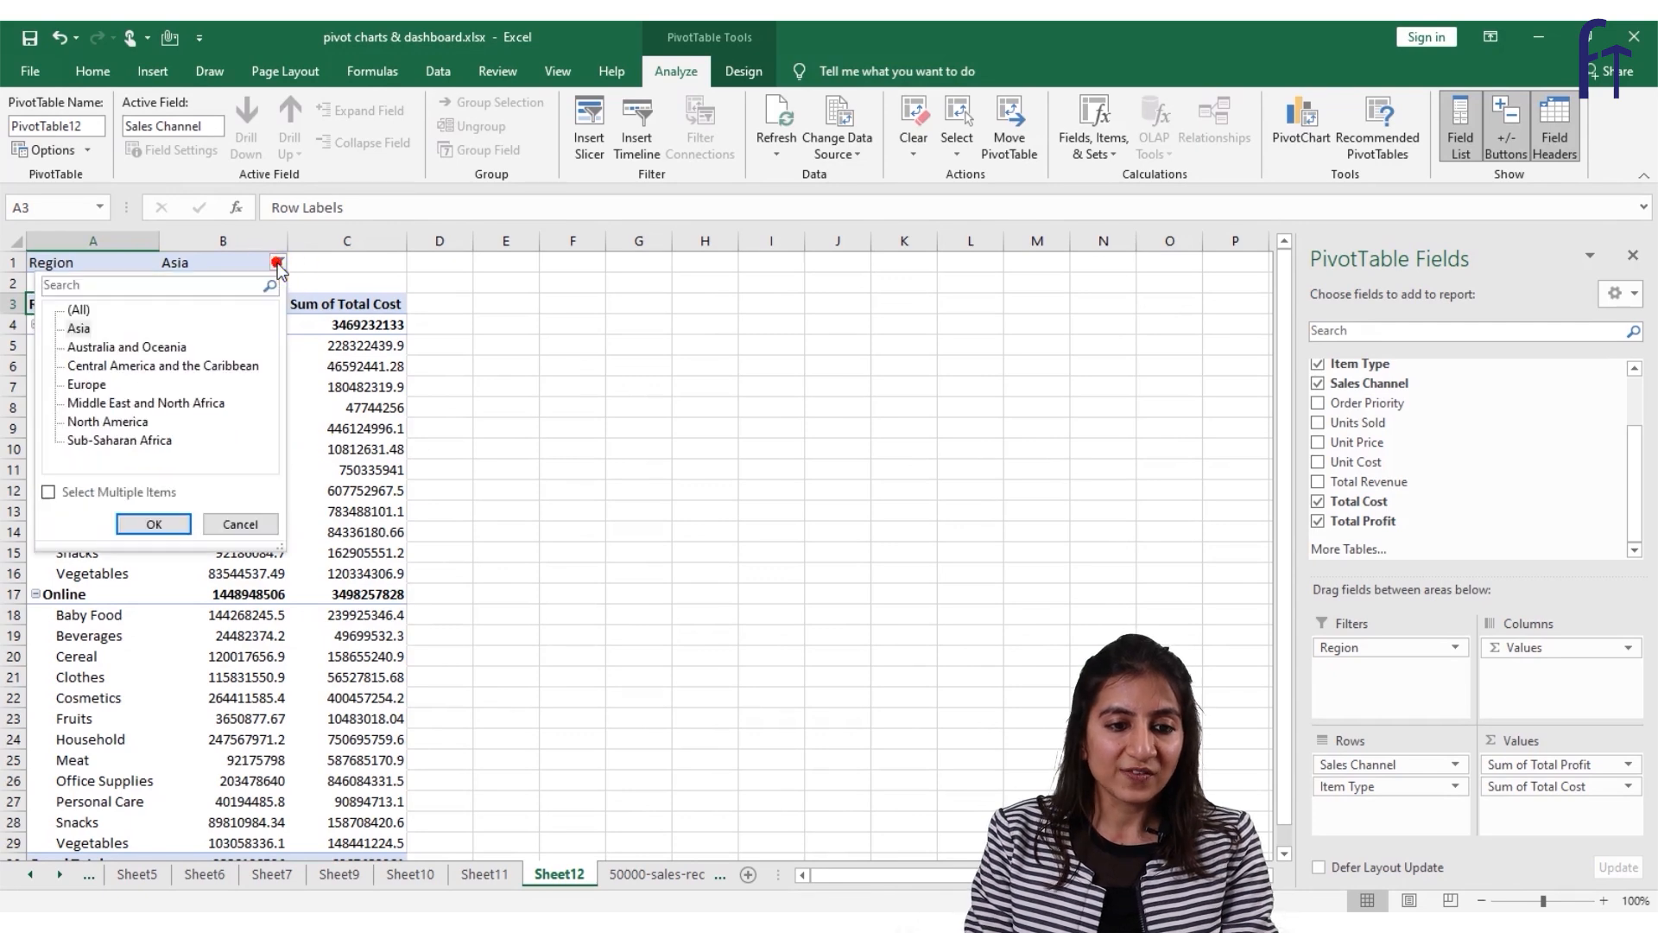
left_click(124, 348)
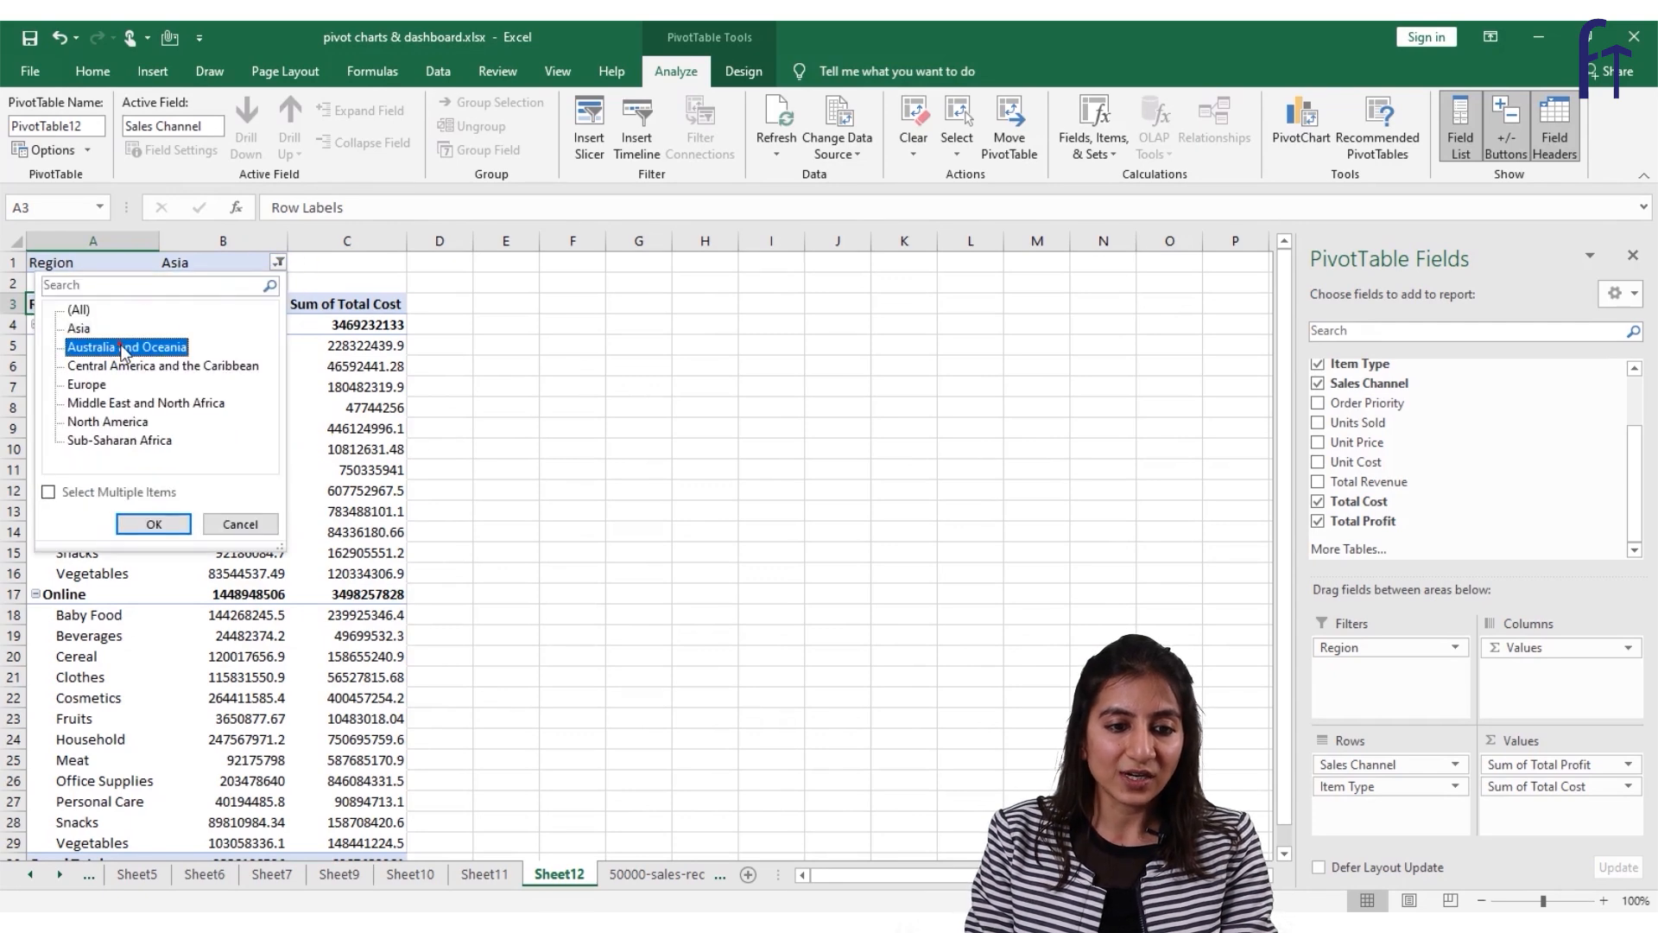
left_click(142, 524)
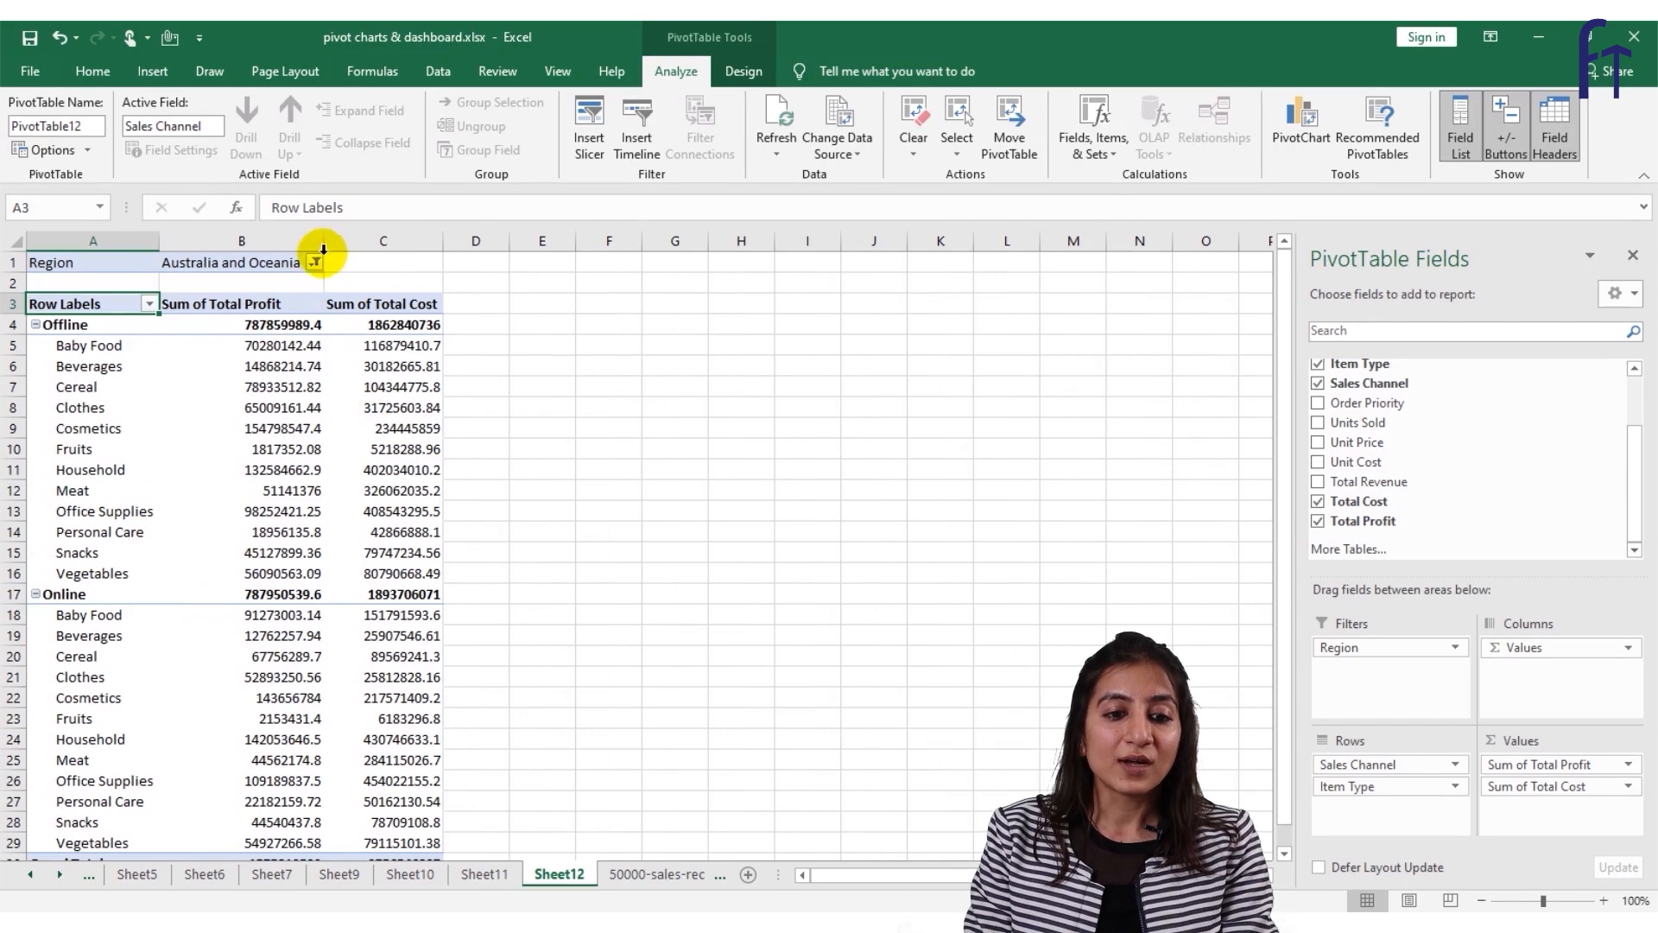
Allow multiple items in the Region report filter and include Europe along with Australia and Oceania.
left_click(315, 261)
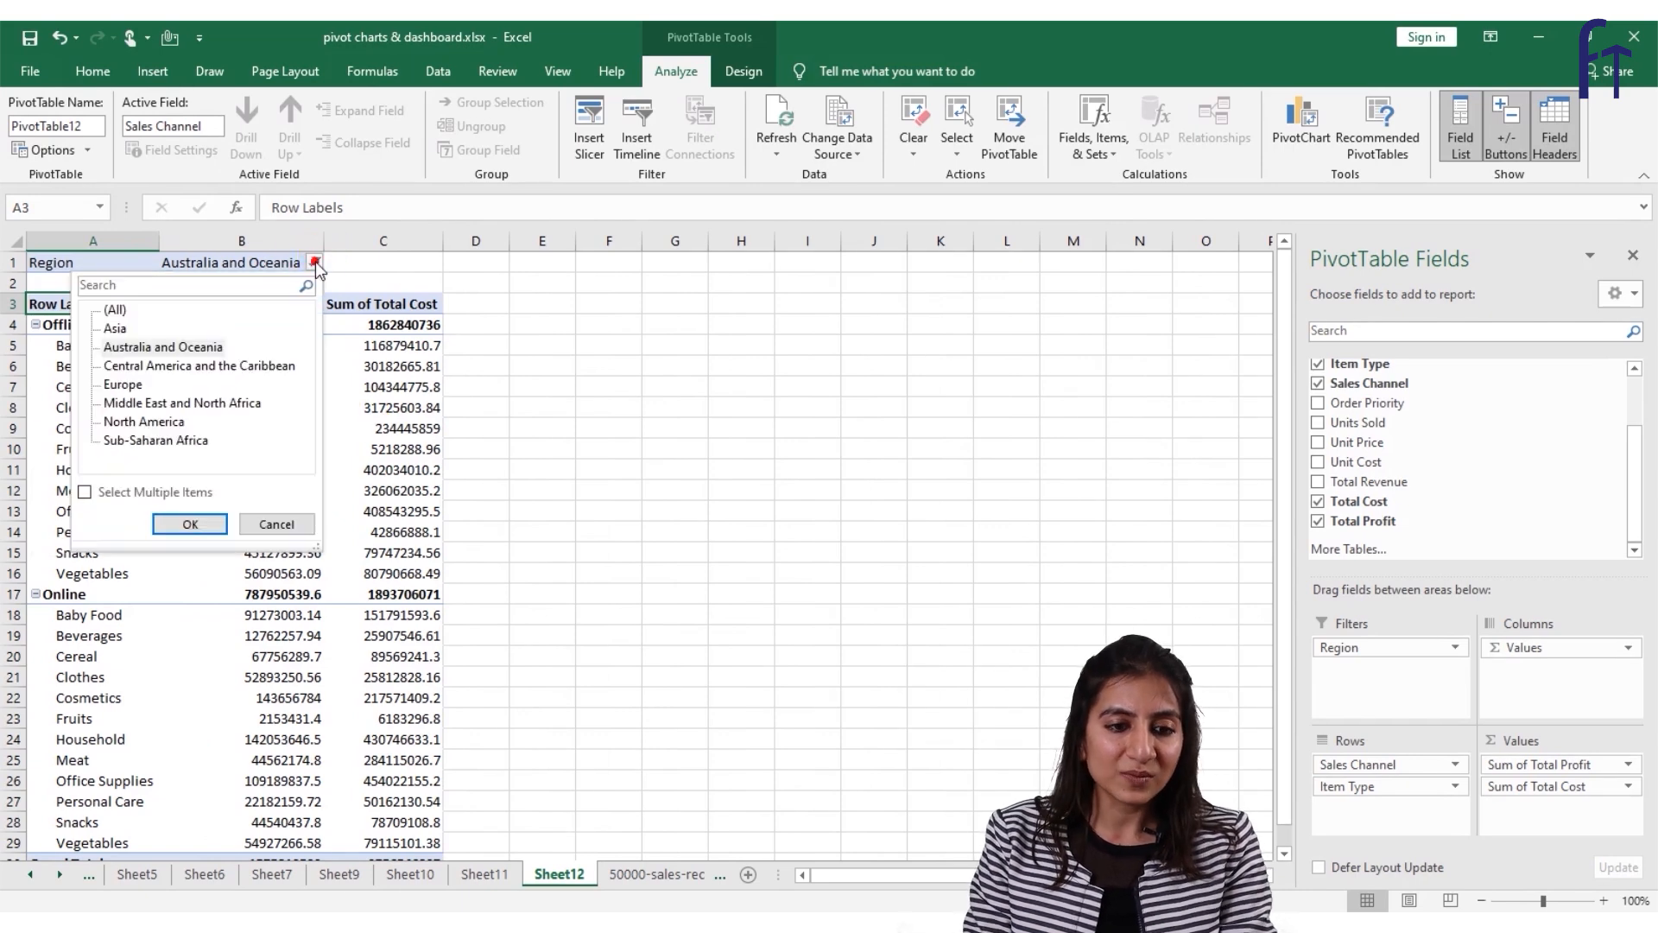
left_click(85, 493)
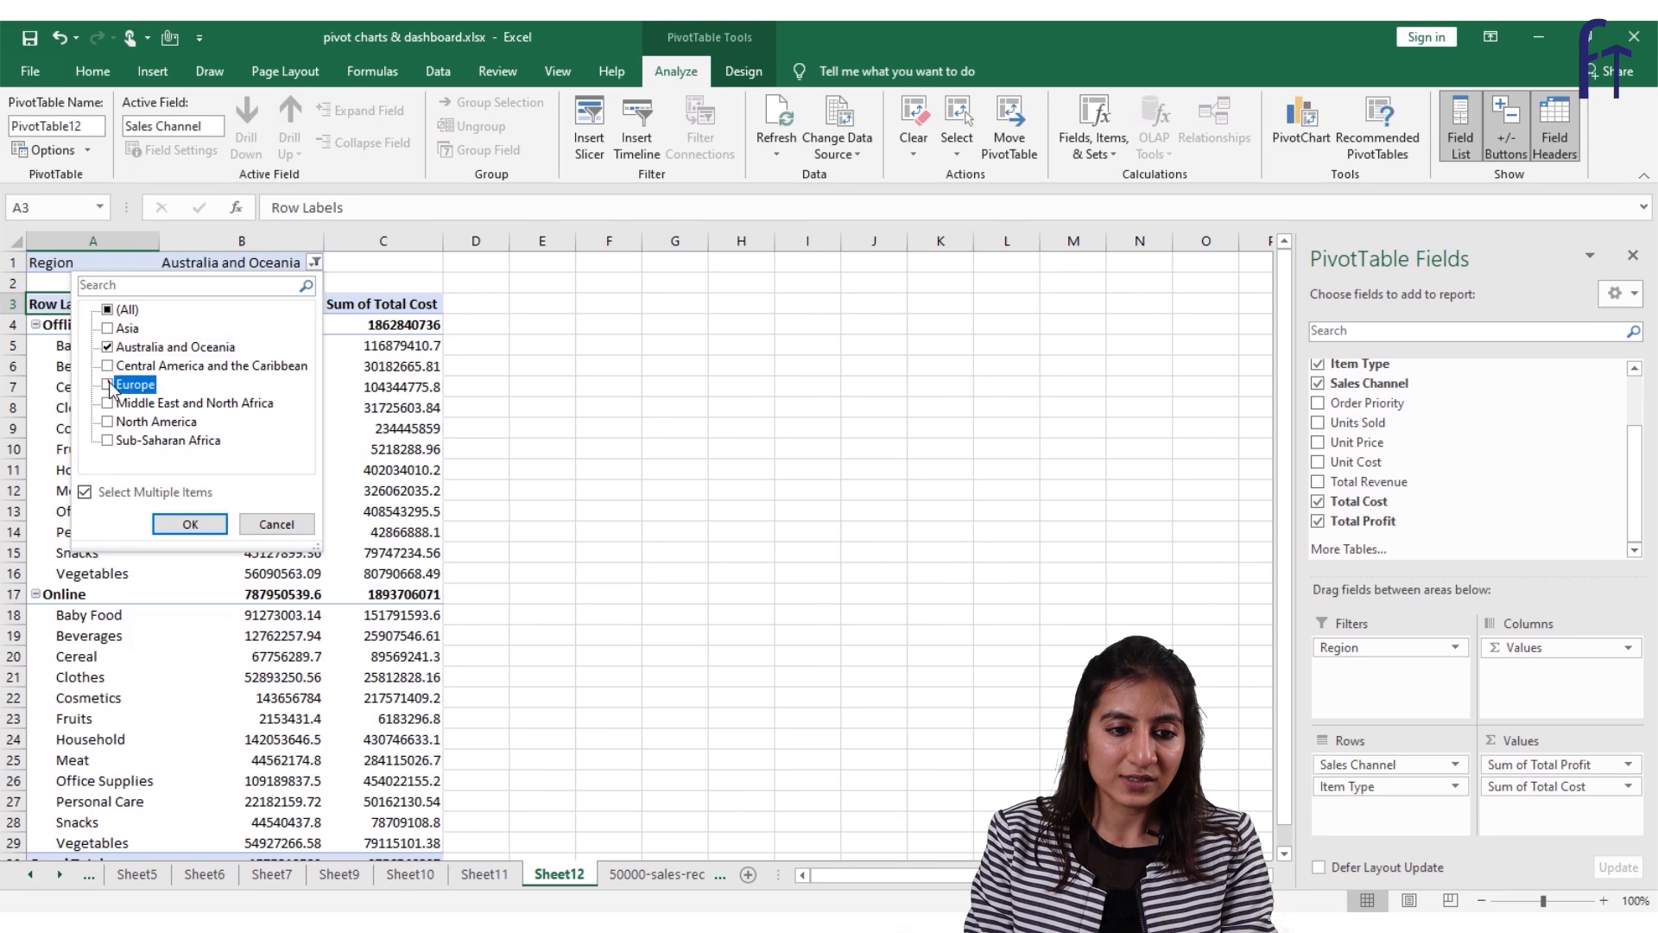
left_click(190, 523)
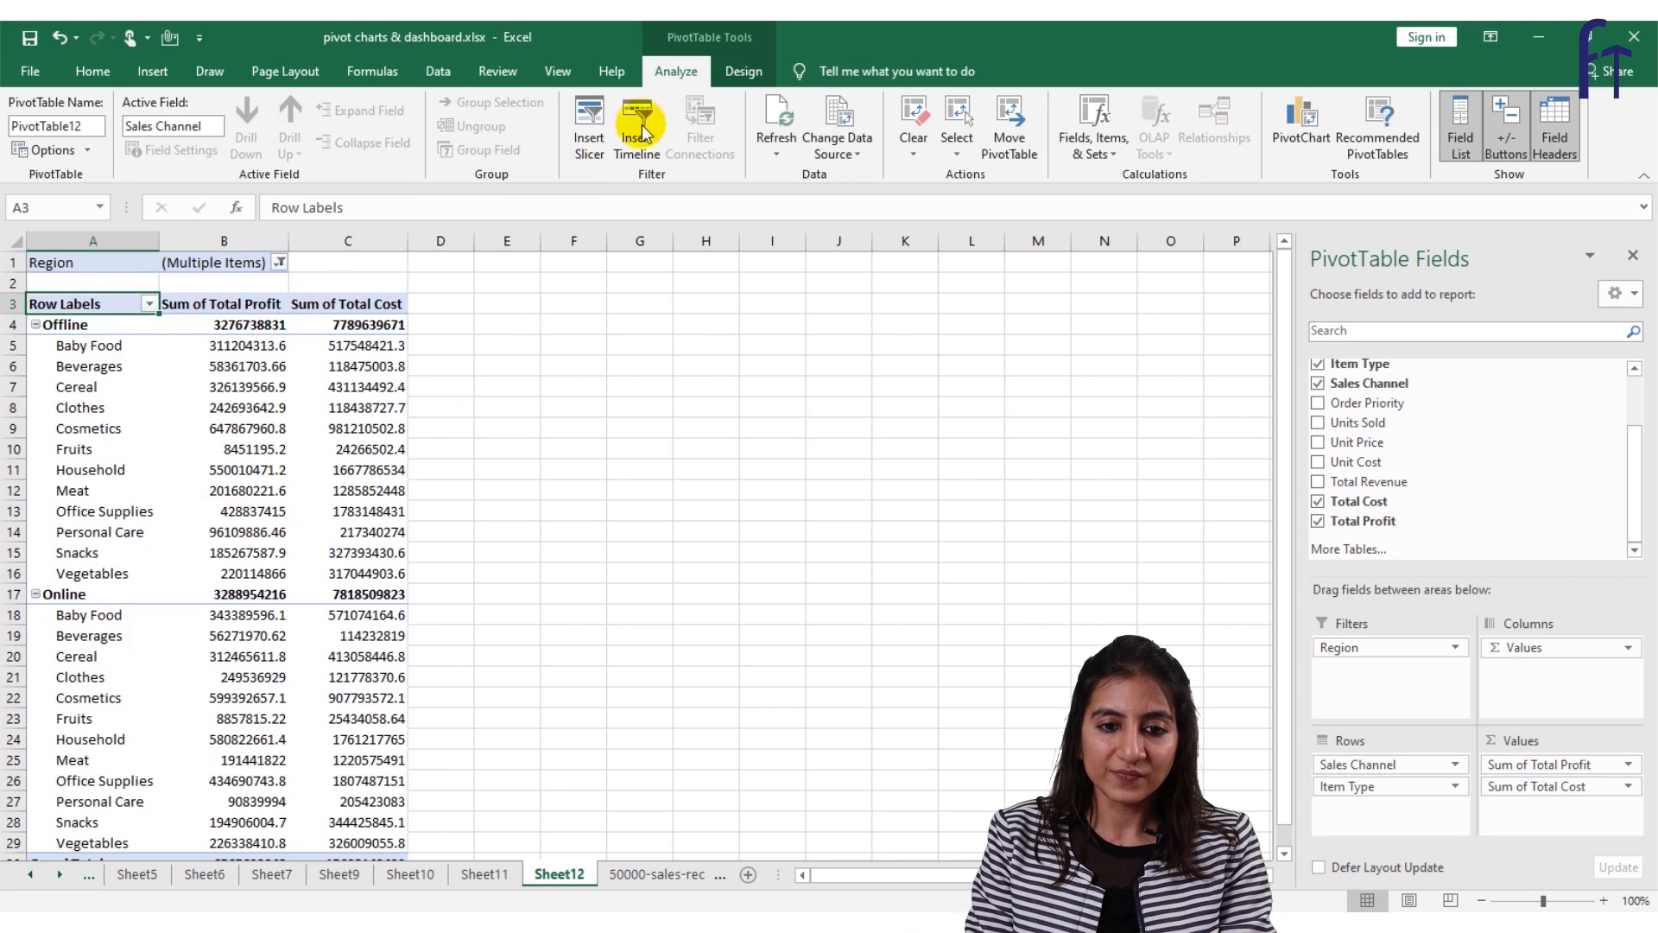
Insert a Region slicer for the PivotTable and use it to filter the report to North America.
left_click(594, 132)
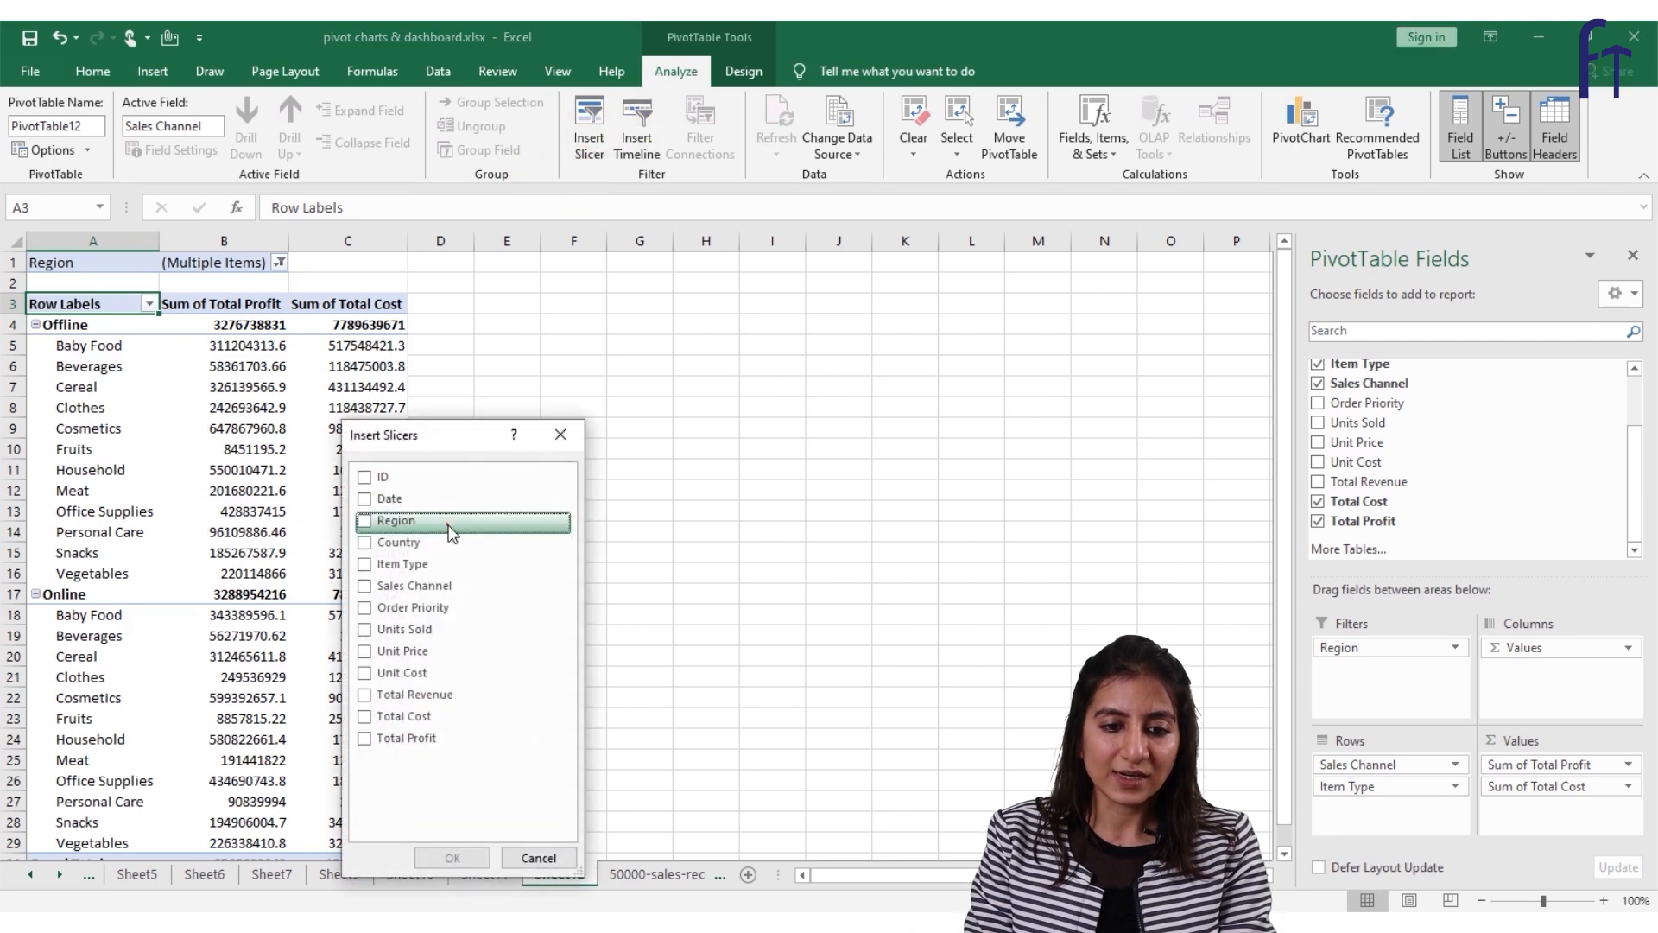
left_click(367, 521)
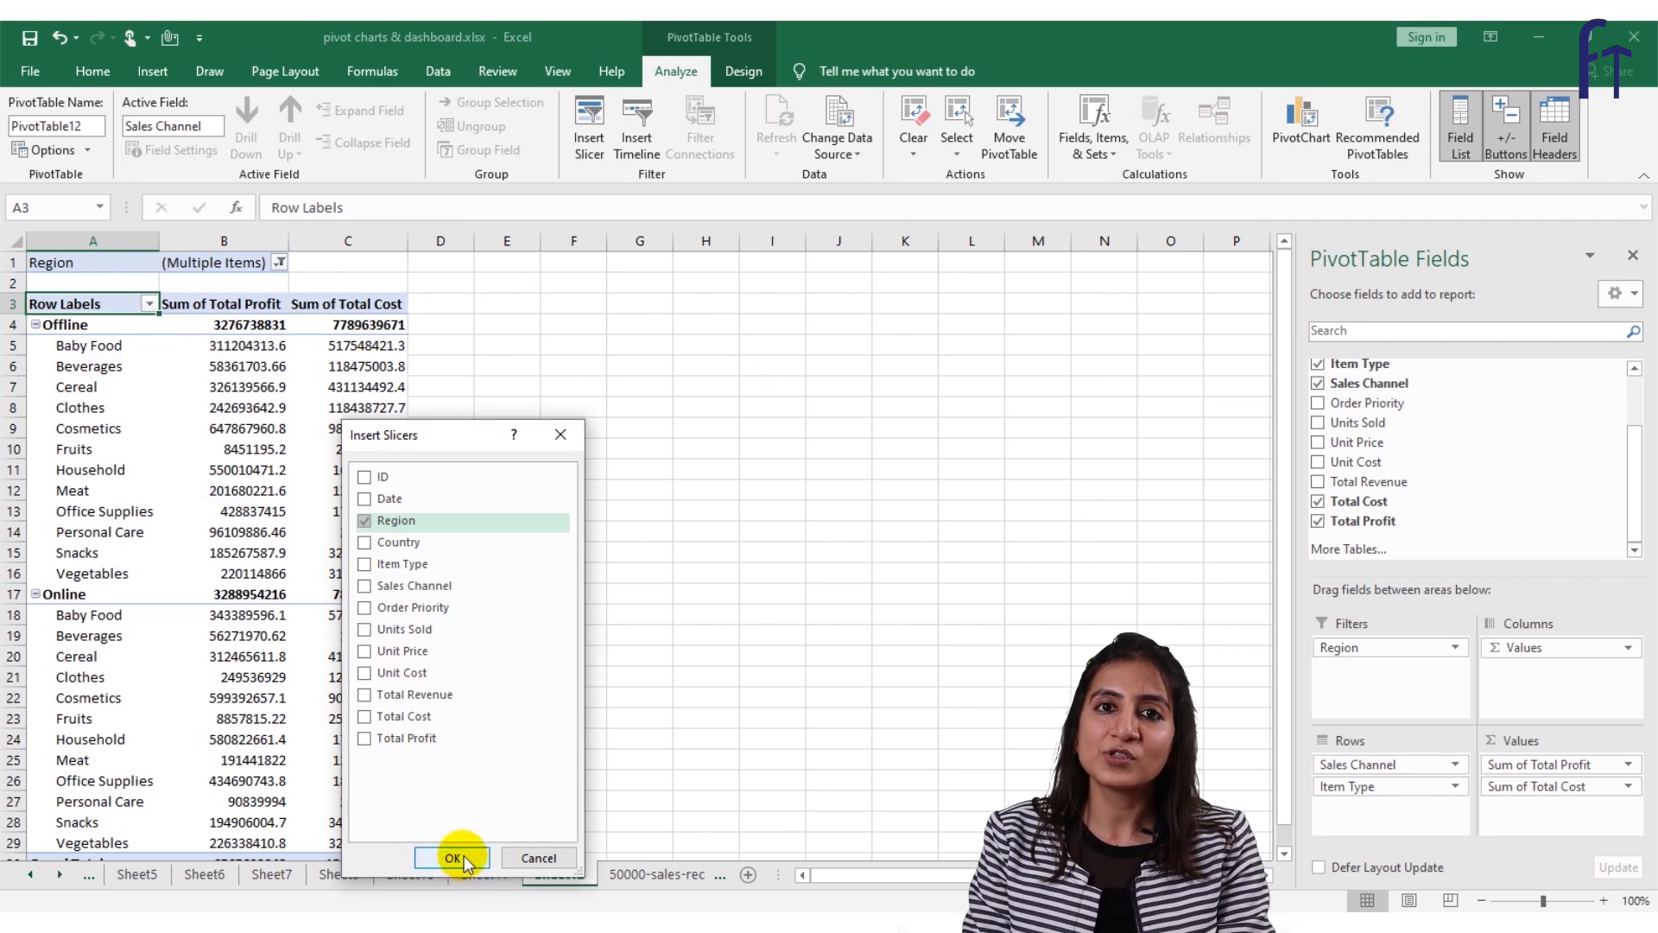
left_click(455, 859)
left_click(463, 859)
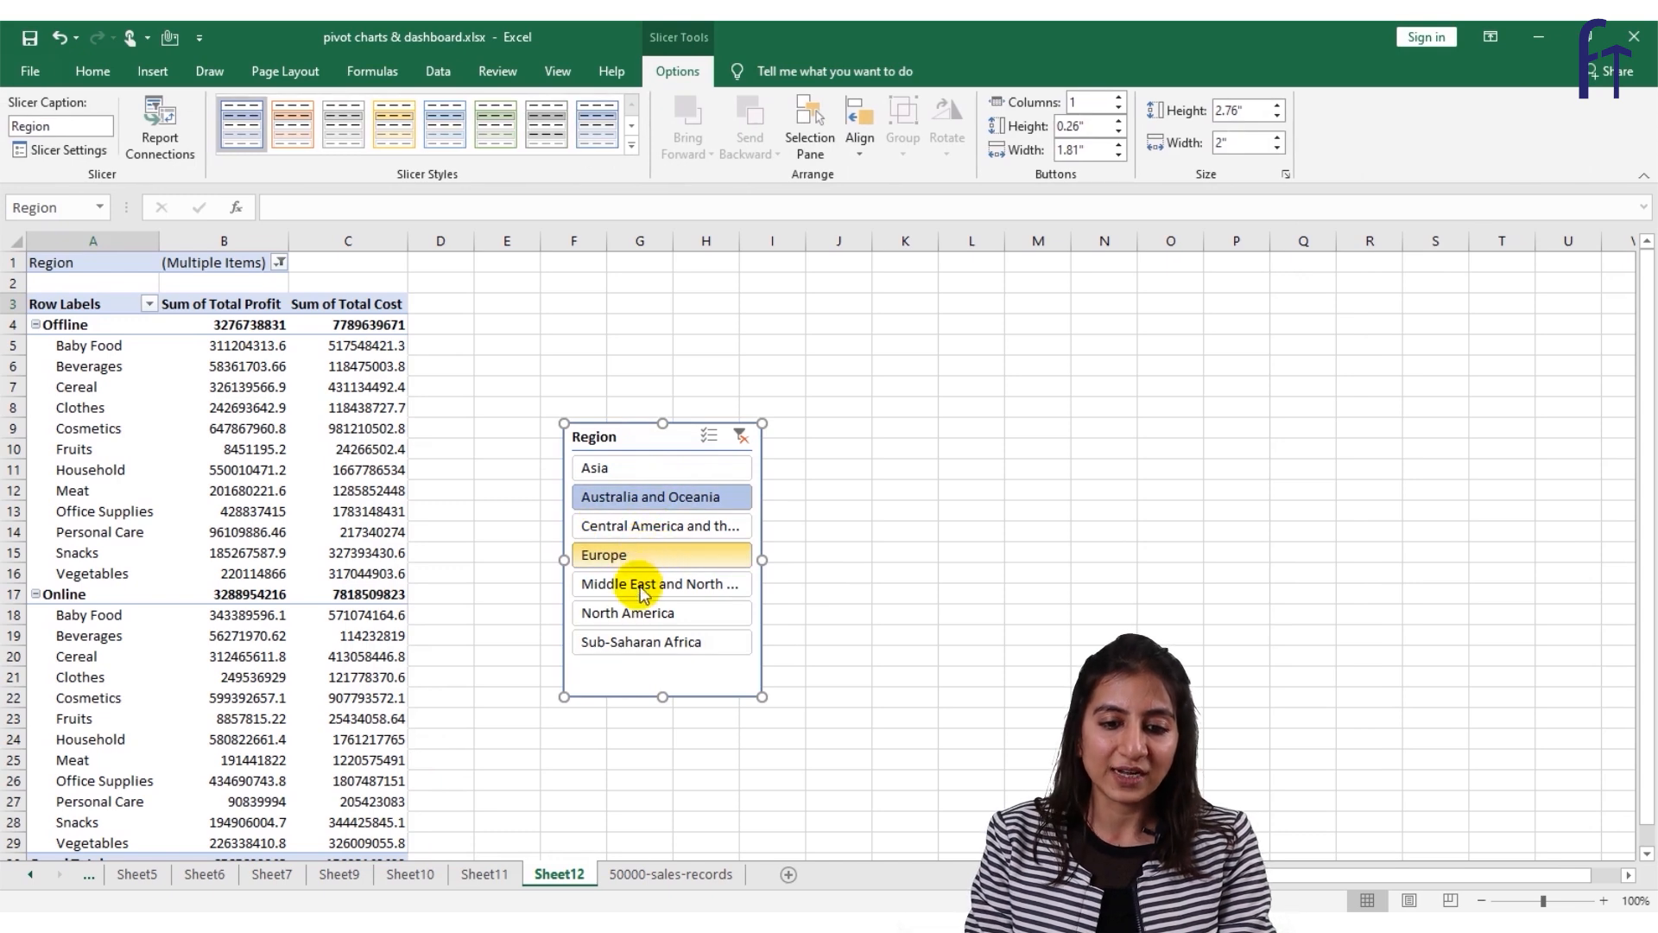
left_click(641, 611)
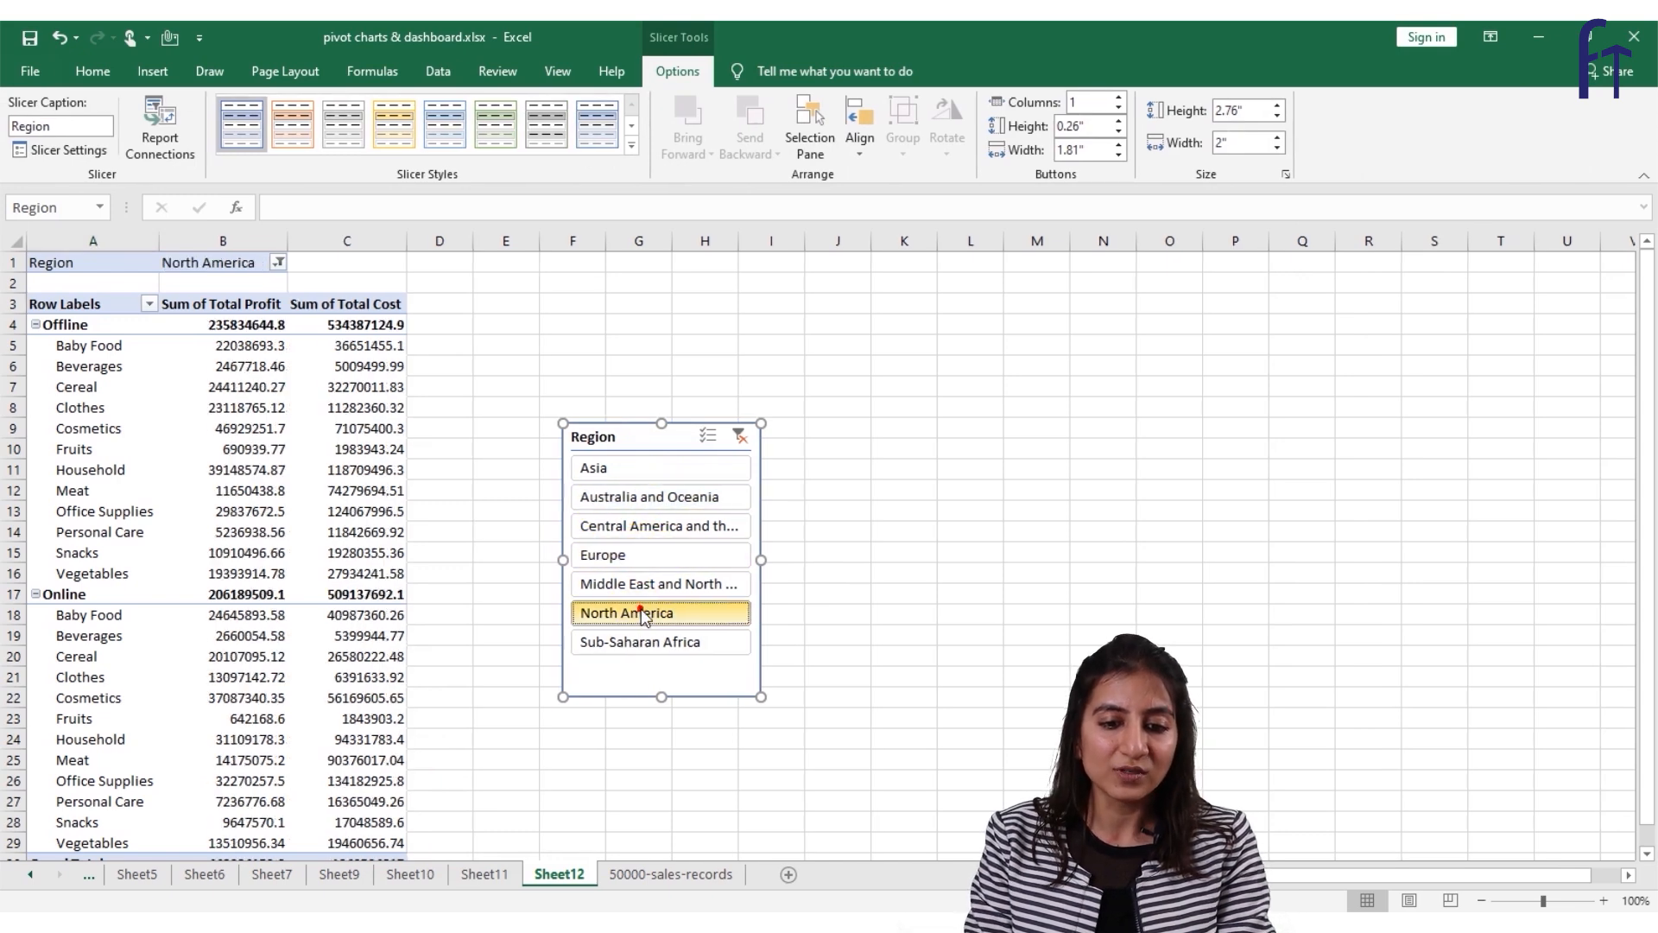
Filter the report with the Region slicer to Europe, and extend the selection up to Australia and Oceania.
left_click(643, 554)
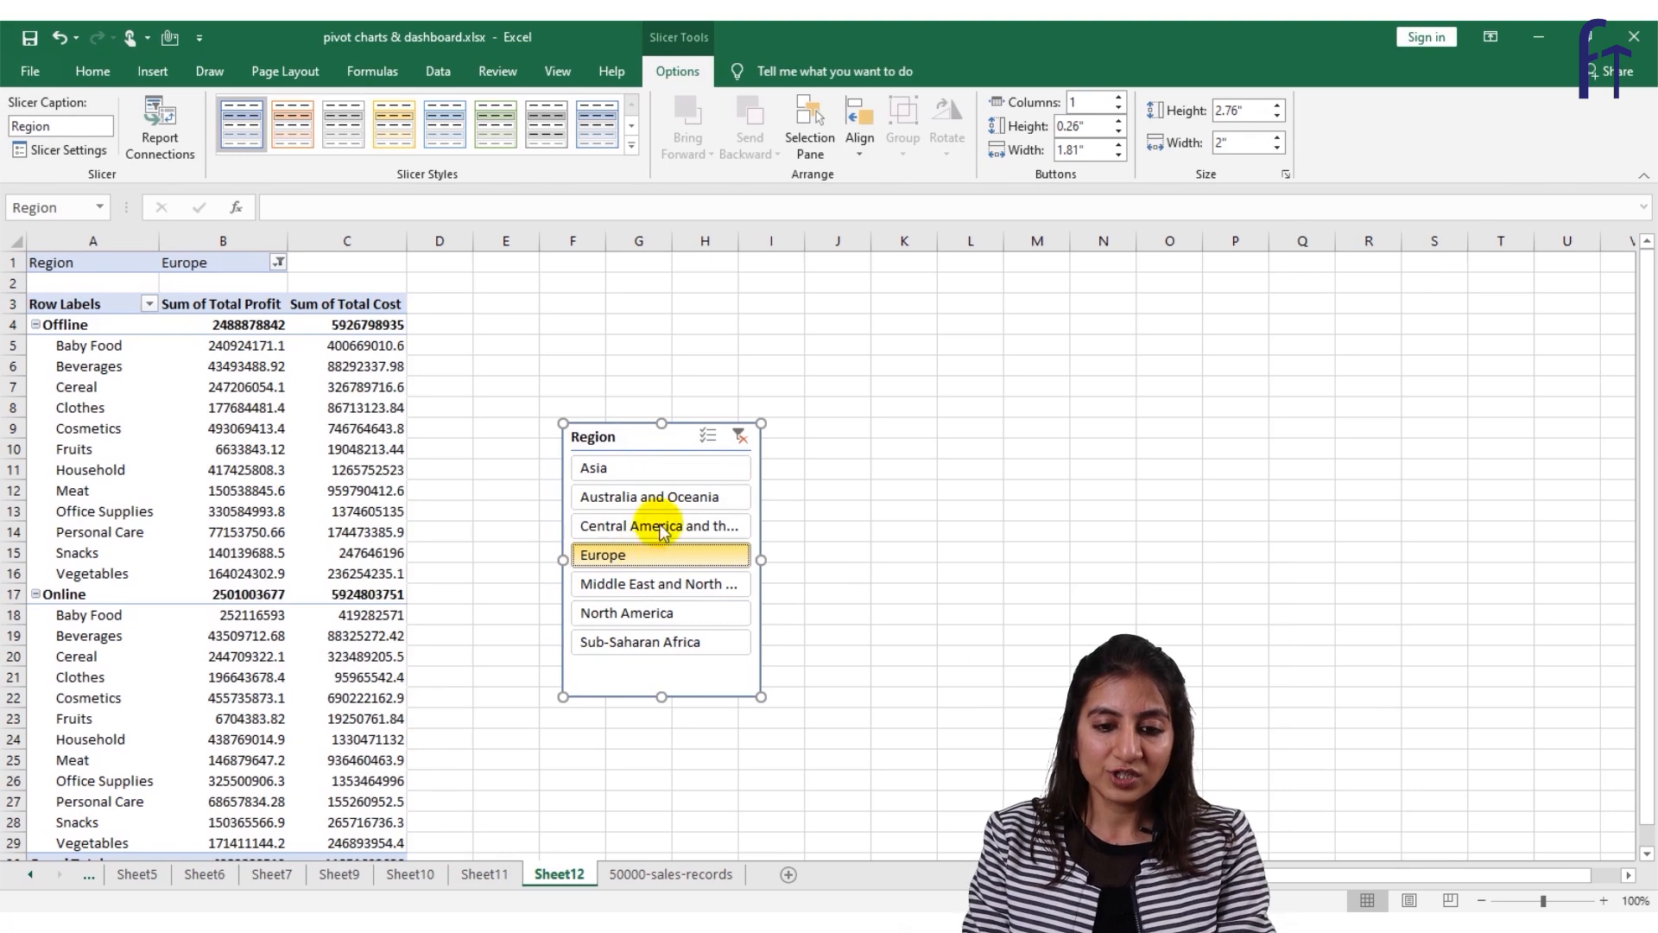
left_click(683, 499, "shift")
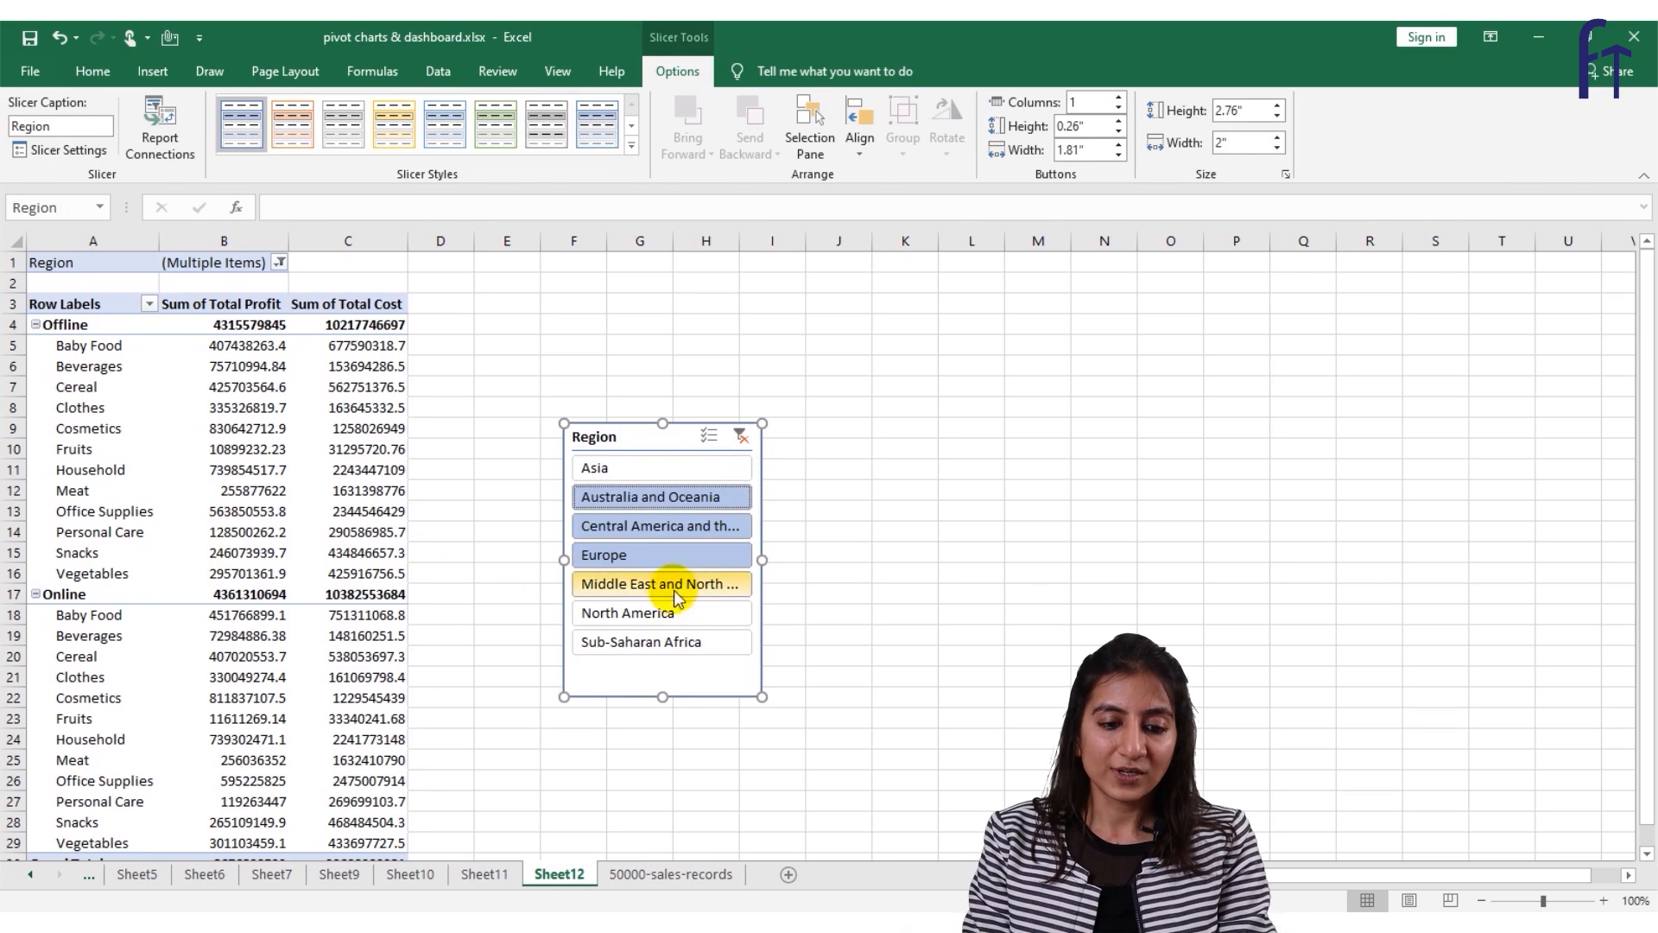
Create a PivotTable from the 50000-sales-records data on a new worksheet, with Item Type as the row field.
left_click(682, 874)
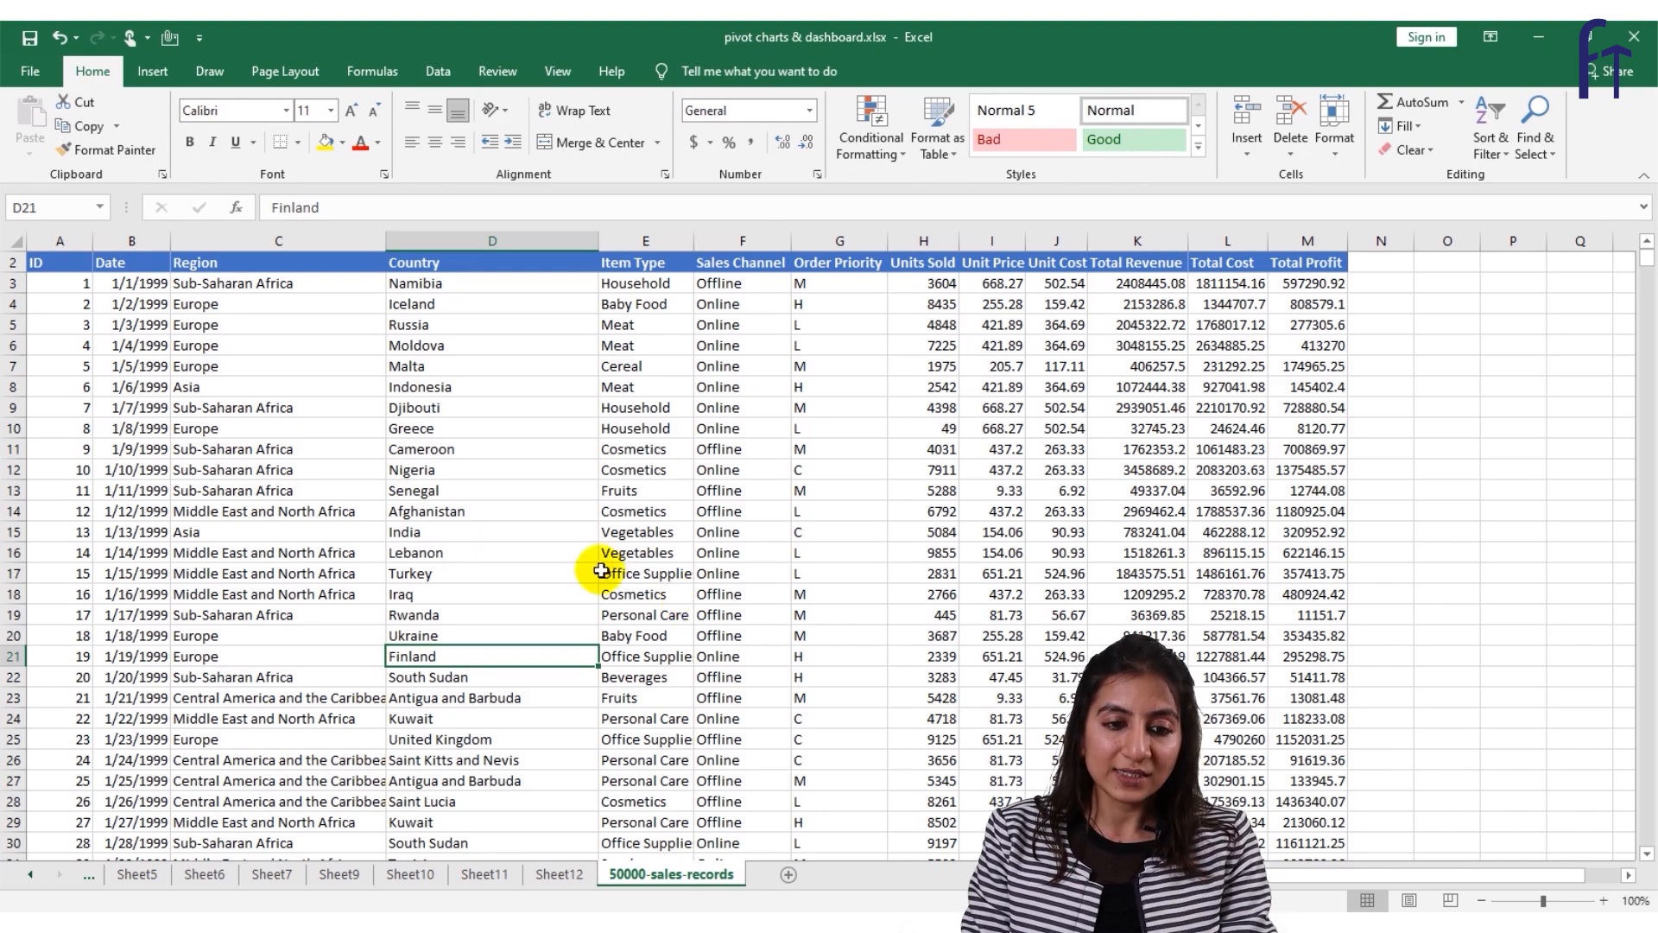
left_click(152, 74)
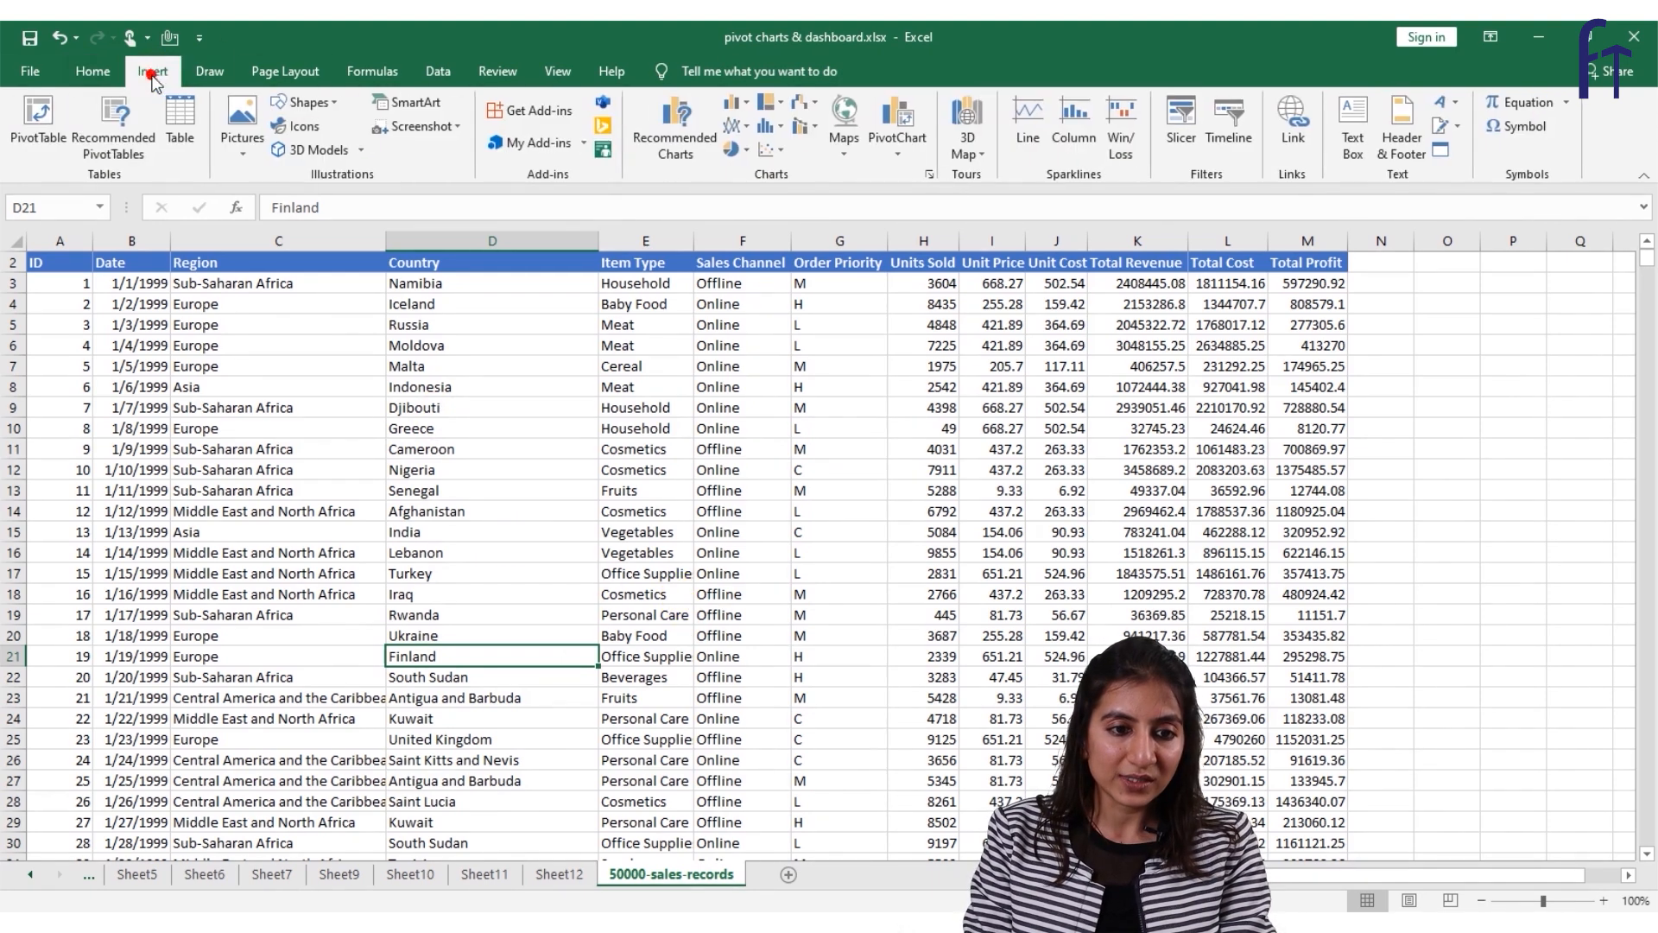
left_click(39, 121)
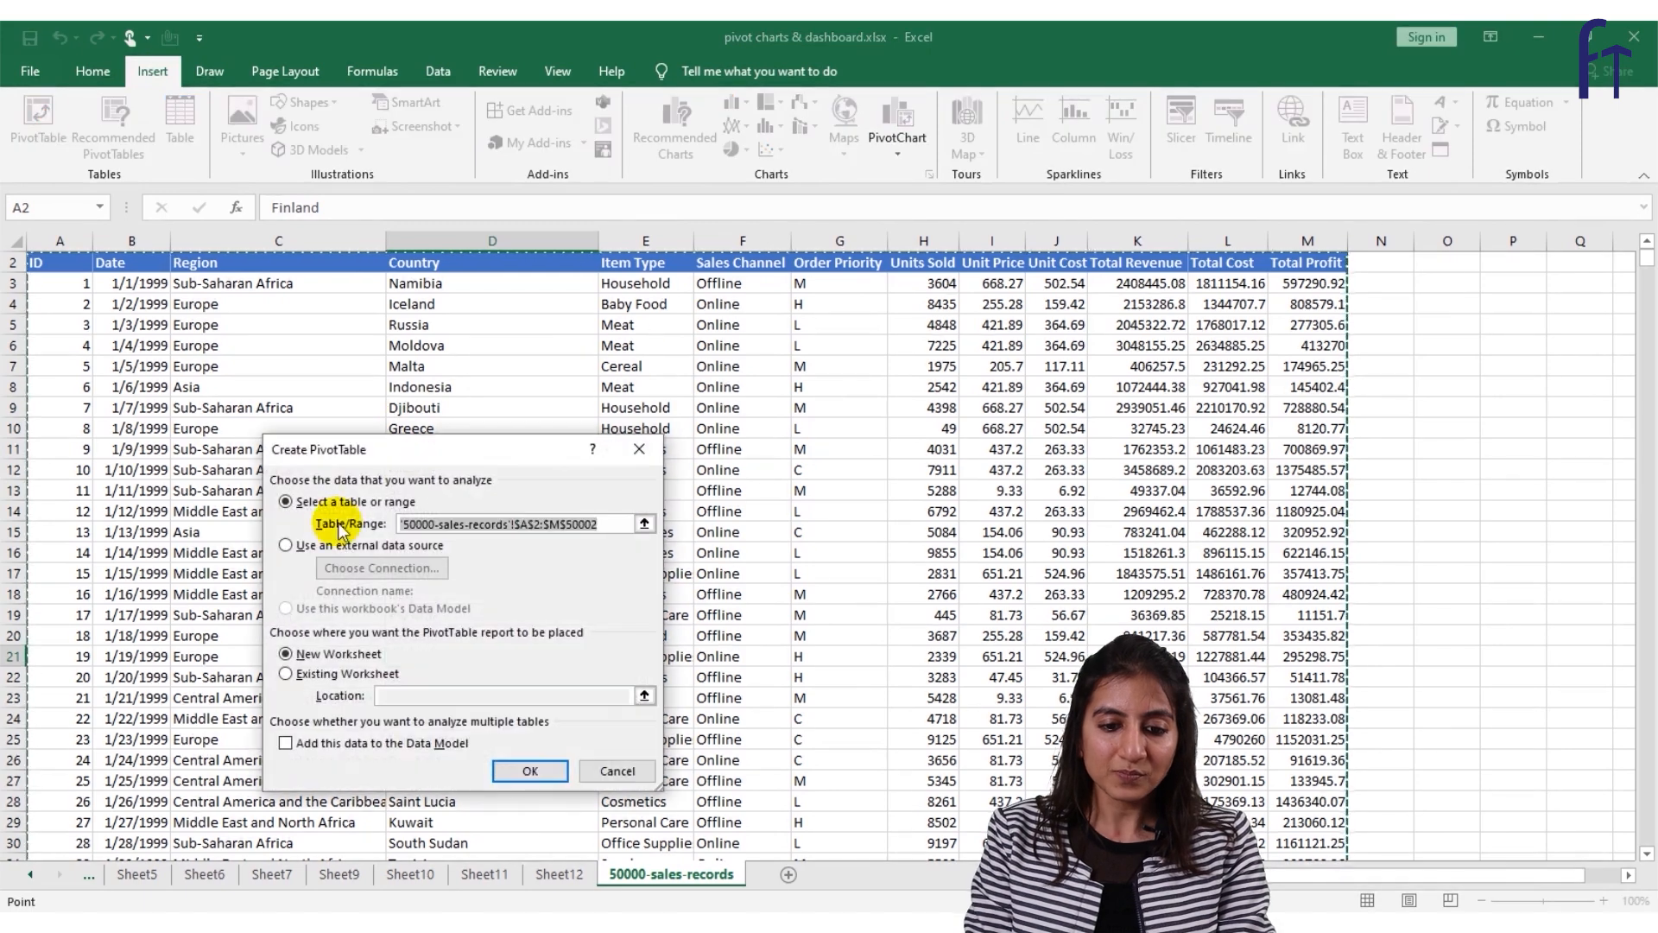
left_click(529, 771)
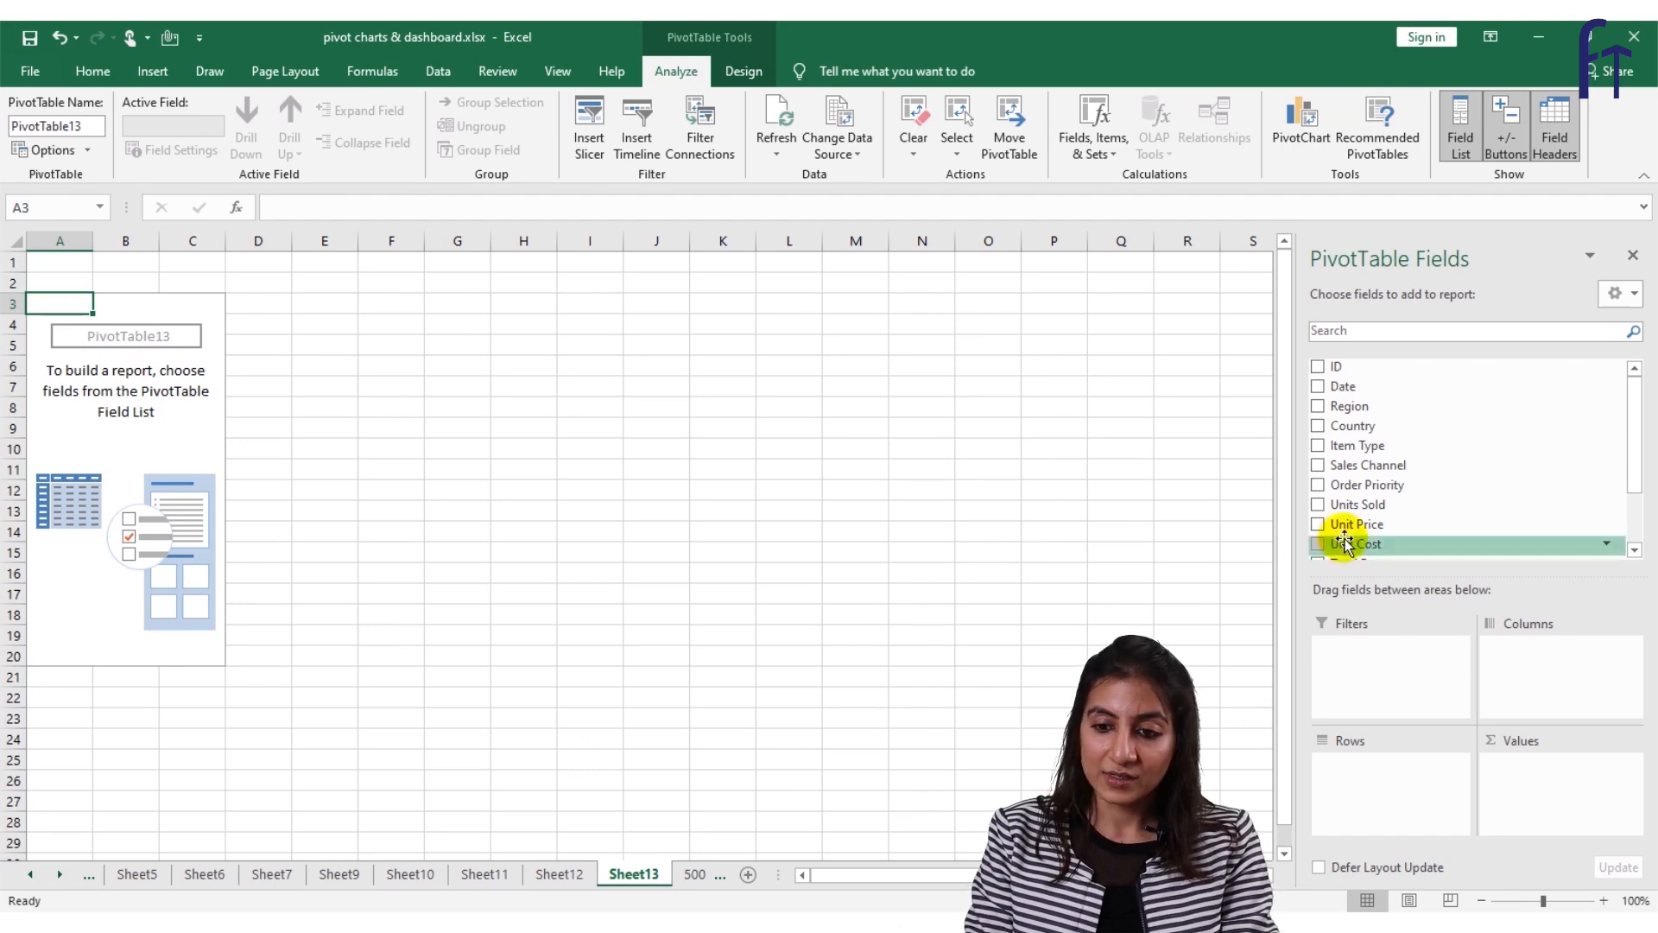
left_click_drag(1380, 445, 1398, 810)
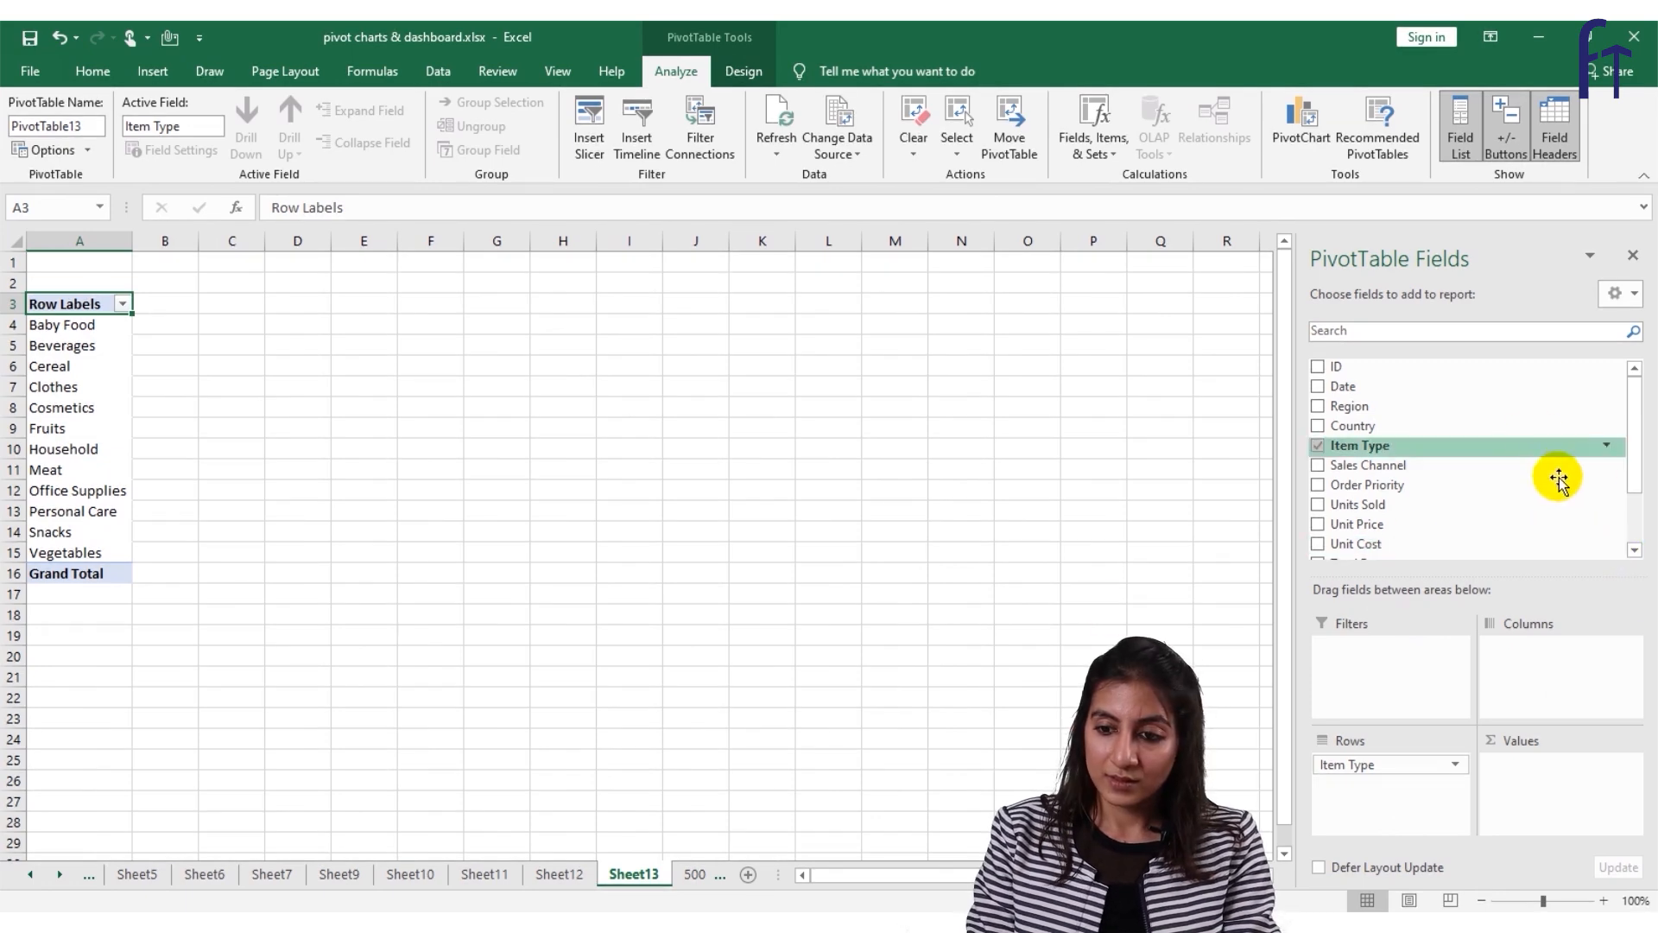
Add the sums of Total Cost and Total Profit as values of the Item Type PivotTable.
left_click(1640, 523)
left_click_drag(1369, 501, 1545, 809)
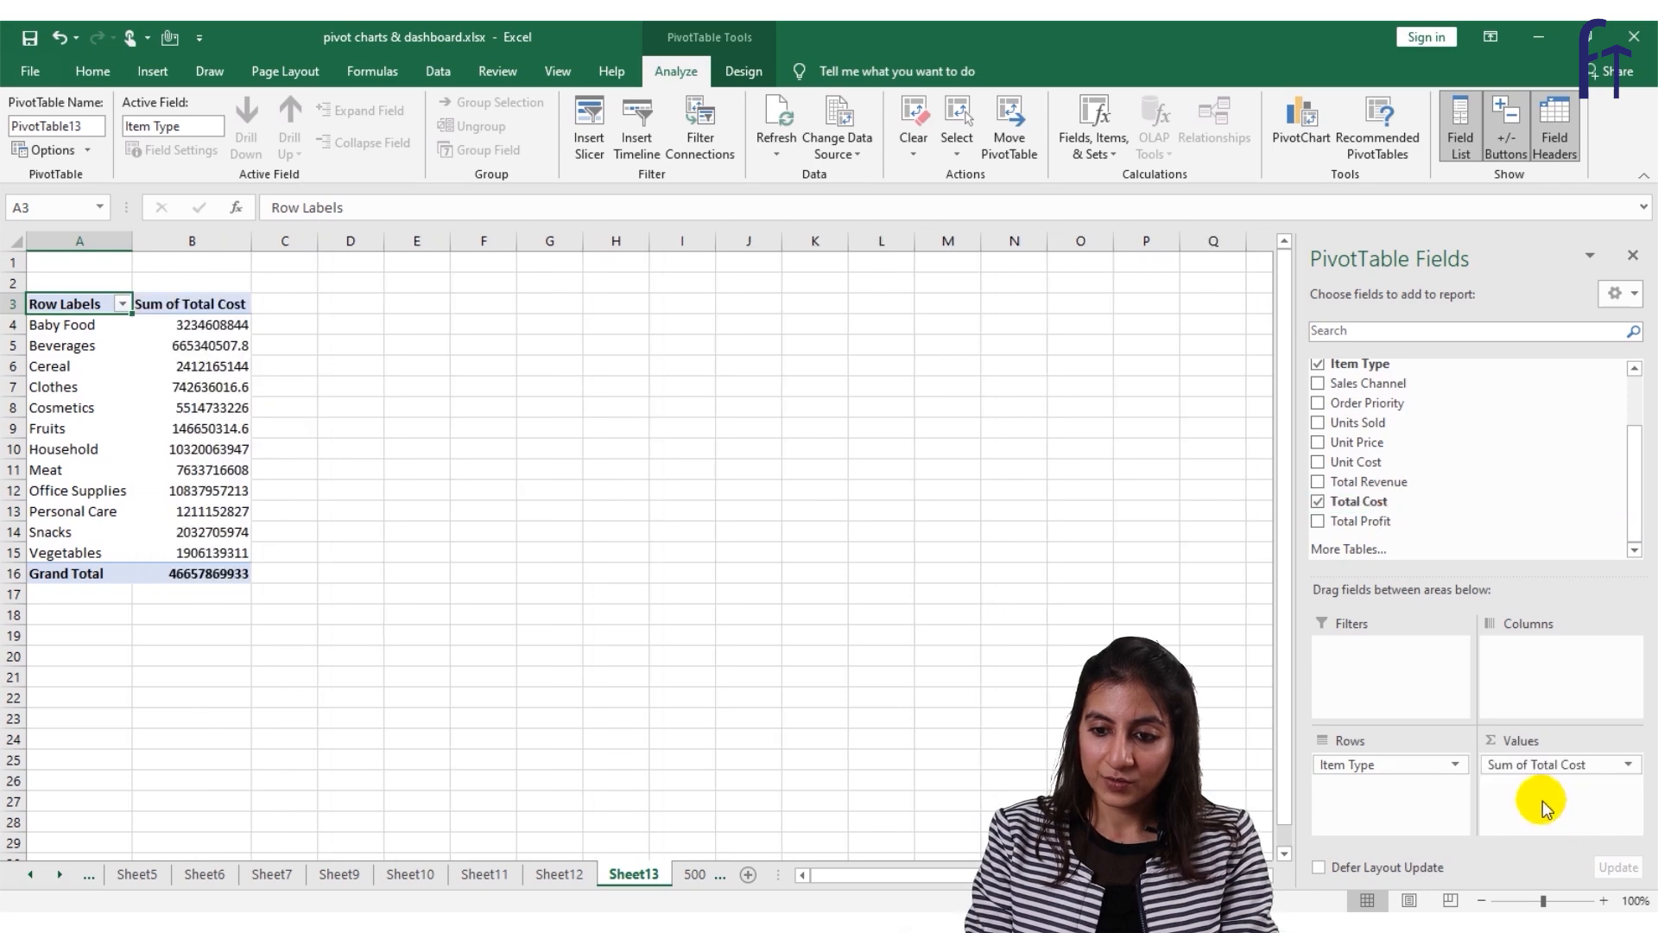
left_click_drag(1330, 521, 1543, 816)
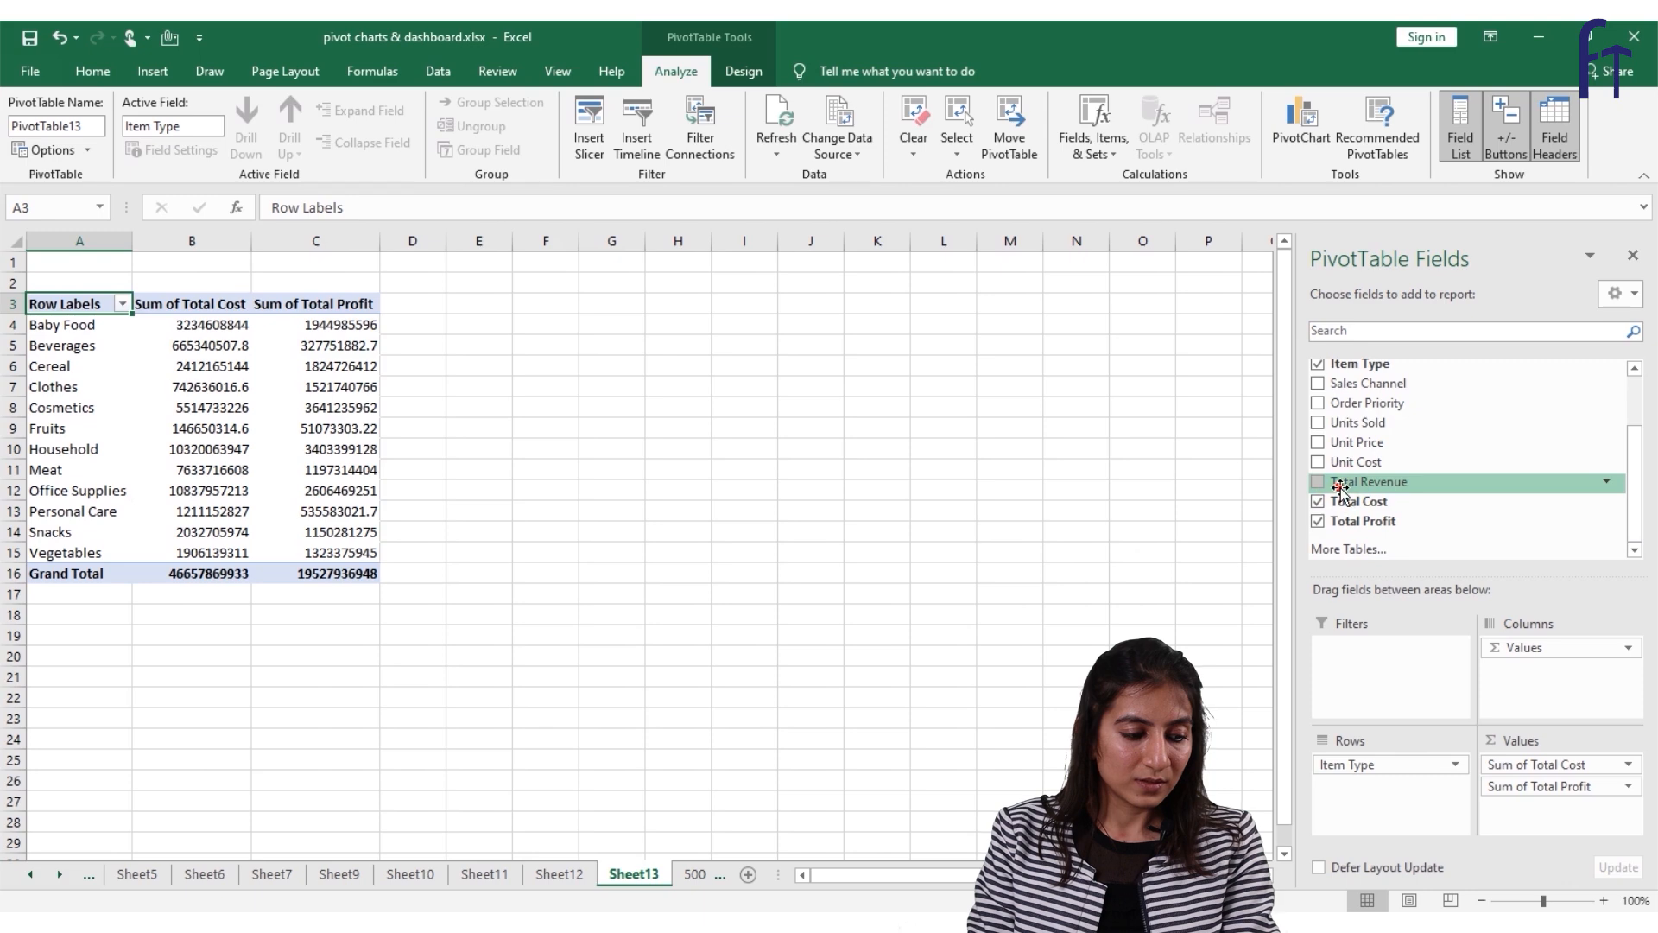
Add Units Sold, Unit Price, Unit Cost and Total Revenue as further summed values of the Item Type PivotTable.
left_click_drag(1341, 488, 1520, 844)
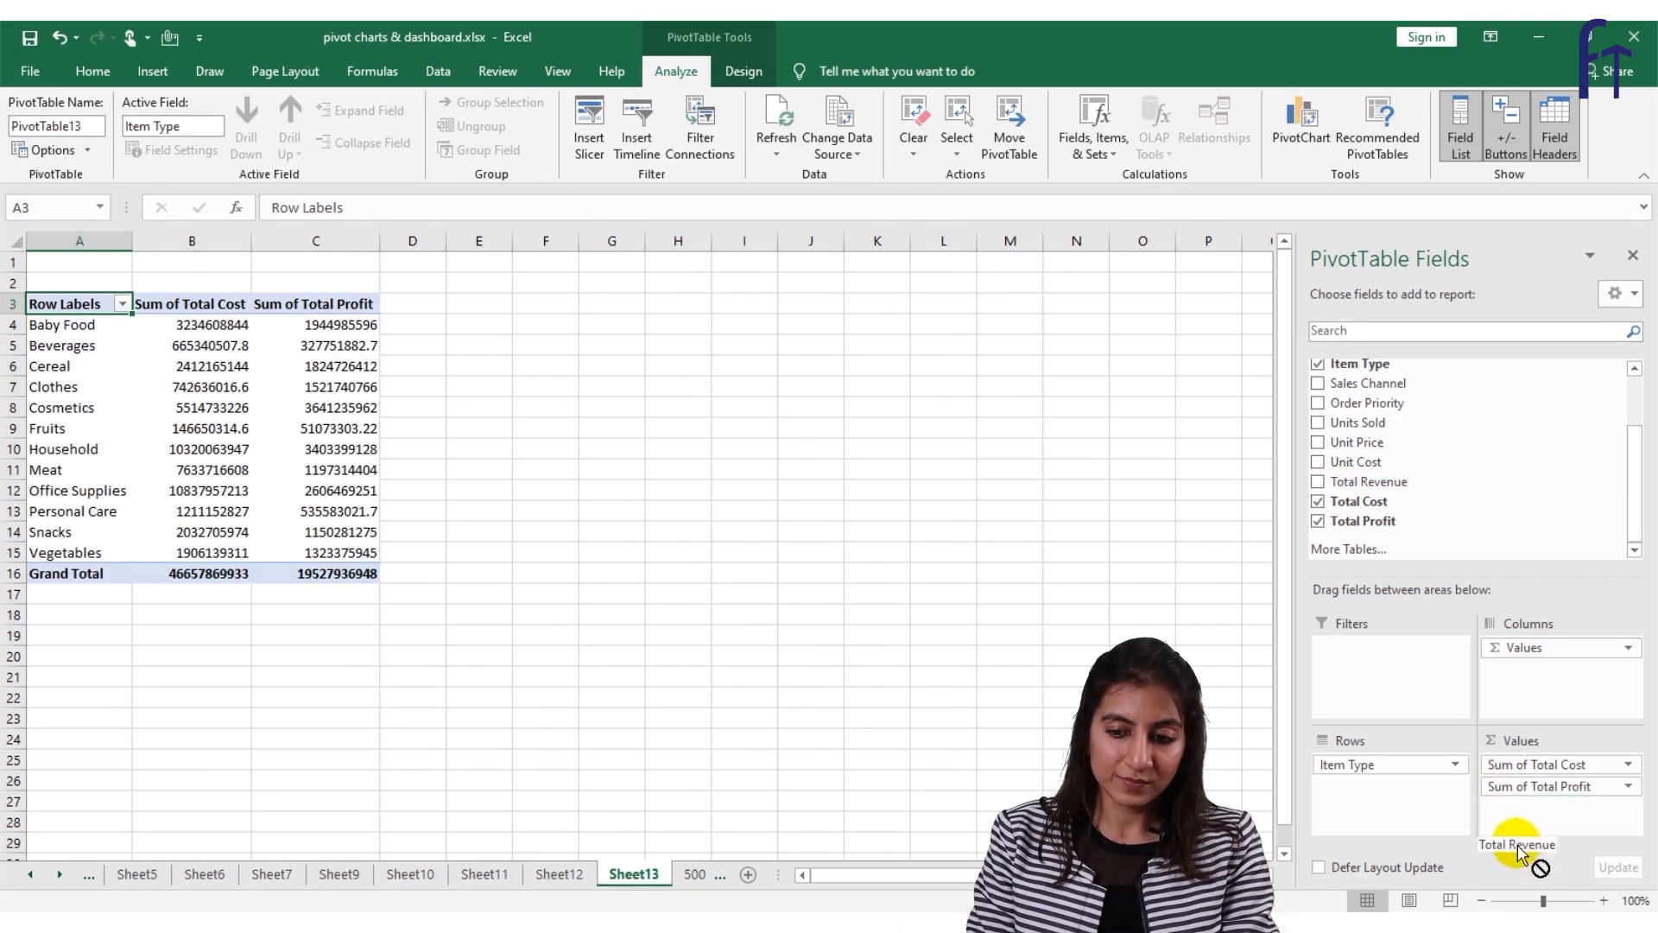
left_click(1318, 422)
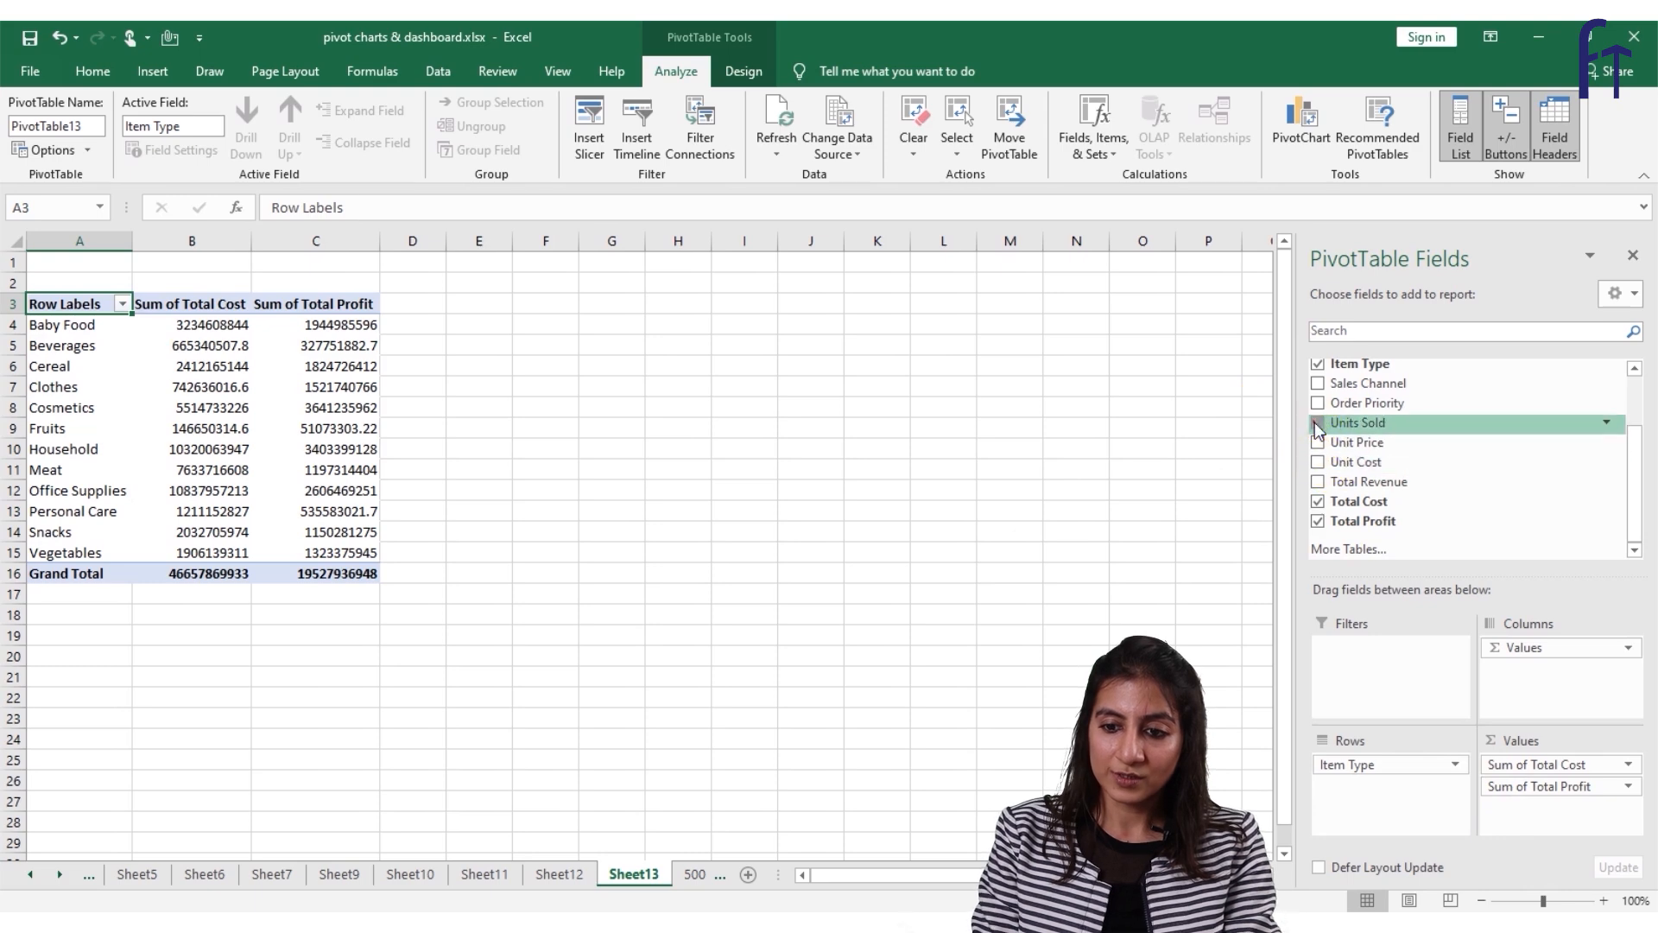
left_click(1321, 442)
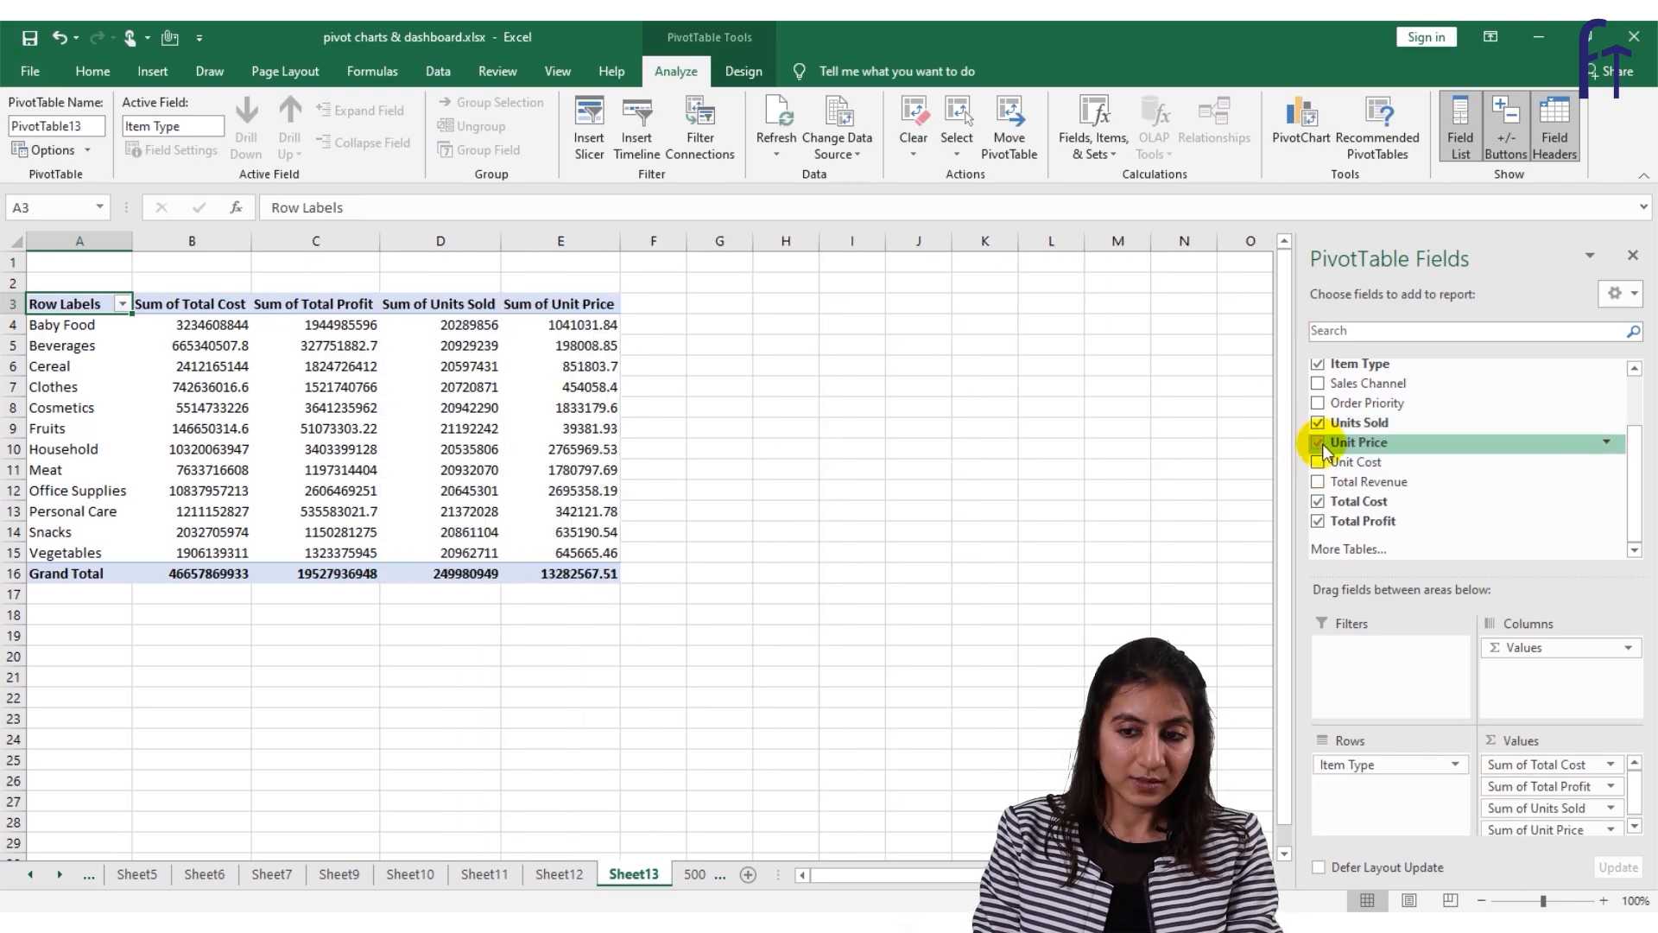
left_click(1319, 463)
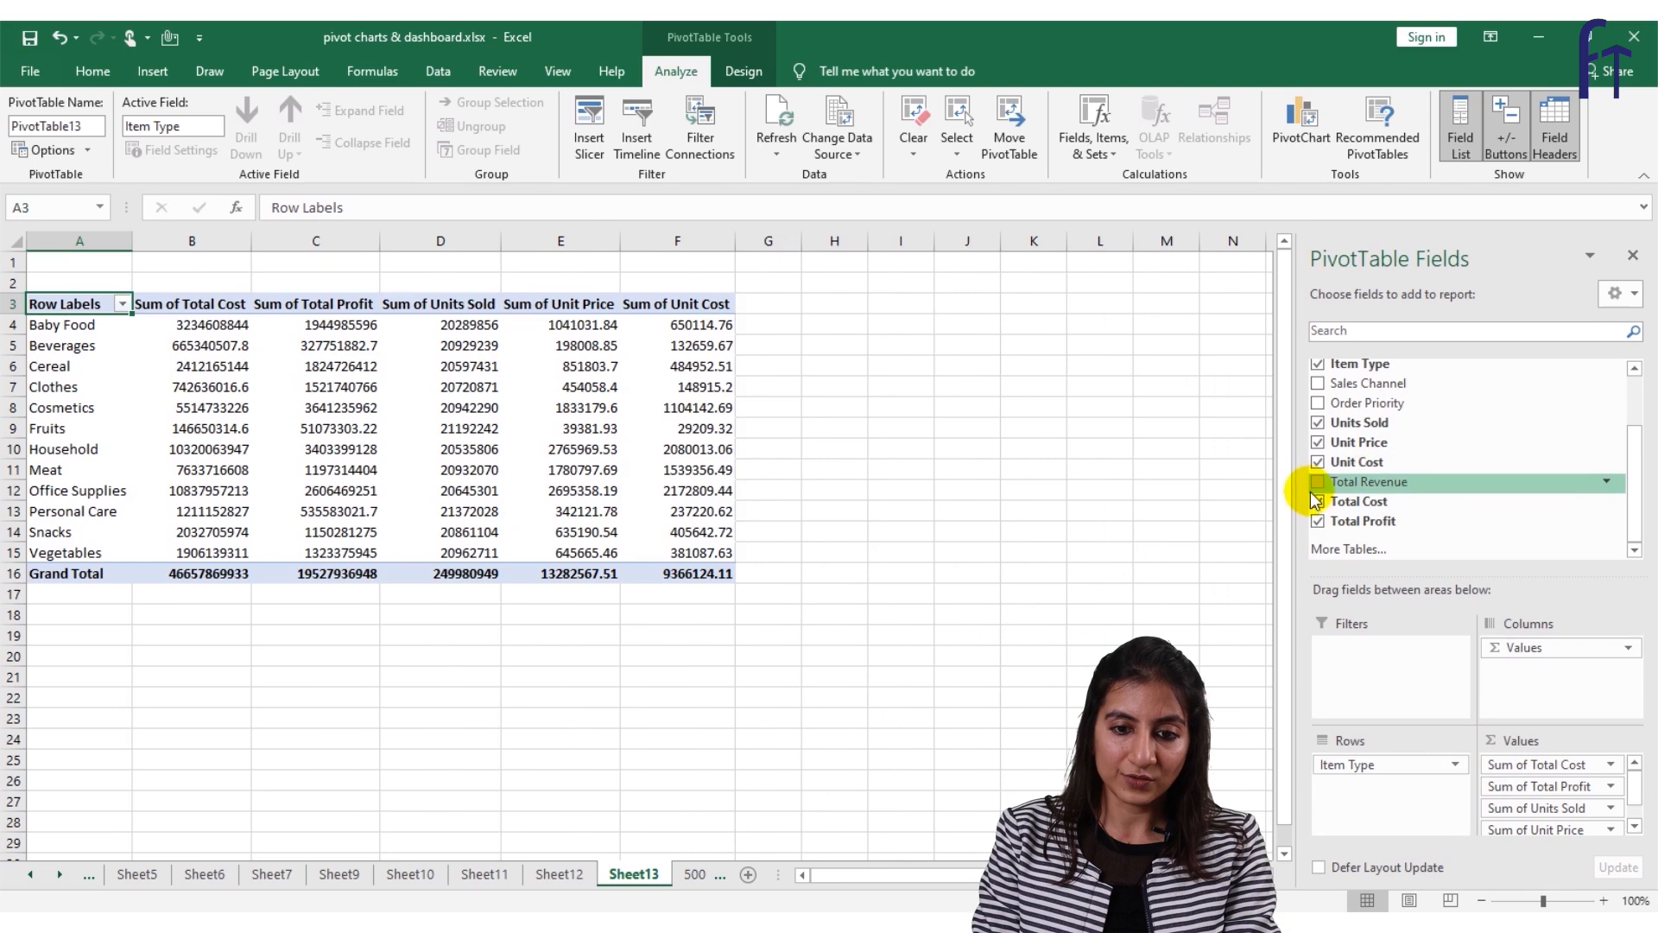
left_click(1319, 484)
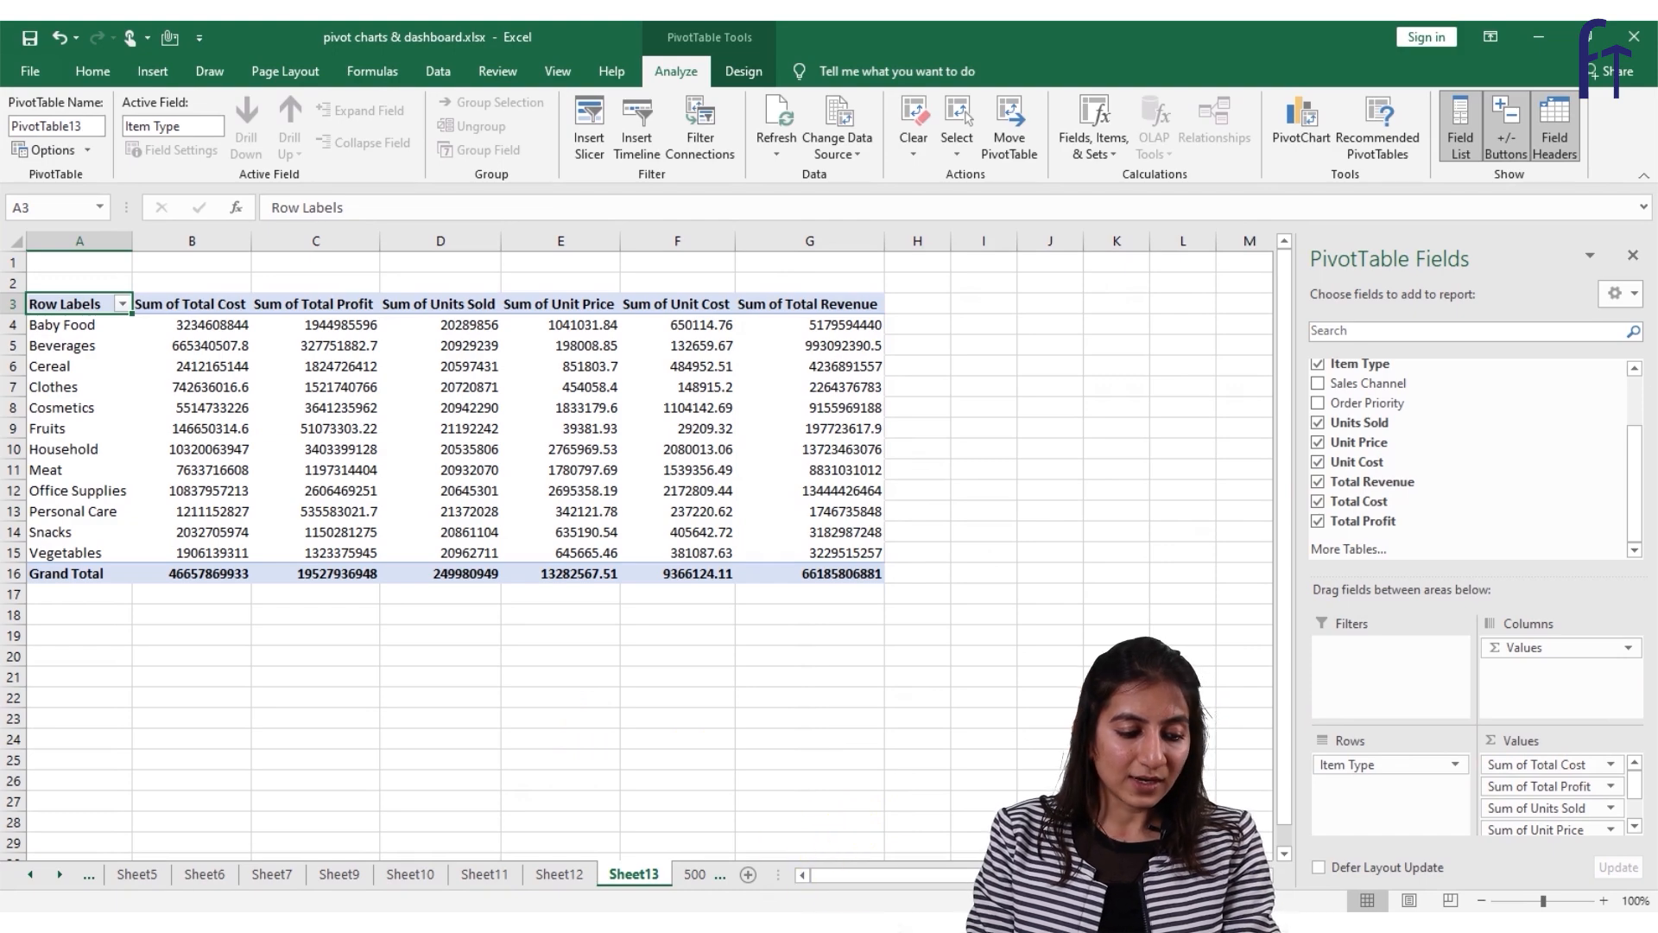
Create another PivotTable from the sales records on a new worksheet, with Region as rows and the sum of Total Cost as values.
left_click(686, 875)
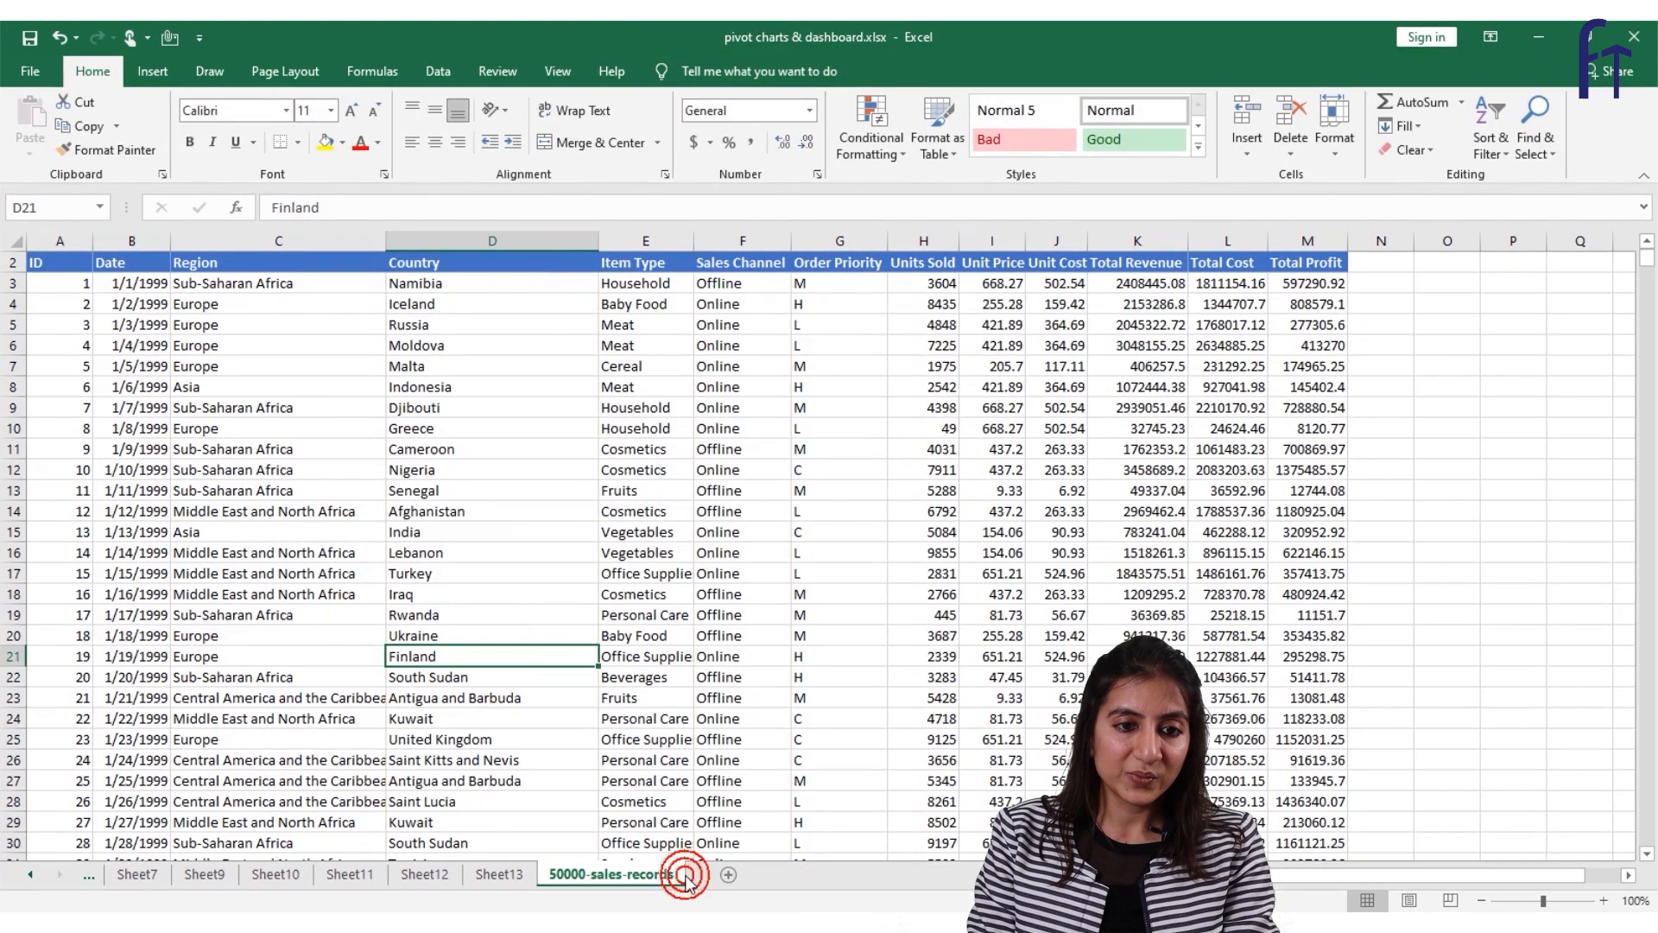
left_click(154, 76)
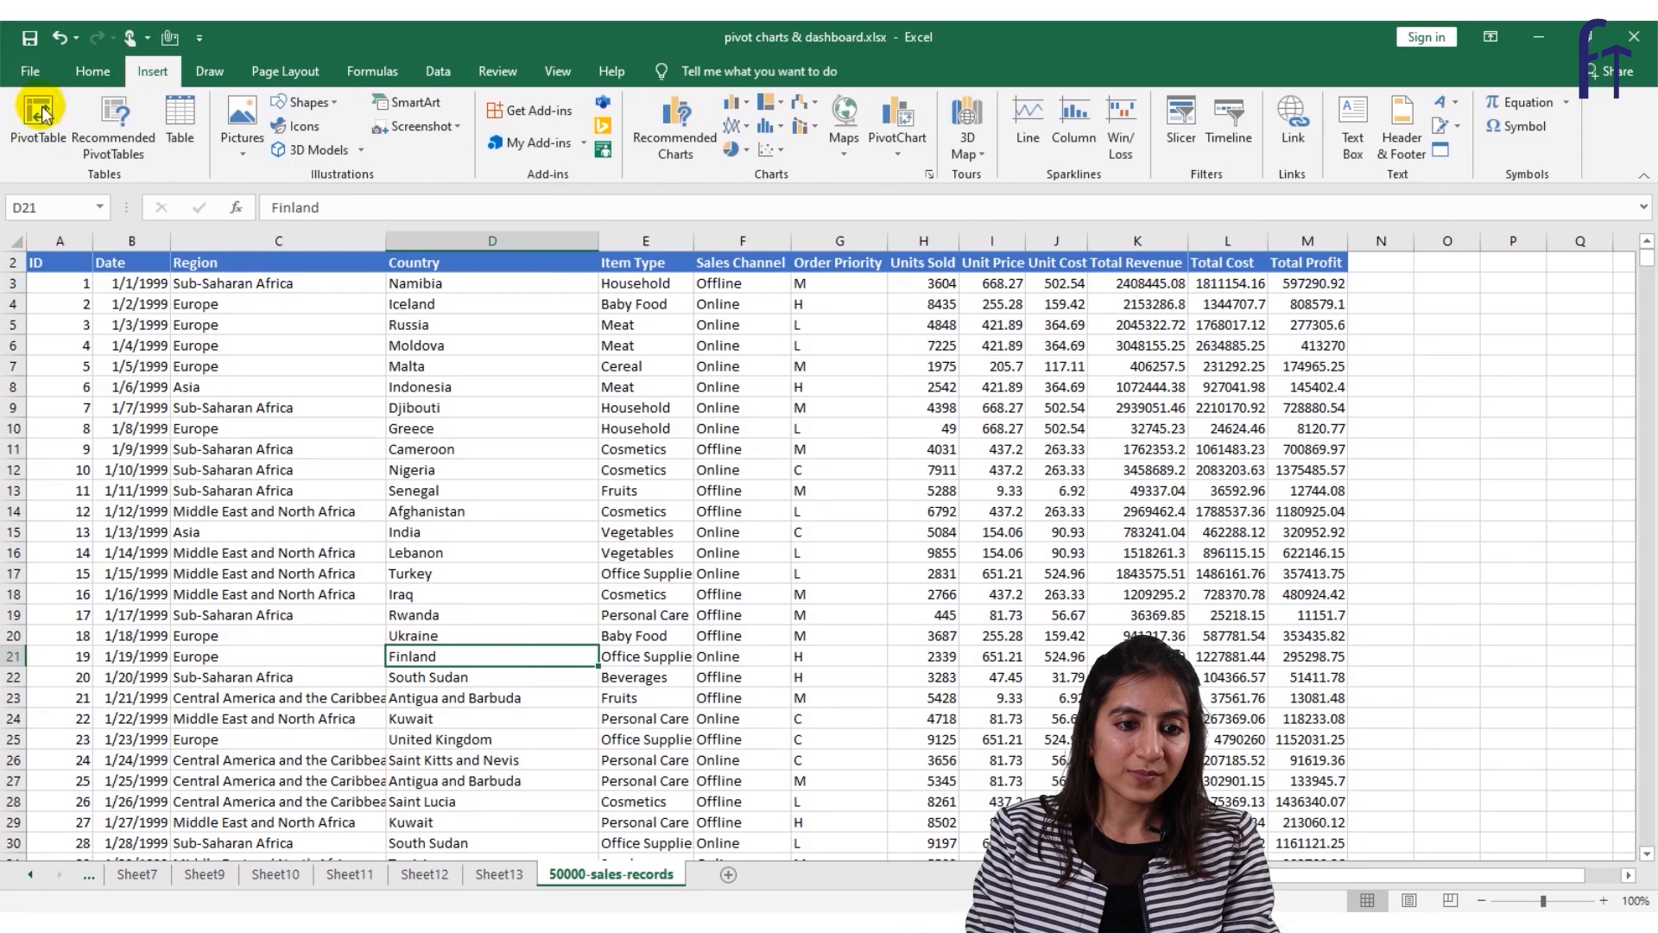
left_click(24, 130)
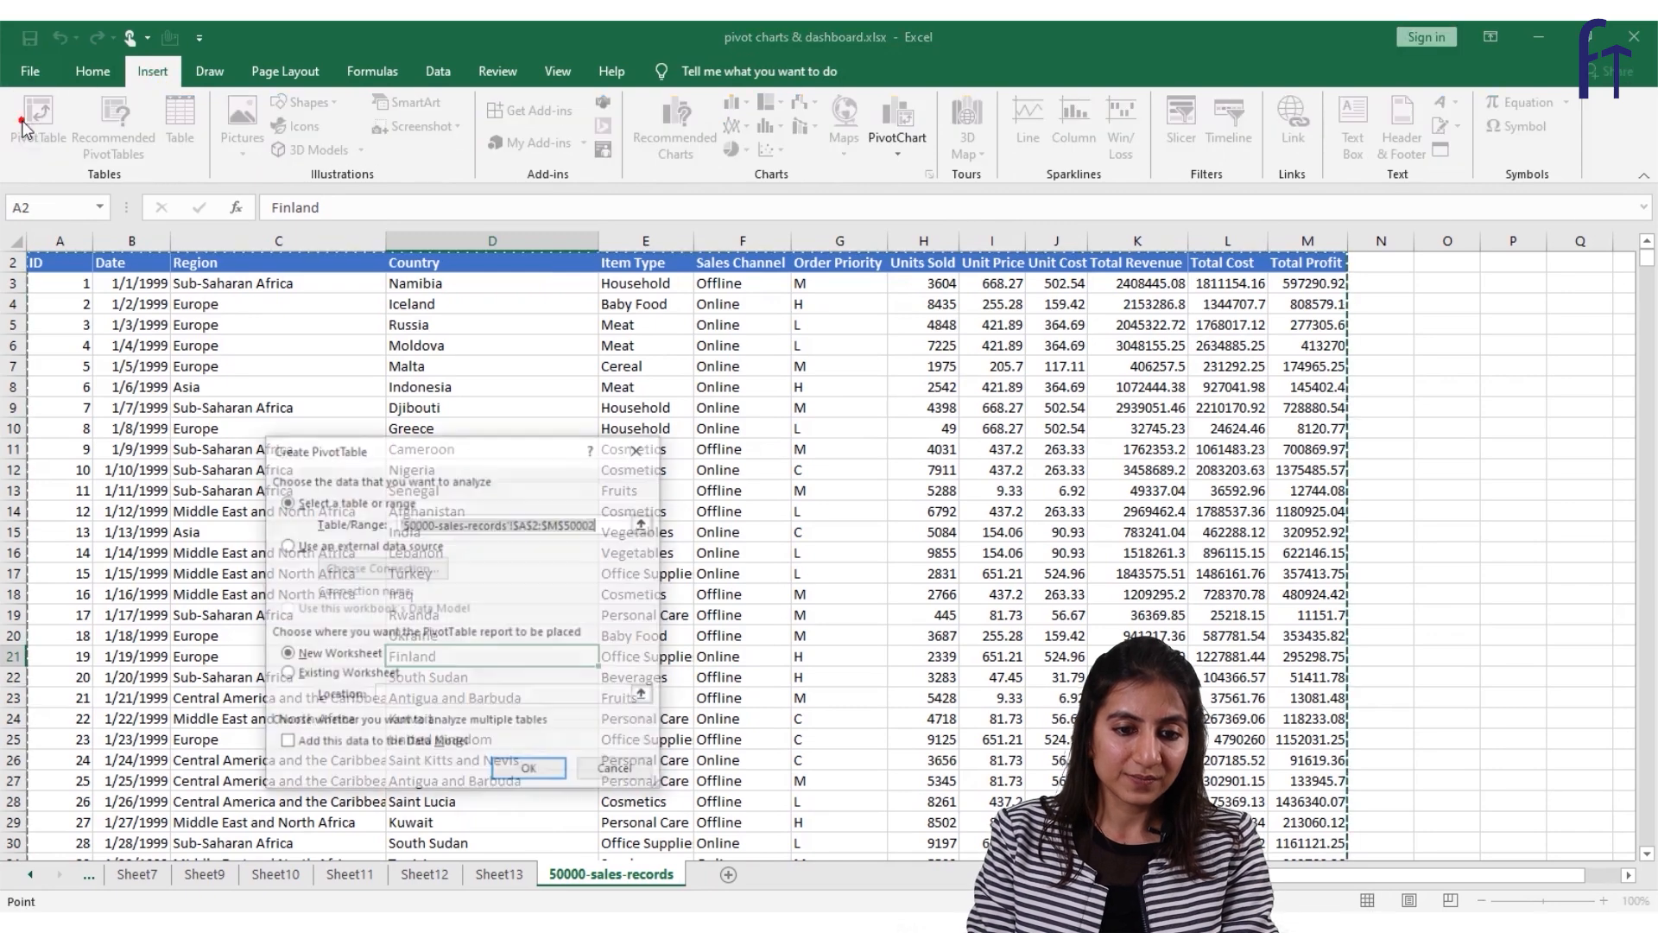
left_click(526, 771)
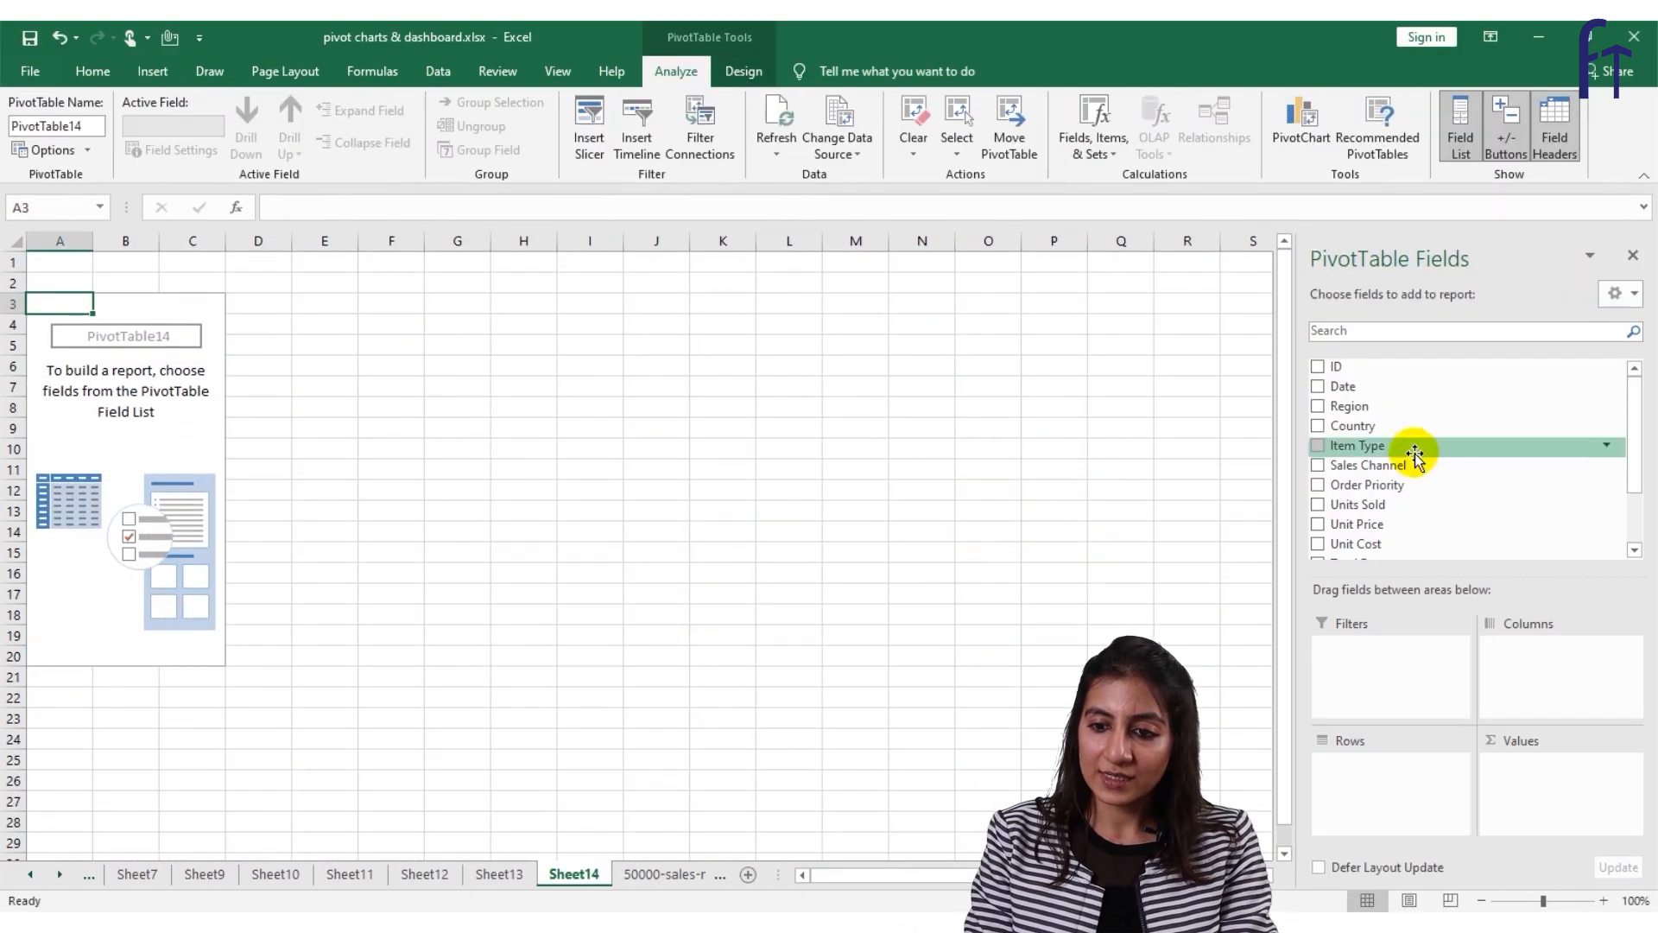
left_click_drag(1349, 408, 1372, 771)
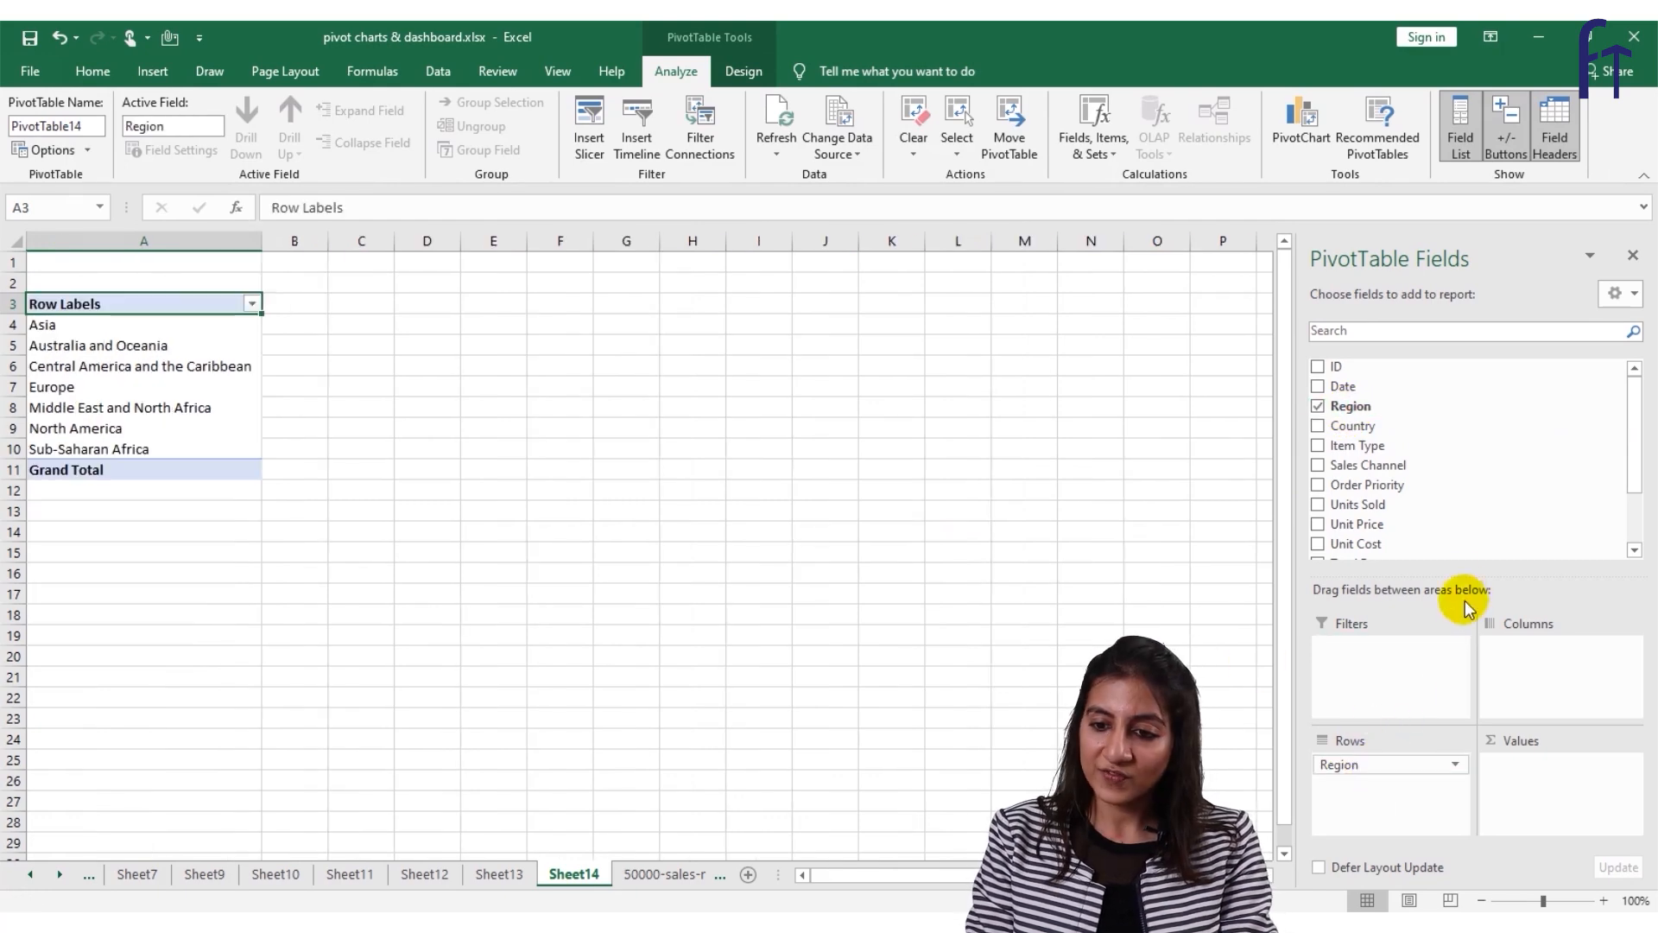
left_click(1638, 533)
left_click_drag(1406, 508, 1545, 790)
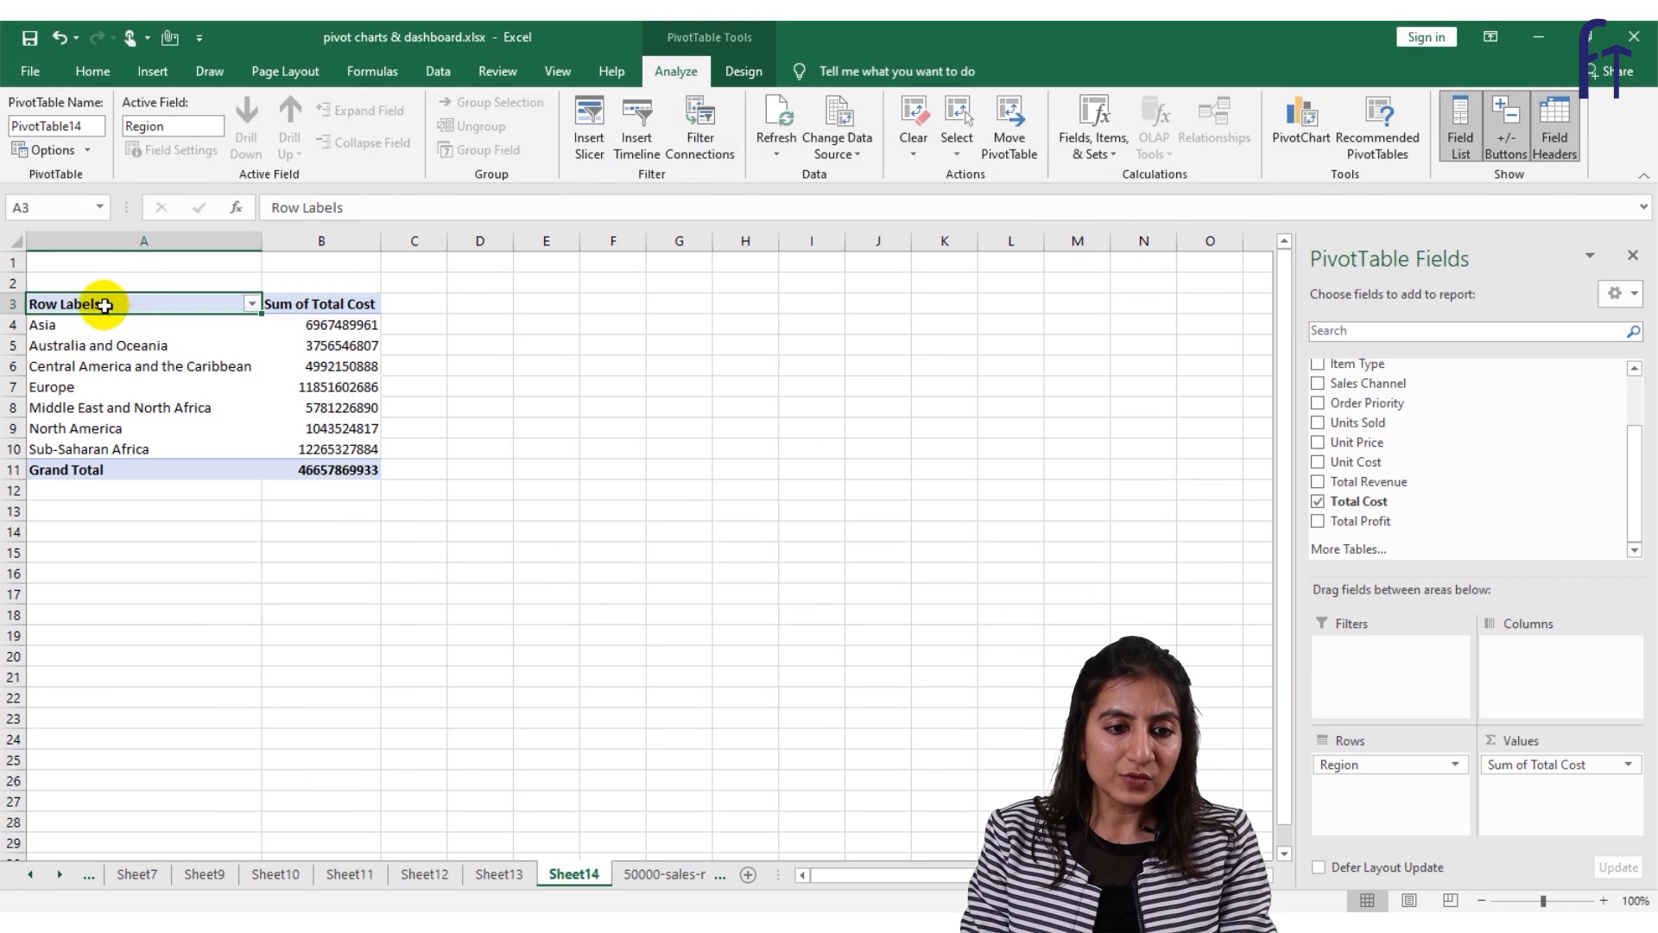
Copy the whole Region PivotTable and paste the duplicate below it, starting at cell A18.
left_click_drag(104, 304, 309, 471)
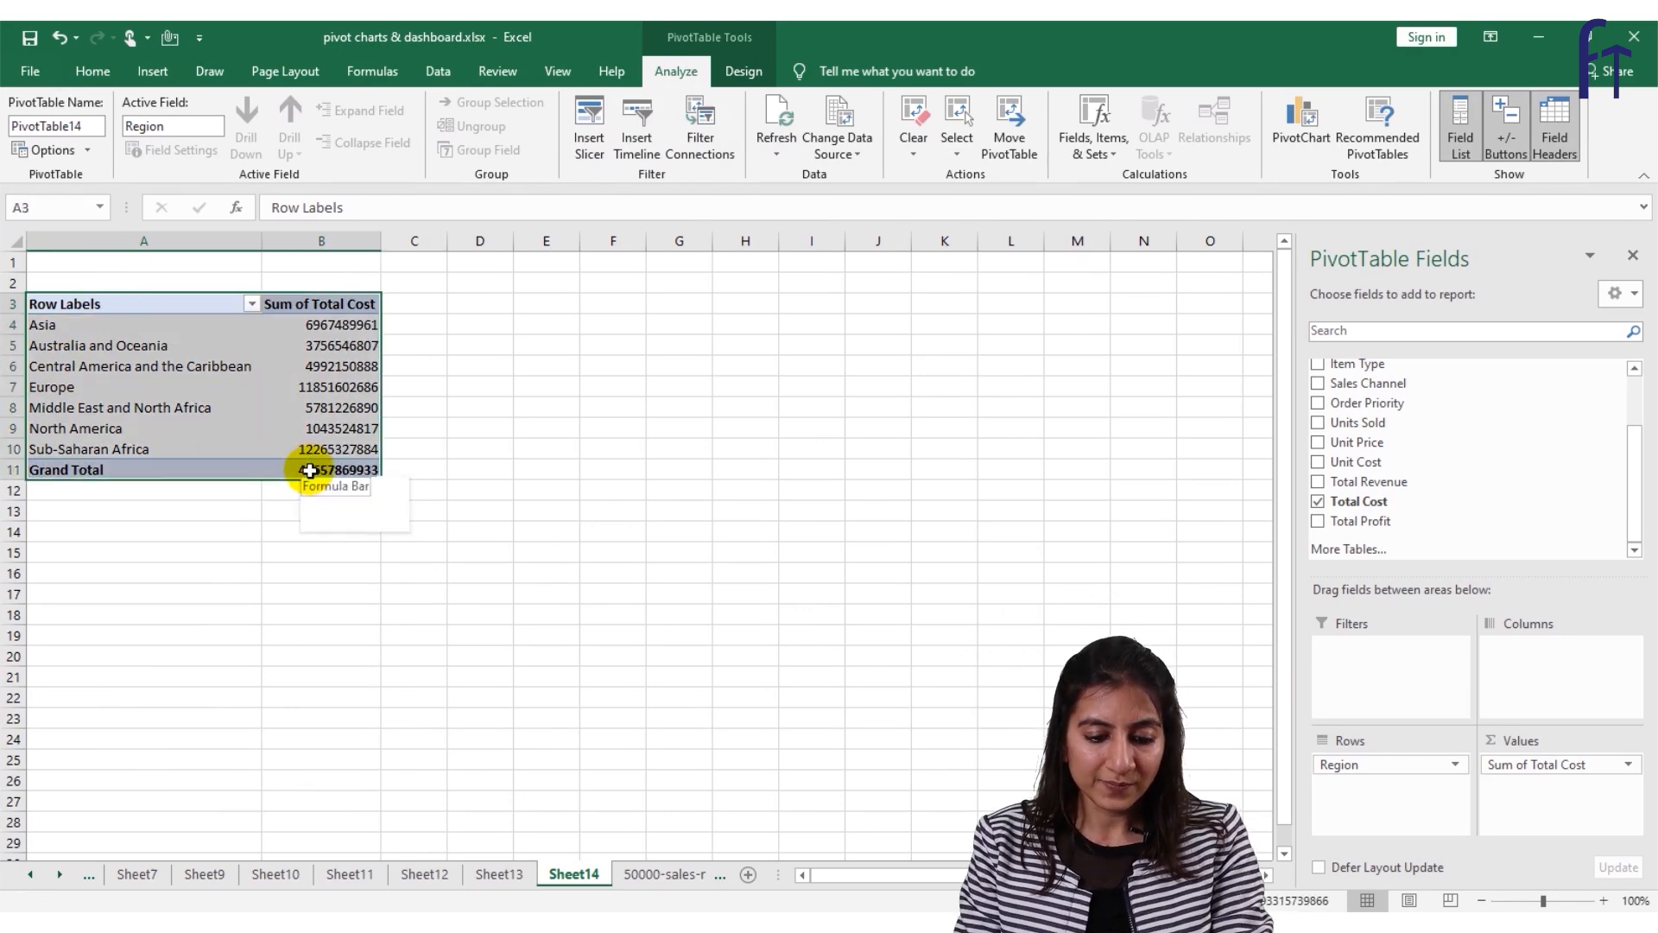
key("ctrl+c")
left_click(95, 609)
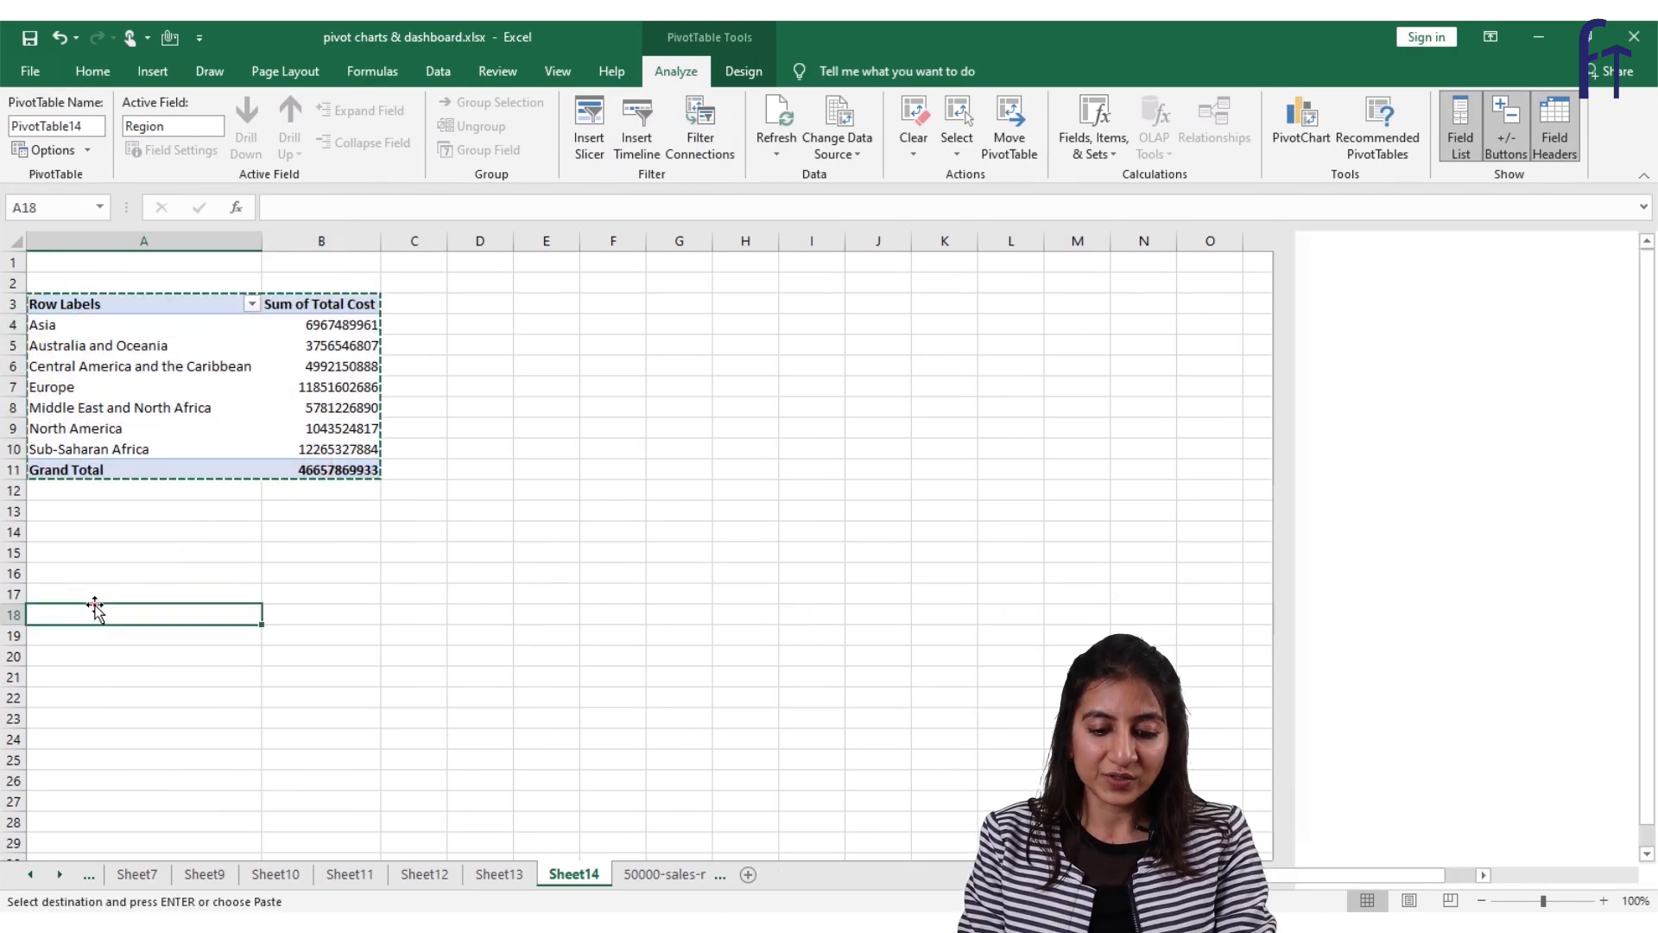
key("ctrl+v")
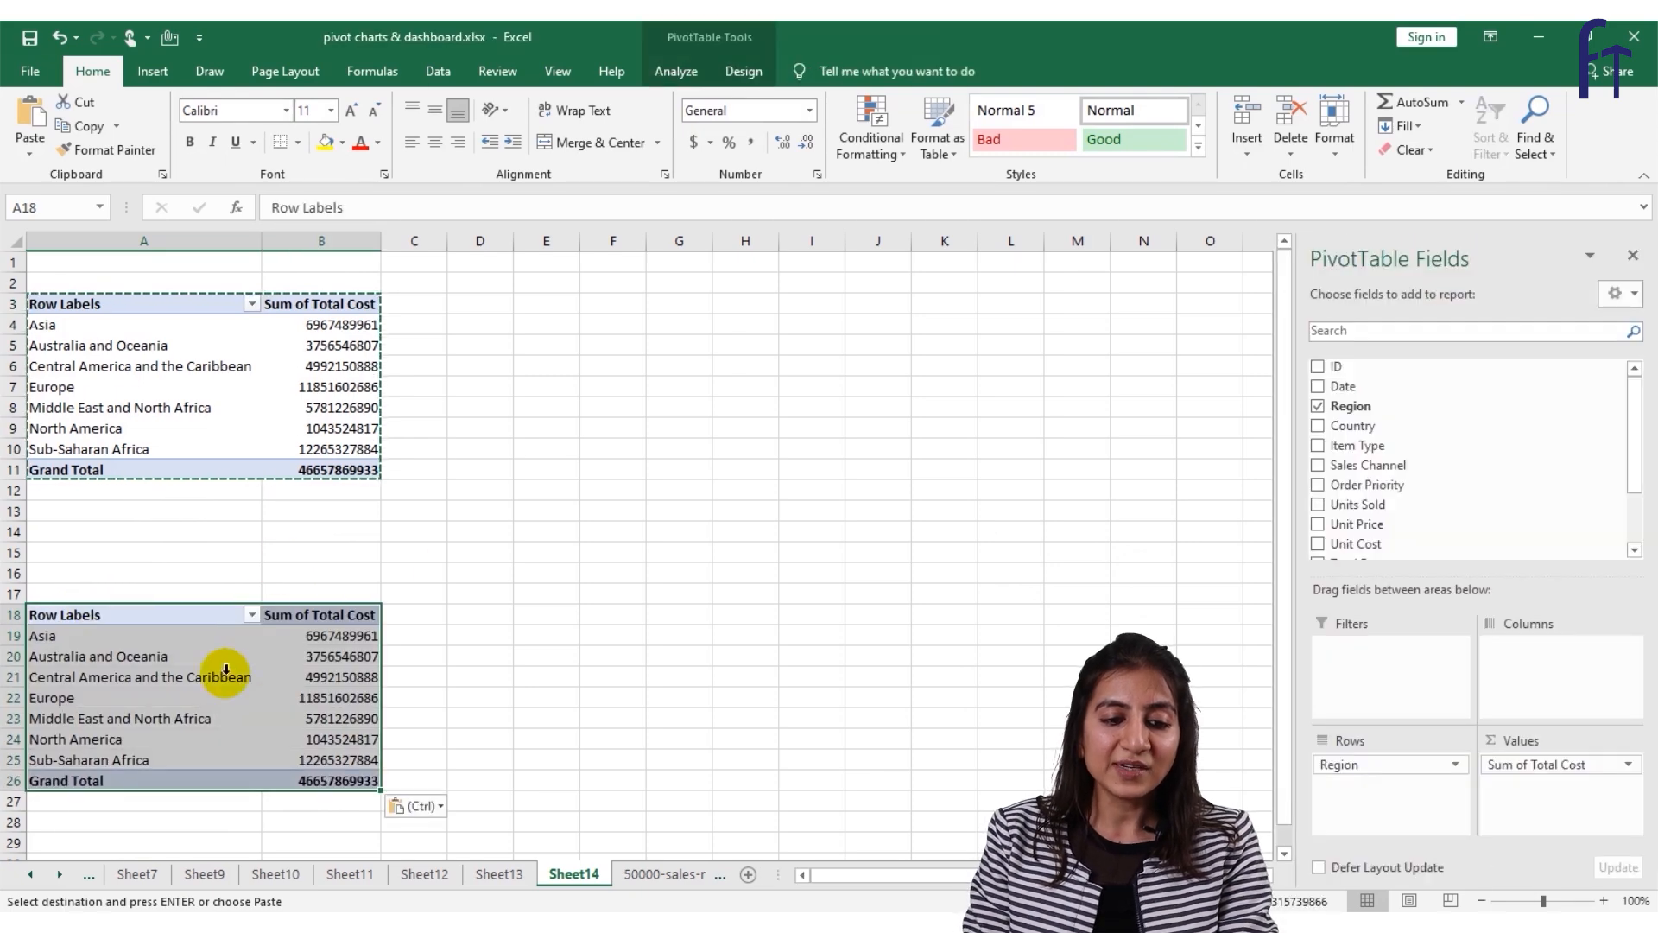
Replace Region with Sales Channel as the row field of the copied PivotTable at A18.
left_click(225, 670)
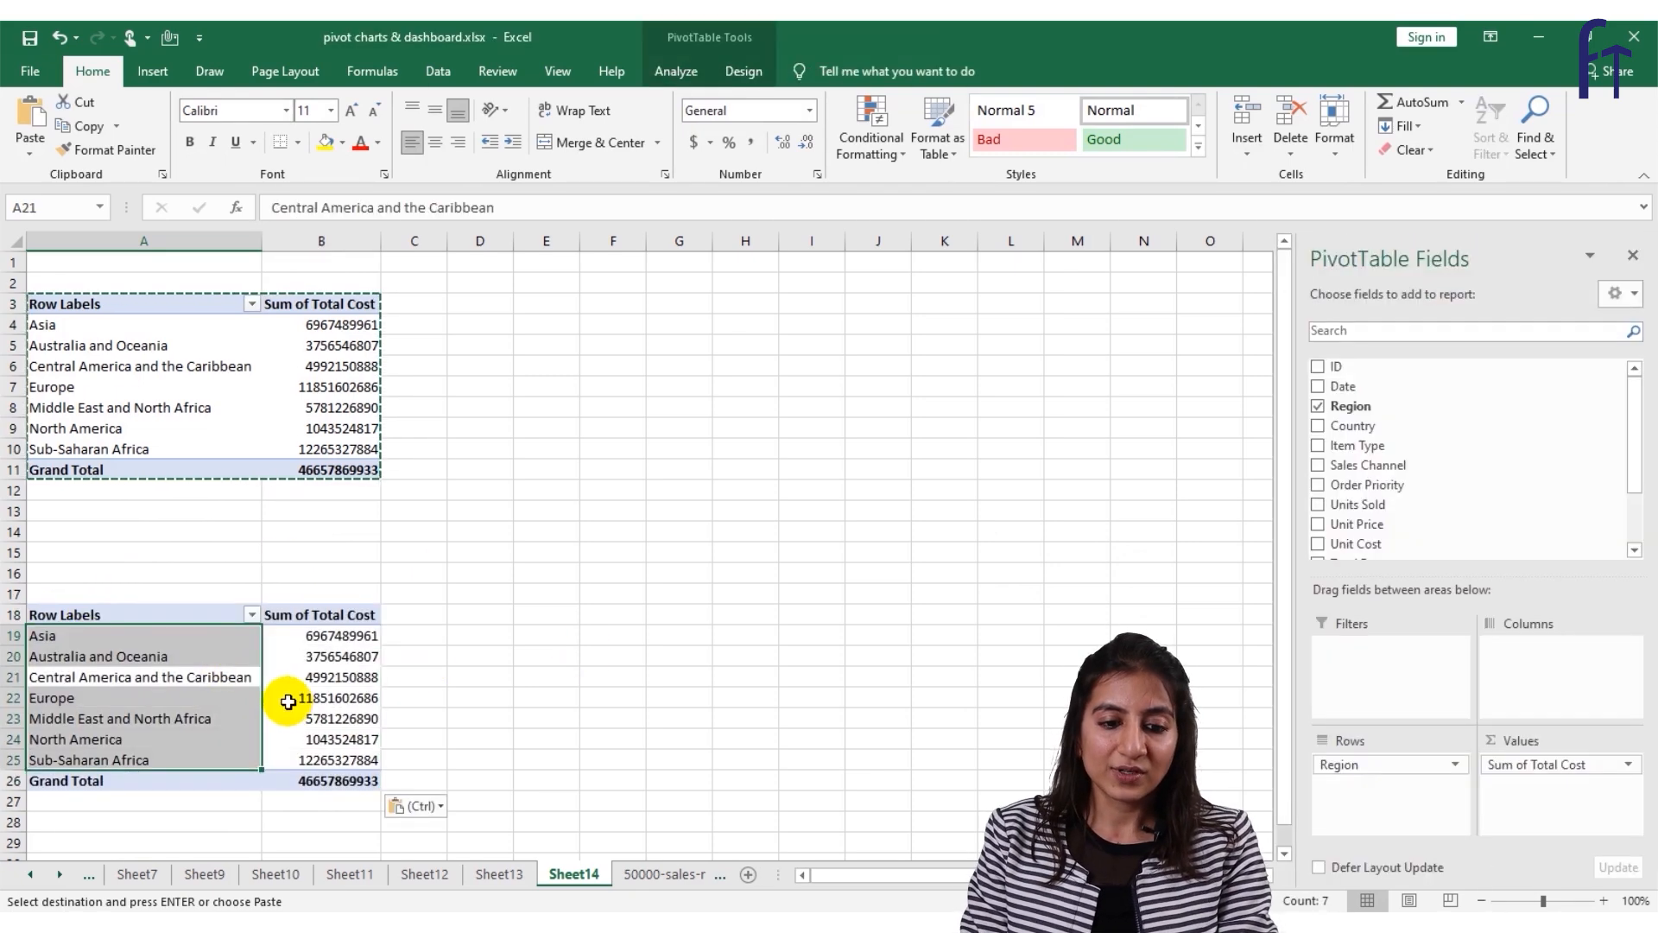
left_click(590, 633)
left_click(161, 684)
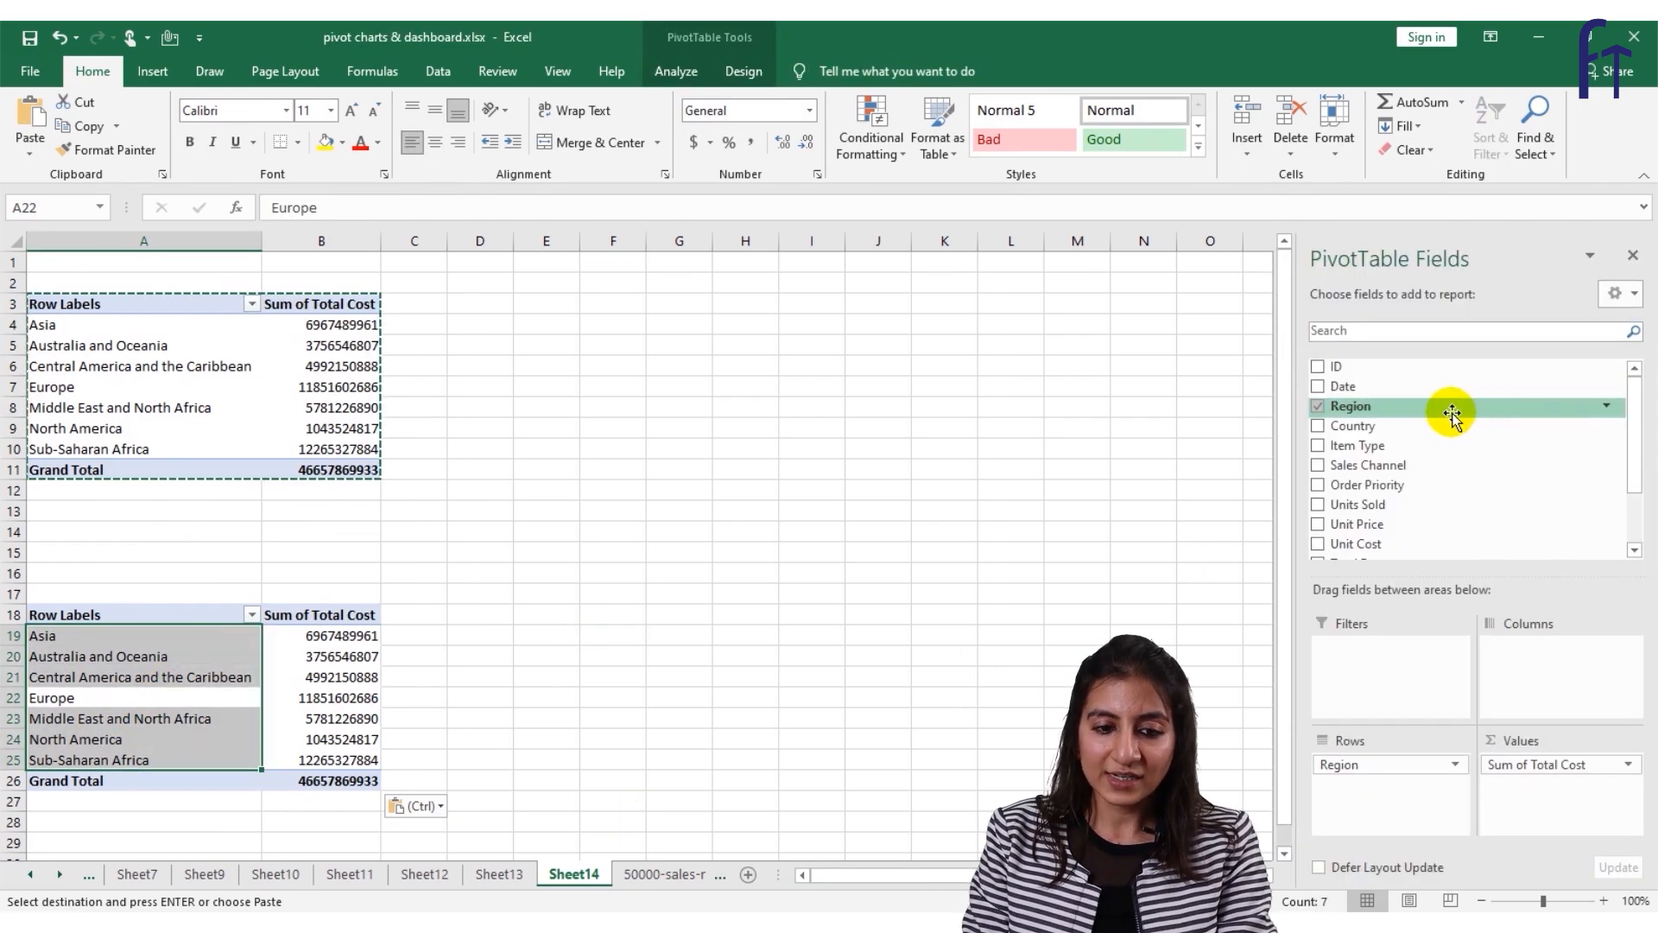
key("Escape")
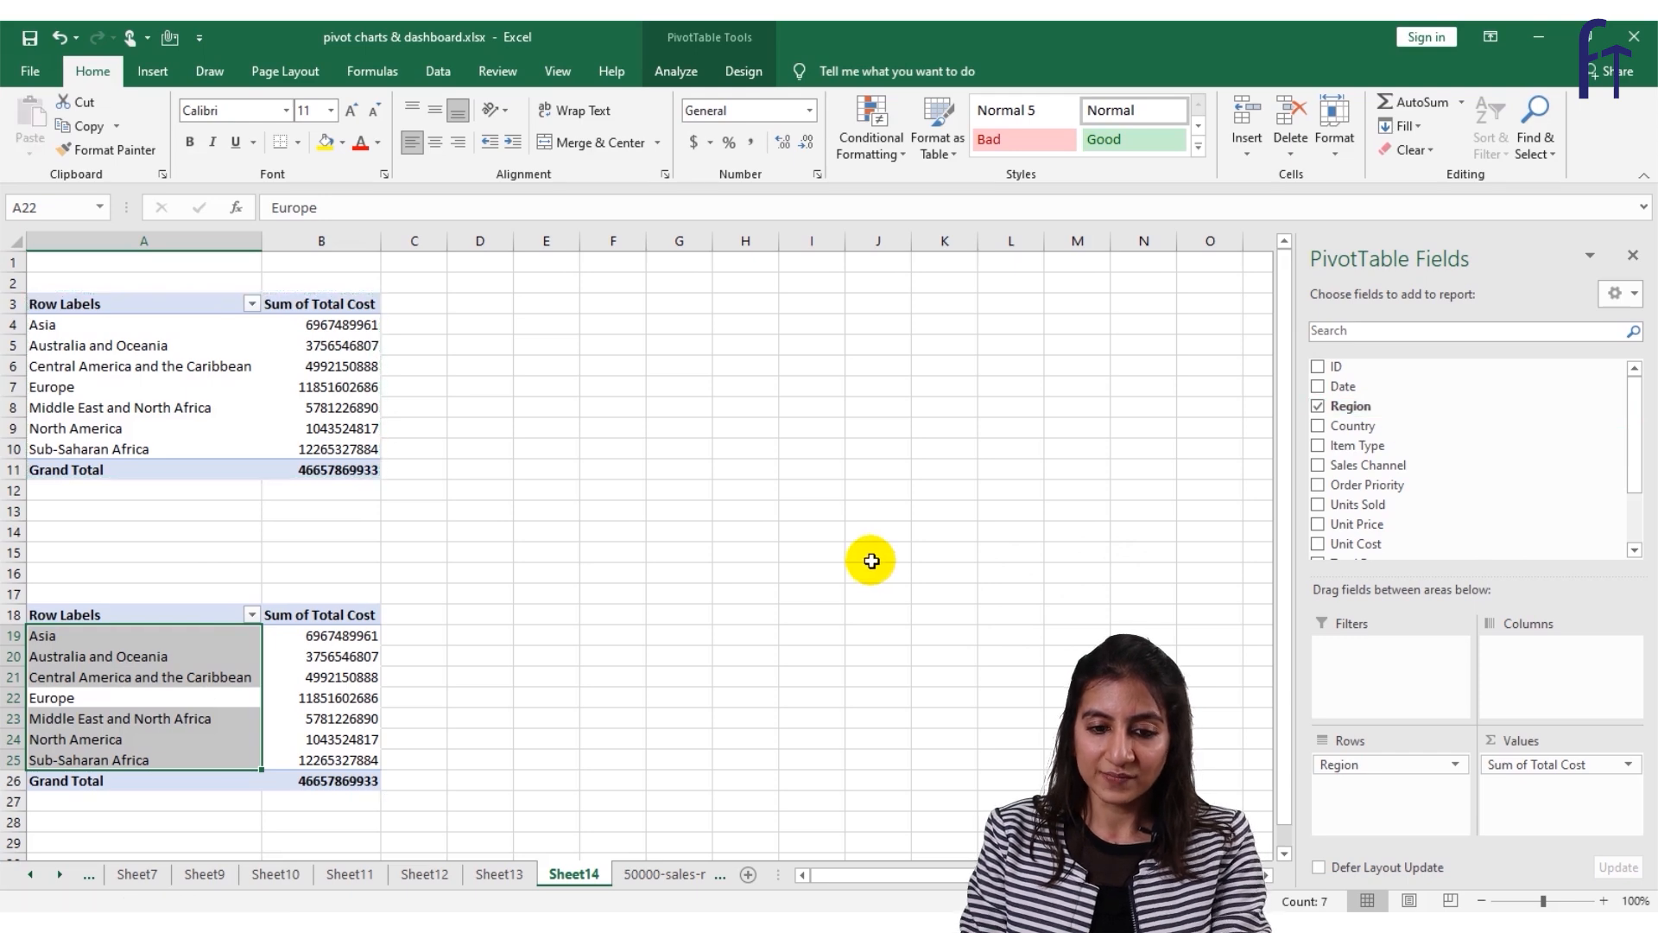
left_click(1317, 407)
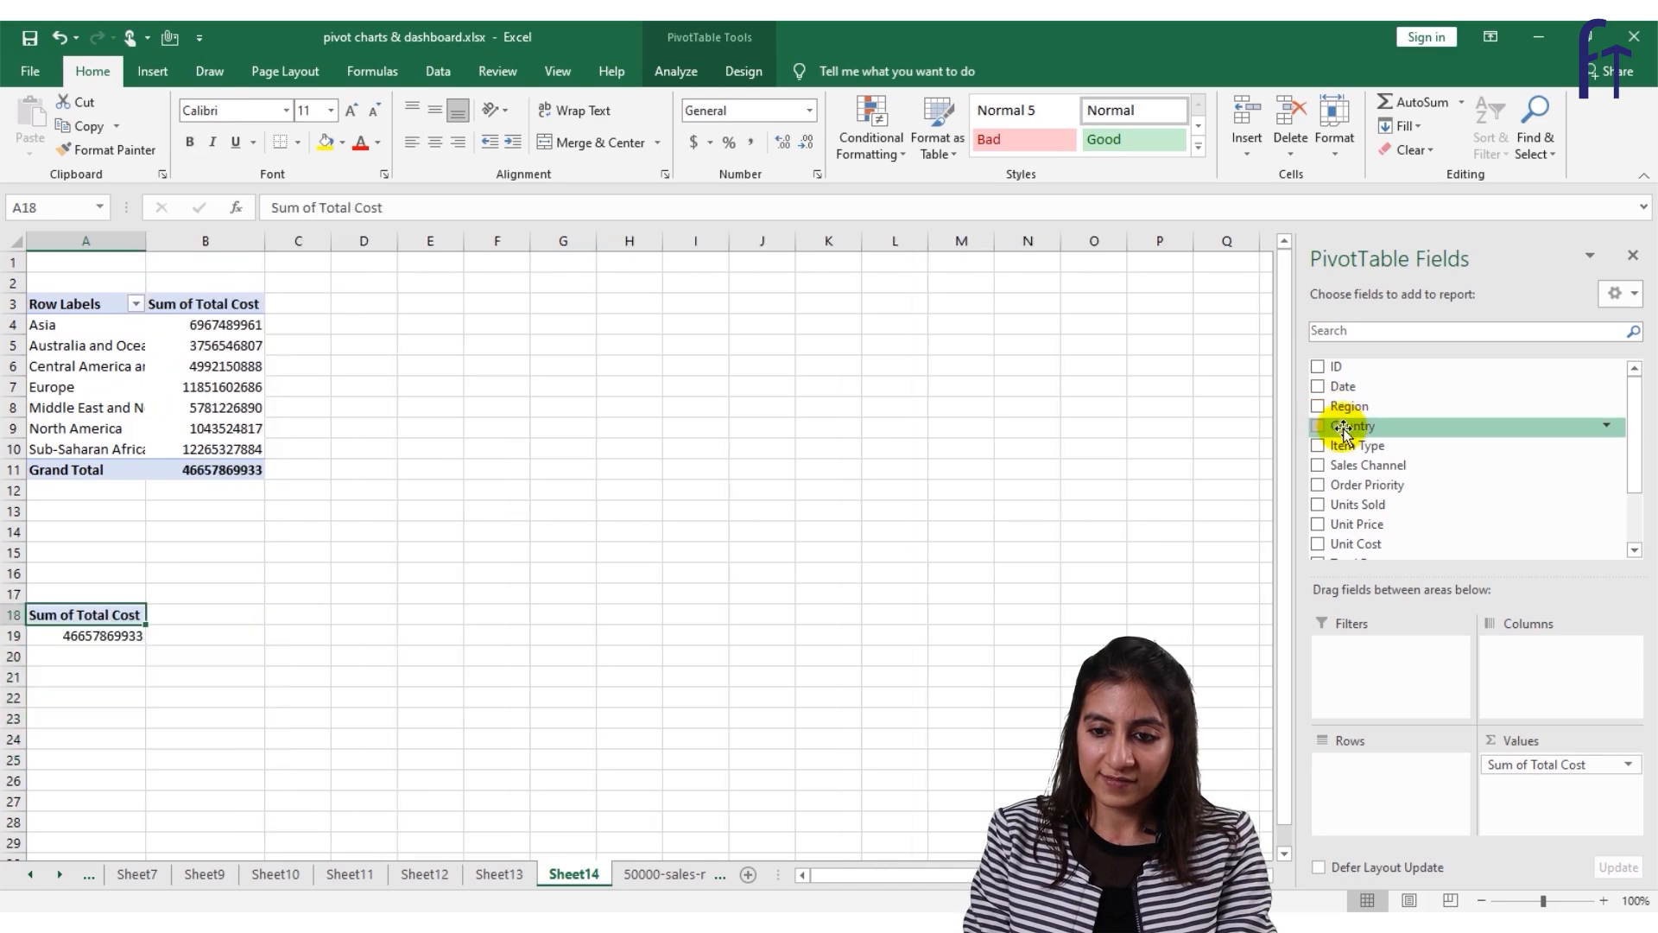
left_click_drag(1405, 465, 1398, 796)
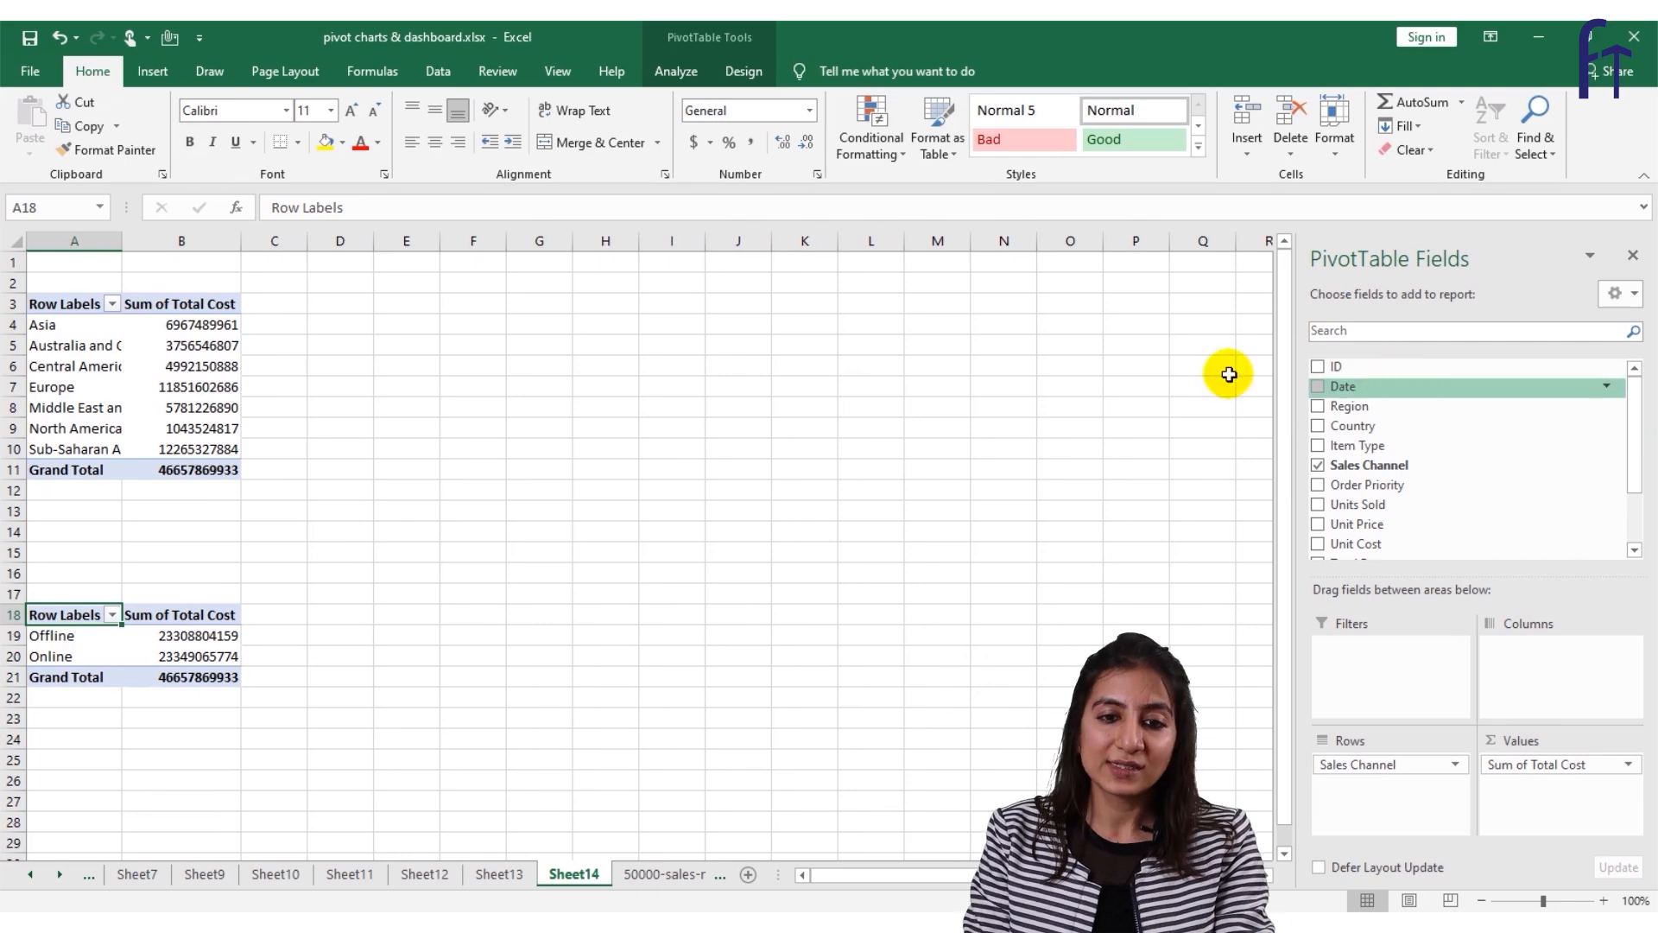
Insert a timeline based on the Date field for the Sales Channel PivotTable.
left_click(676, 72)
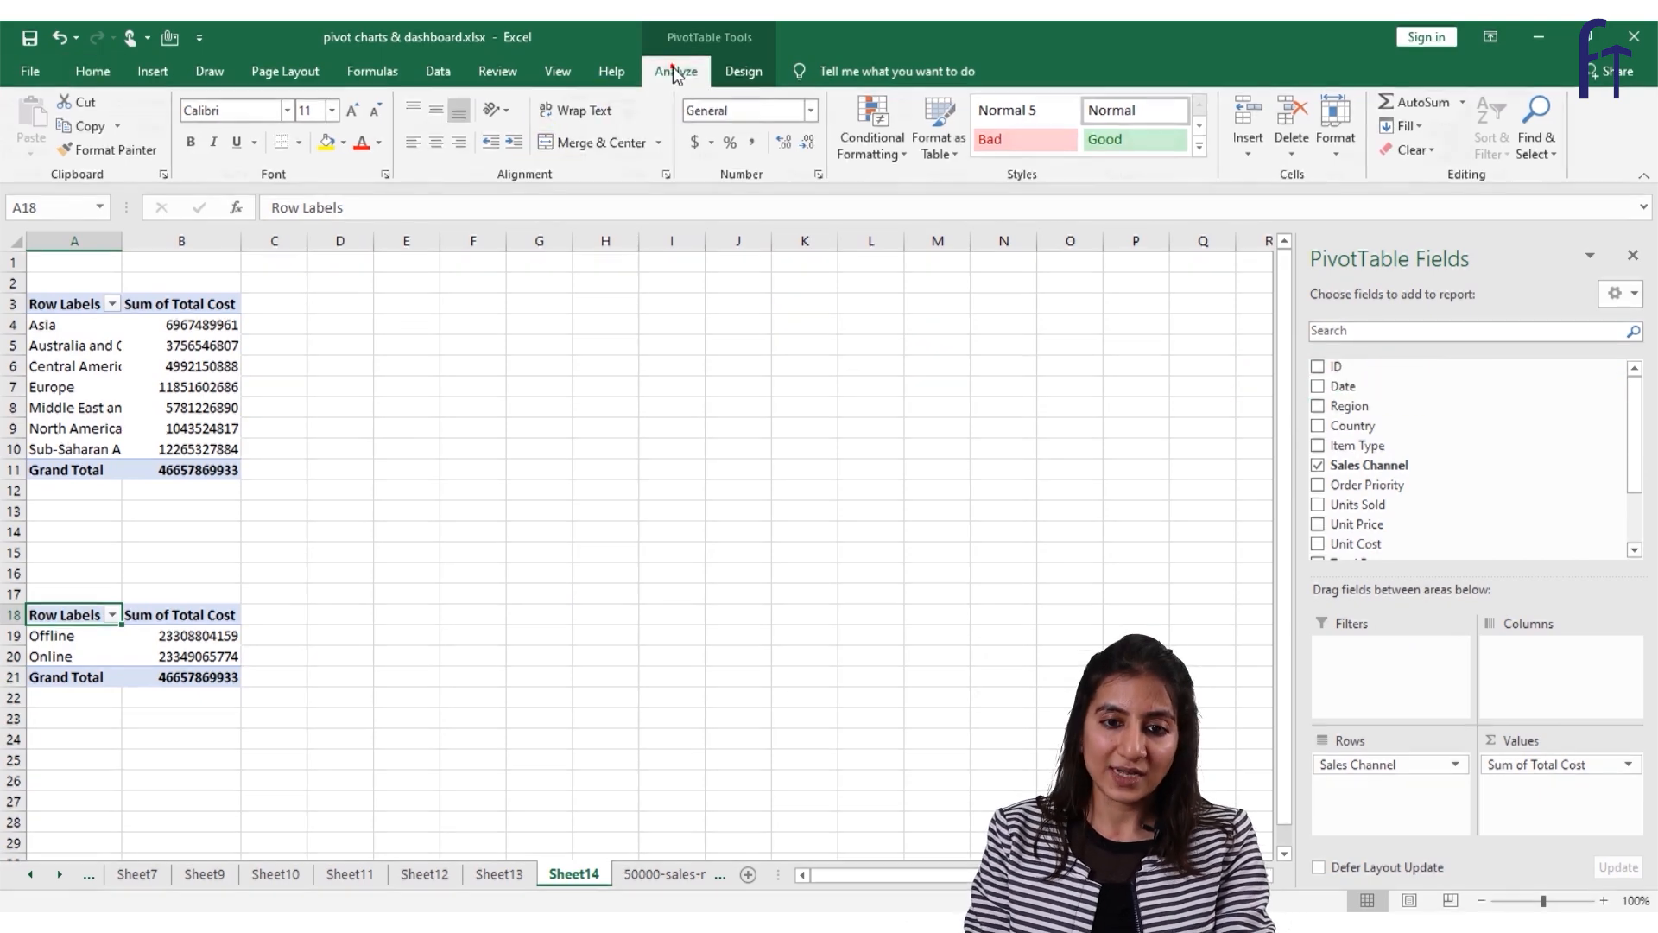
left_click(654, 147)
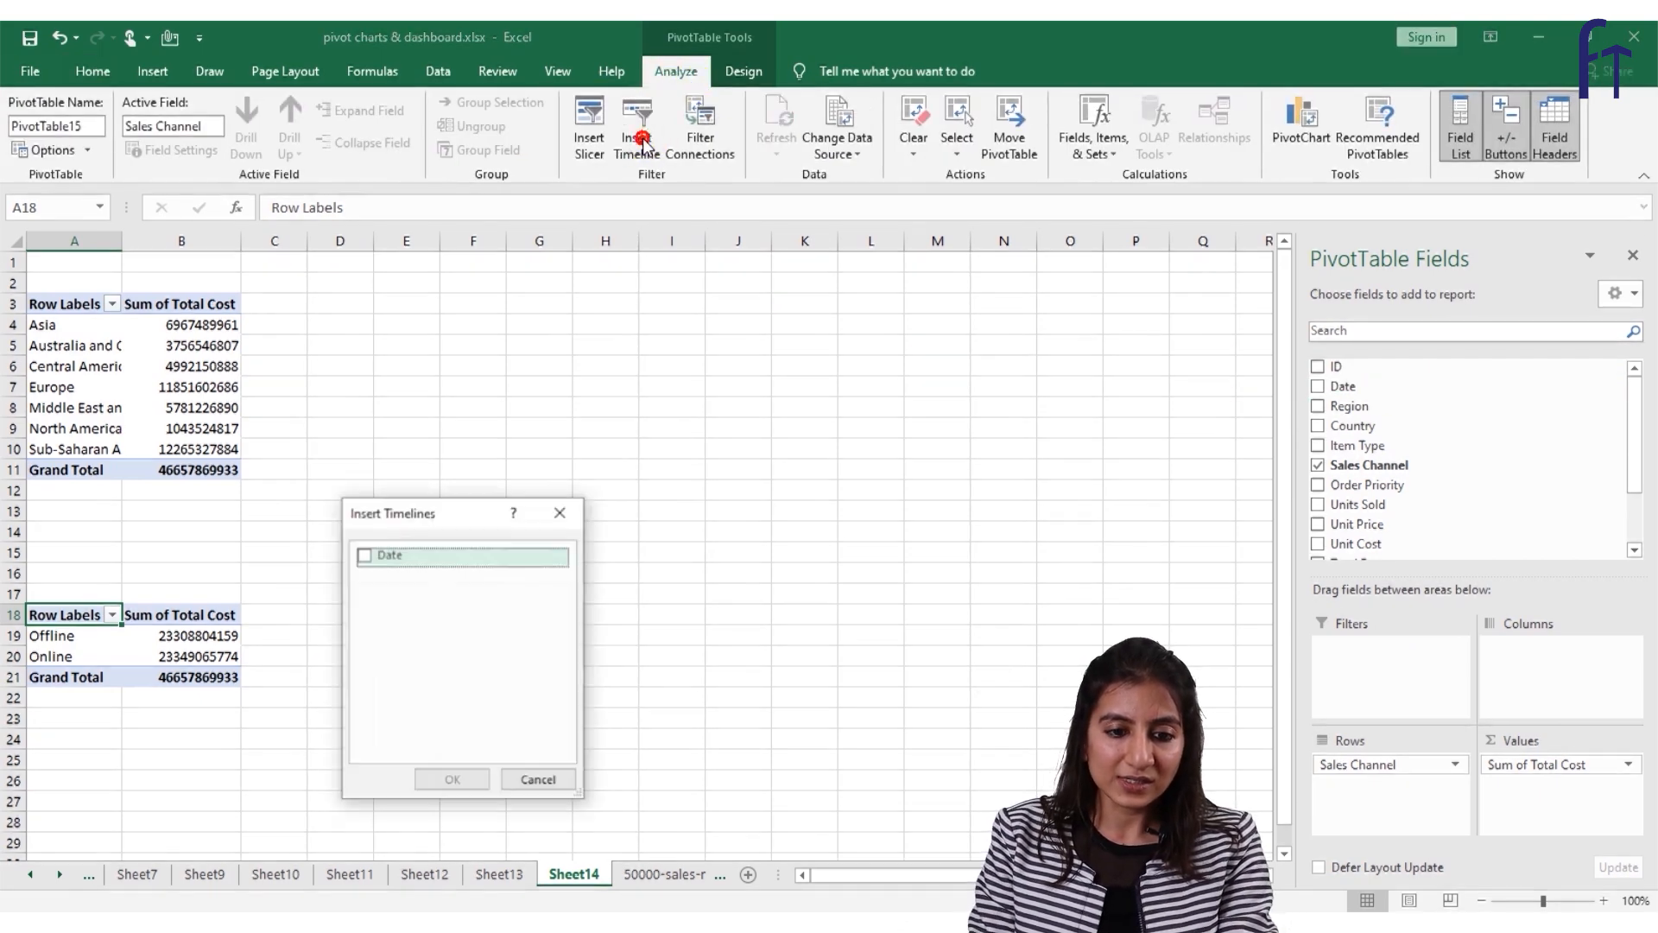
left_click(372, 557)
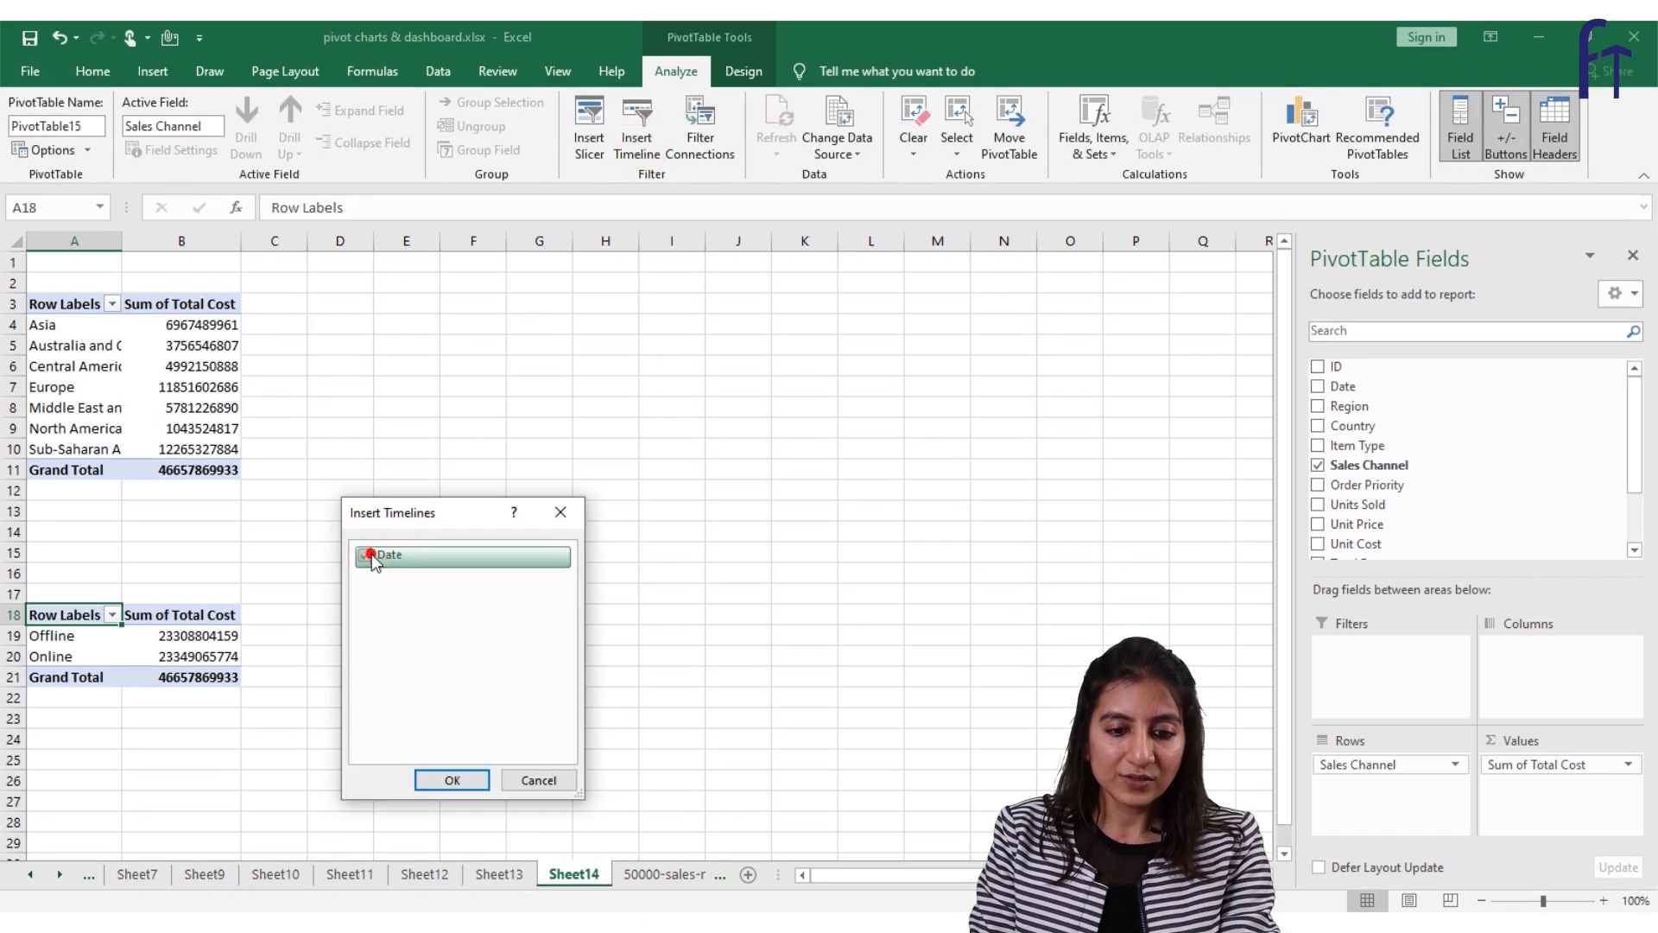
left_click(452, 780)
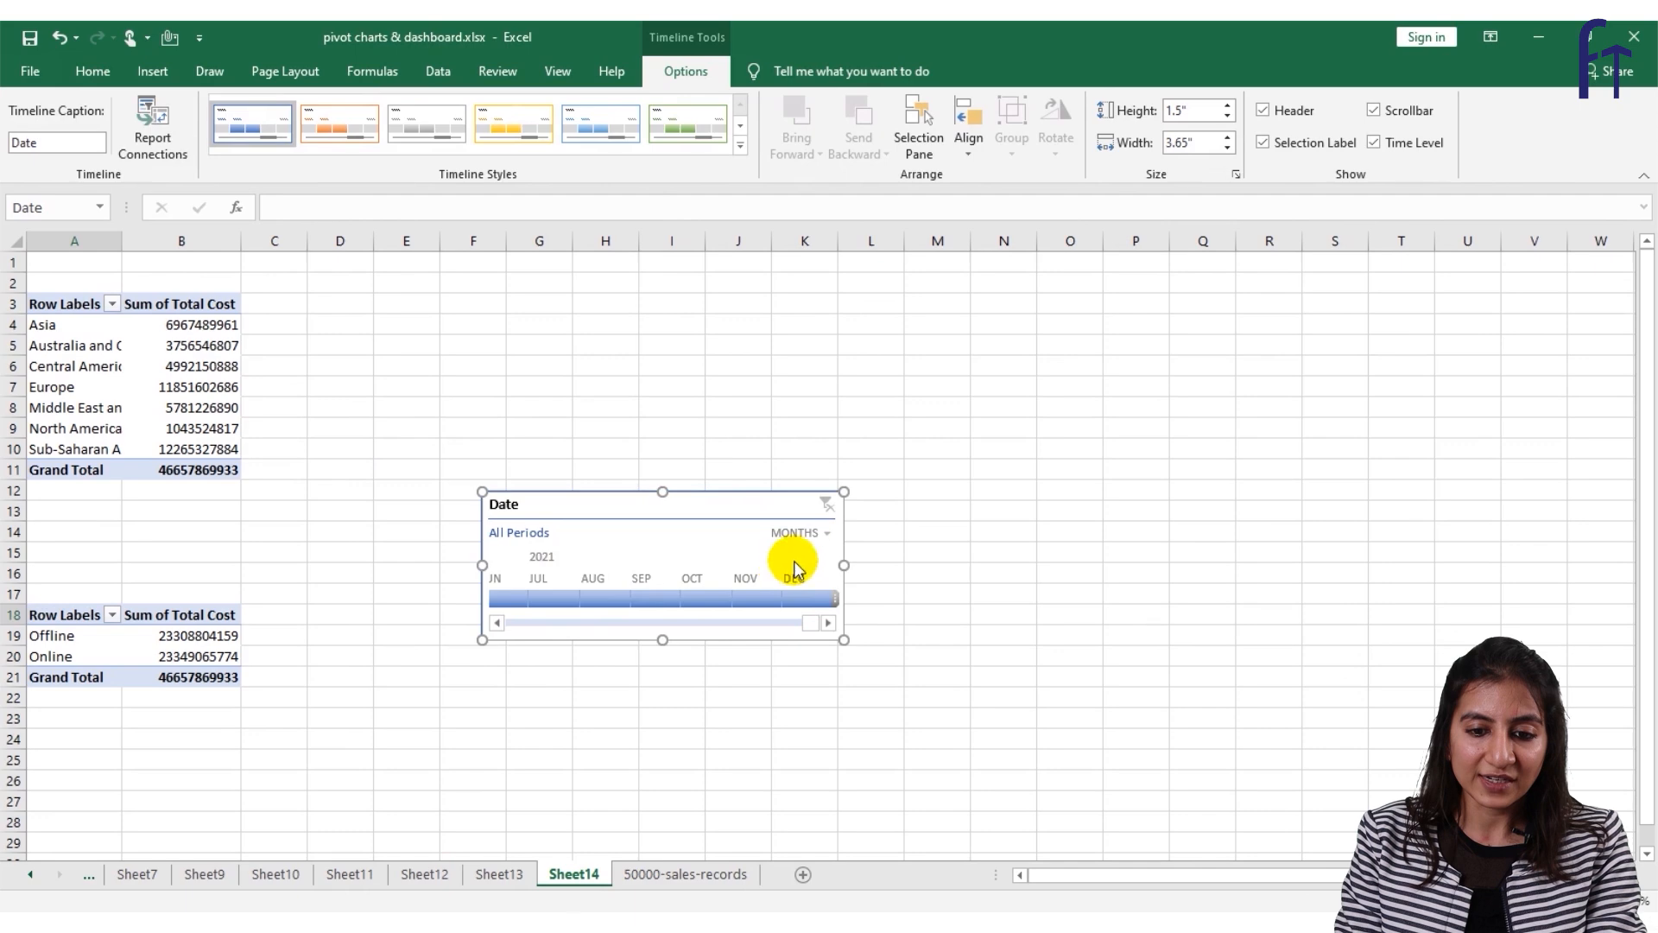
Set the Date timeline's time level to quarters, select Q2 2021, and switch the filter to Q2 2020.
left_click(818, 536)
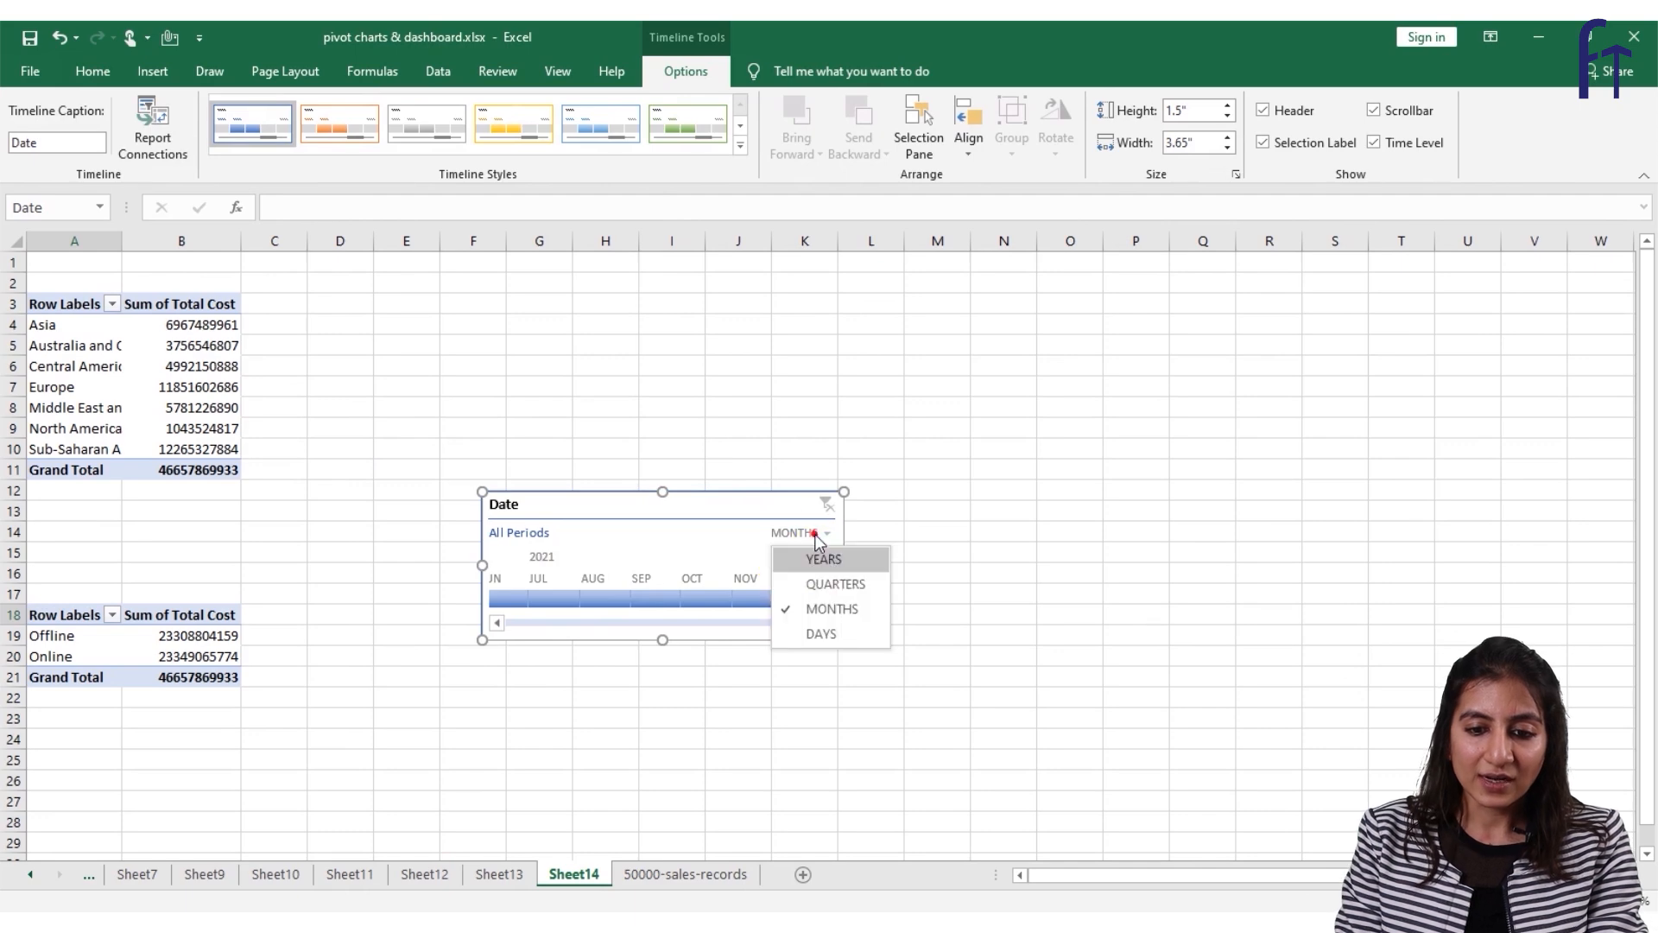
left_click(812, 587)
left_click(763, 605)
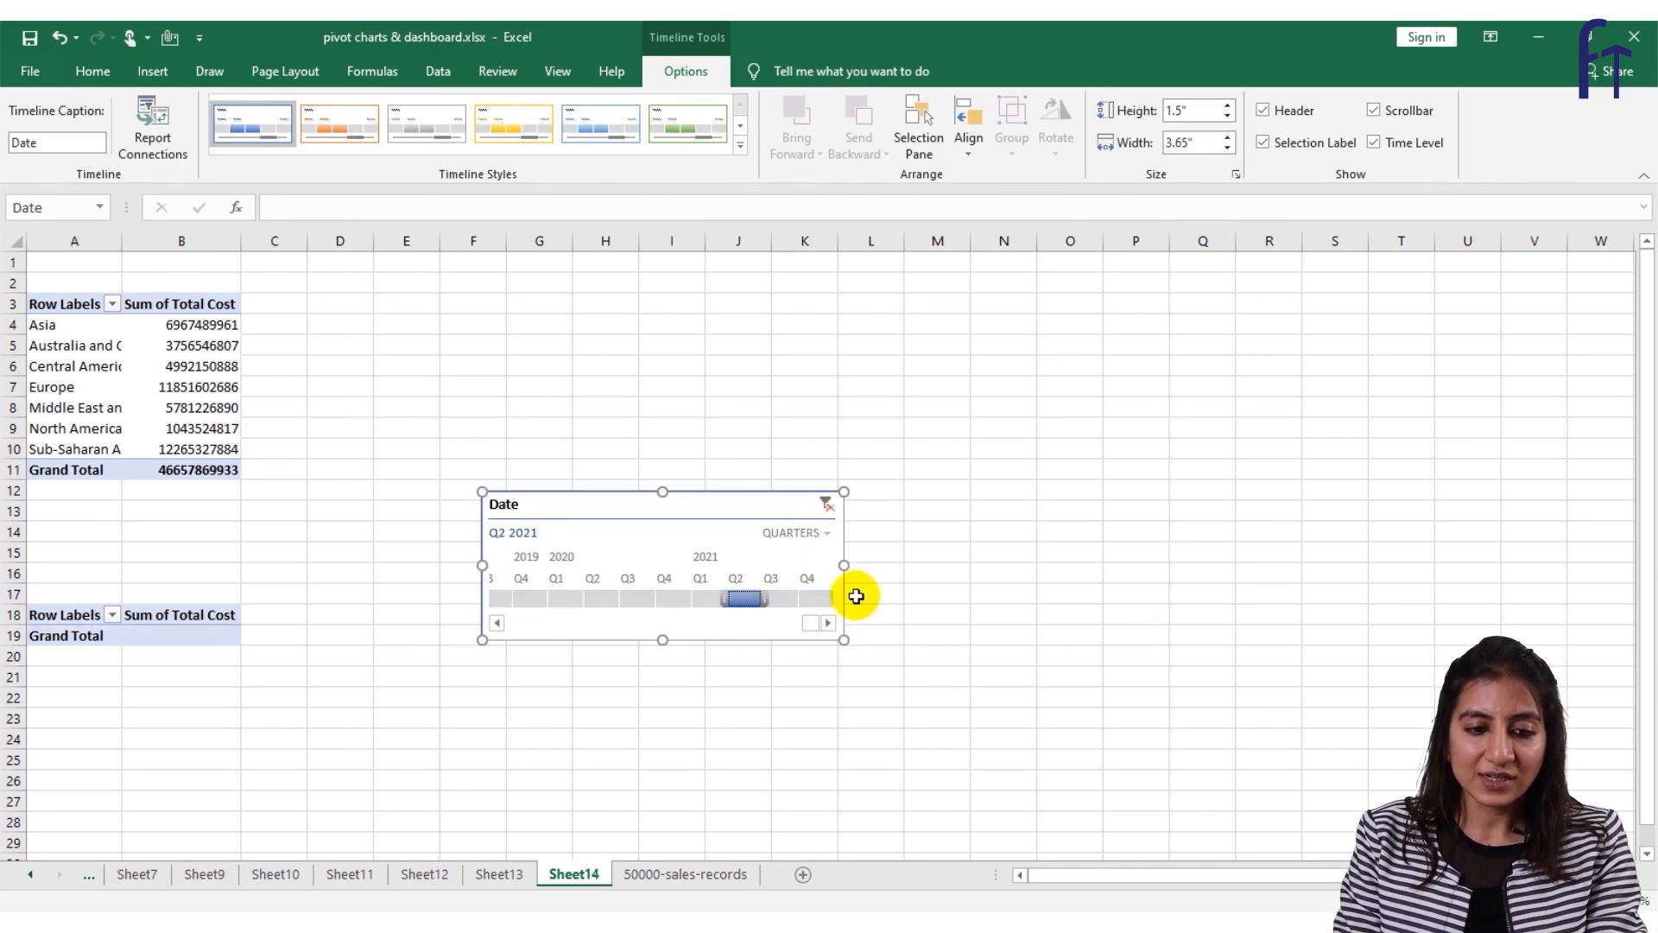
left_click(602, 598)
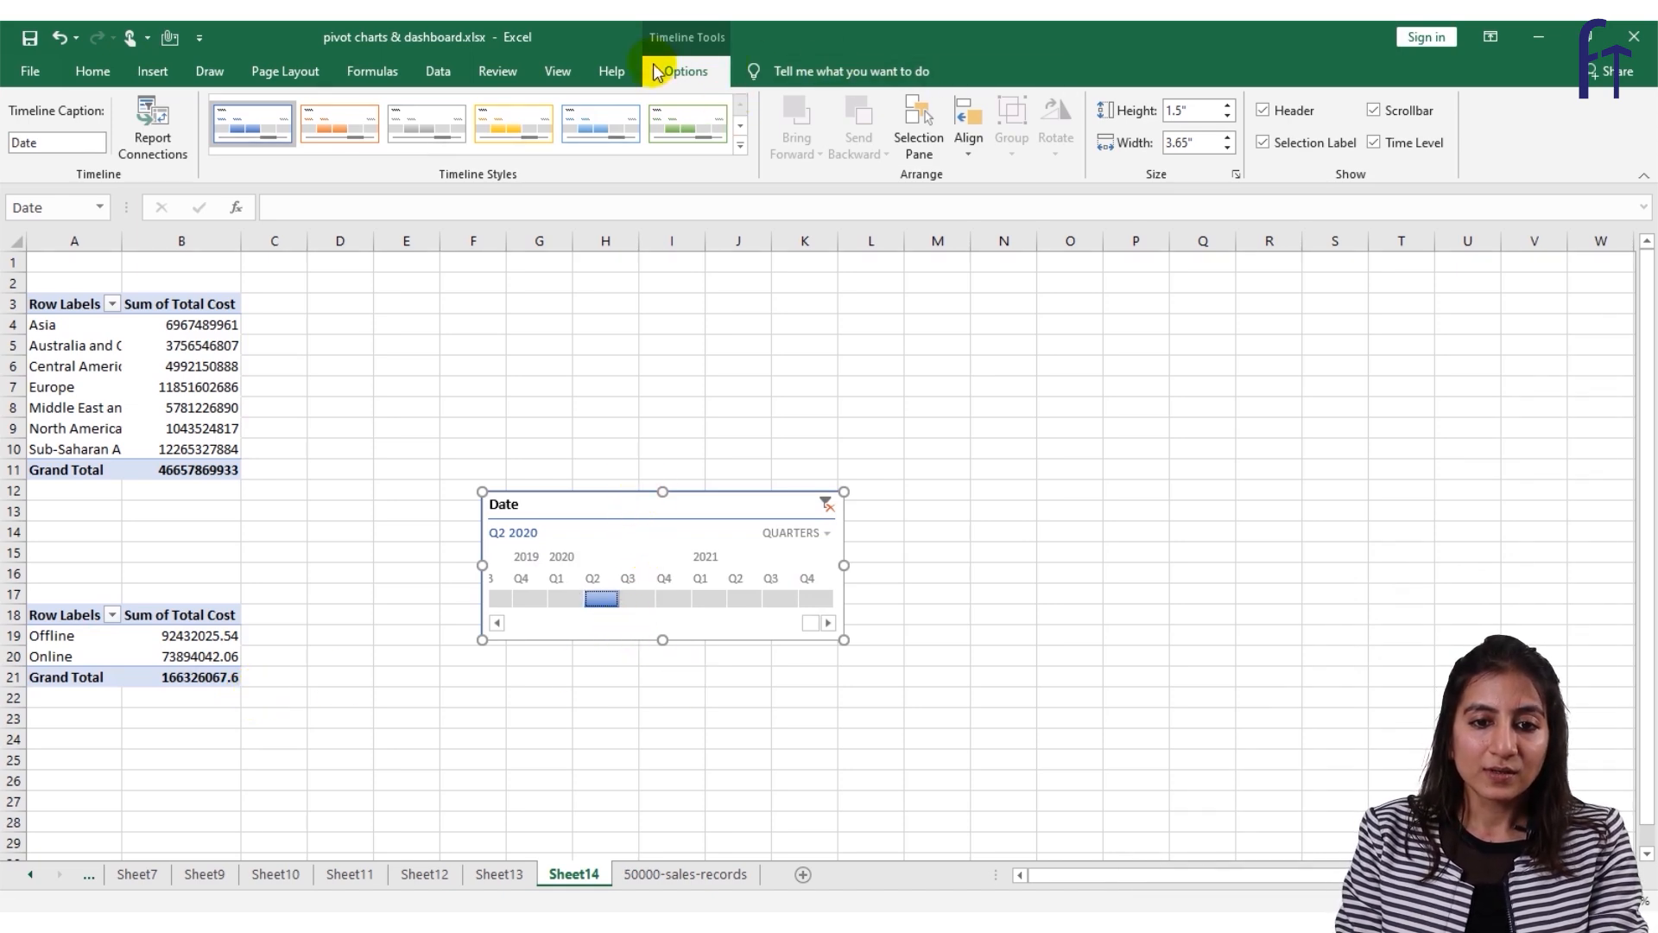
Try the orange timeline style on the Date timeline, then apply the grey style.
left_click(614, 72)
left_click(686, 73)
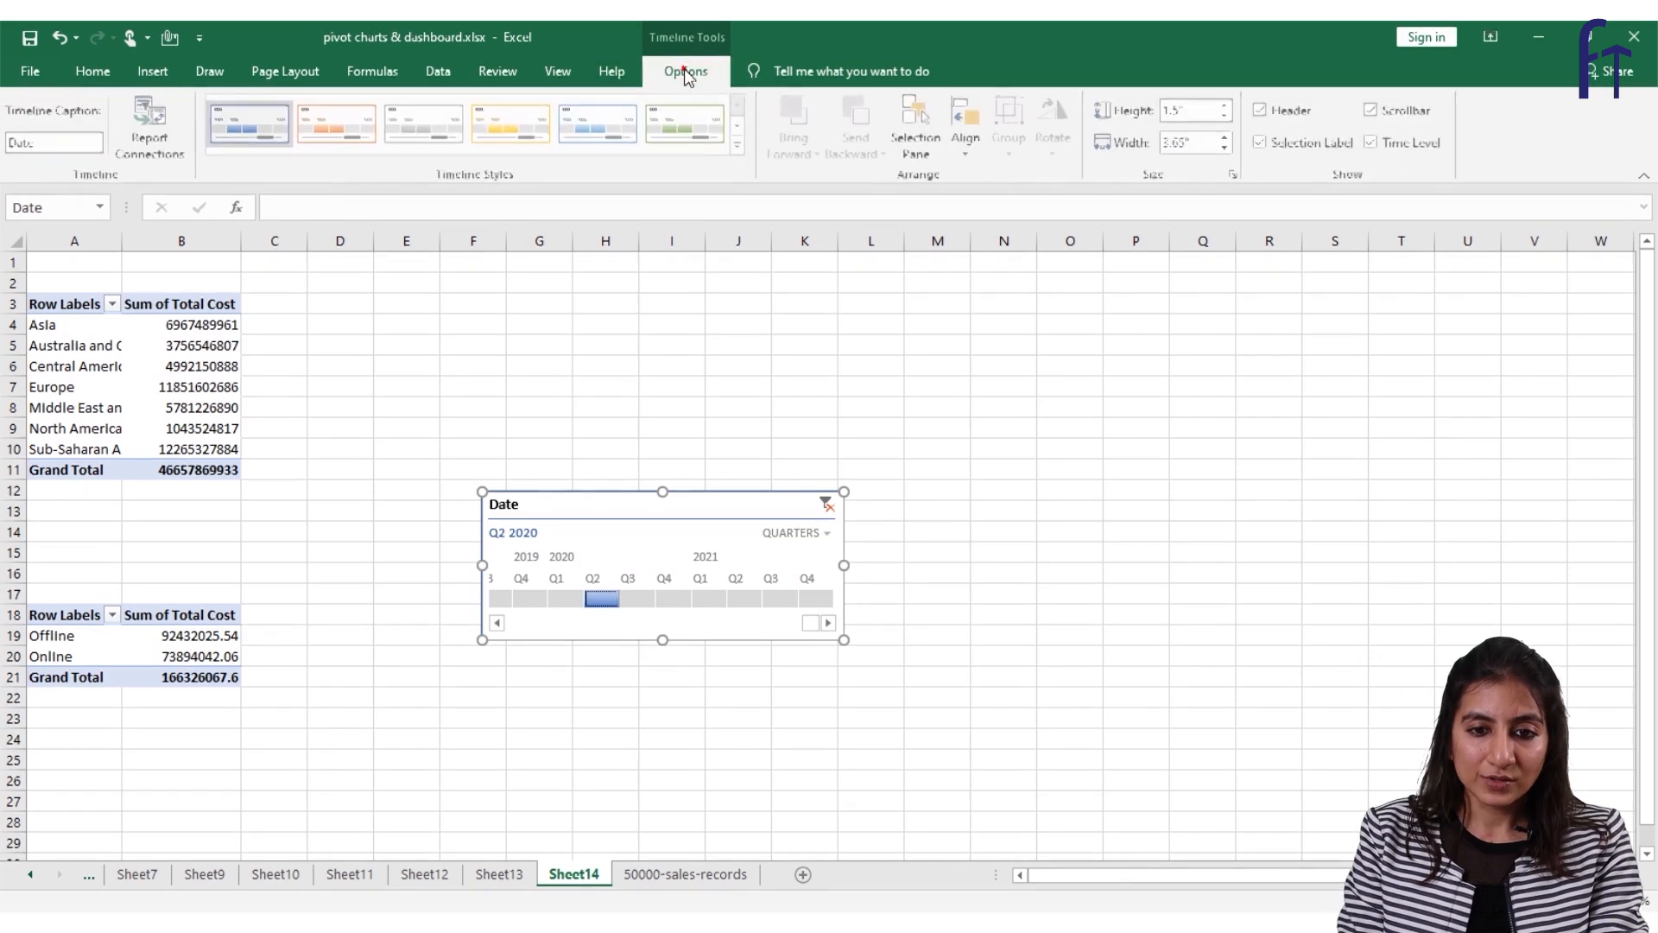
left_click(342, 129)
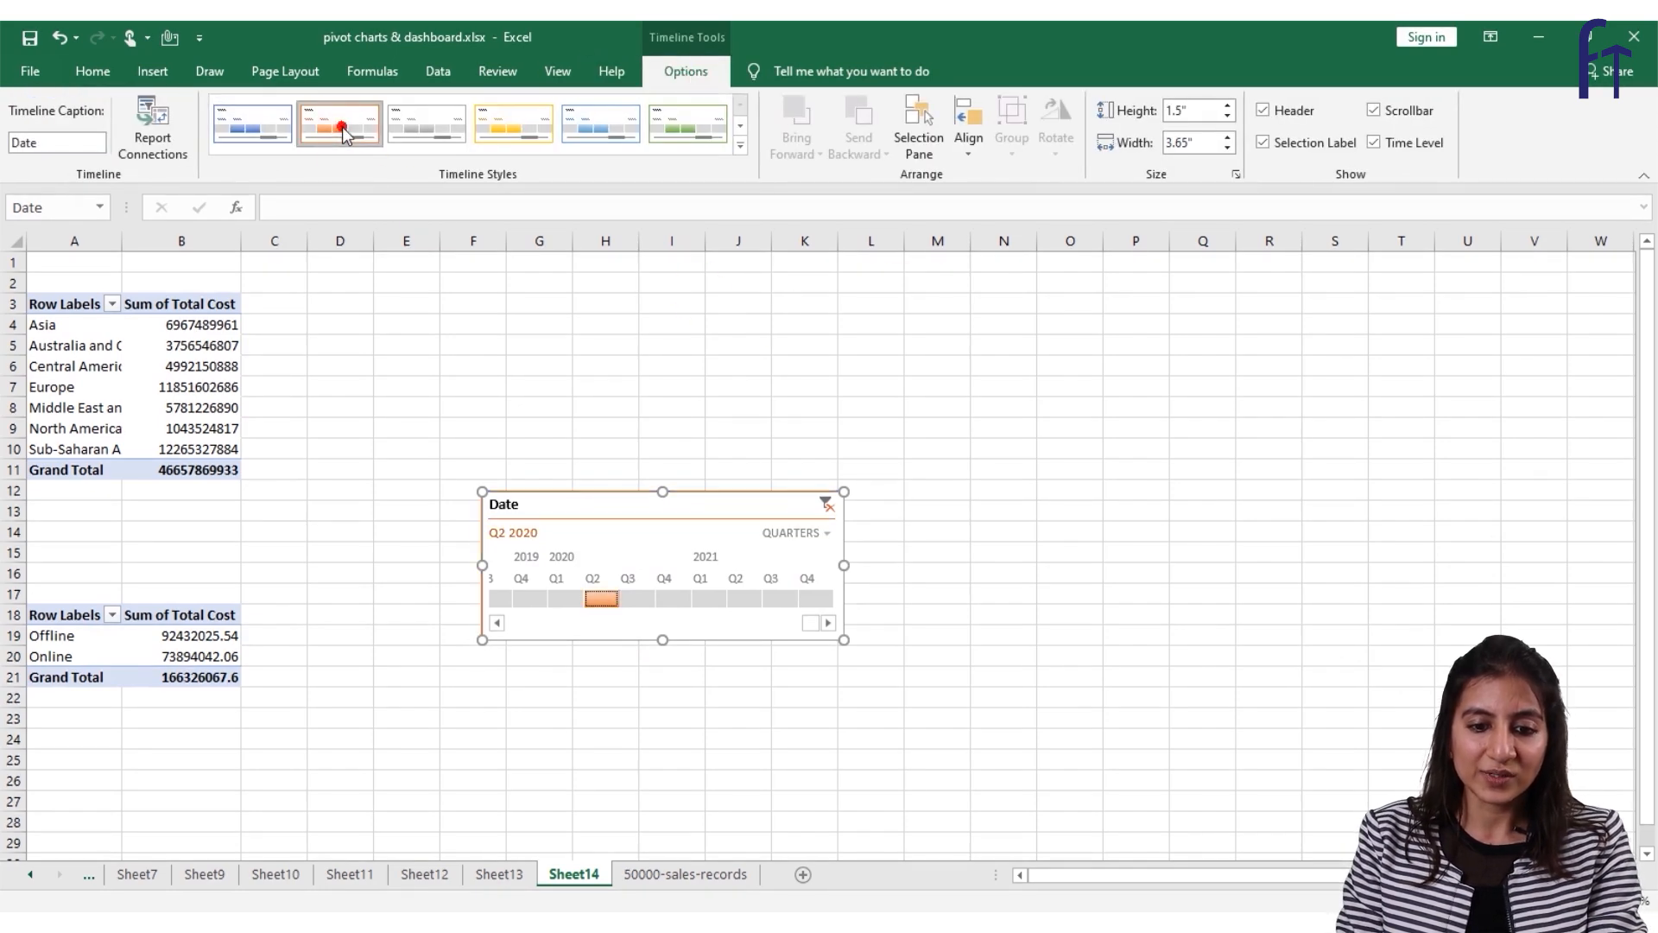
left_click(421, 125)
Connect the Date timeline to PivotTable14 as well as PivotTable15 on Sheet14, and filter both to Q4 2020.
left_click(146, 164)
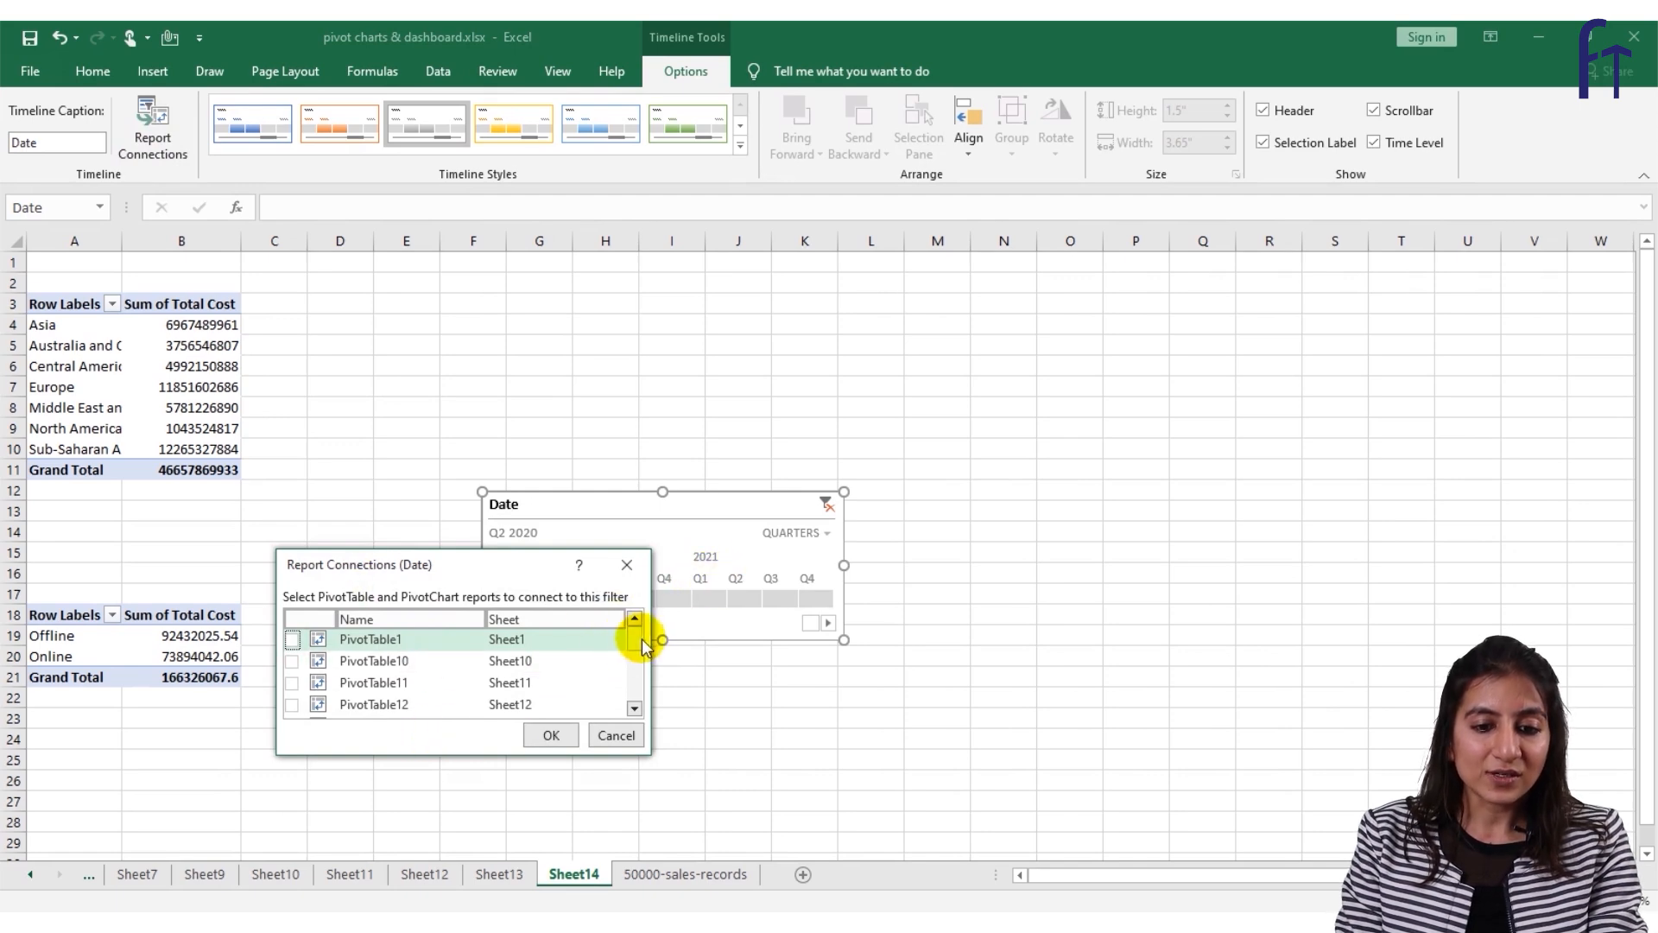
left_click_drag(636, 649, 636, 732)
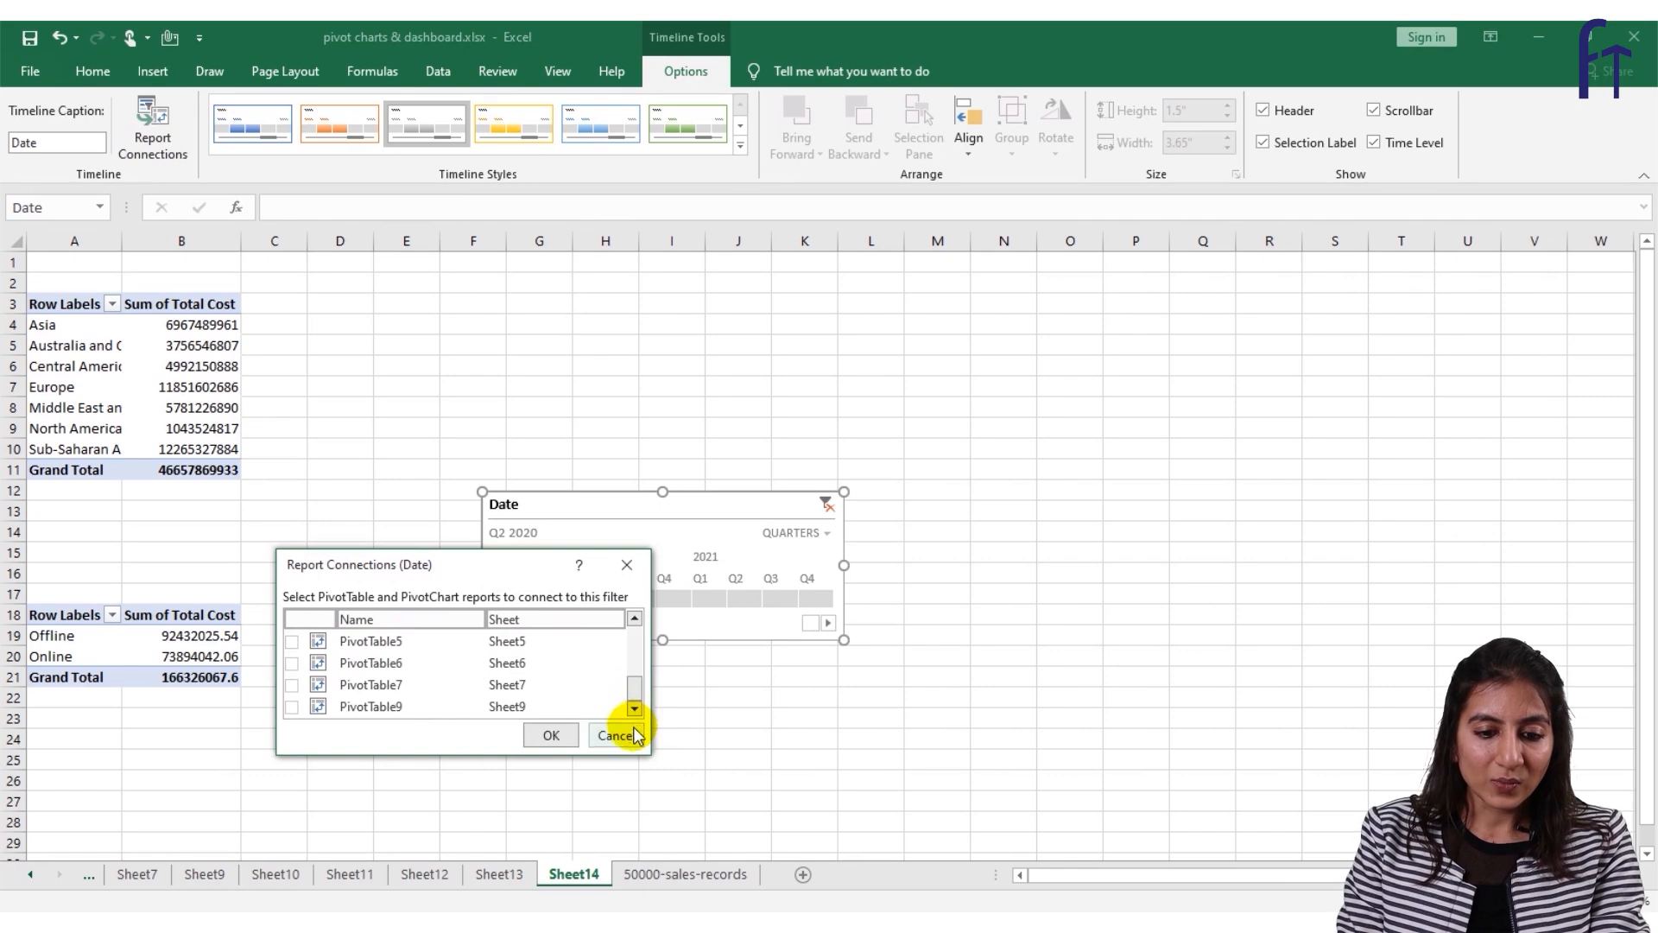
left_click_drag(635, 698, 636, 661)
left_click(443, 688)
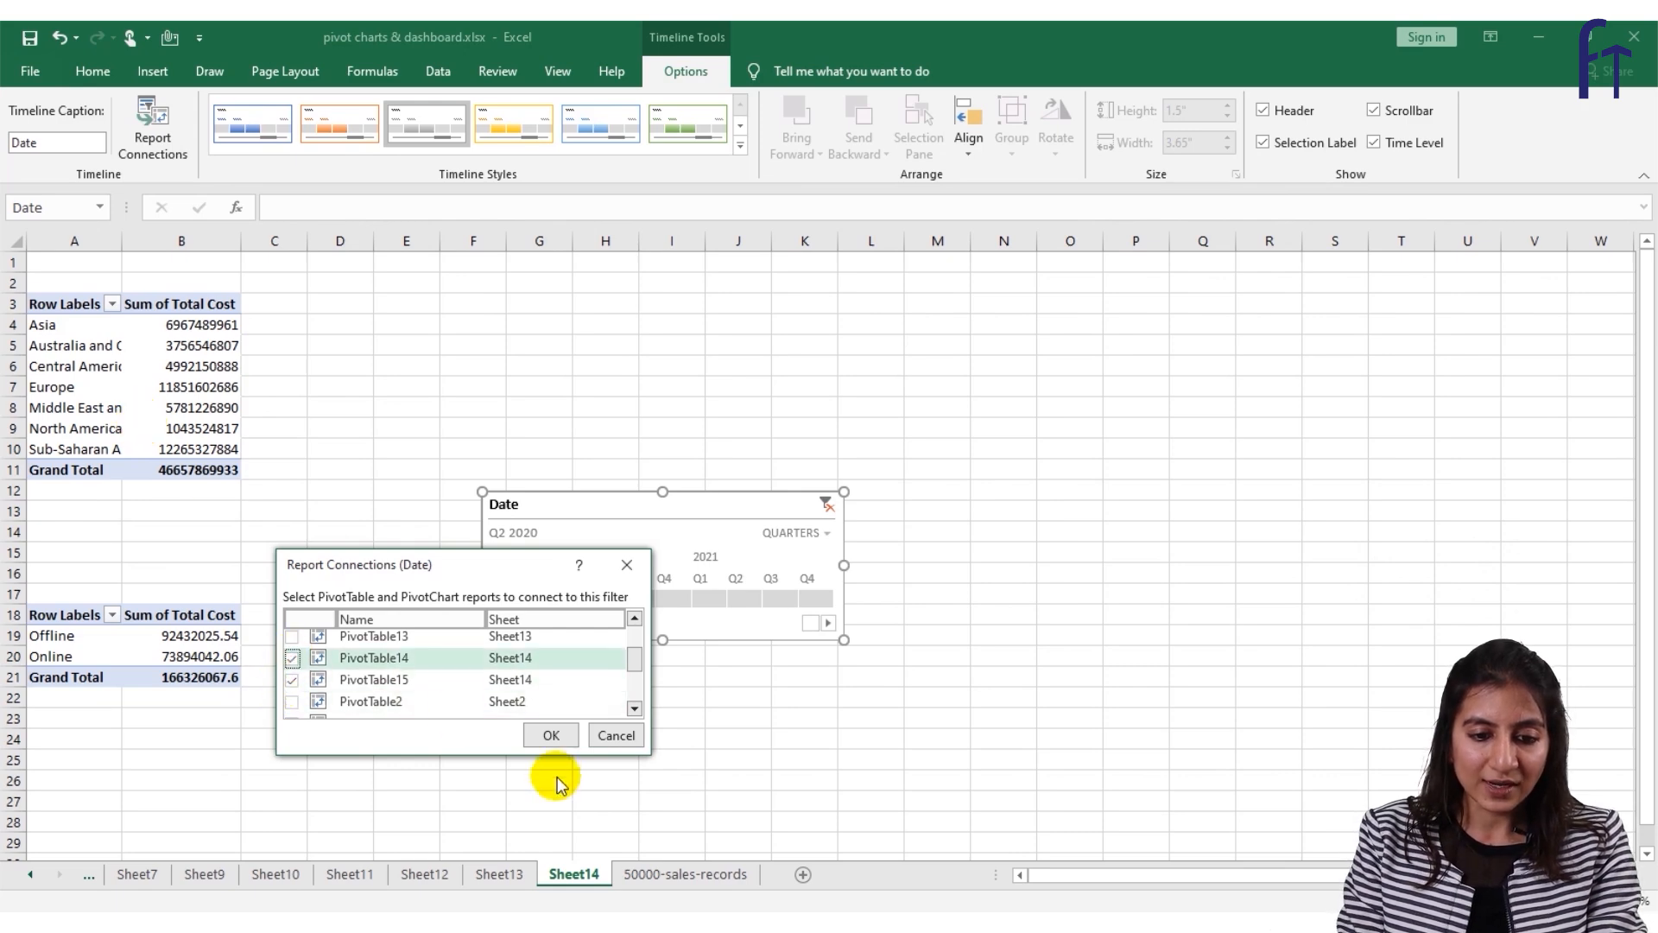
left_click(551, 736)
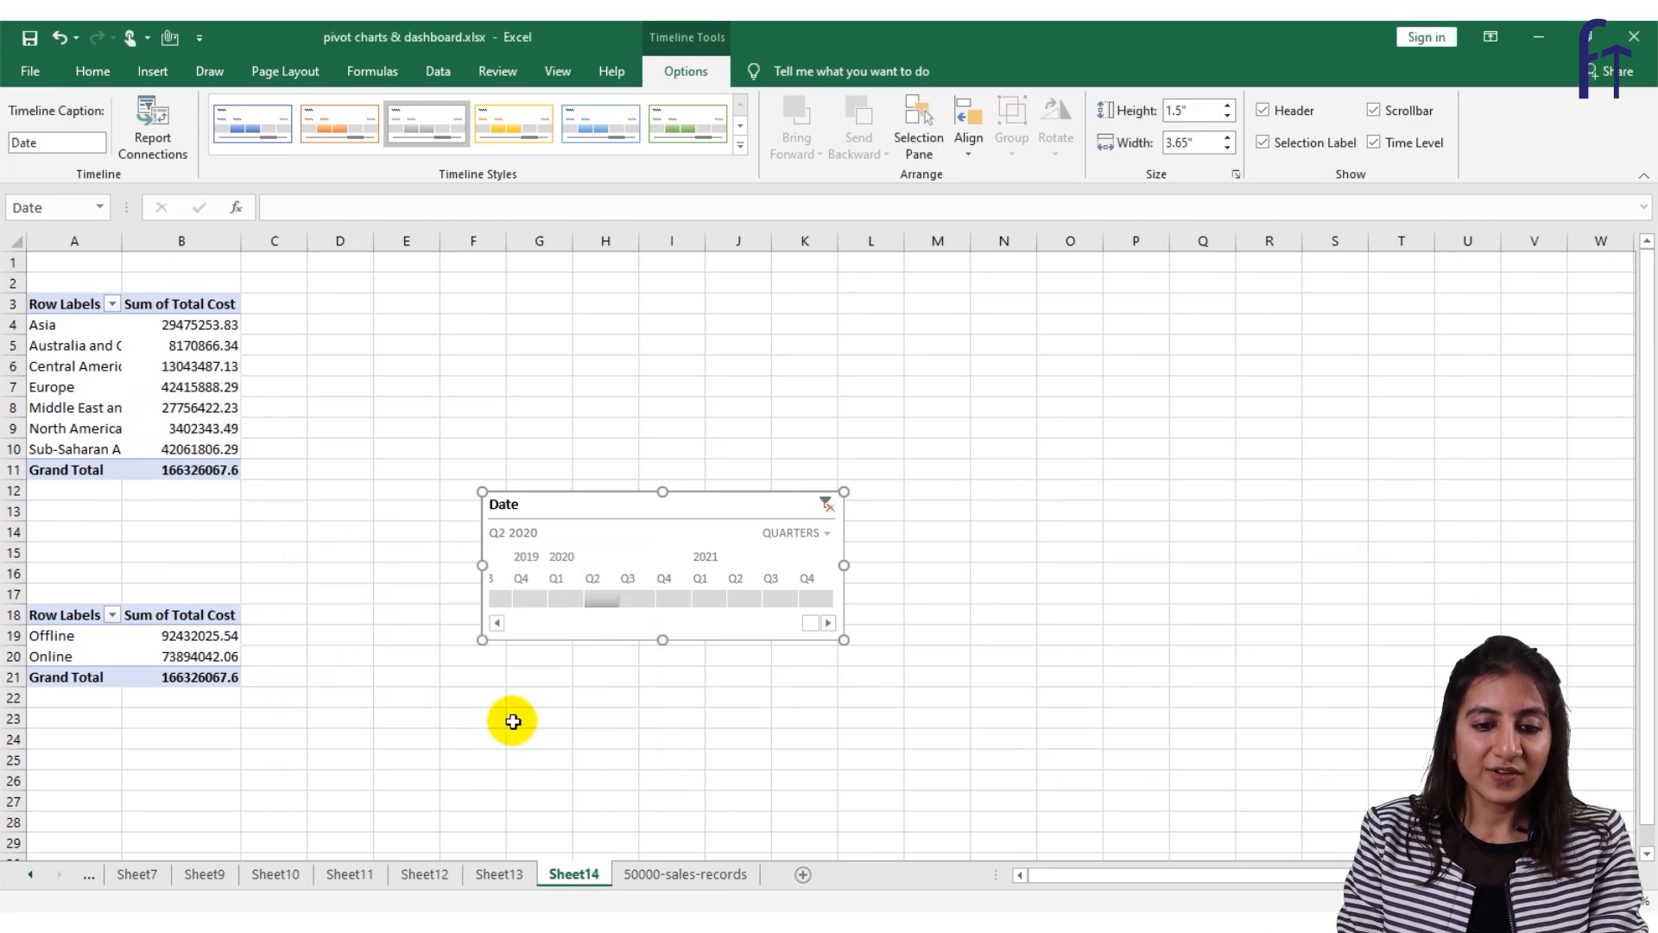
left_click(660, 598)
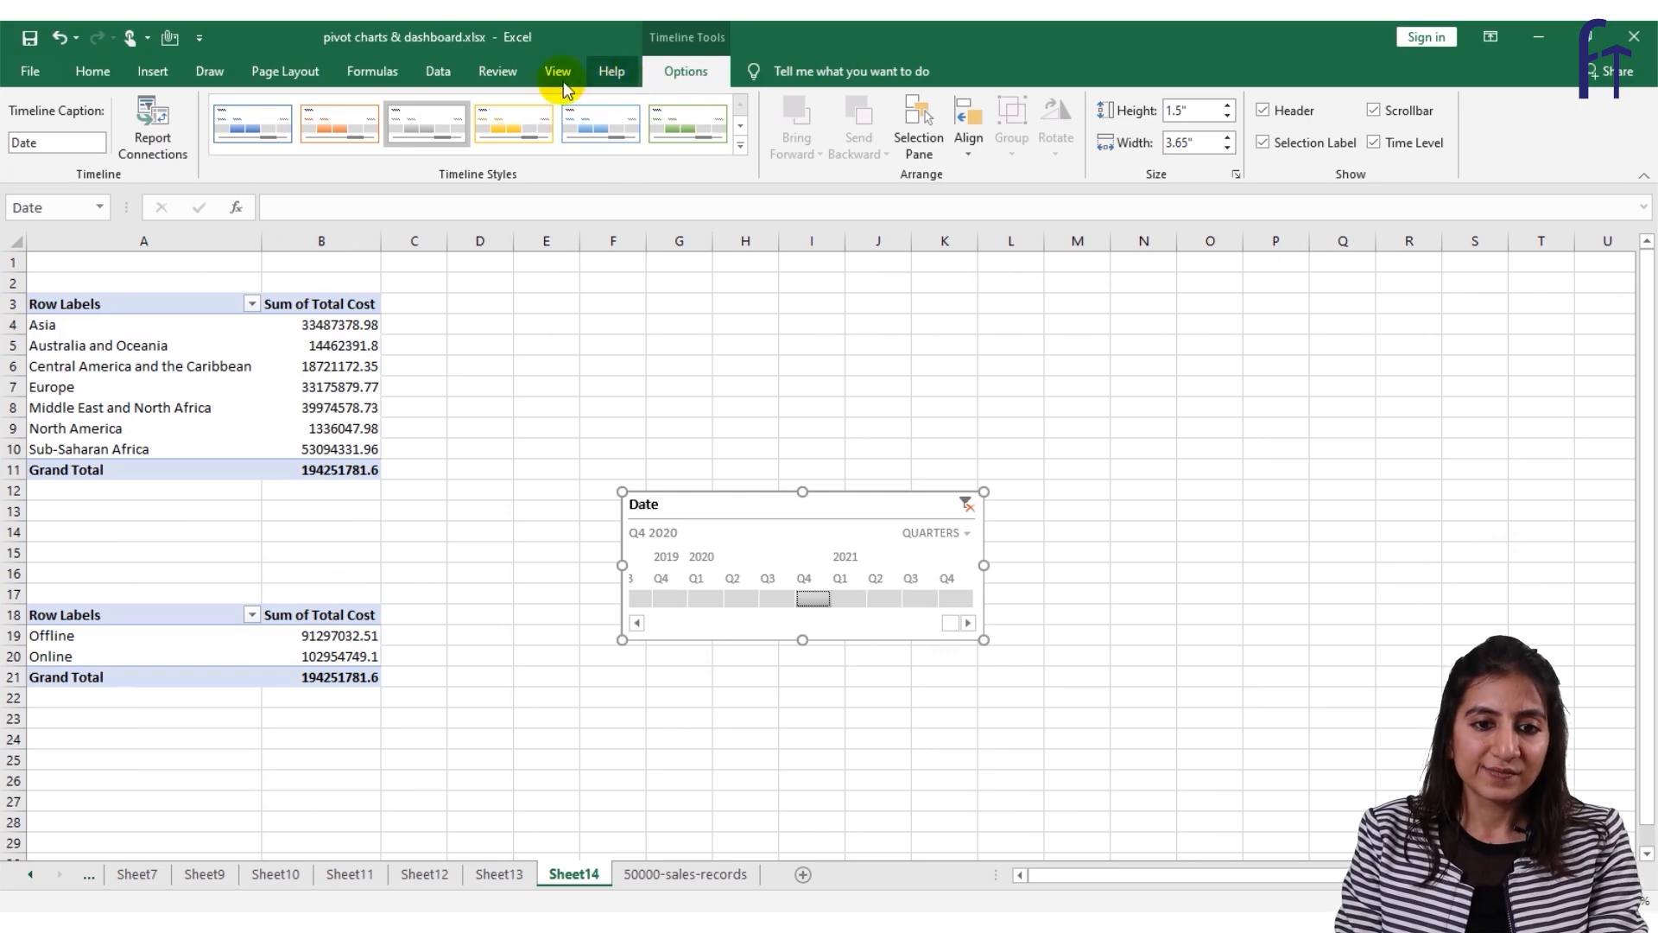
Browse the recommended PivotTables for the data on the 50000-sales-records sheet without inserting one.
left_click(434, 71)
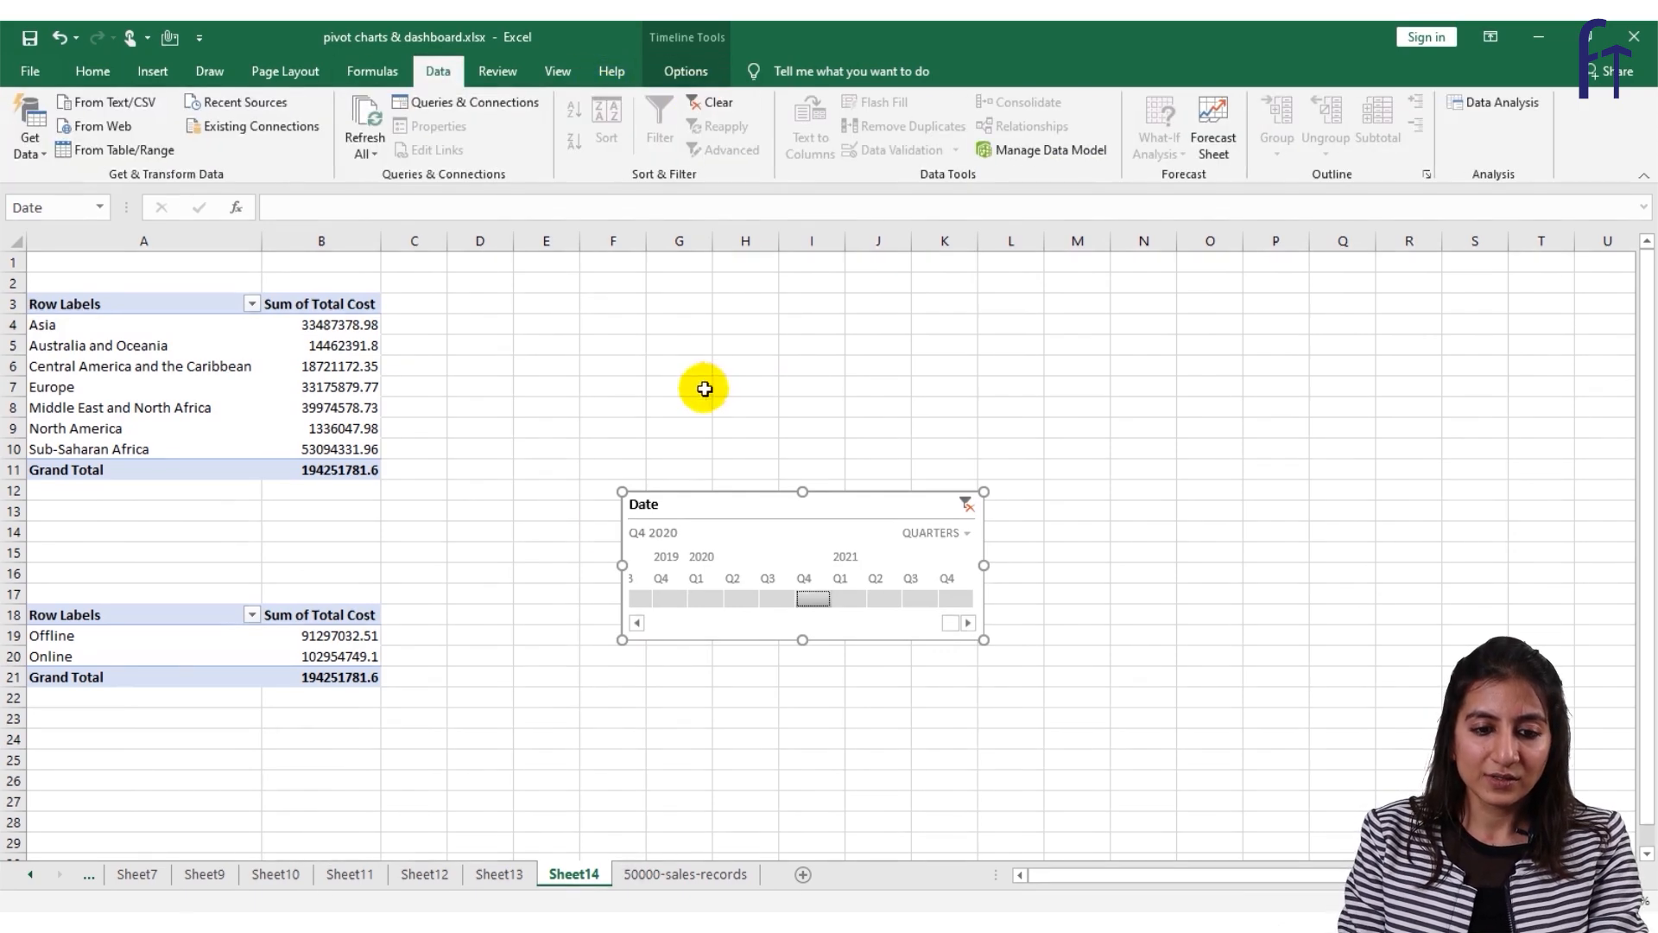
left_click(670, 874)
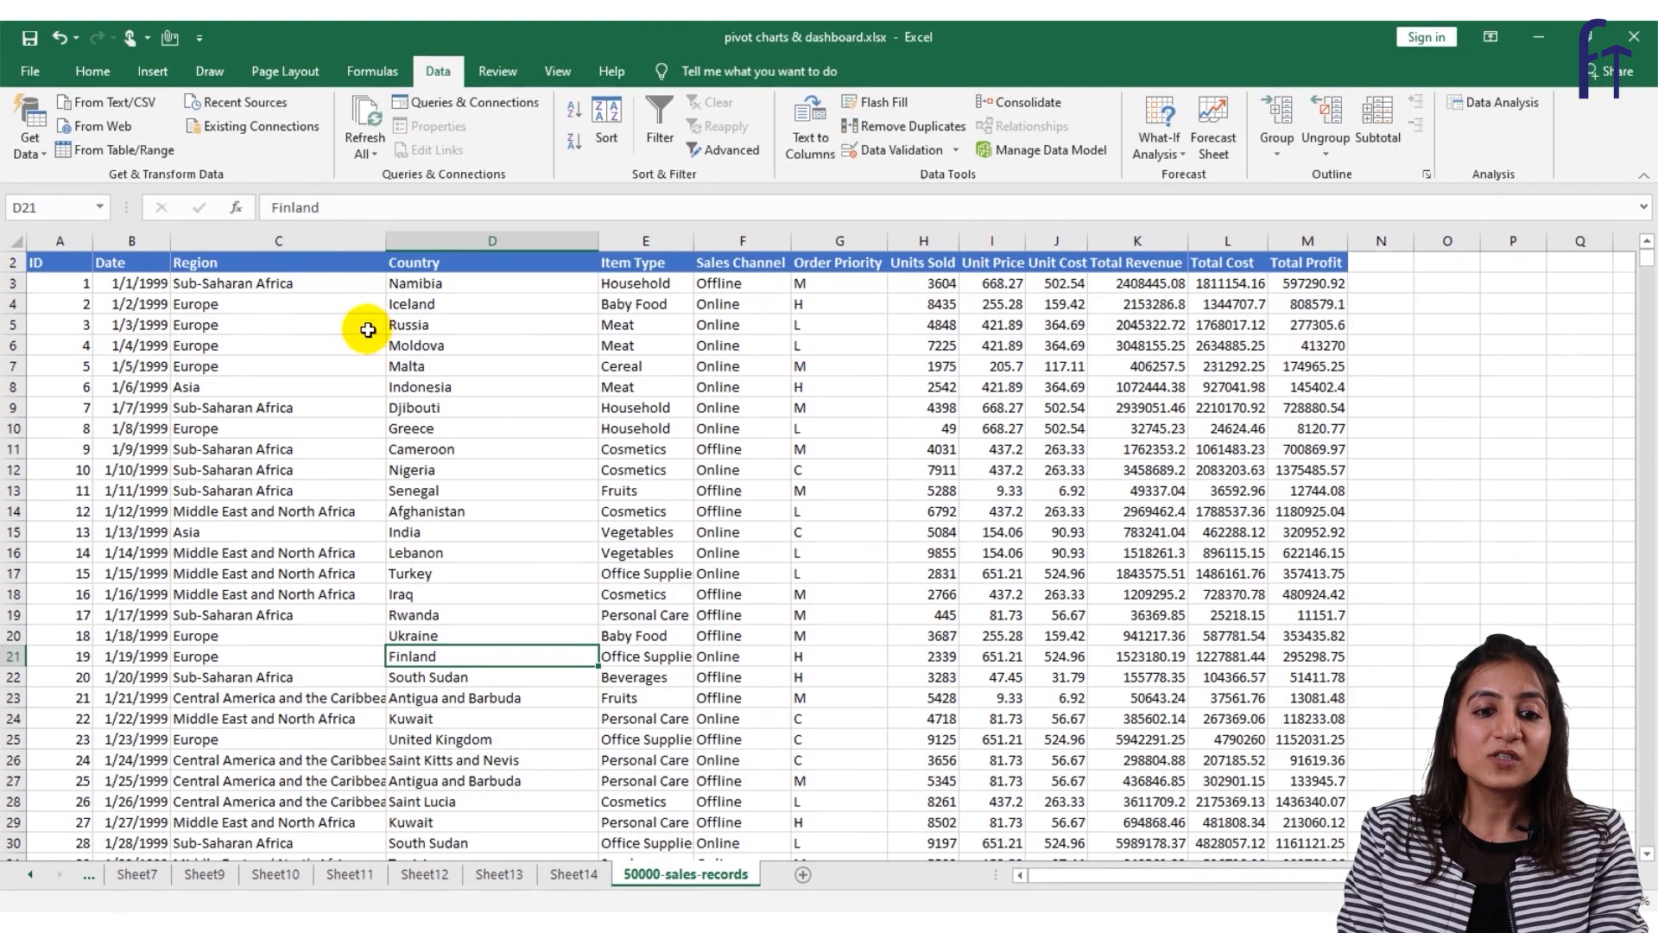
left_click(152, 73)
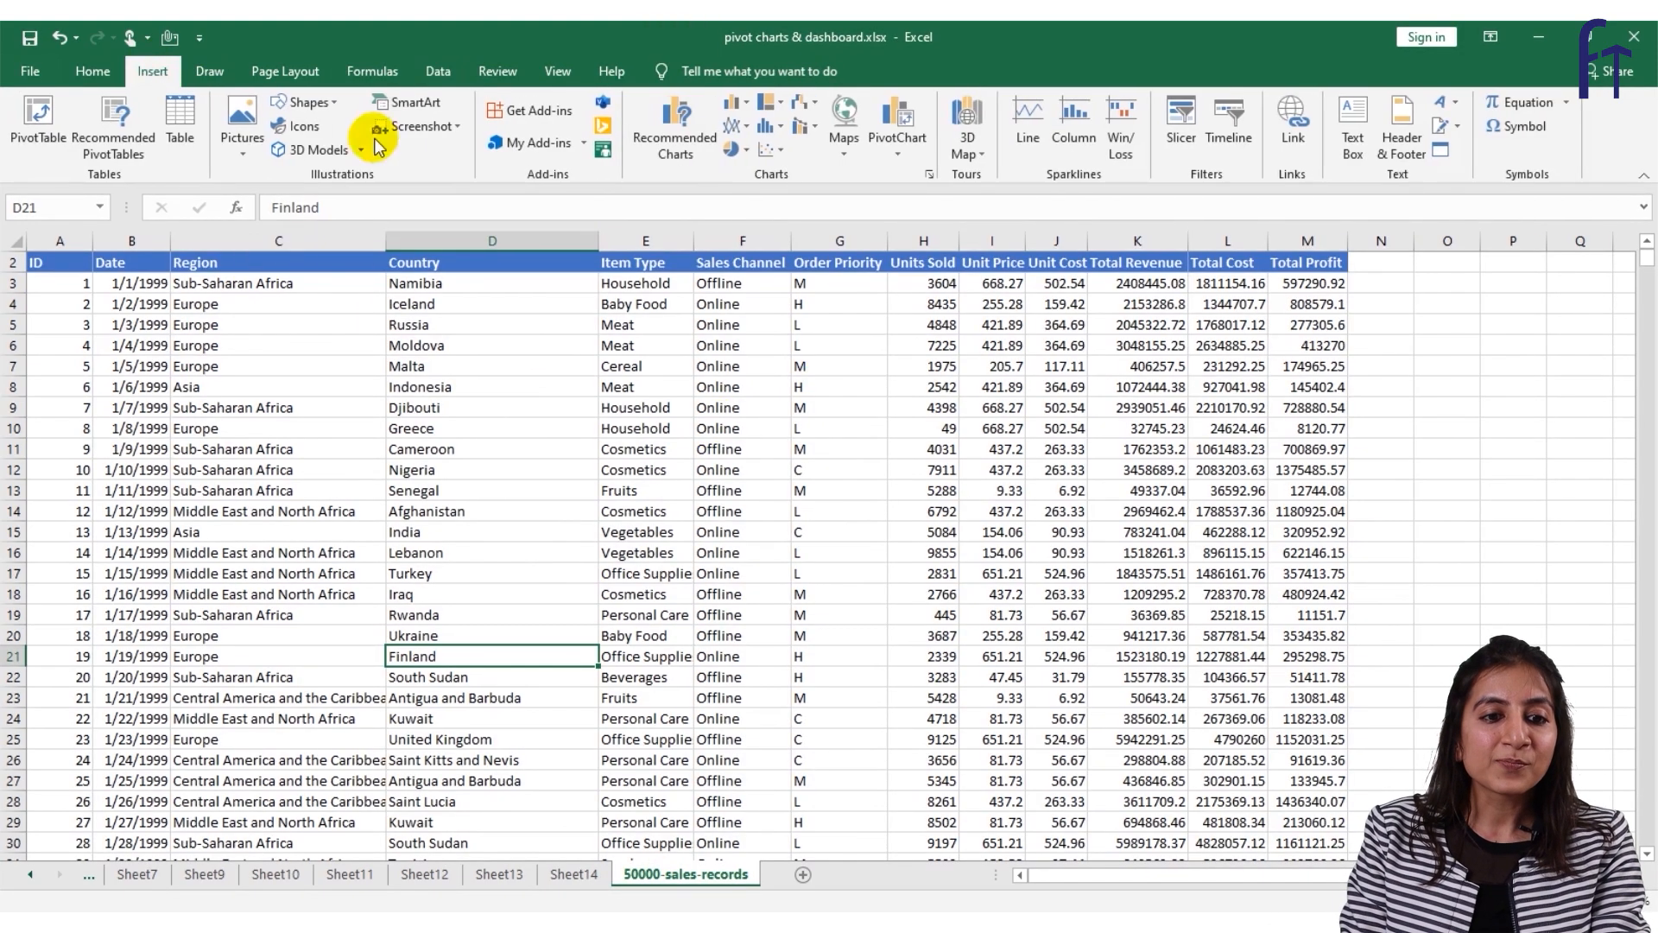
left_click(259, 445)
left_click(173, 304)
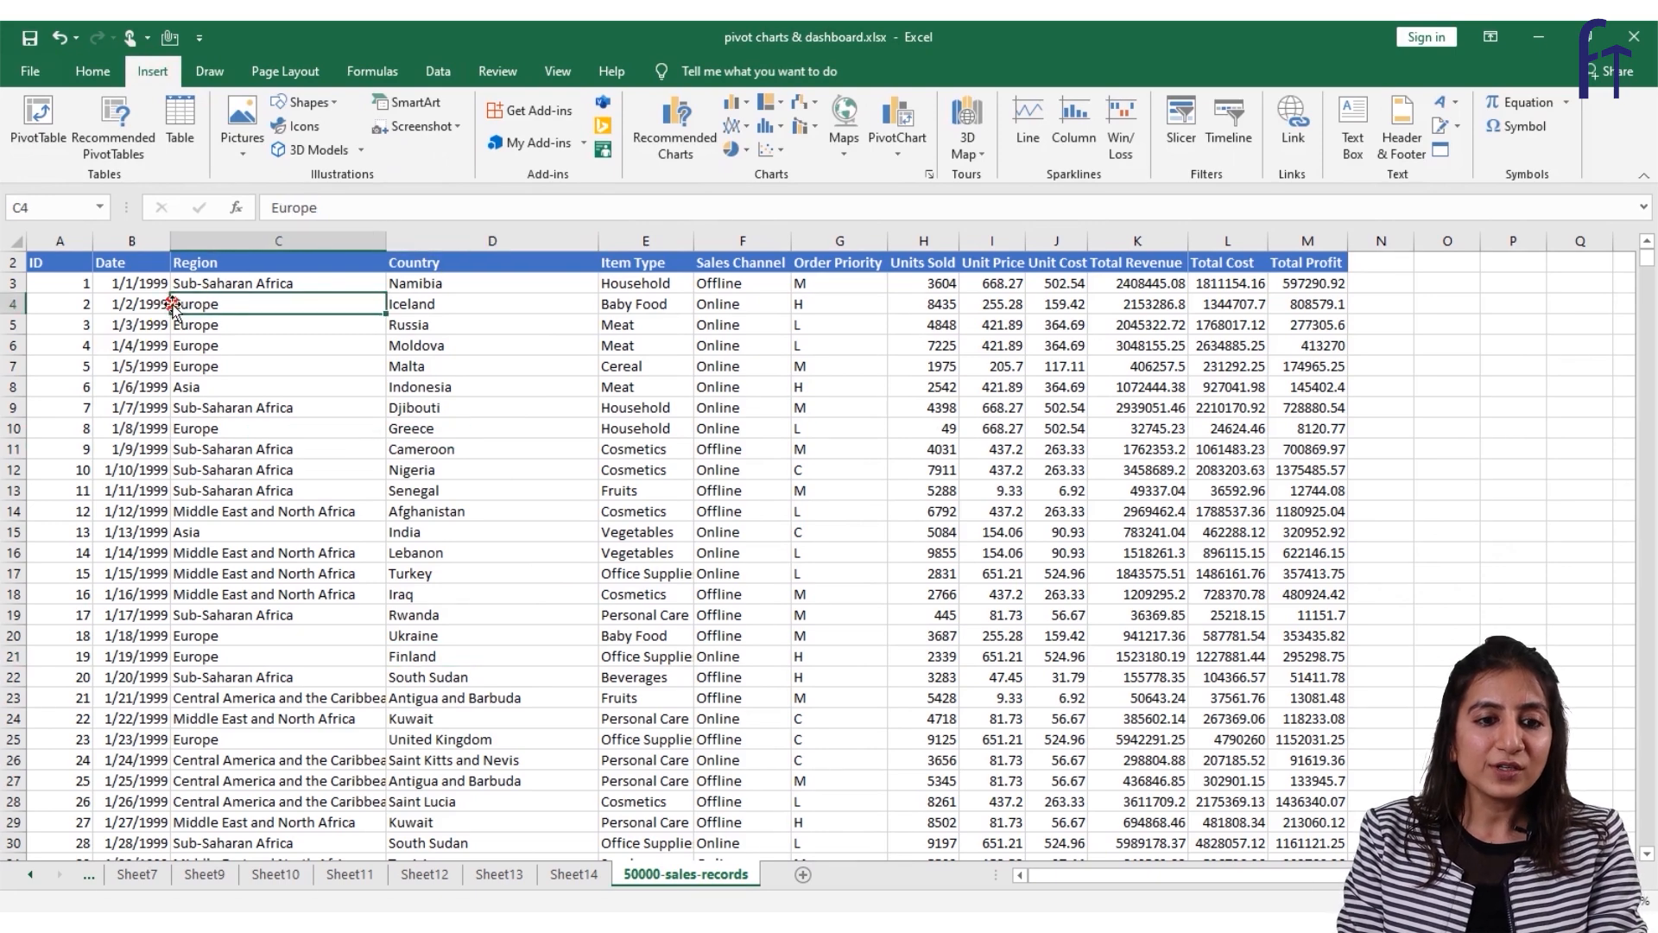
left_click(113, 142)
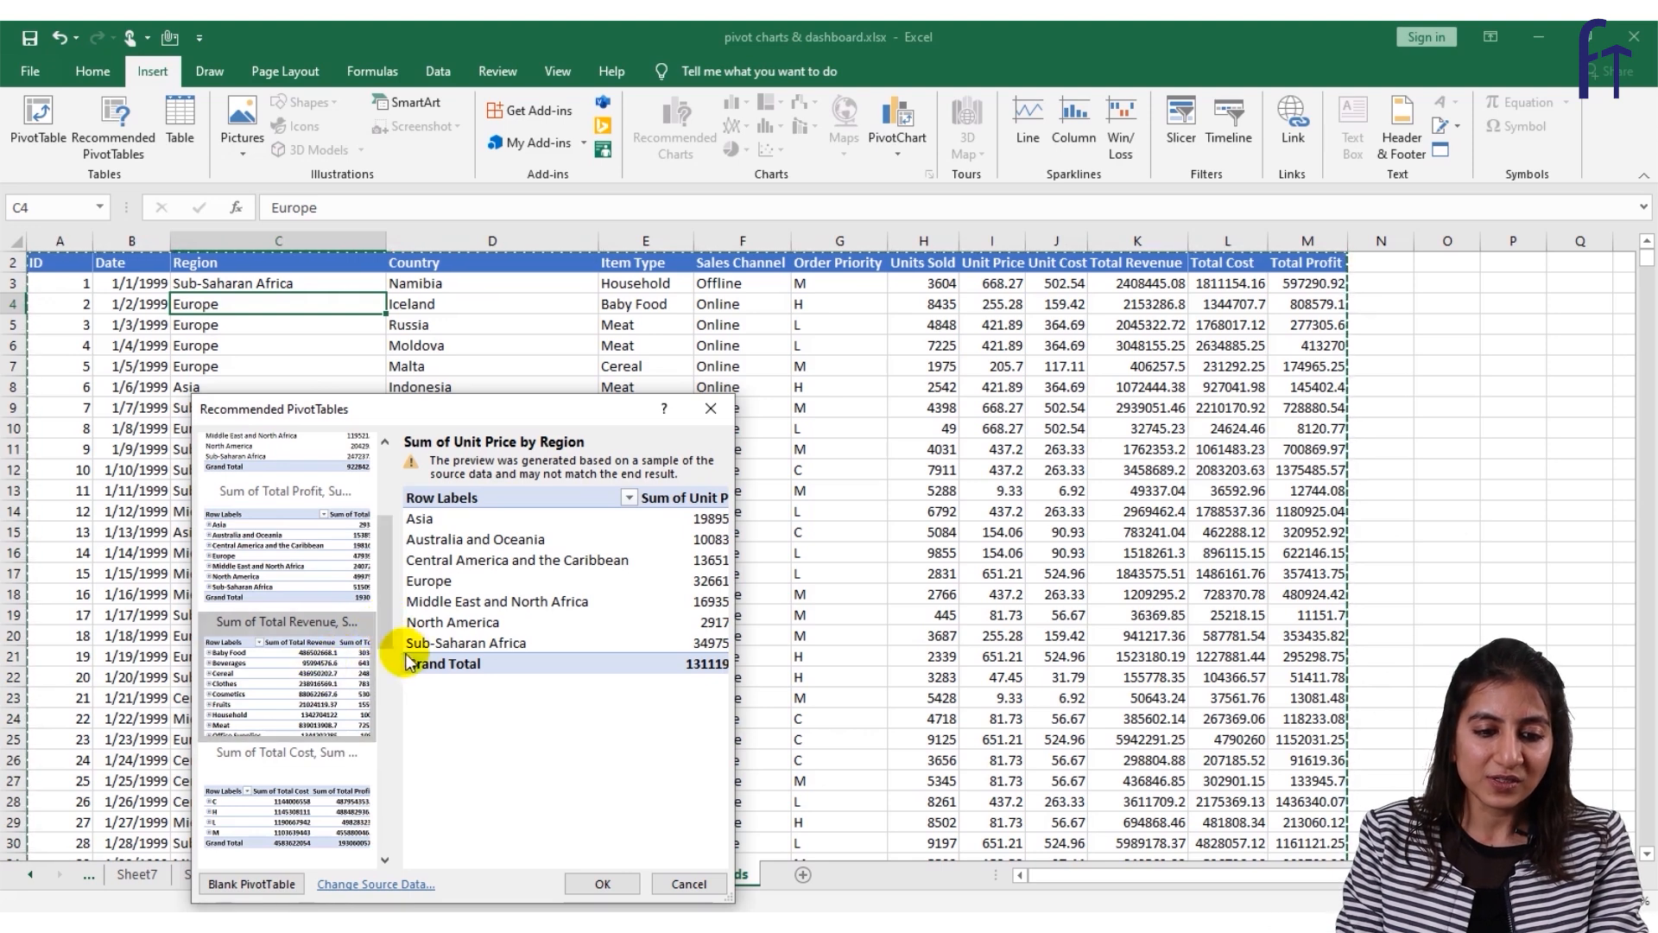
scroll(388, 640, "down", 2)
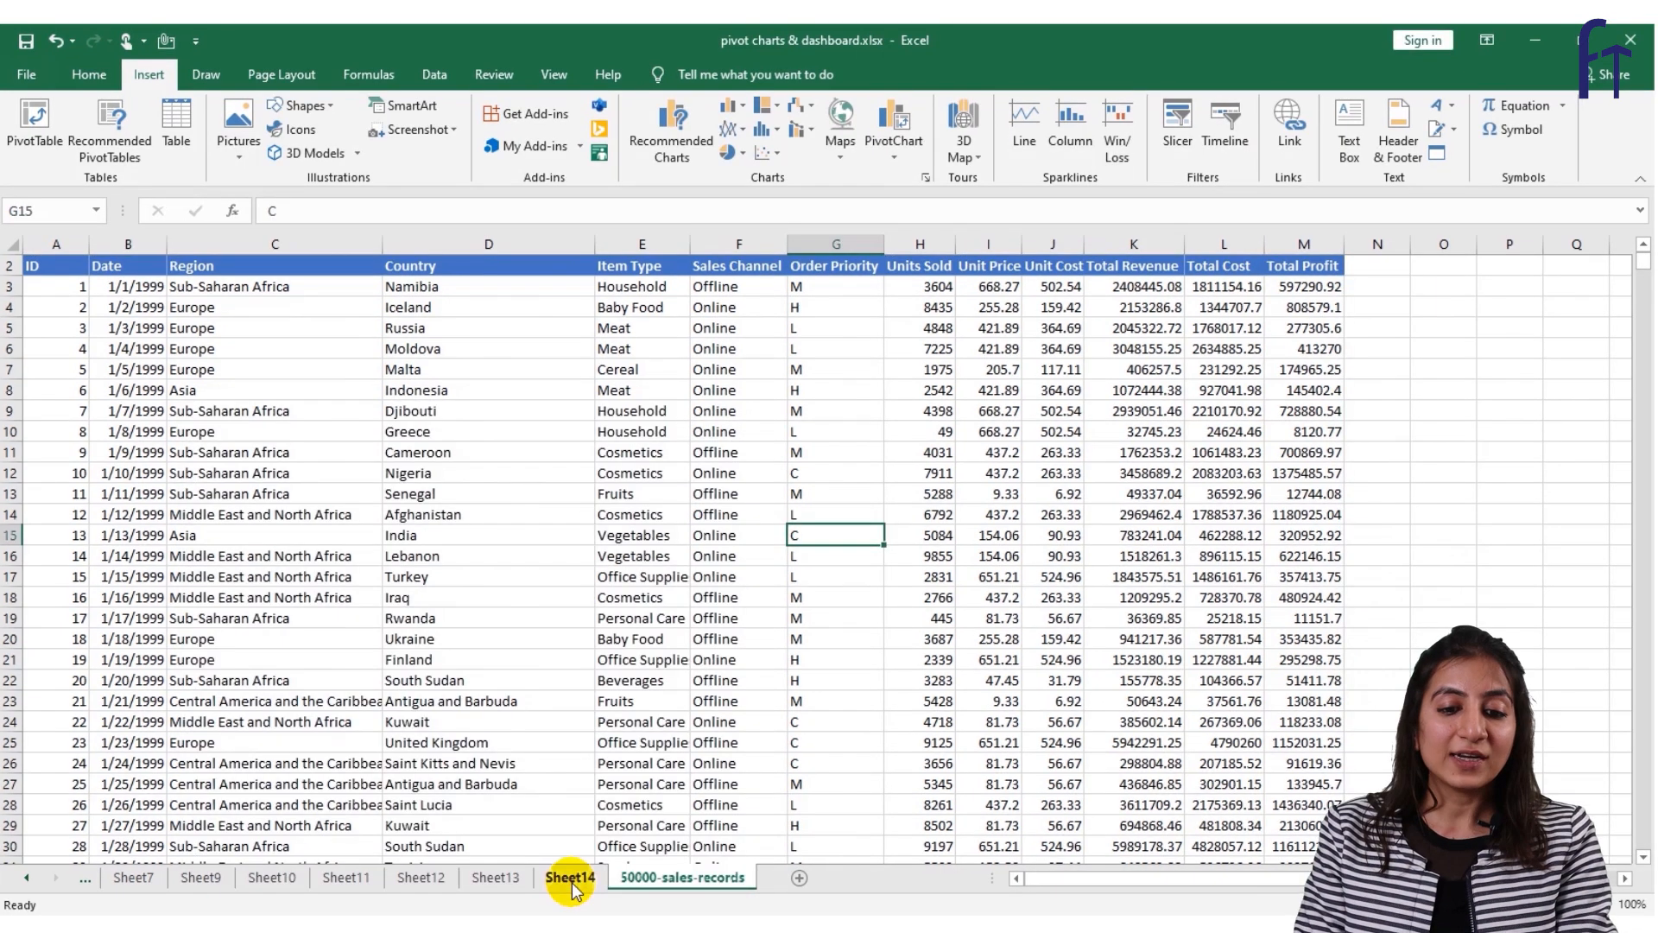
Drill down into Asia's Sum of Total Cost on Sheet14 to extract its underlying records onto a new sheet.
left_click(571, 879)
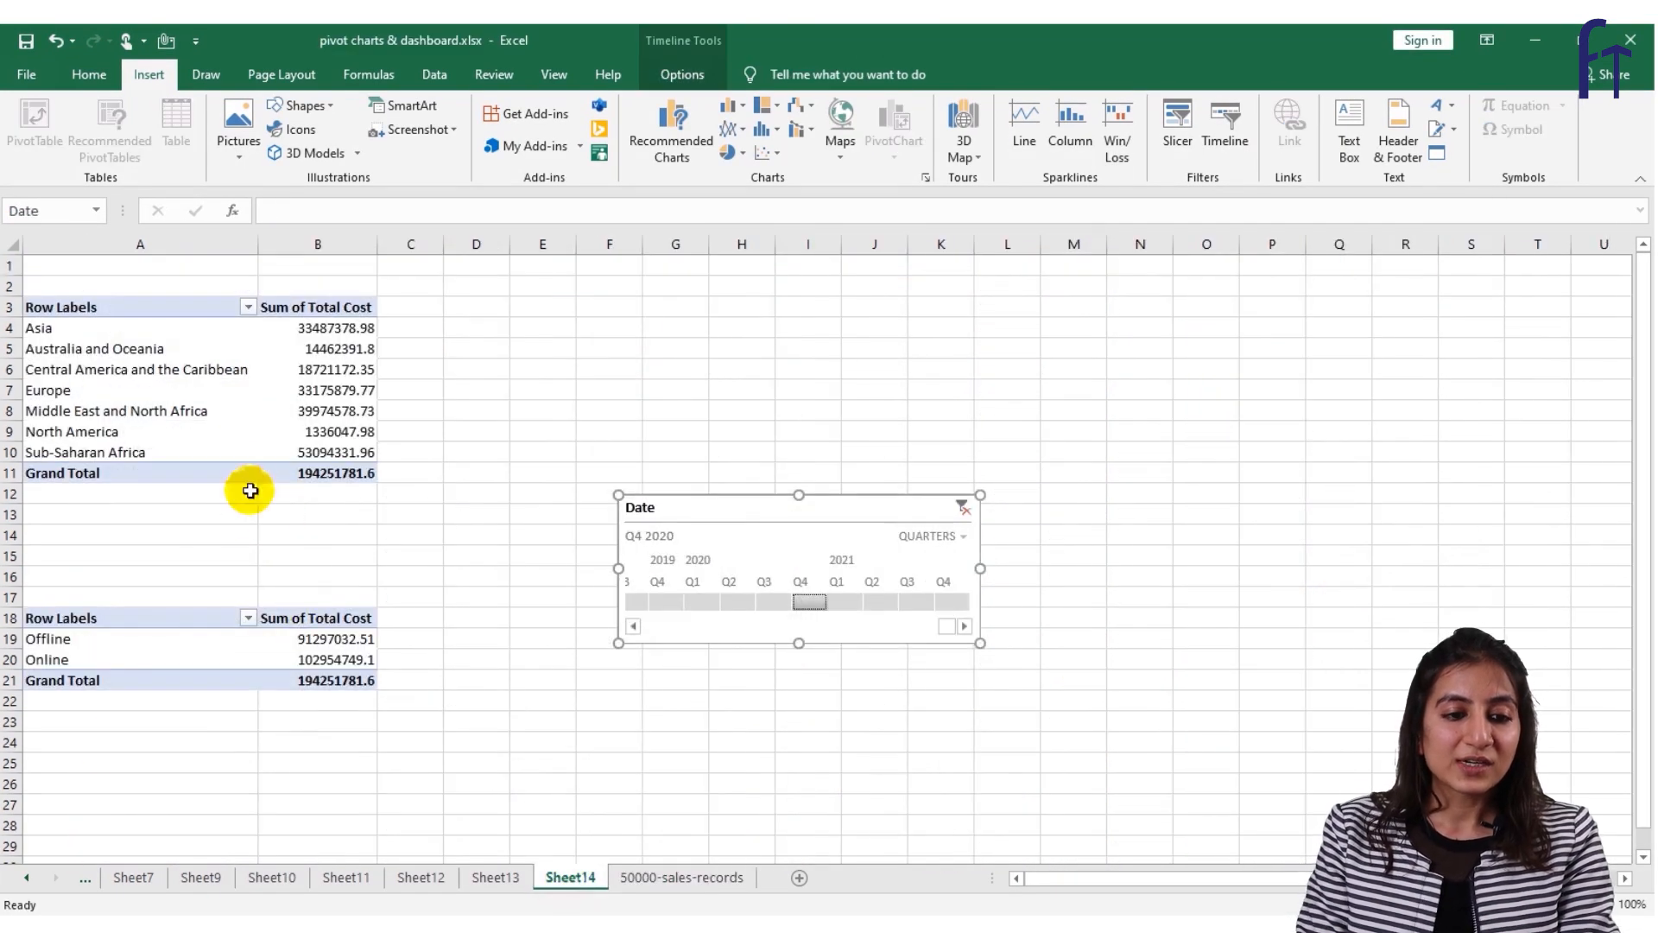
left_click(328, 332)
double_click(327, 332)
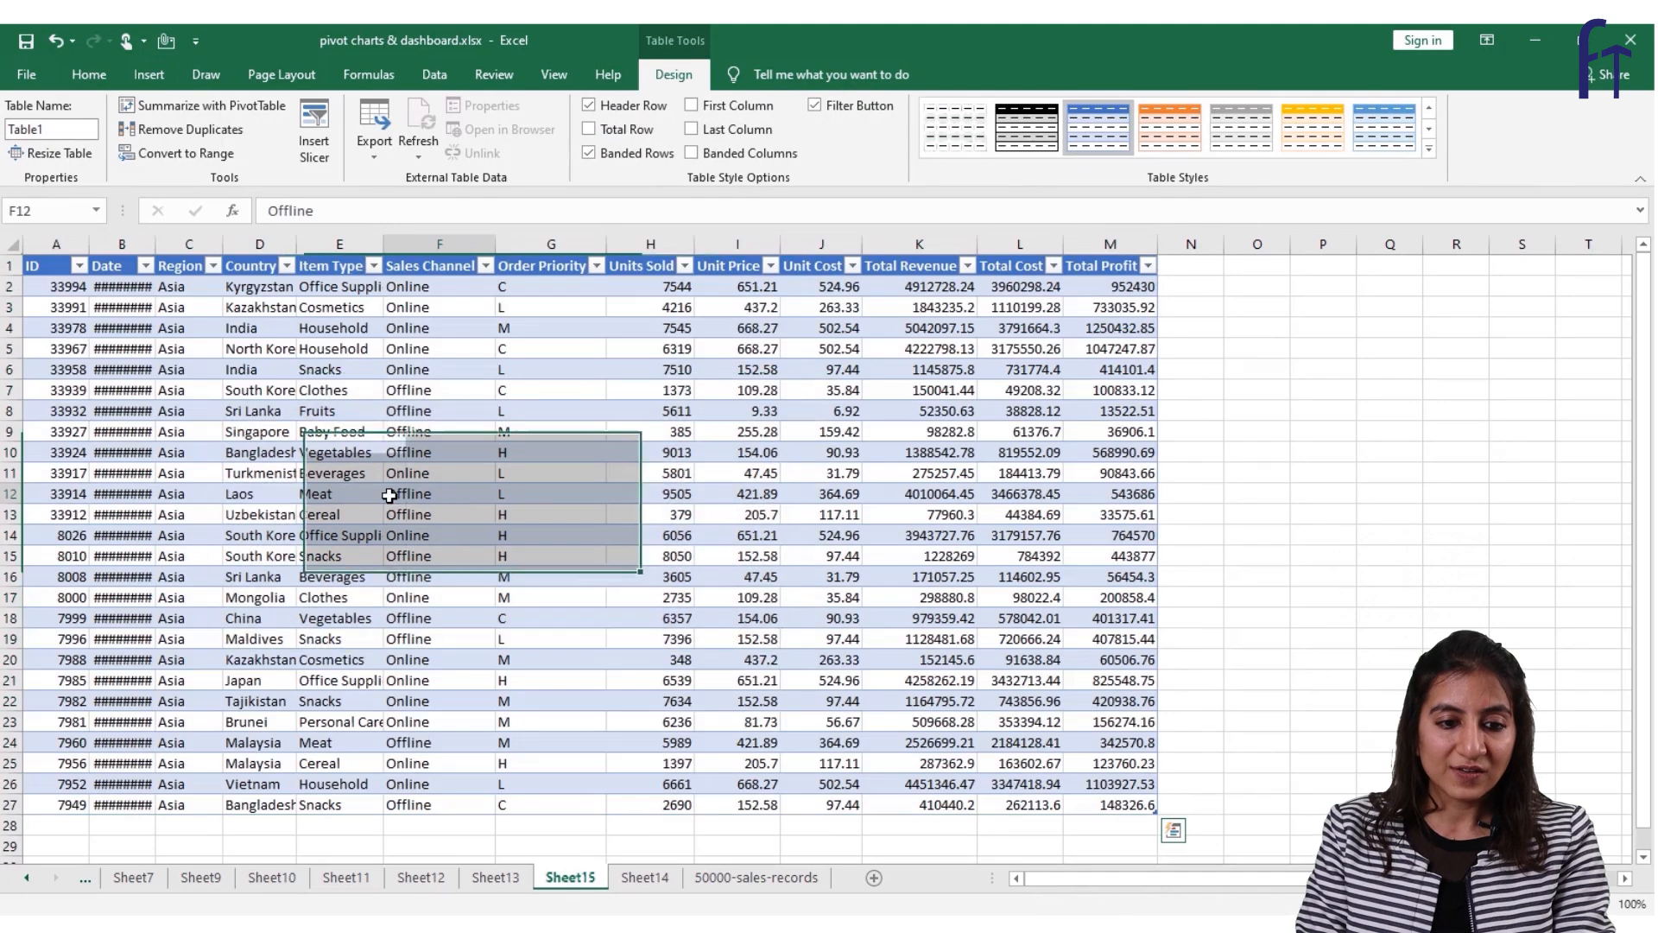
Check the sum of all Total Cost values in the extracted Asia records, and return to Sheet14.
left_click(390, 488)
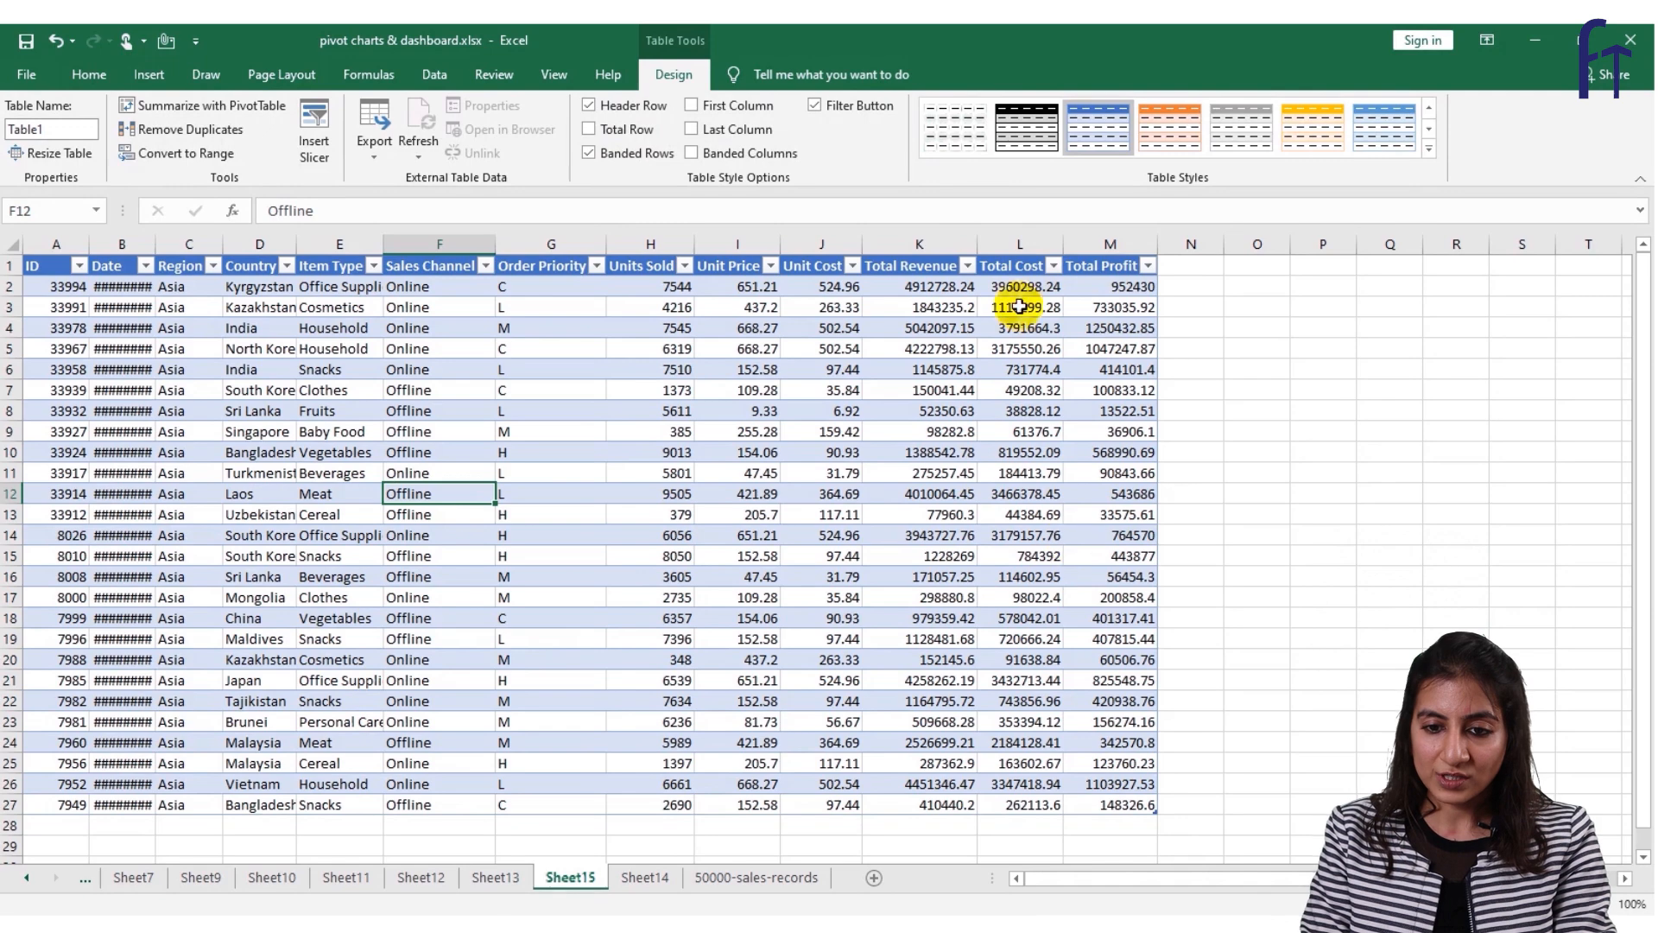
left_click(1008, 292)
key("ctrl+shift+Down")
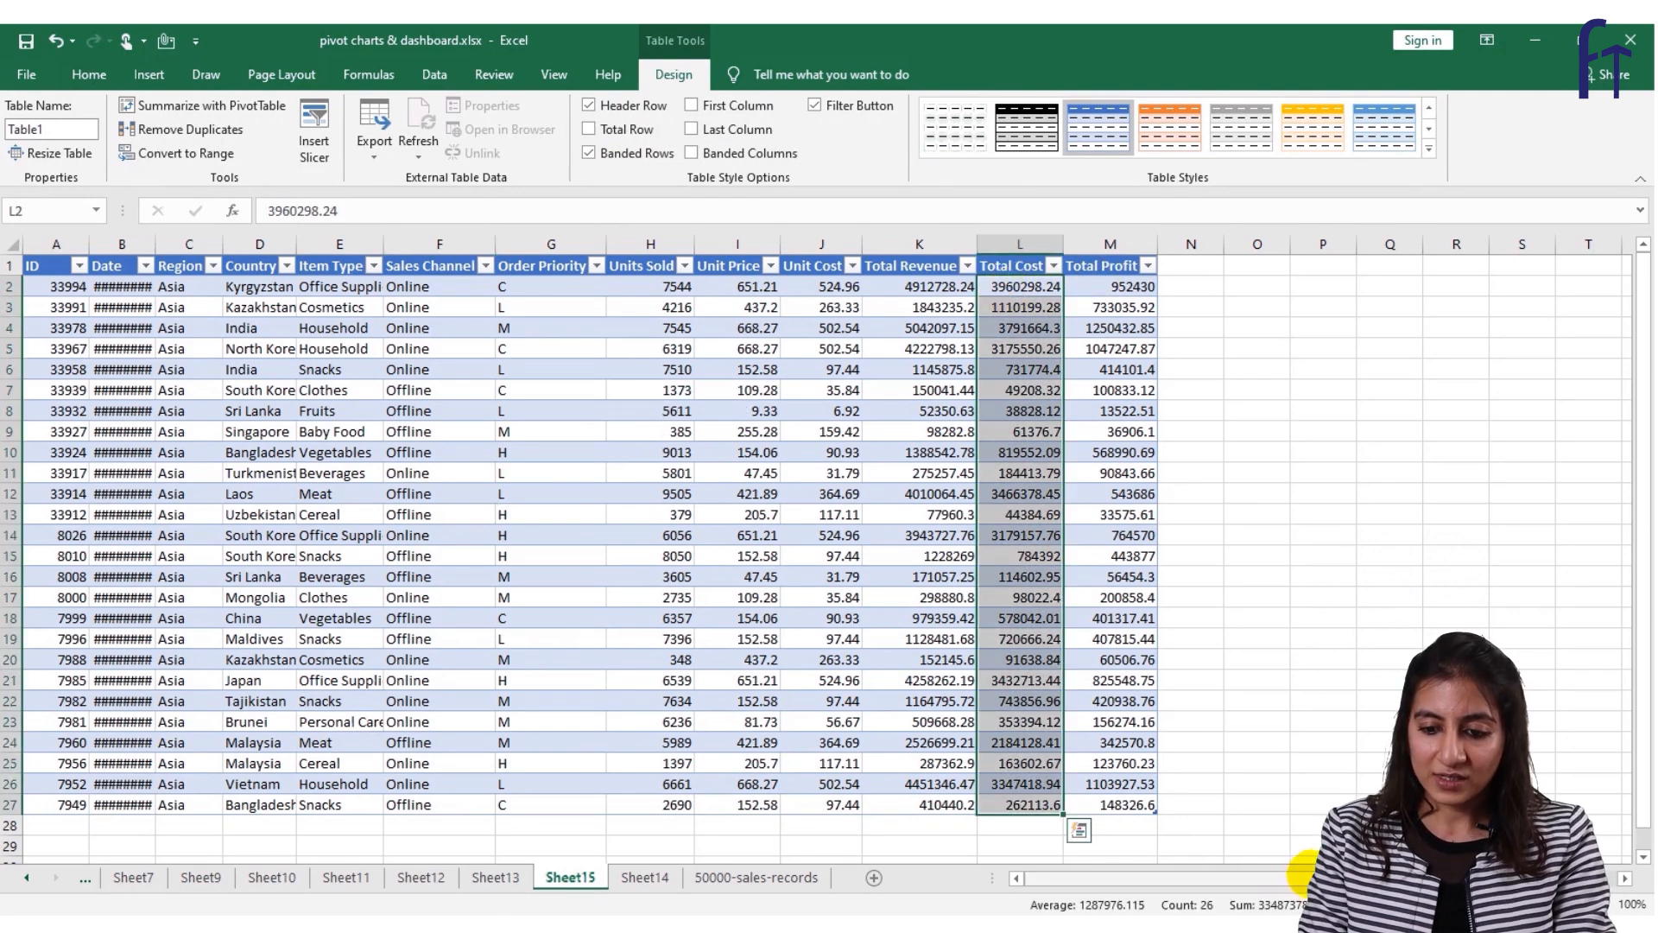
left_click(645, 876)
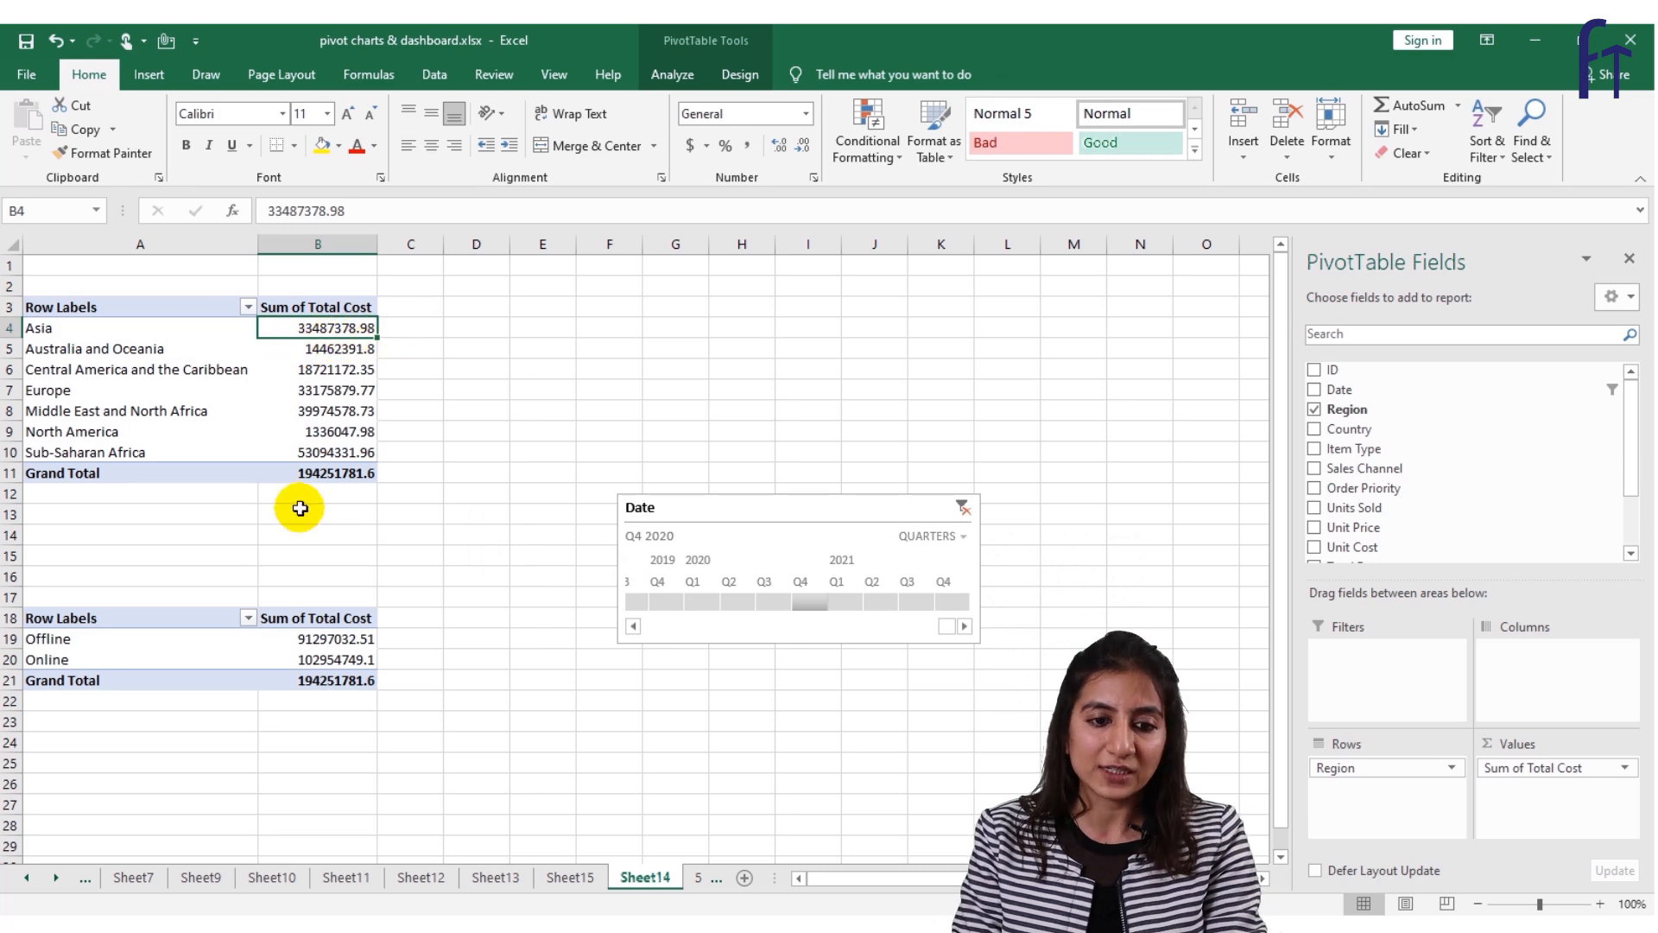
mouse_move(336, 394)
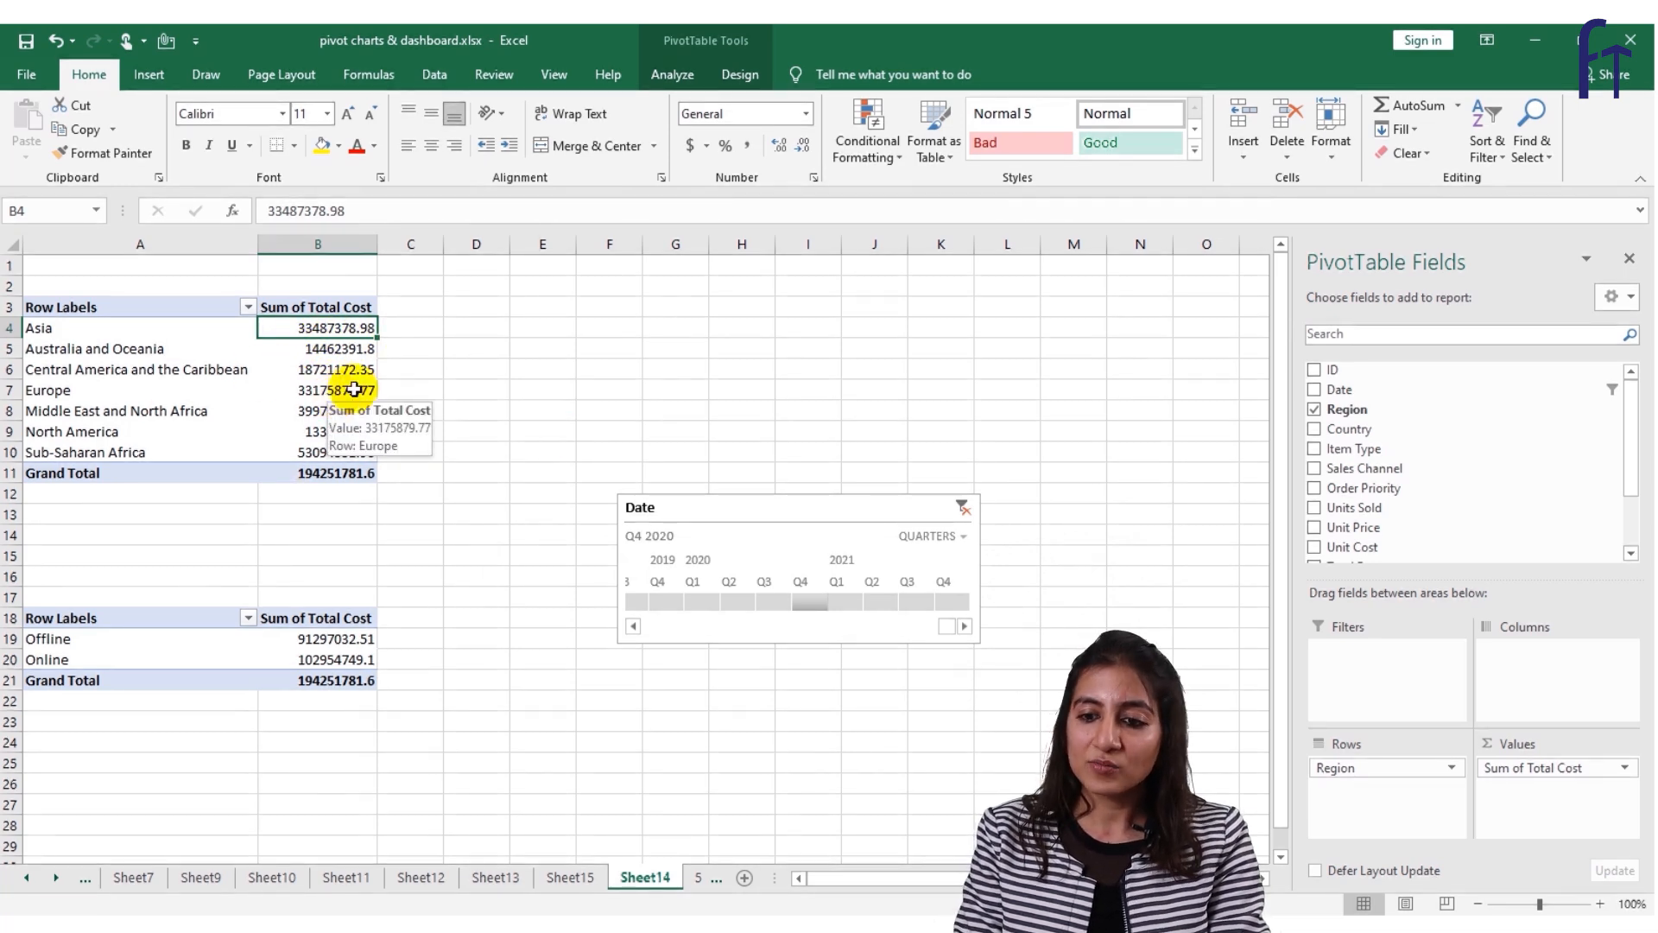
left_click(314, 413)
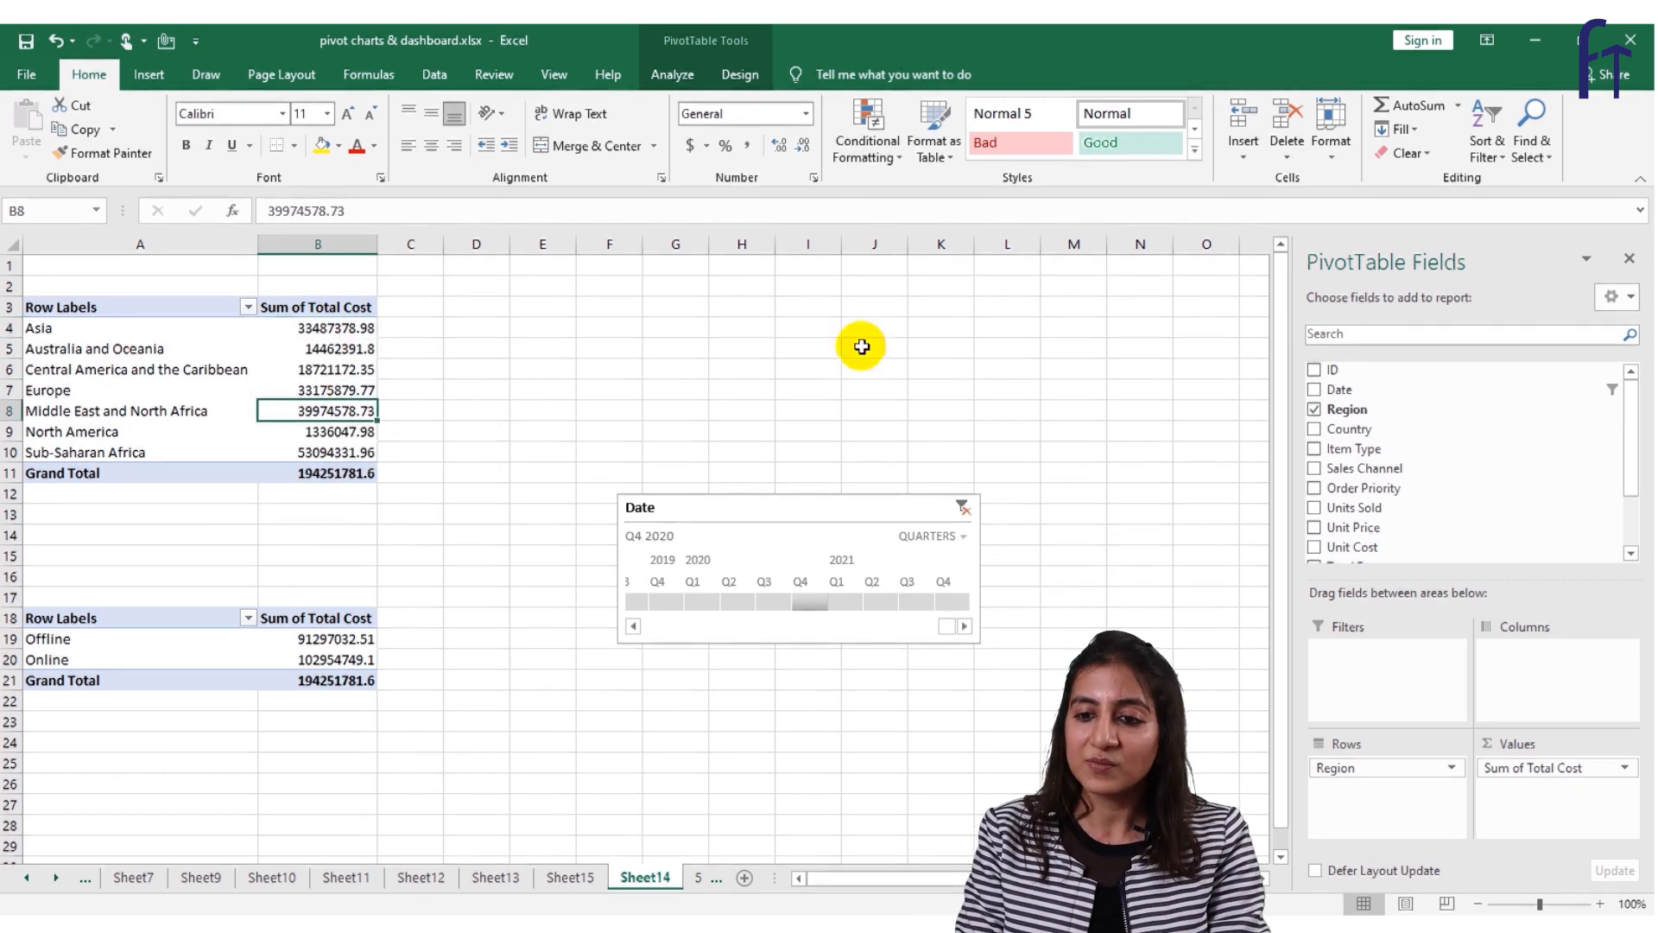
left_click(806, 384)
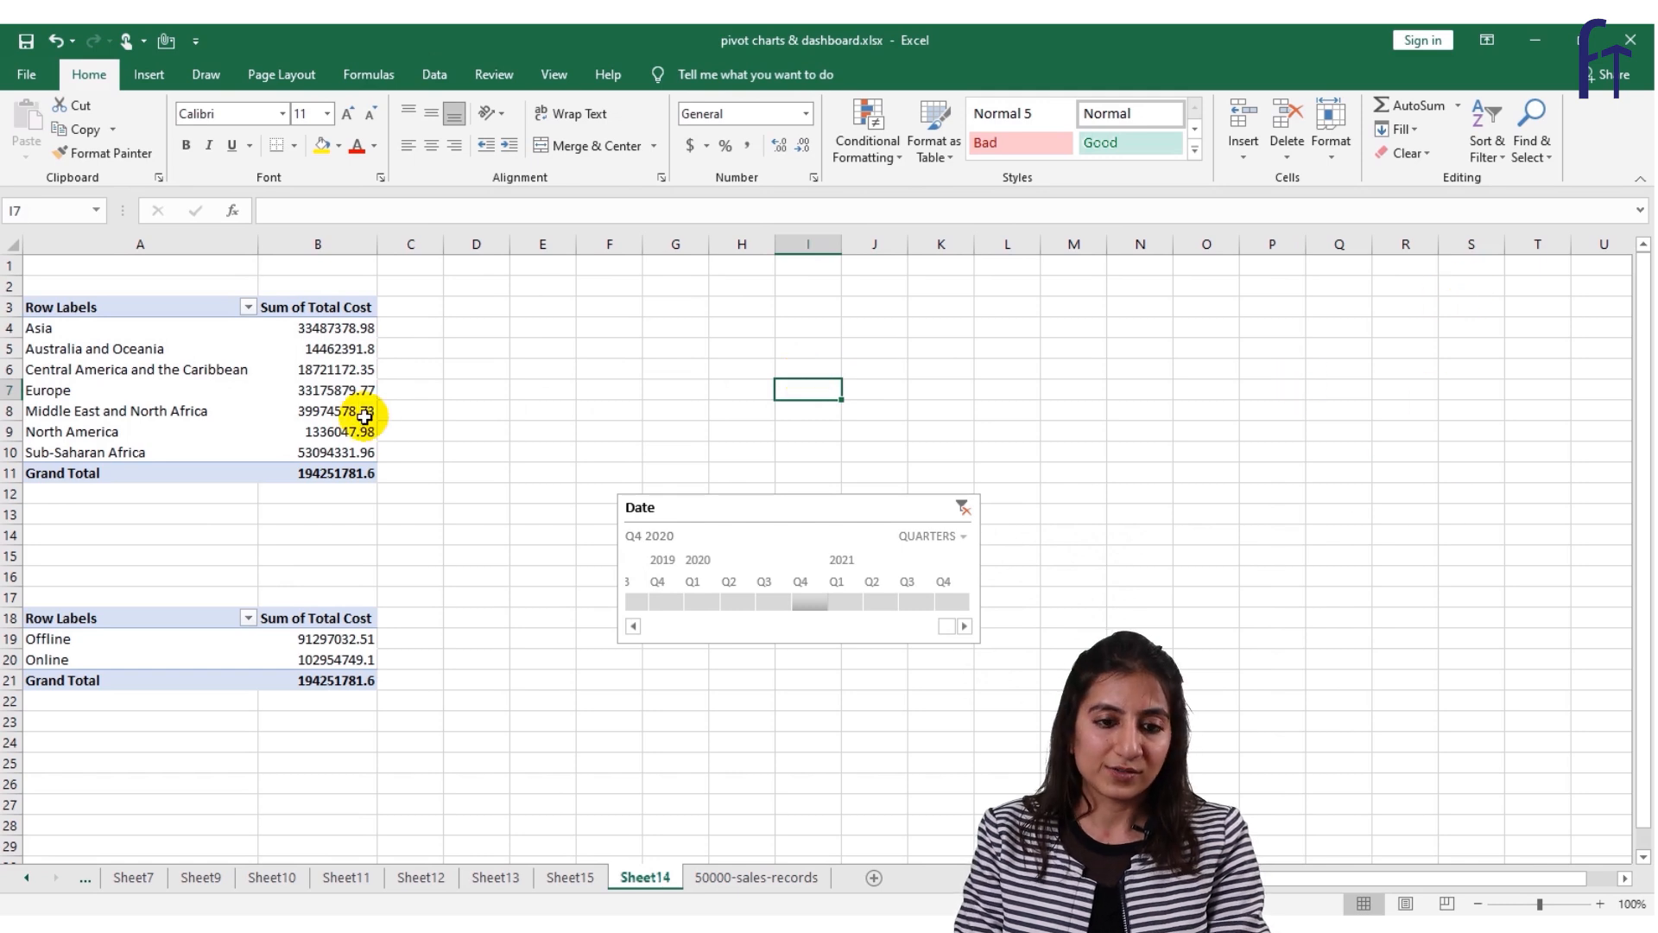
left_click(225, 397)
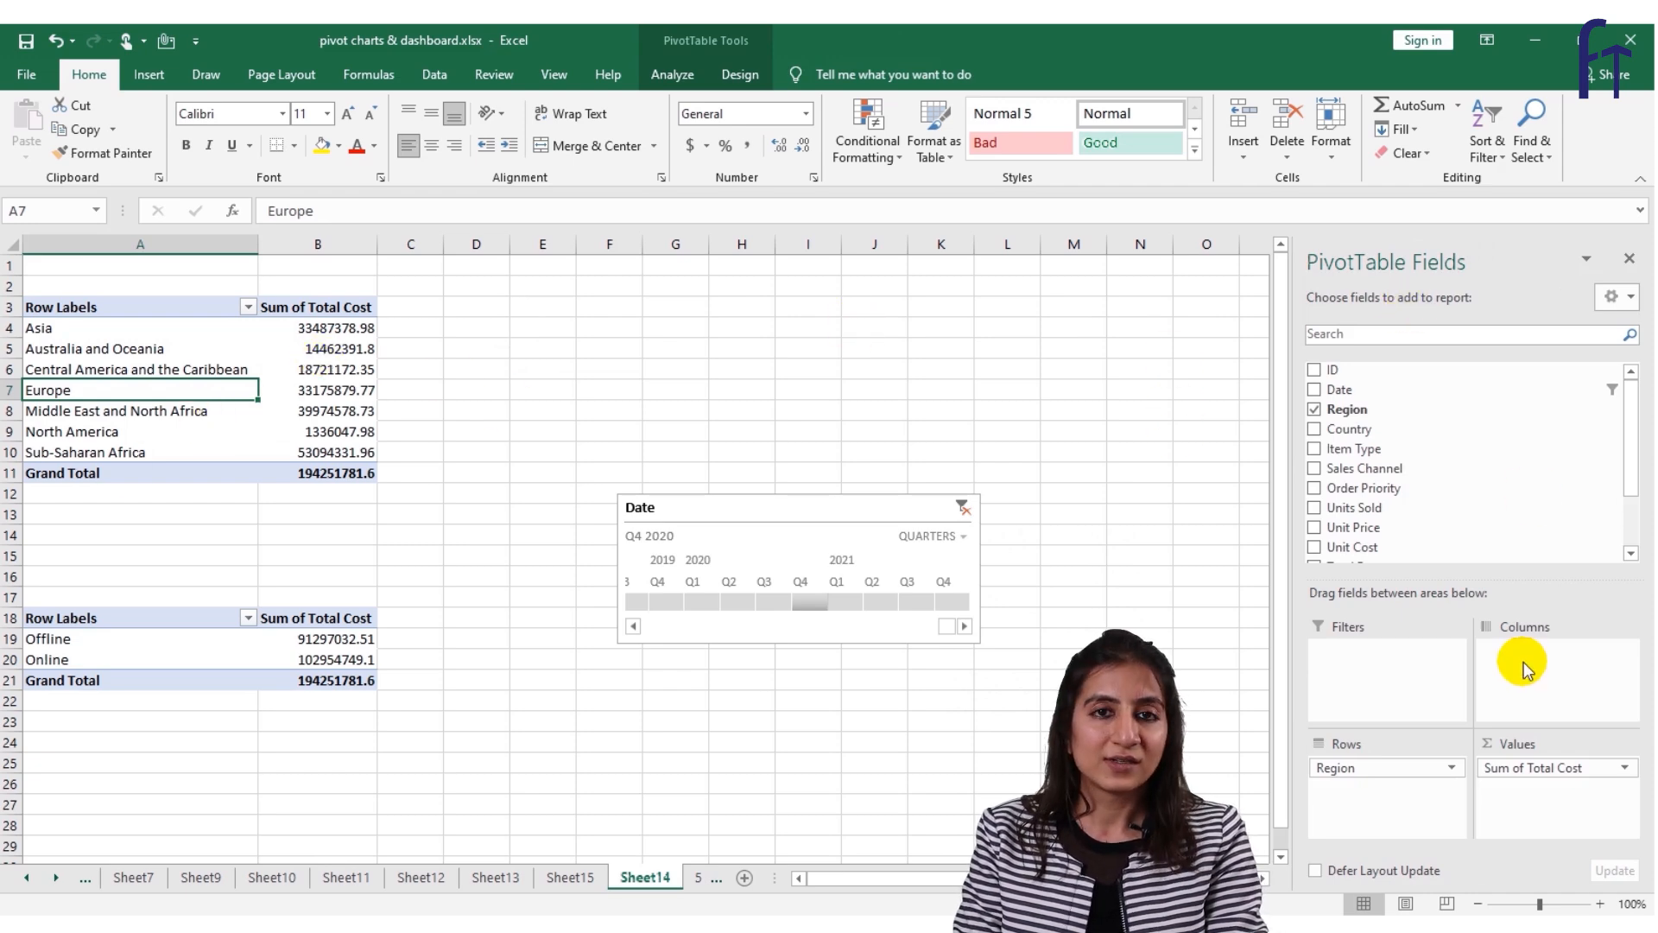
Switch to the 50000-sales-records source sheet.
left_click(704, 878)
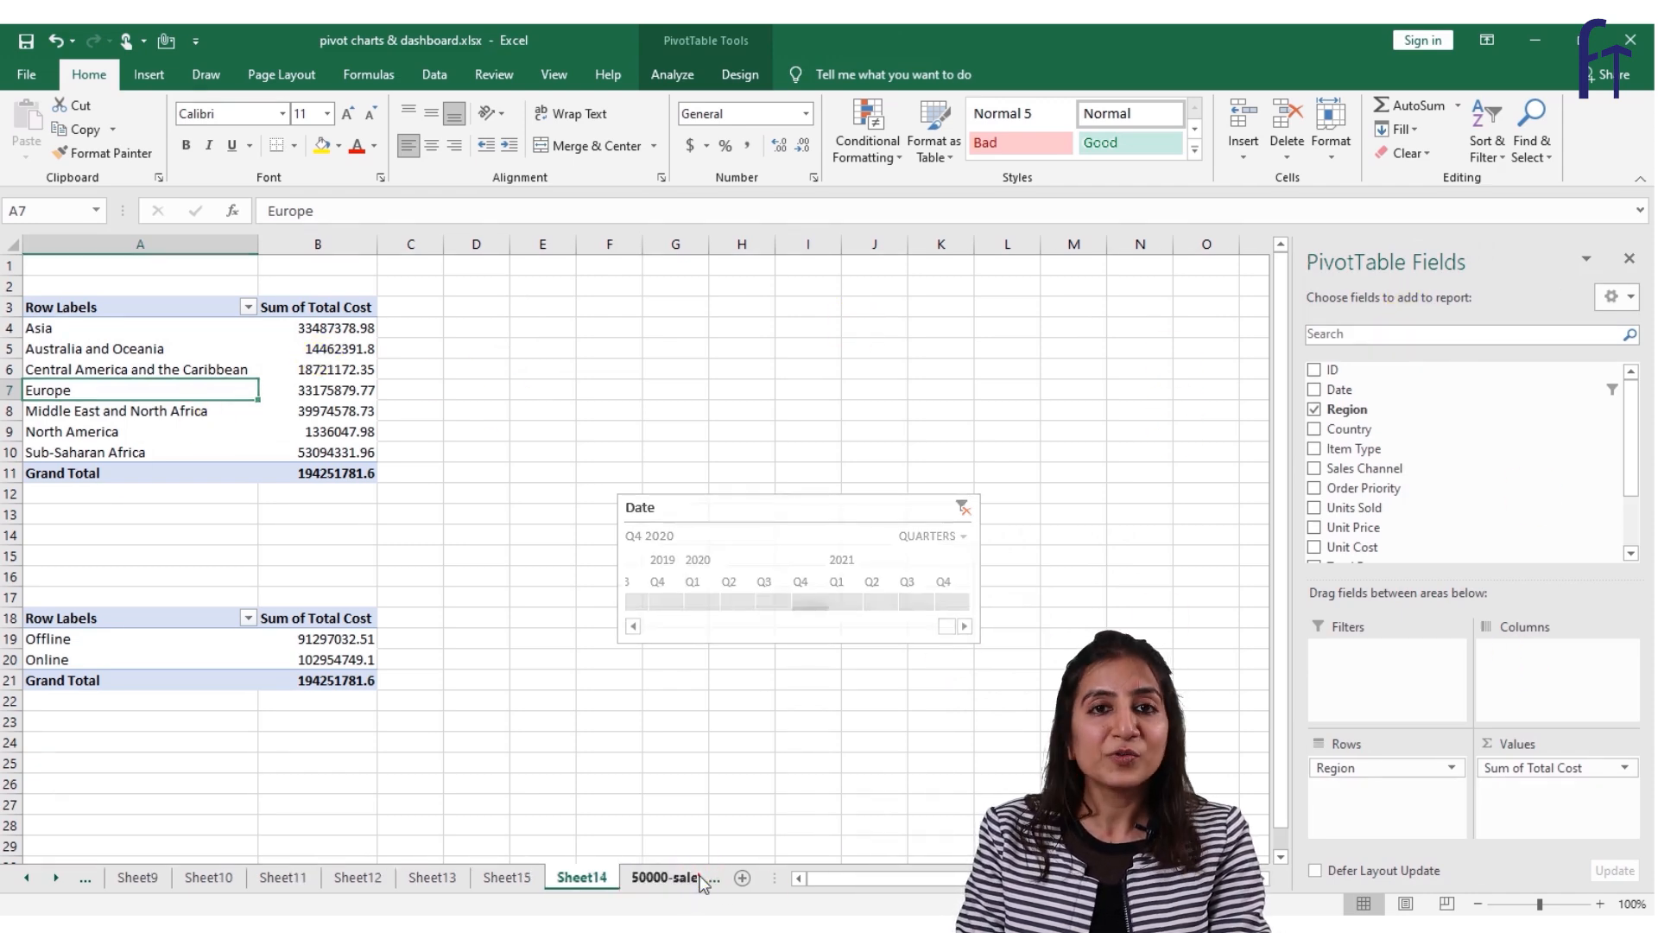